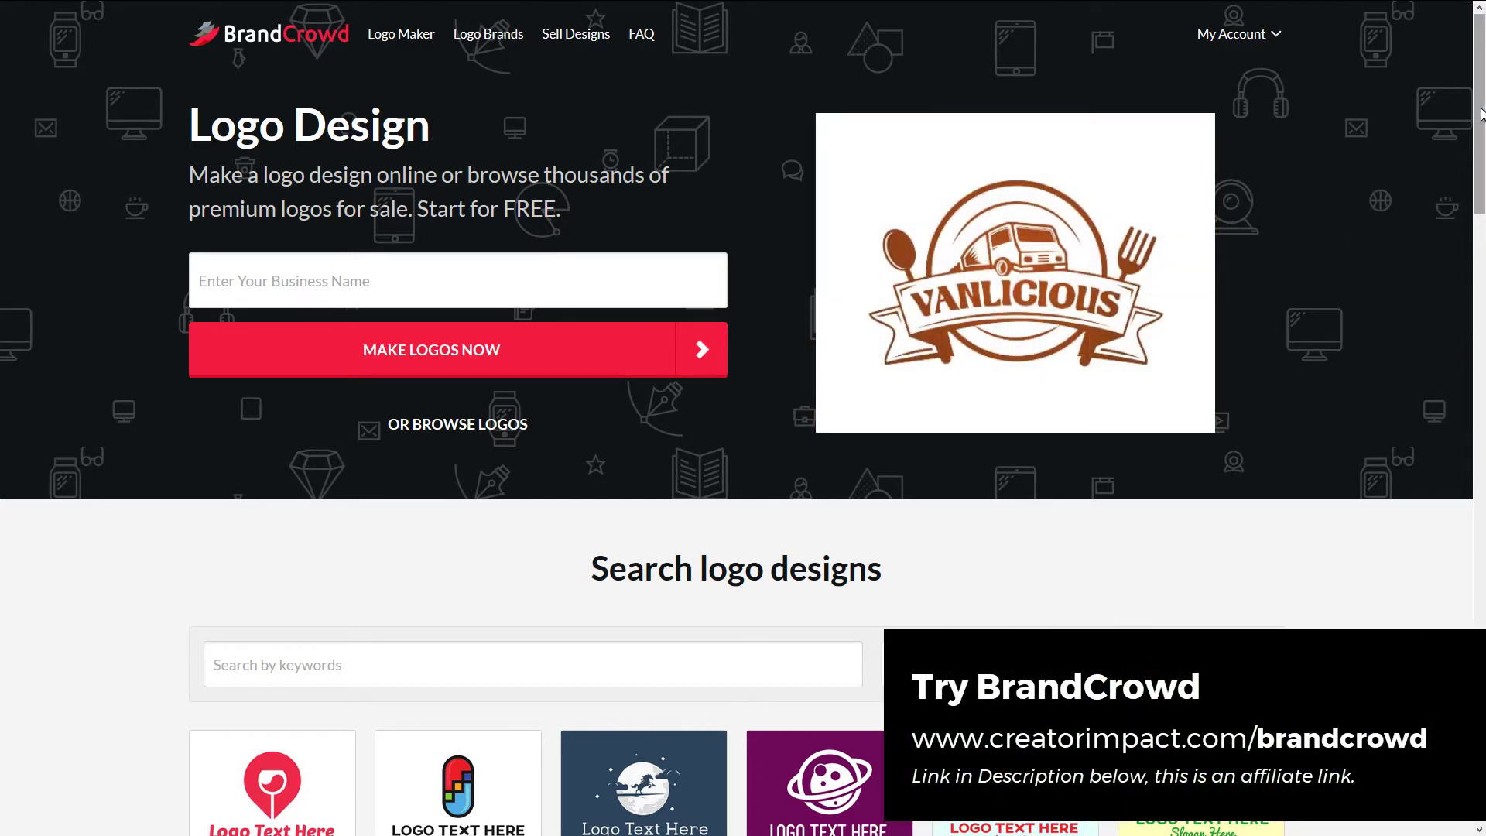
# - Enter 'art studio 44' as the business name and generate logos
pyautogui.moveTo(1480, 113); pyautogui.dragTo(1440, 109)
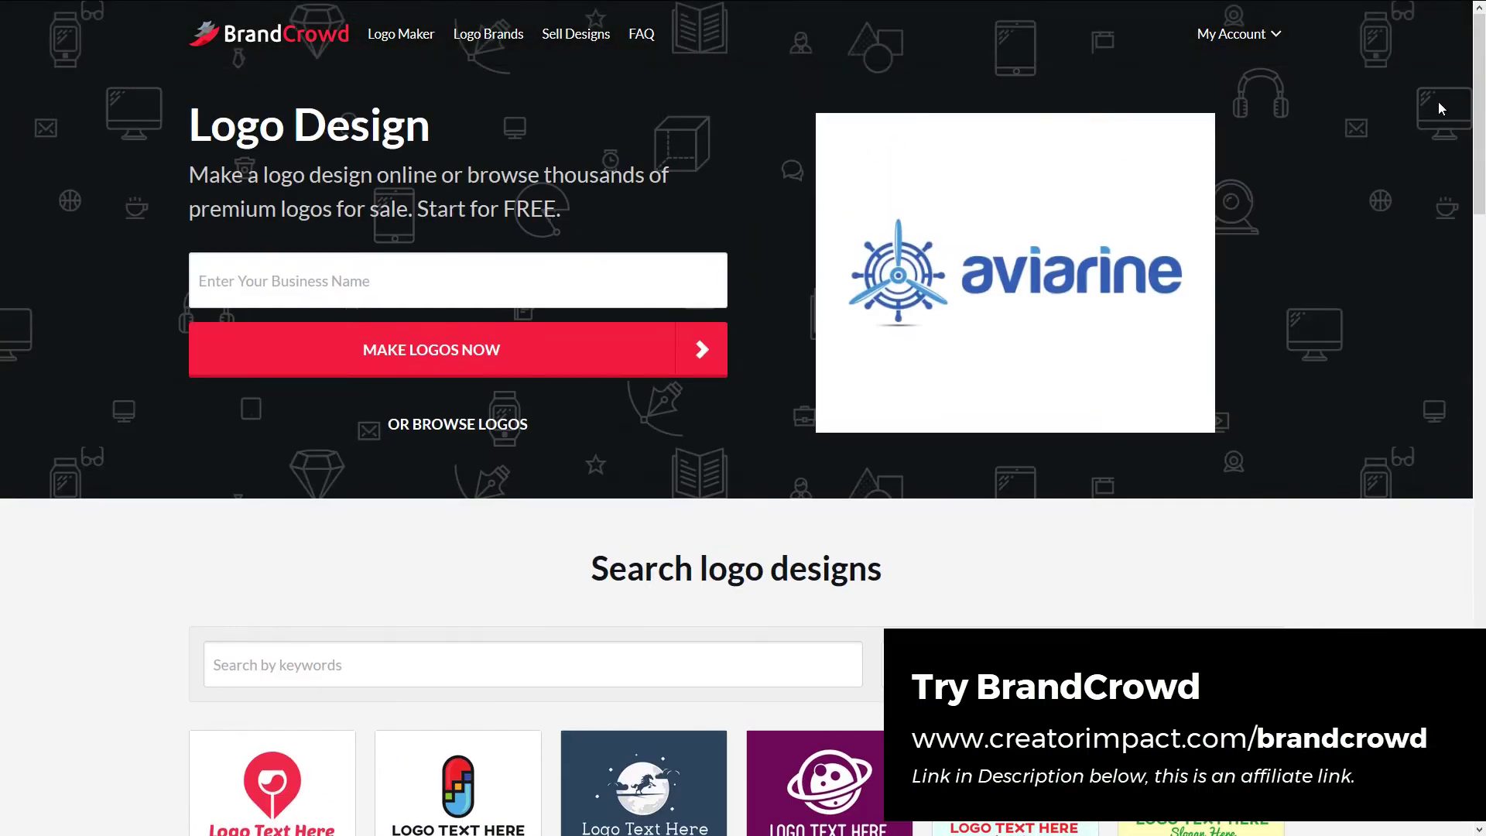
pyautogui.scroll(-3, 361, 648)
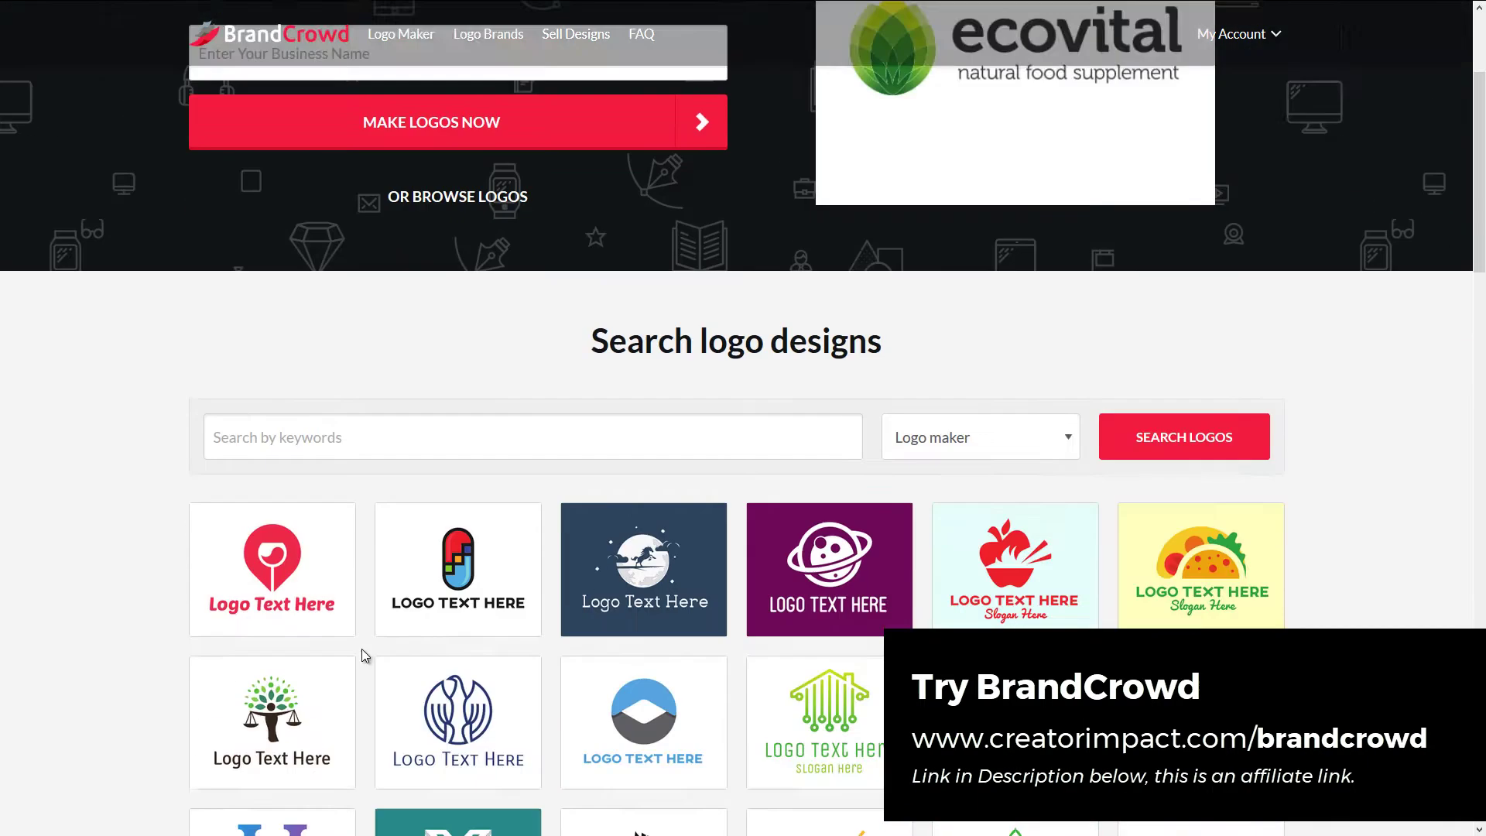
pyautogui.scroll(3, 372, 580)
pyautogui.scroll(-6, 594, 585)
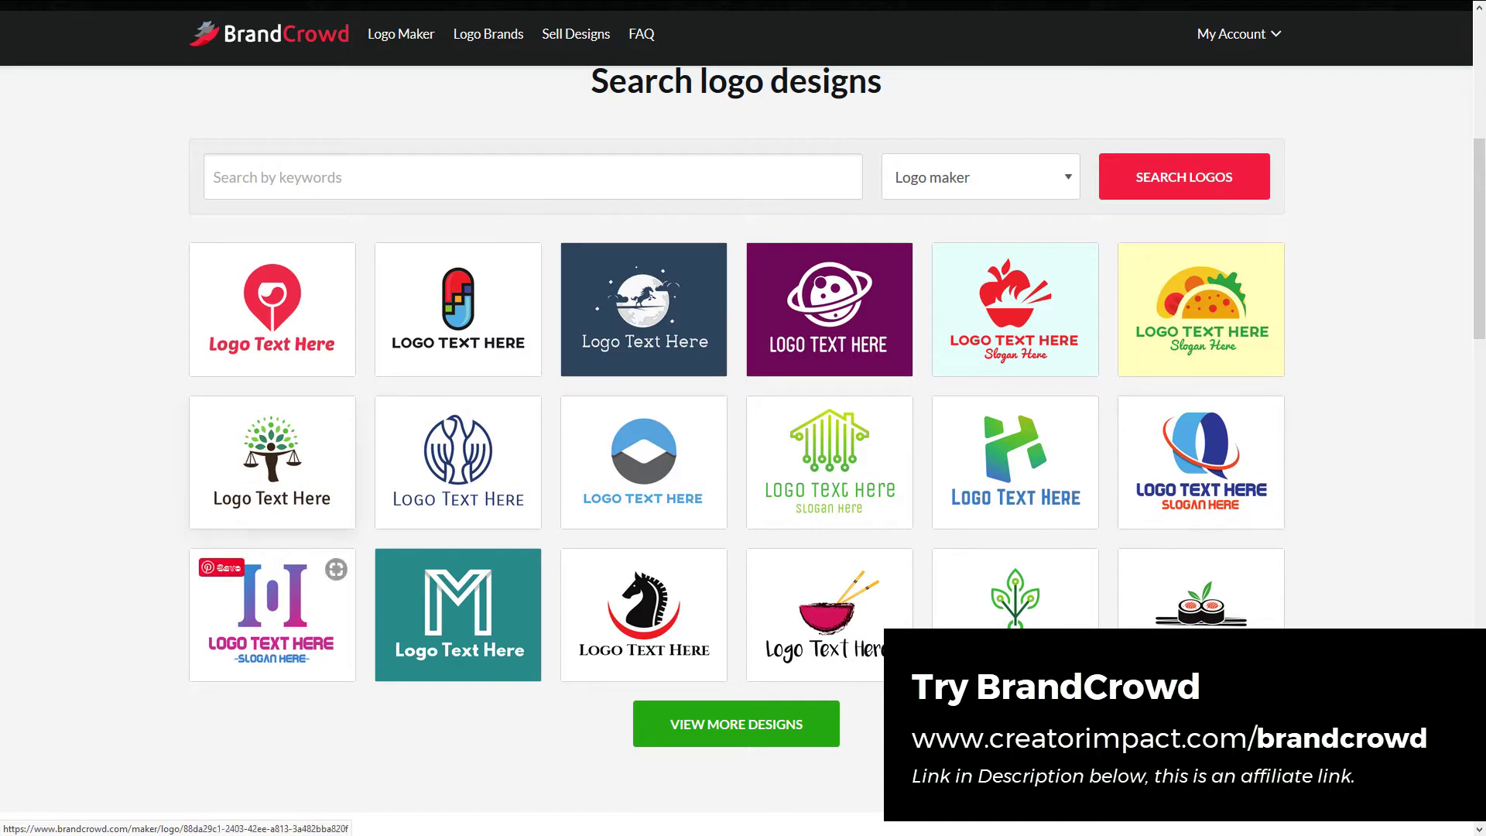
pyautogui.scroll(4, 716, 467)
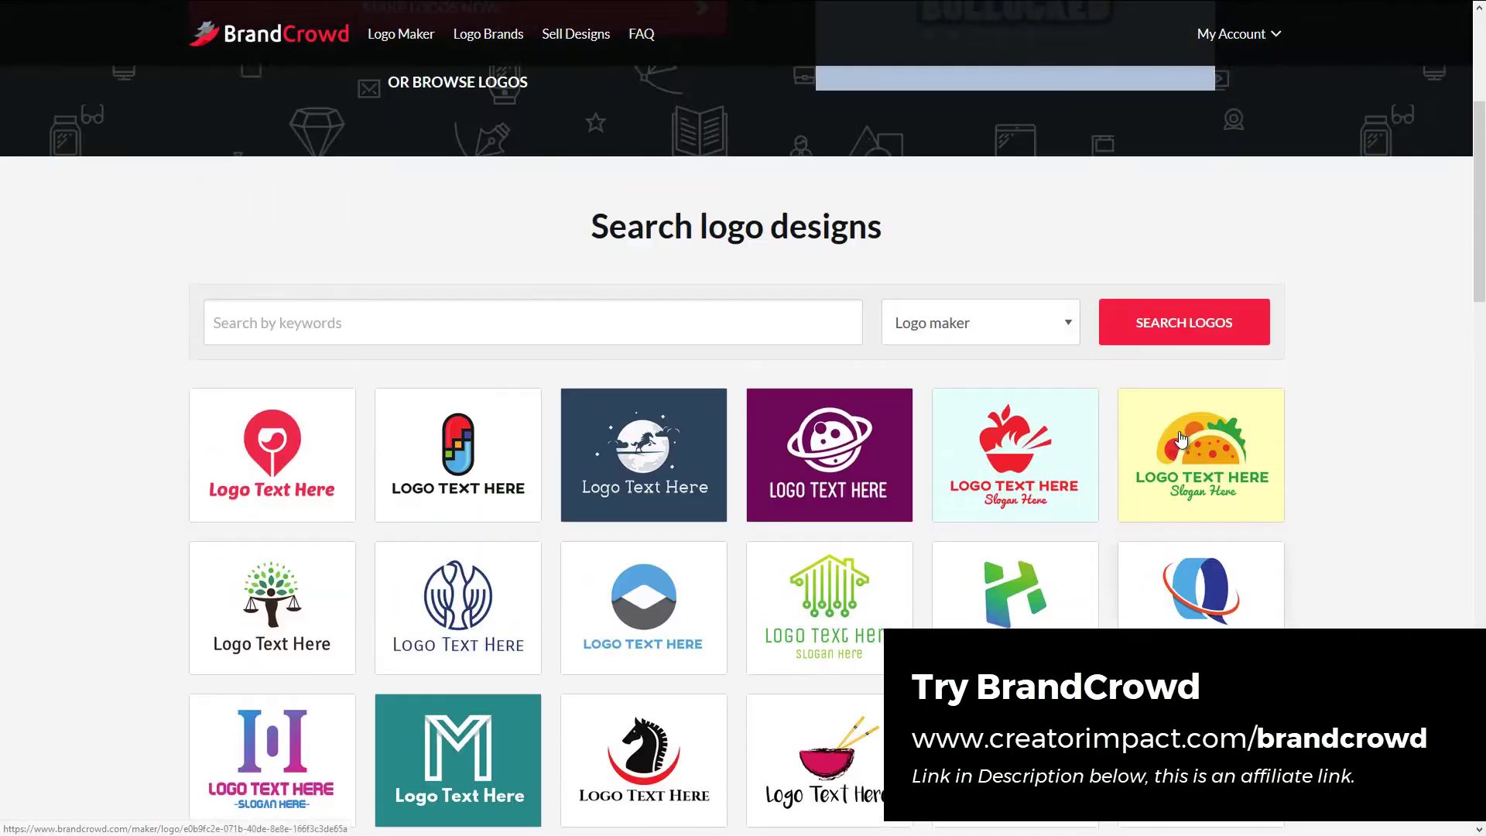
pyautogui.scroll(3, 720, 466)
pyautogui.click(406, 296)
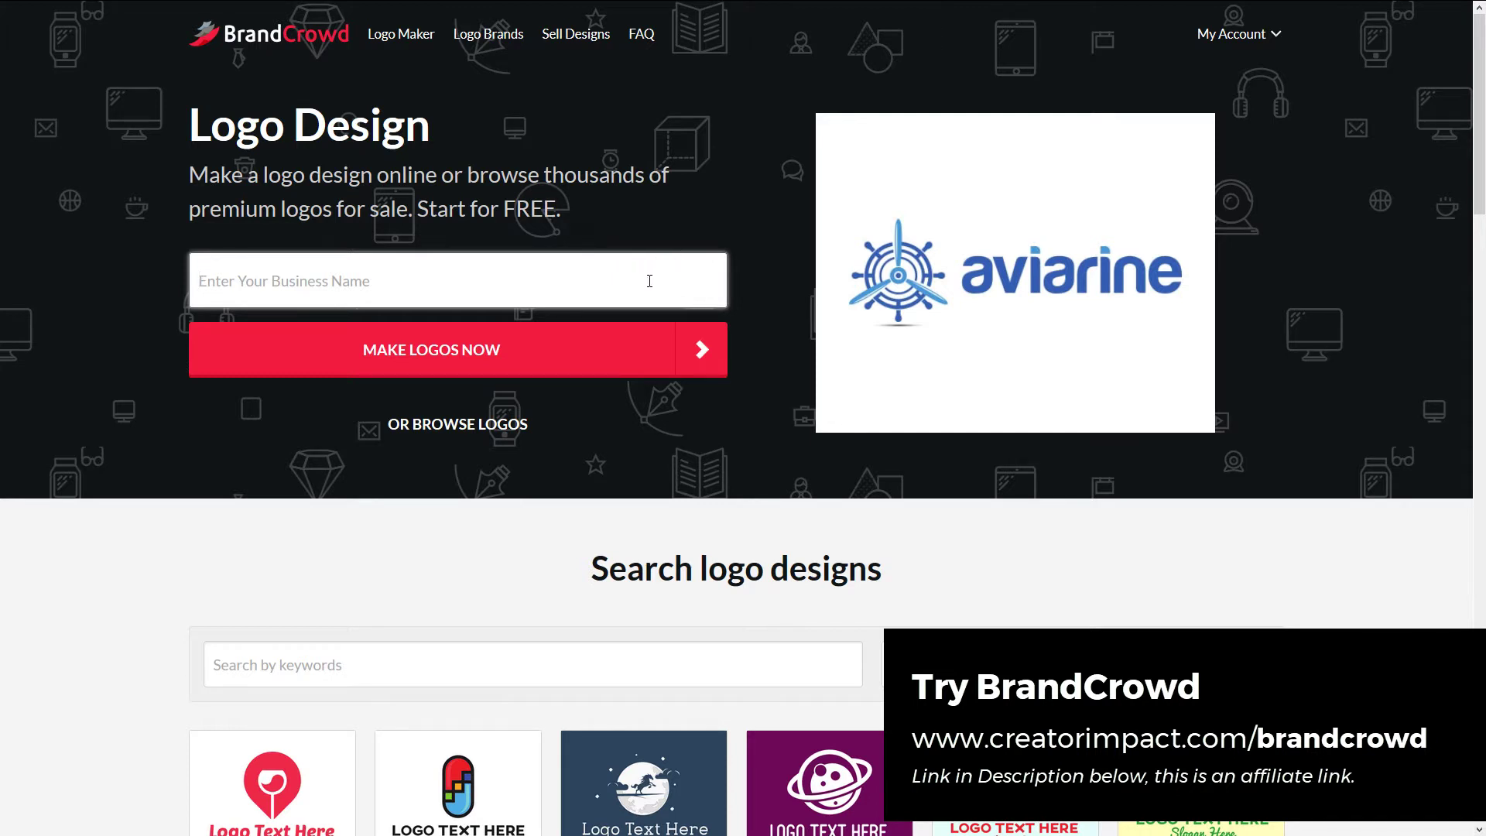
pyautogui.write('art studio 44')
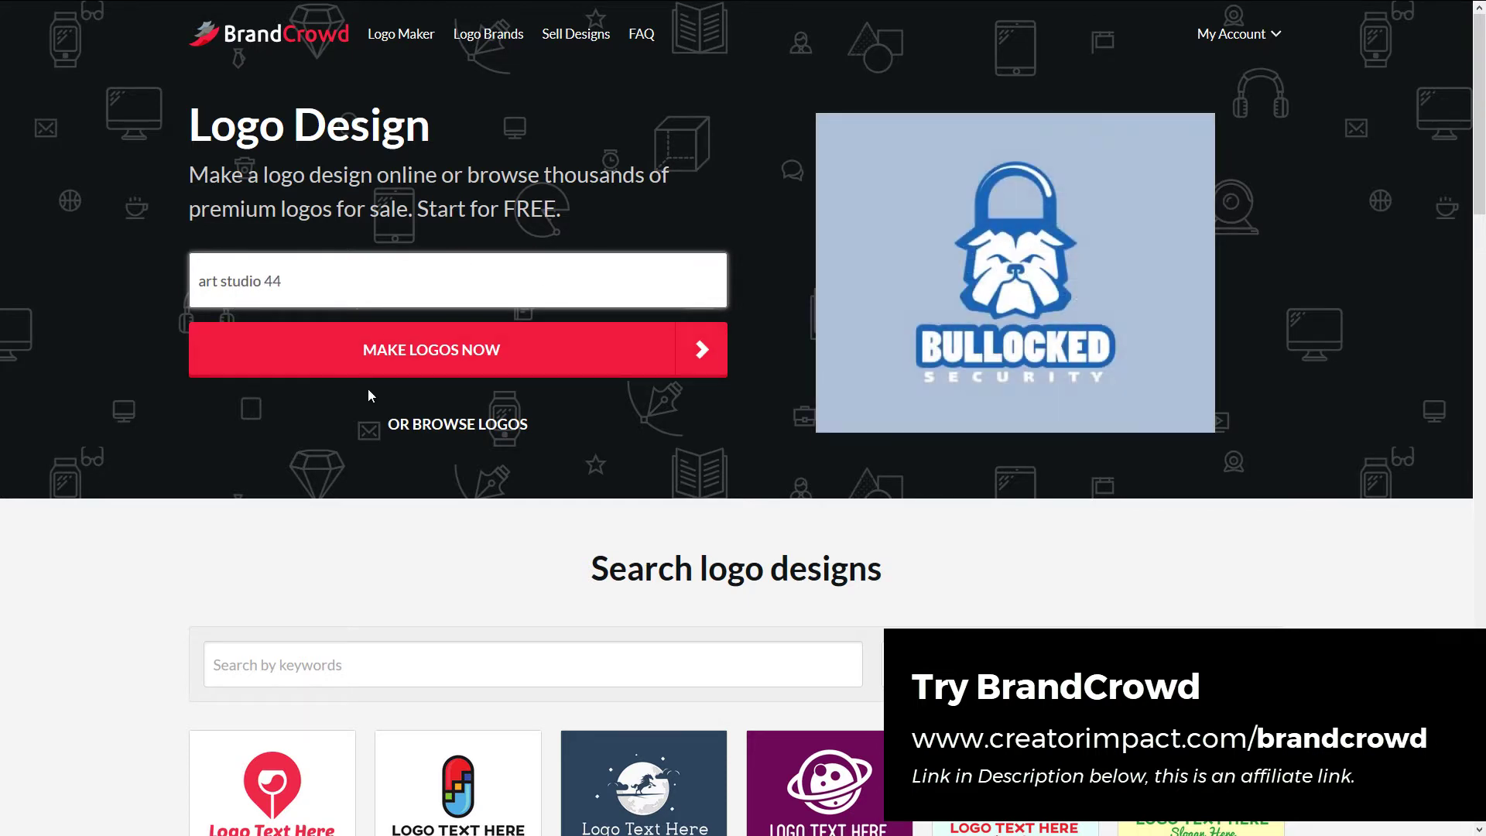
pyautogui.click(415, 366)
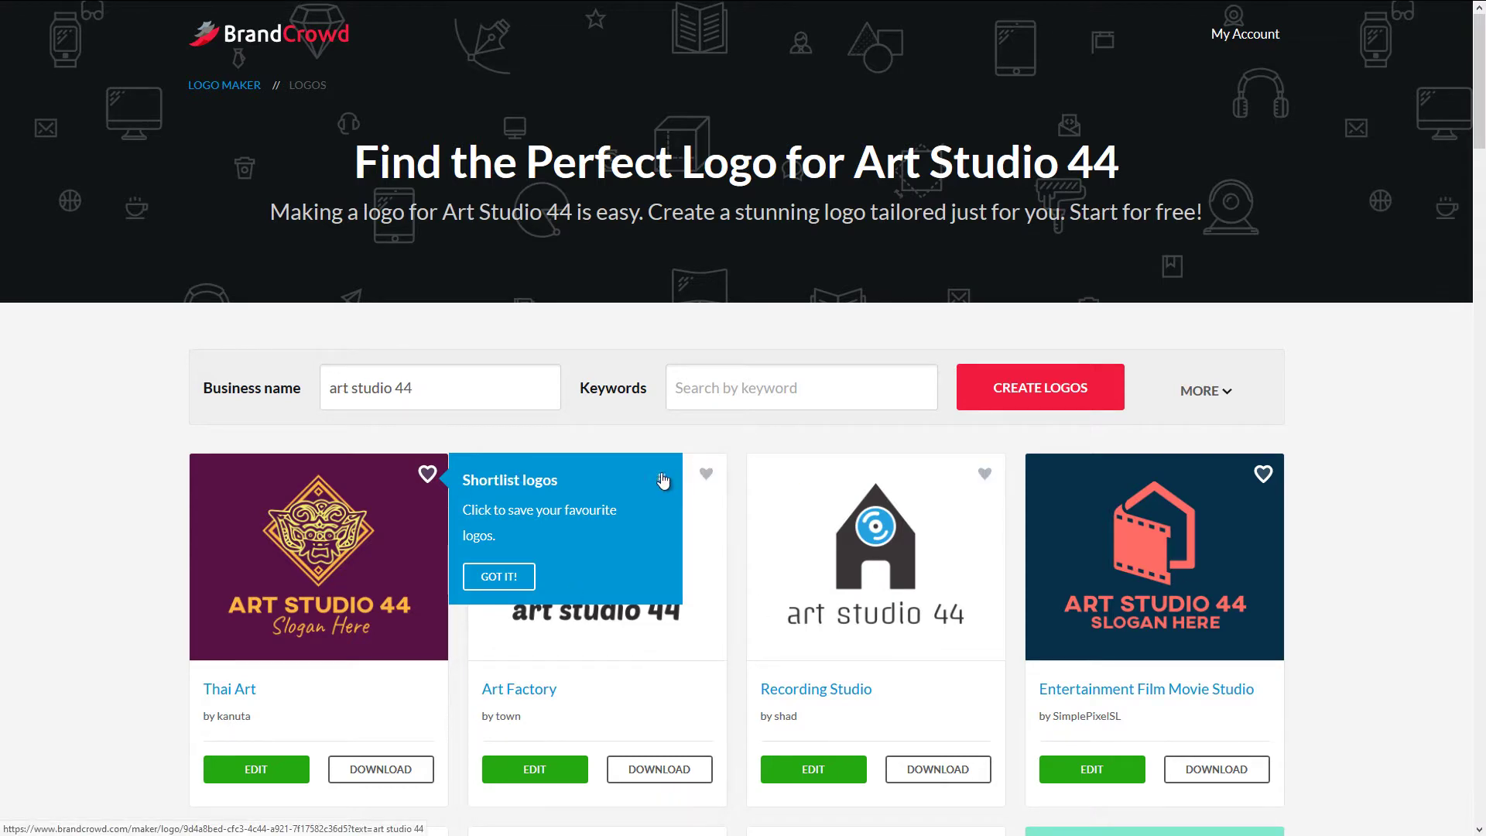
# - Dismiss the Shortlist logos tip and scroll the Art Studio 44 results to the pagination and back
pyautogui.click(499, 580)
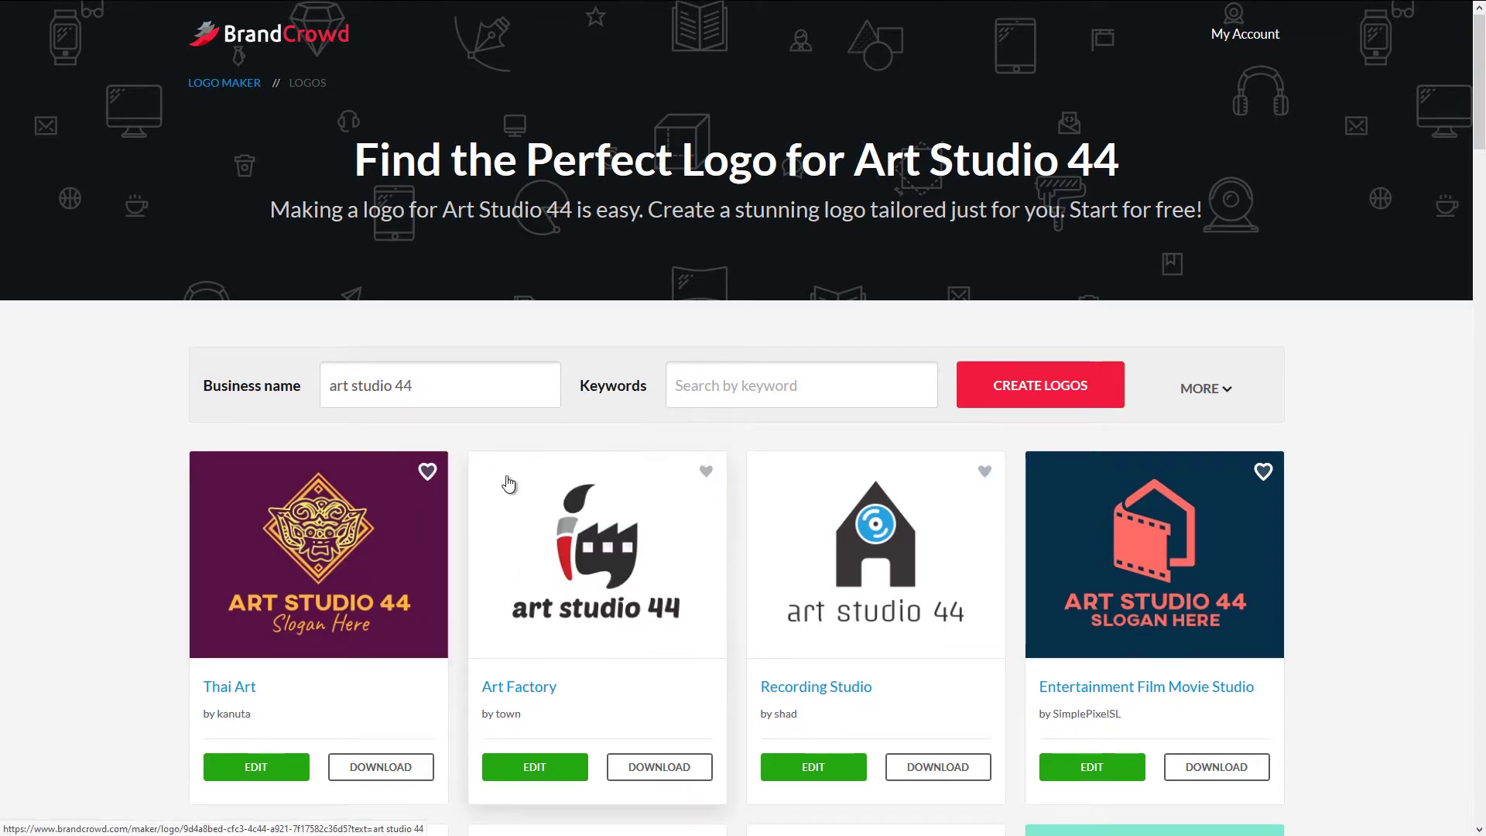
pyautogui.scroll(-3, 579, 340)
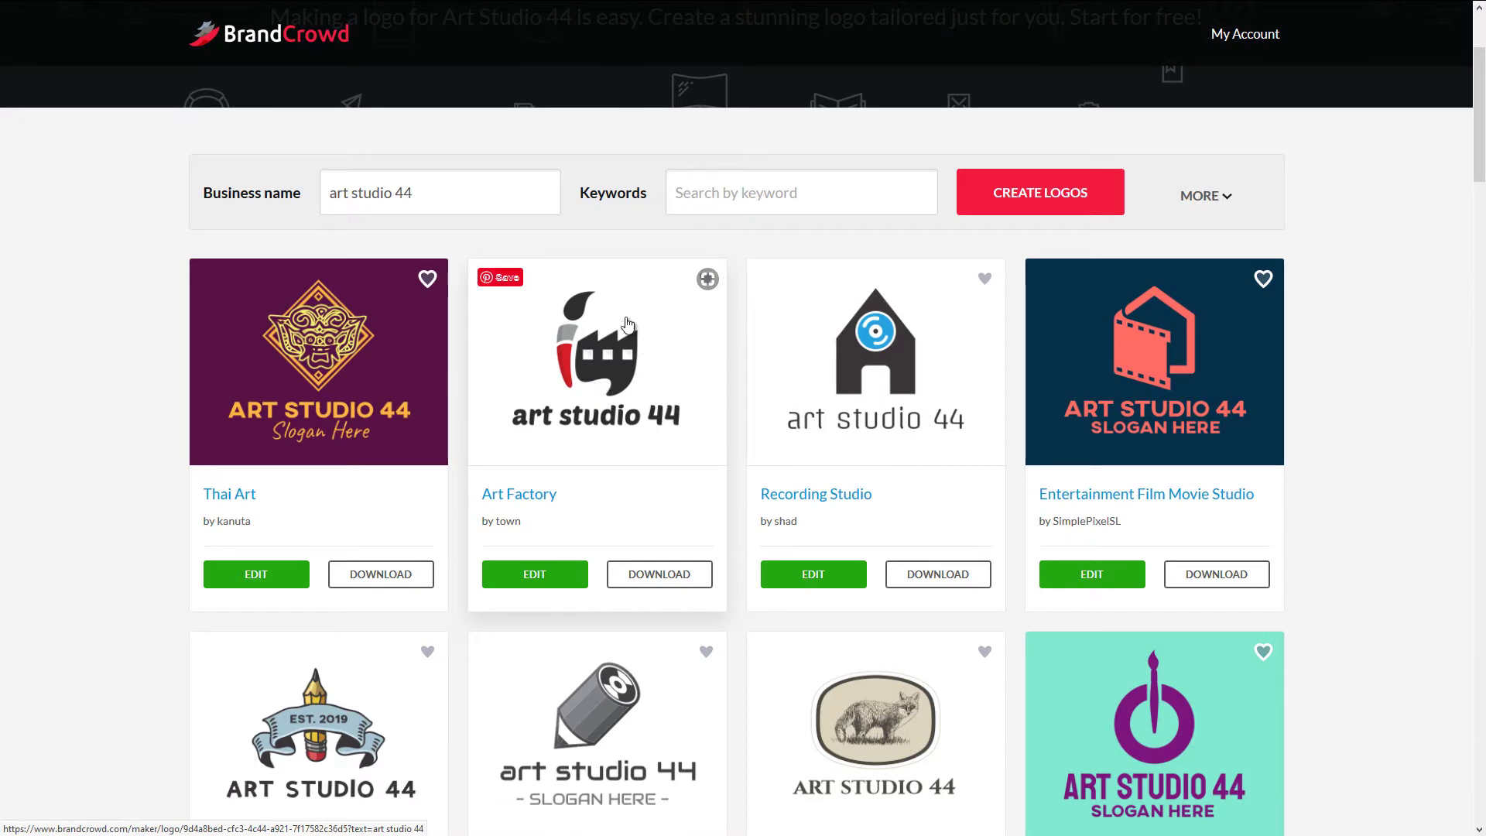
pyautogui.scroll(-3, 819, 345)
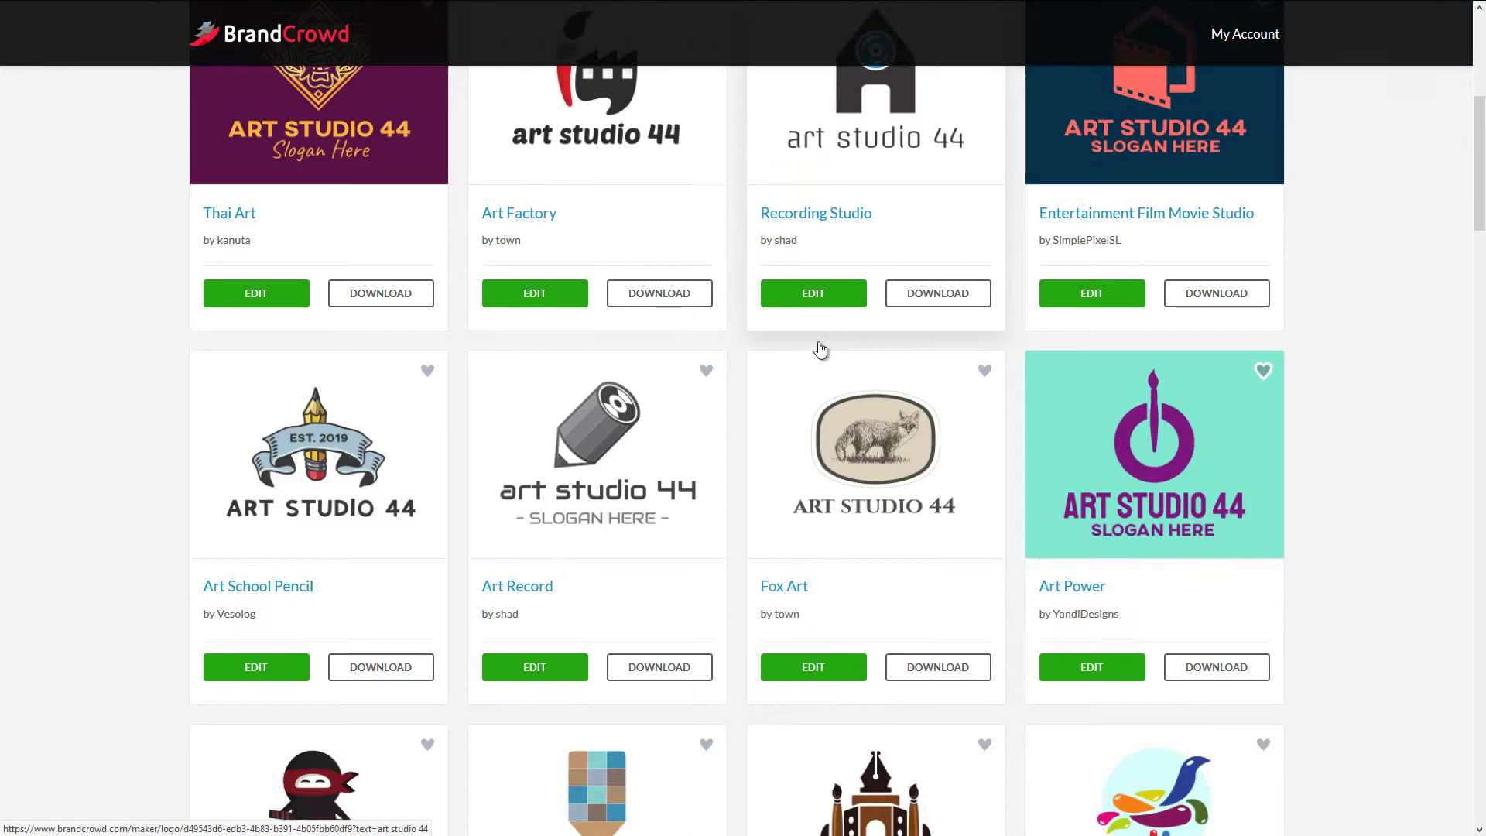
pyautogui.scroll(3, 818, 345)
pyautogui.scroll(-4, 750, 484)
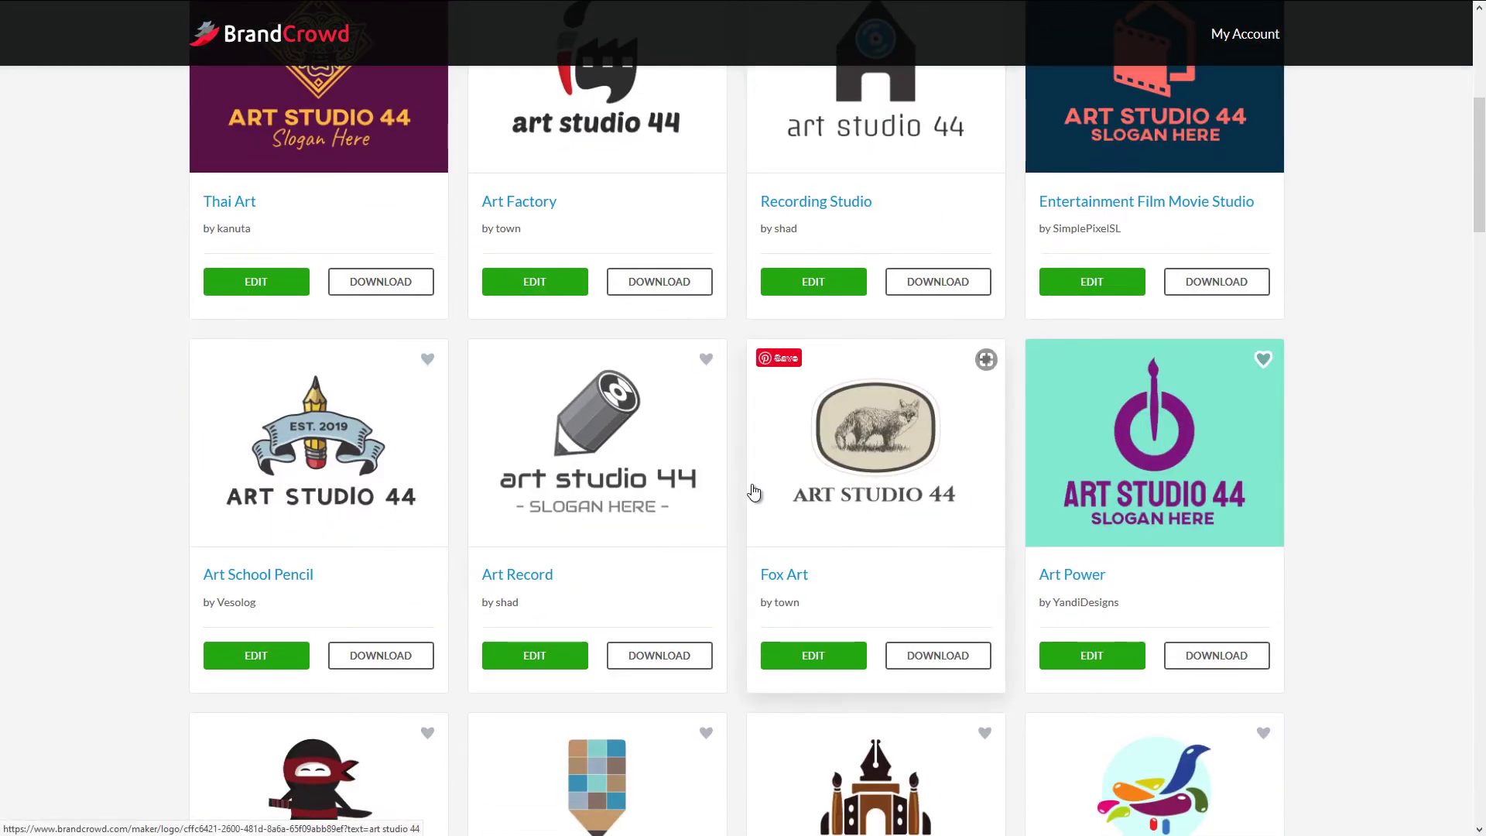
pyautogui.scroll(-5, 580, 469)
pyautogui.scroll(-8, 580, 469)
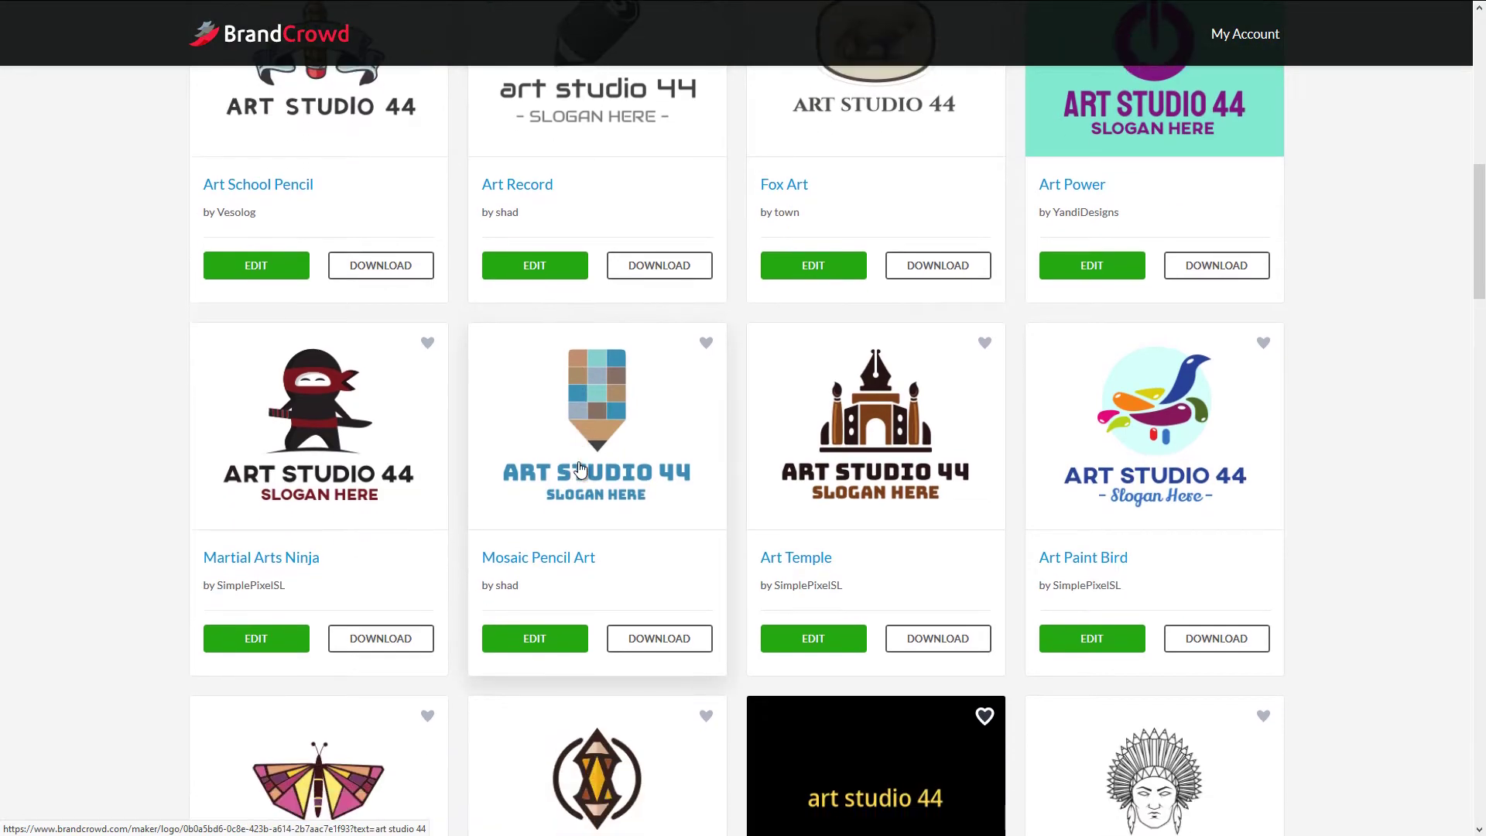
pyautogui.scroll(-15, 578, 465)
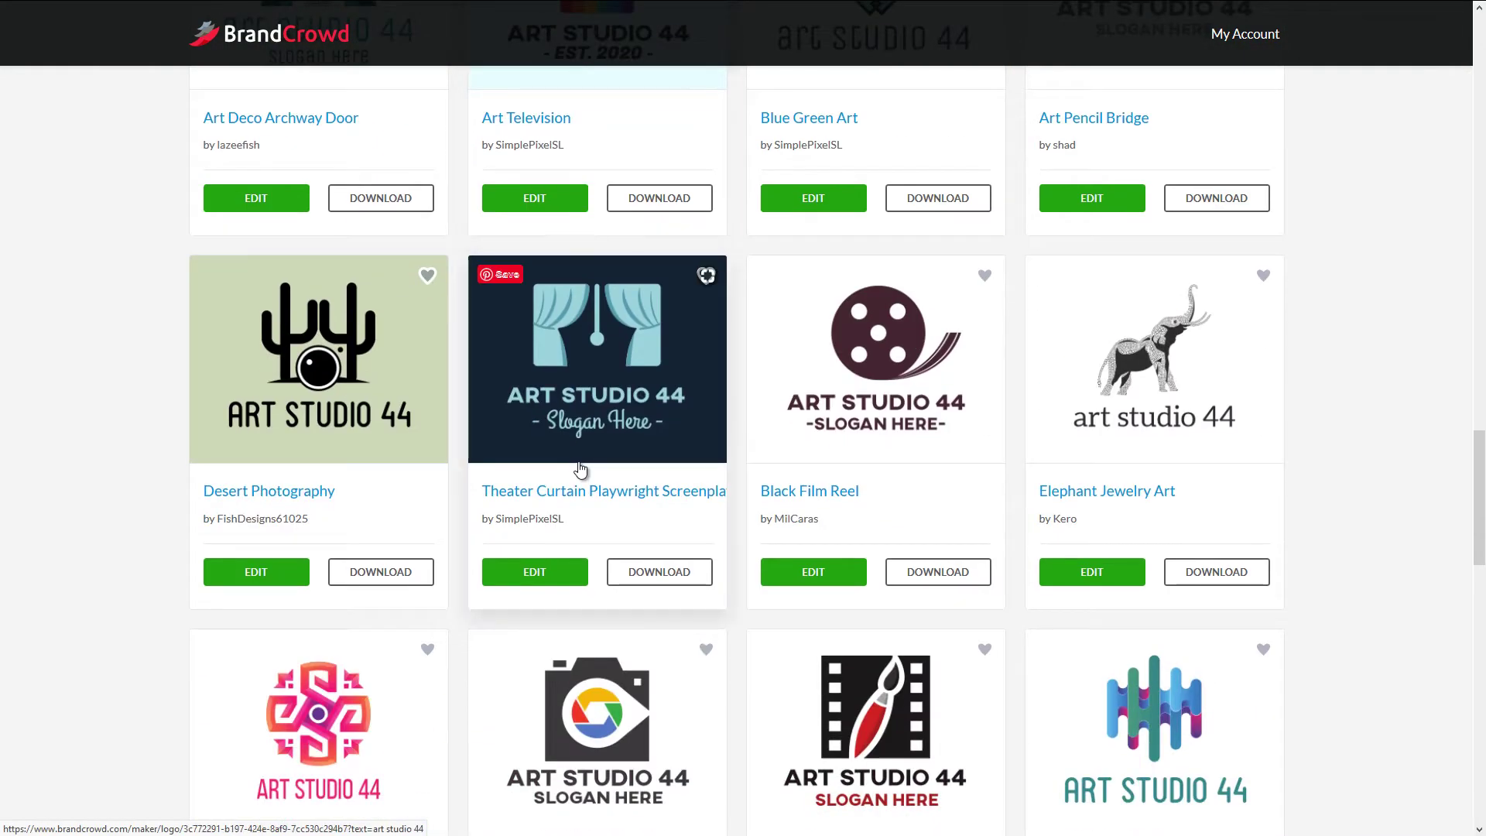
pyautogui.scroll(-6, 573, 496)
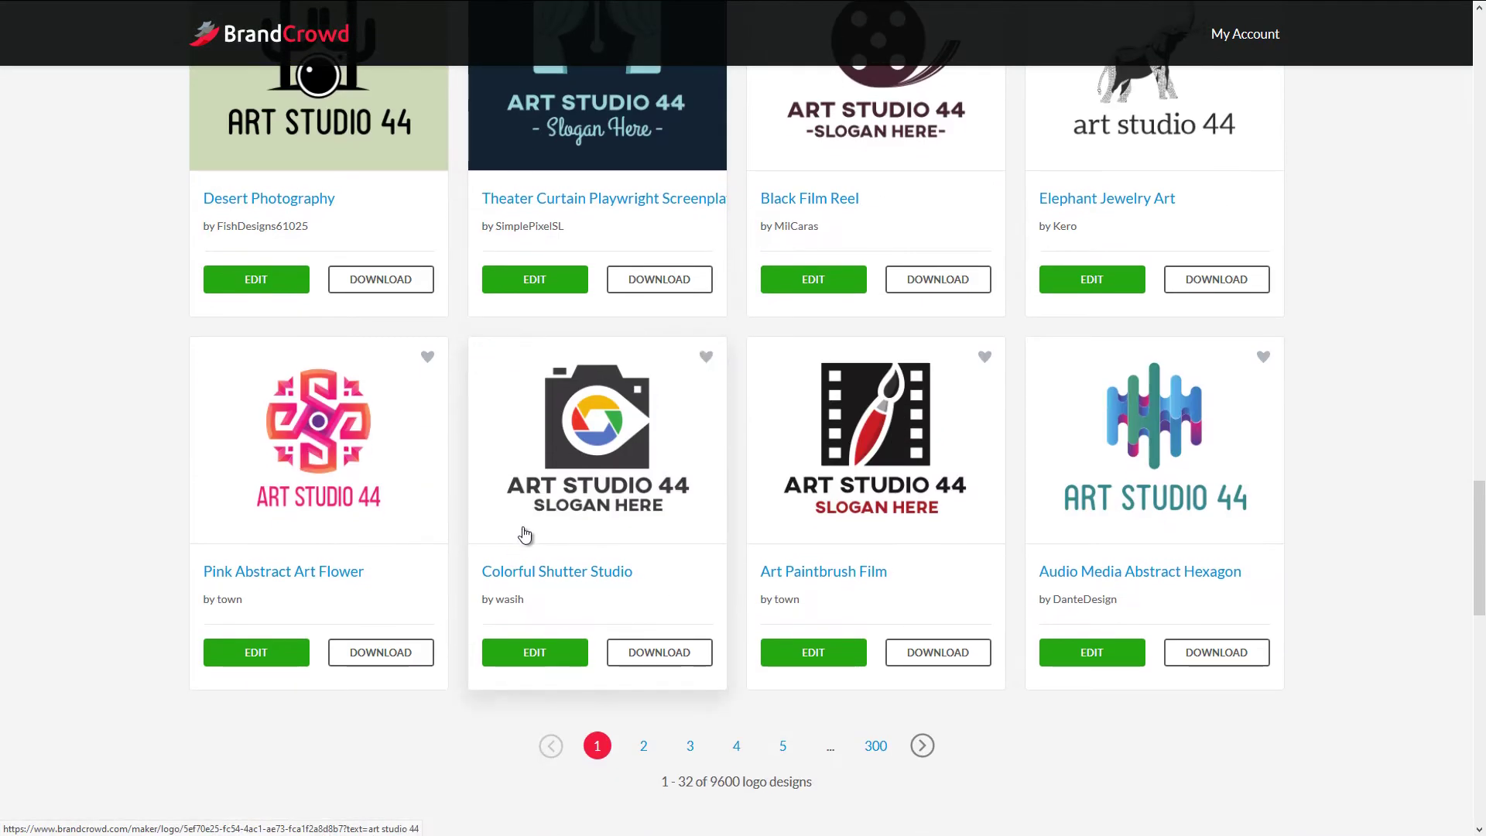
pyautogui.scroll(20, 869, 573)
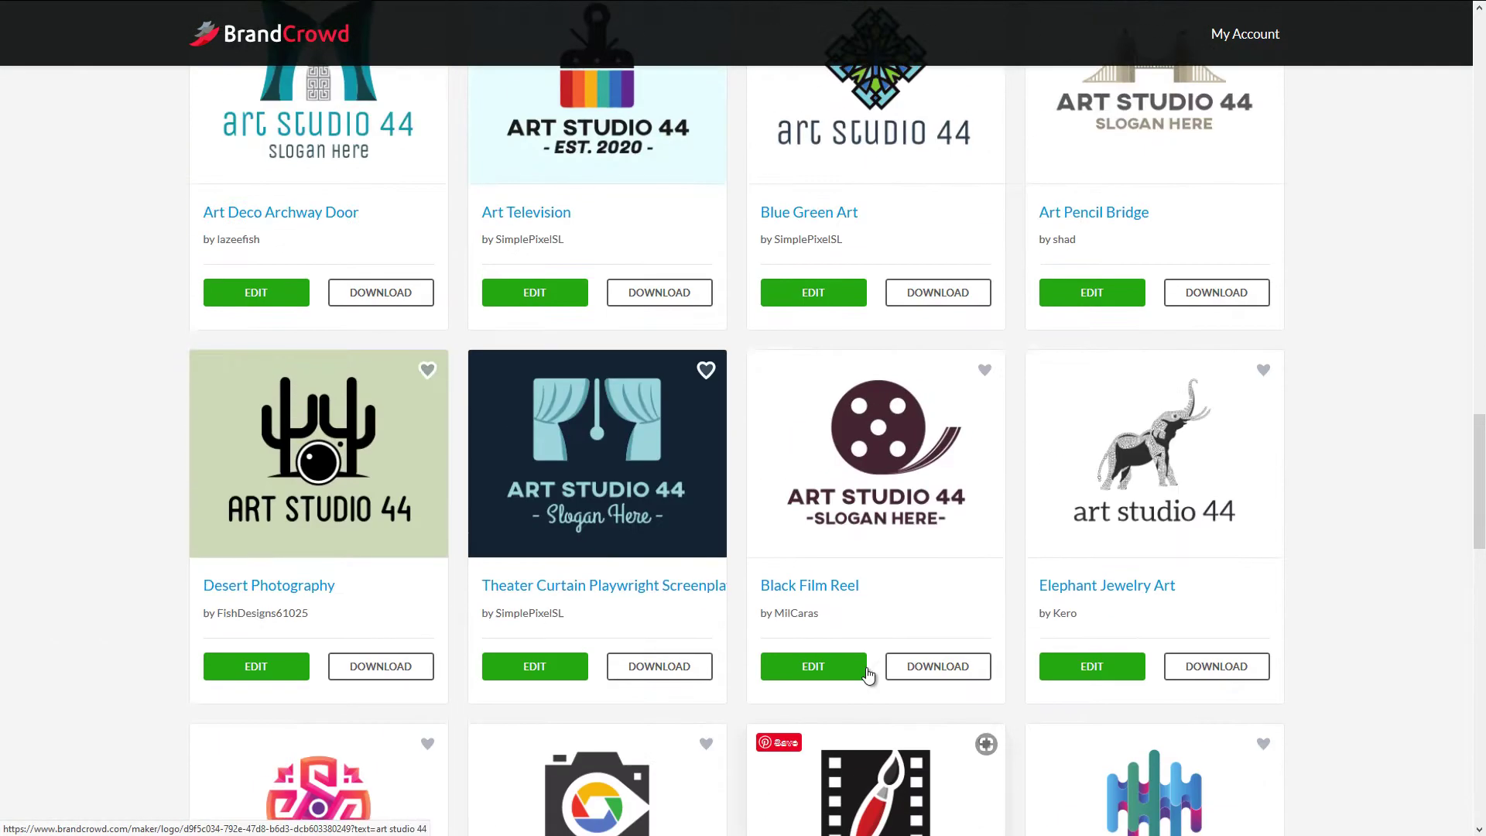
pyautogui.scroll(8, 869, 670)
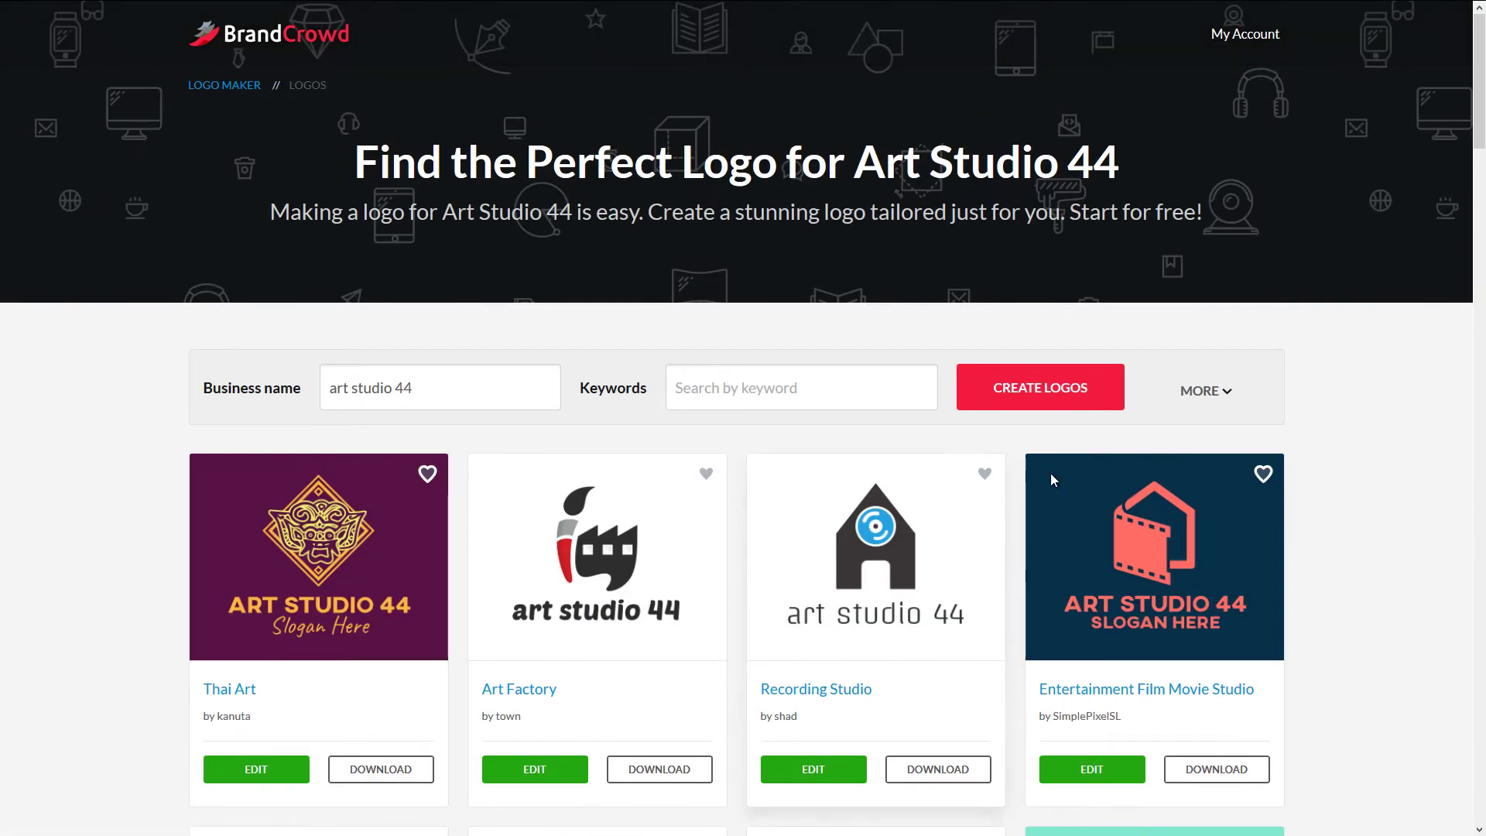
# - Refine the results with keyword 'digital' and the Icon & Text logo style
pyautogui.click(1199, 392)
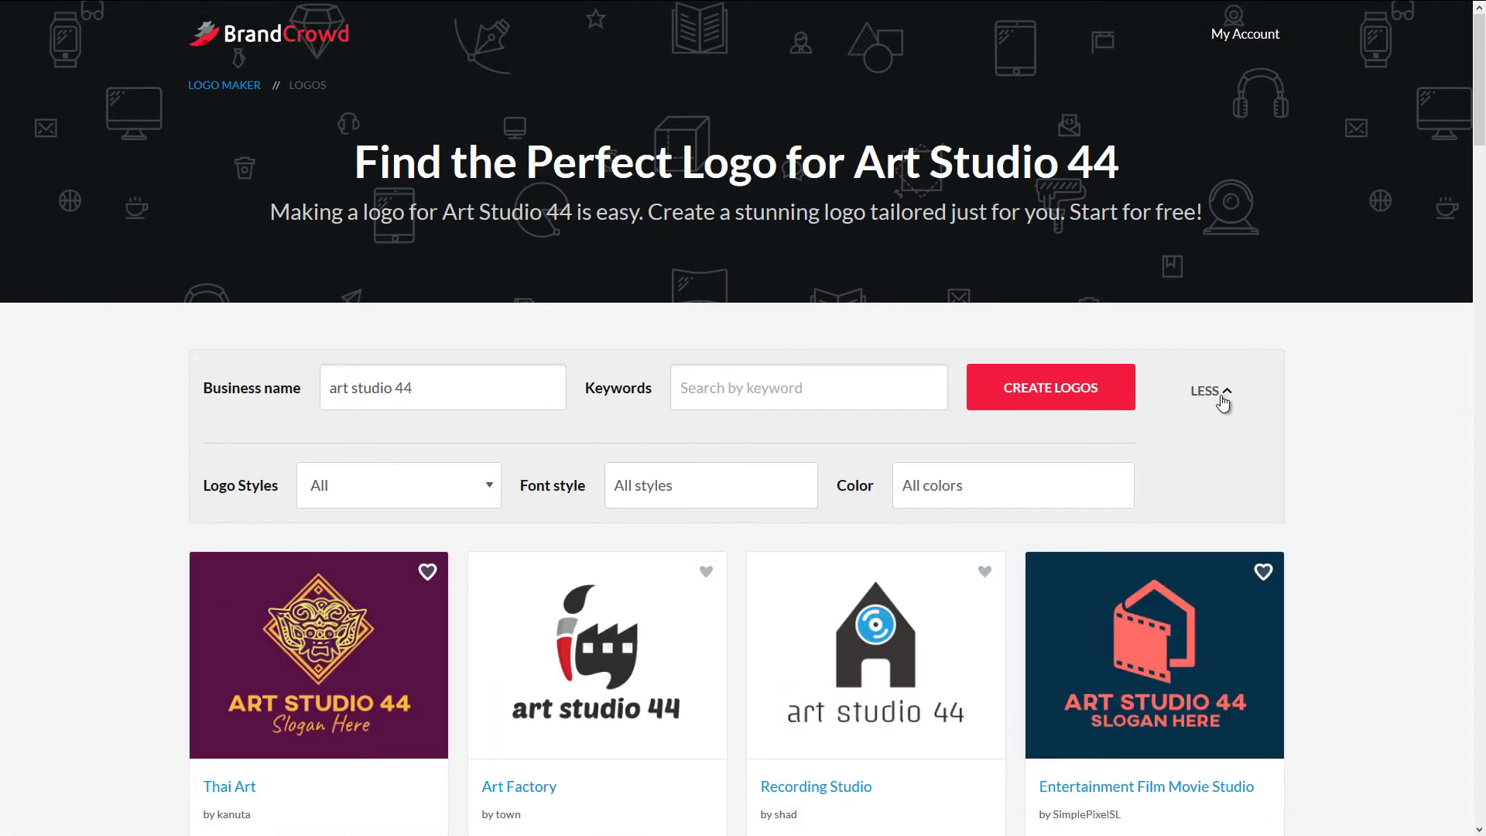
pyautogui.click(758, 395)
pyautogui.write('f')
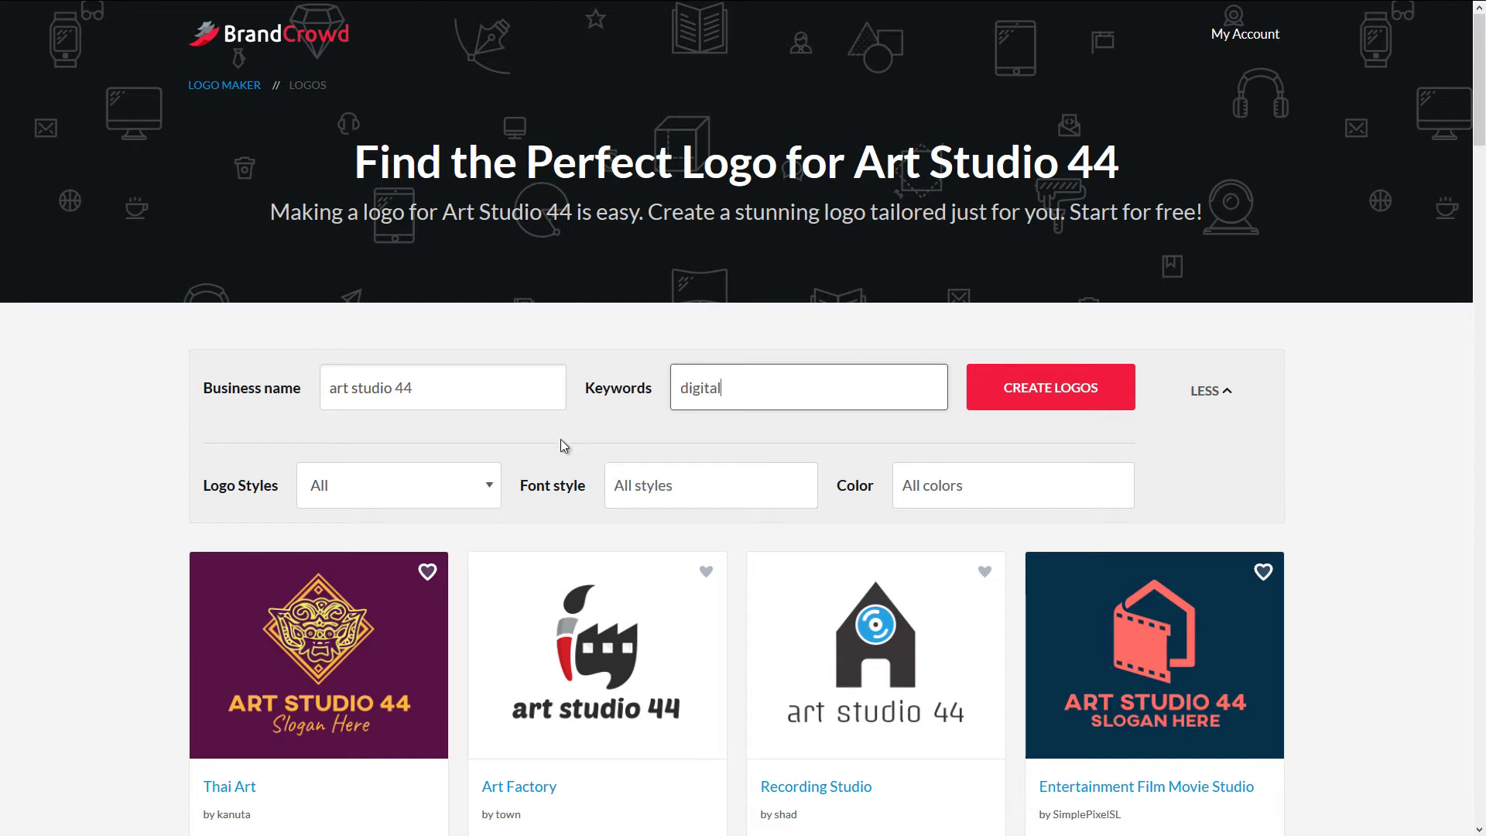
pyautogui.click(489, 494)
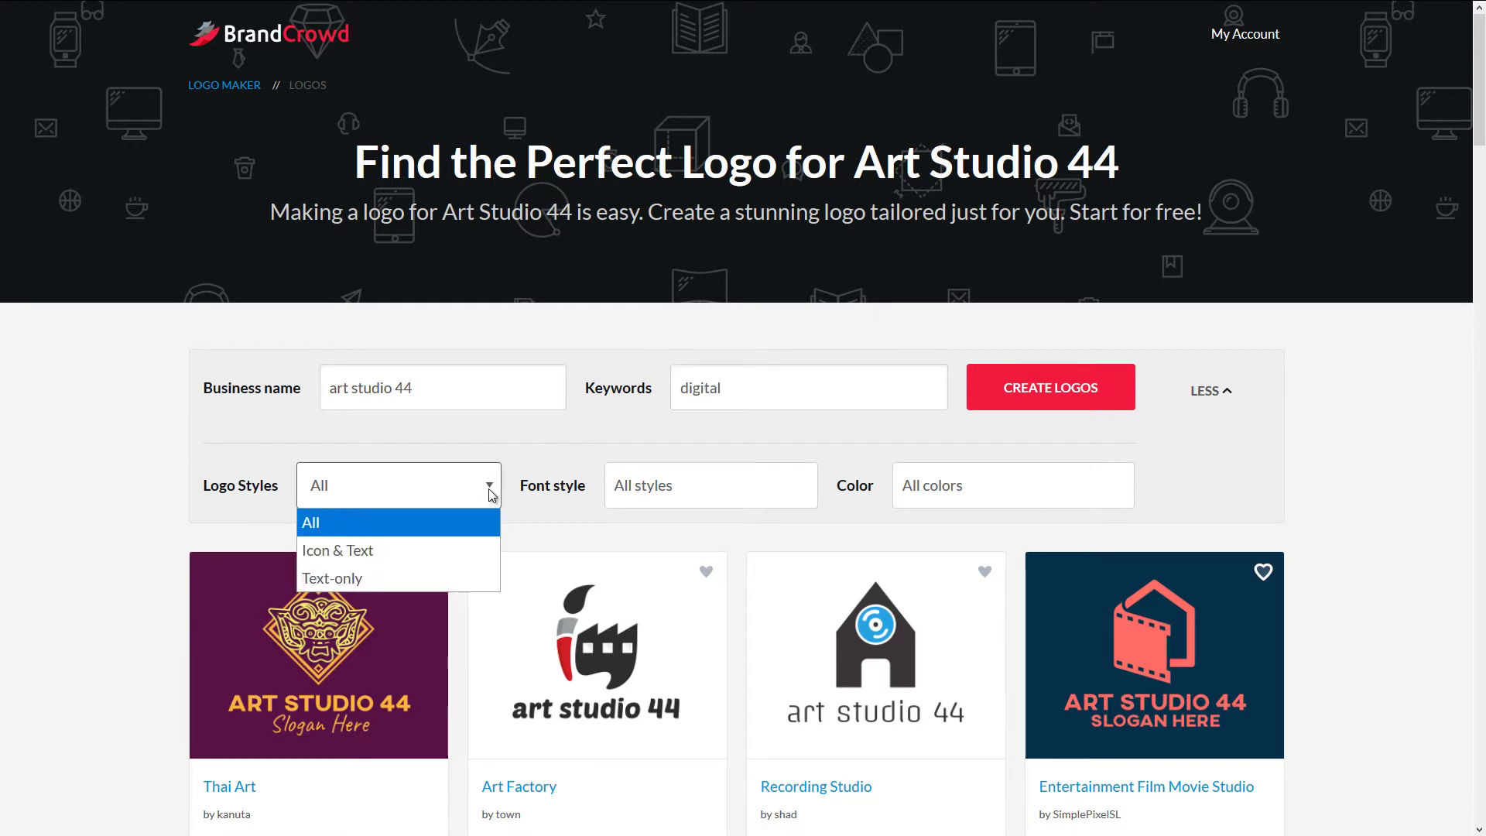
pyautogui.click(390, 549)
pyautogui.click(699, 484)
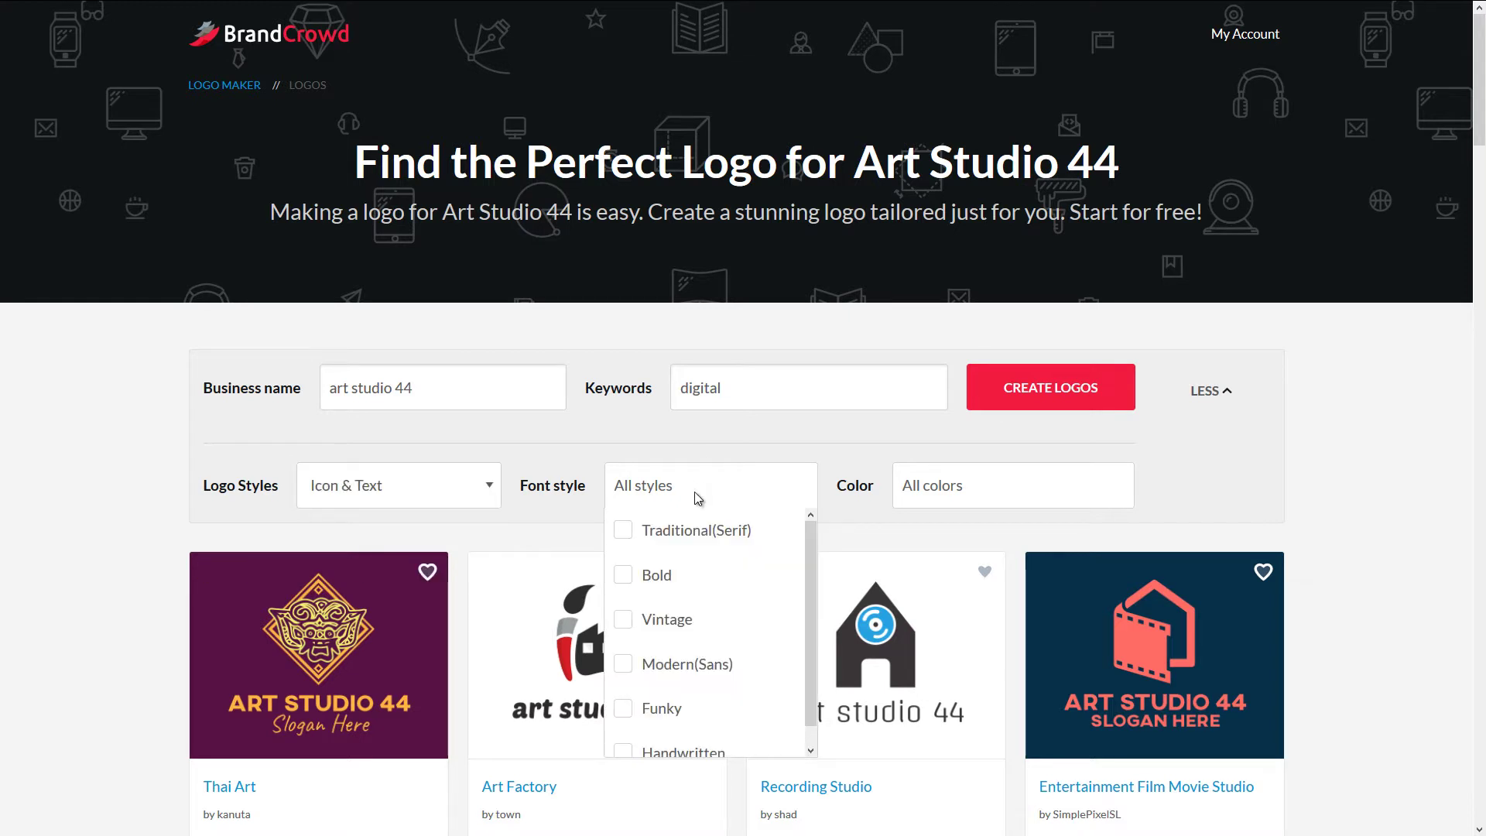
pyautogui.click(1046, 450)
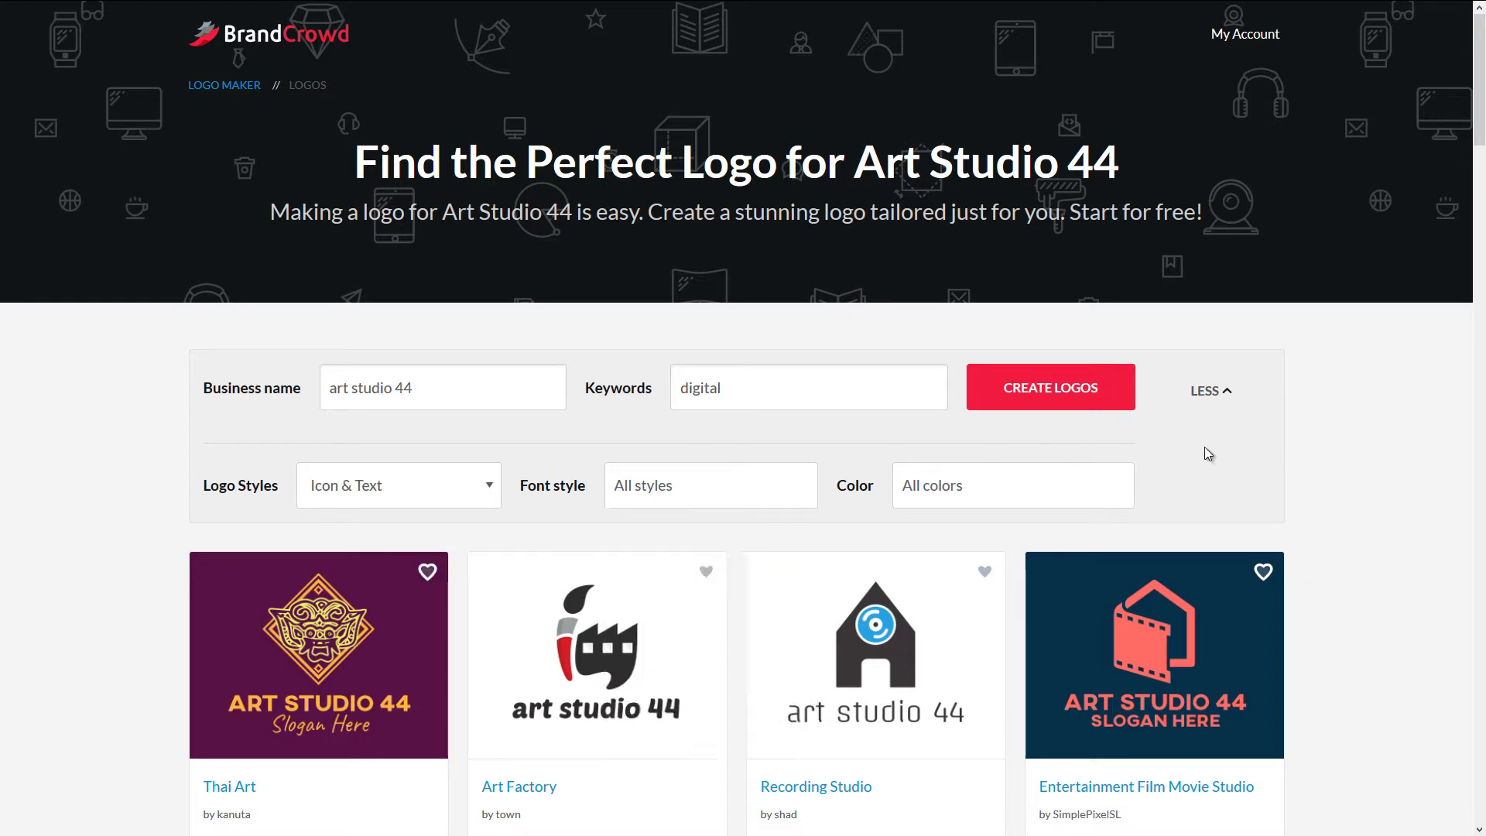
pyautogui.click(1081, 403)
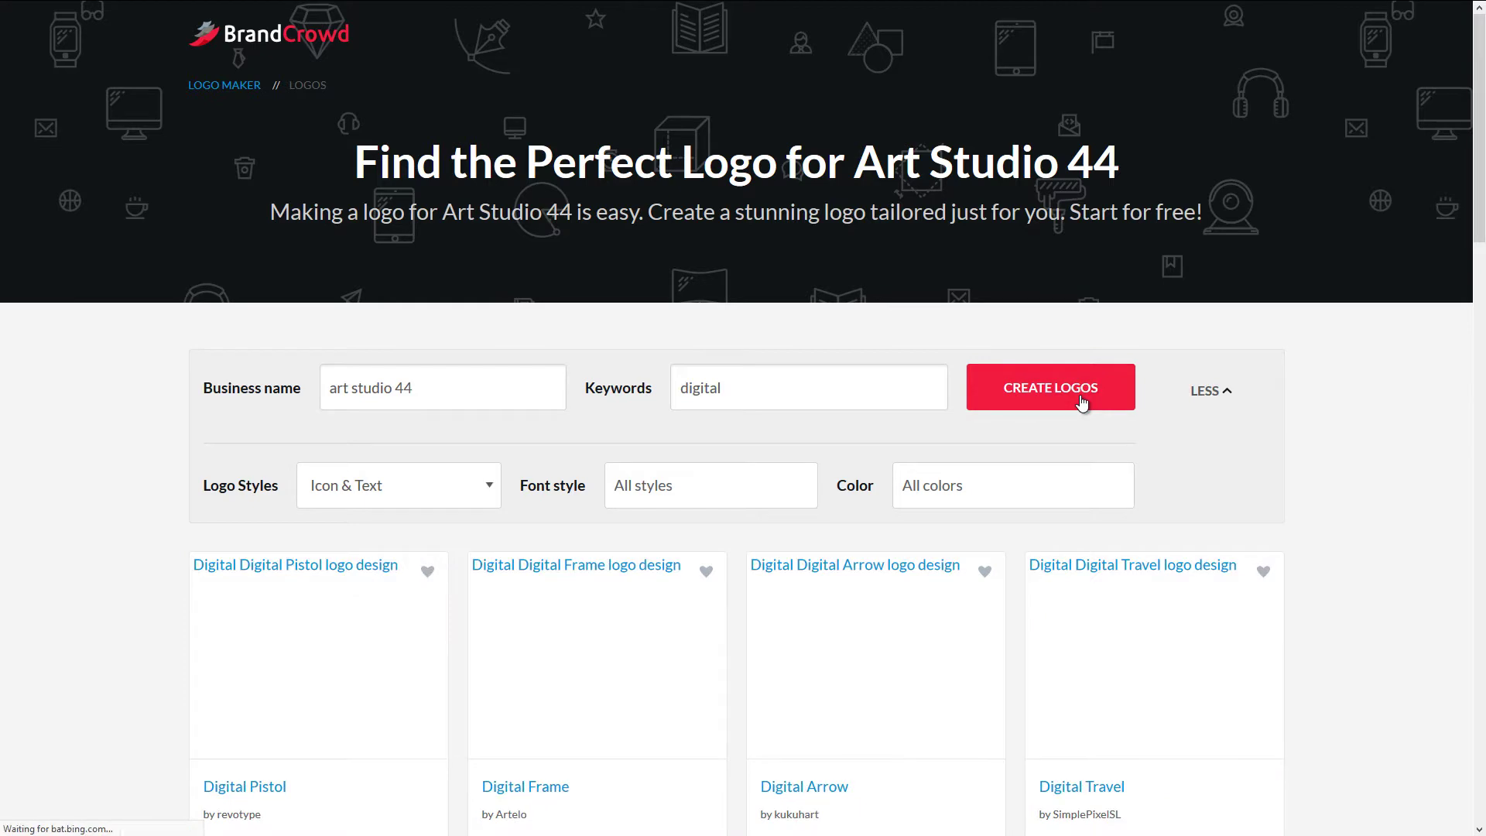
# - Scroll through the 9600 digital designs, back to the top, and select the 'digital' keyword
pyautogui.scroll(-3, 1027, 387)
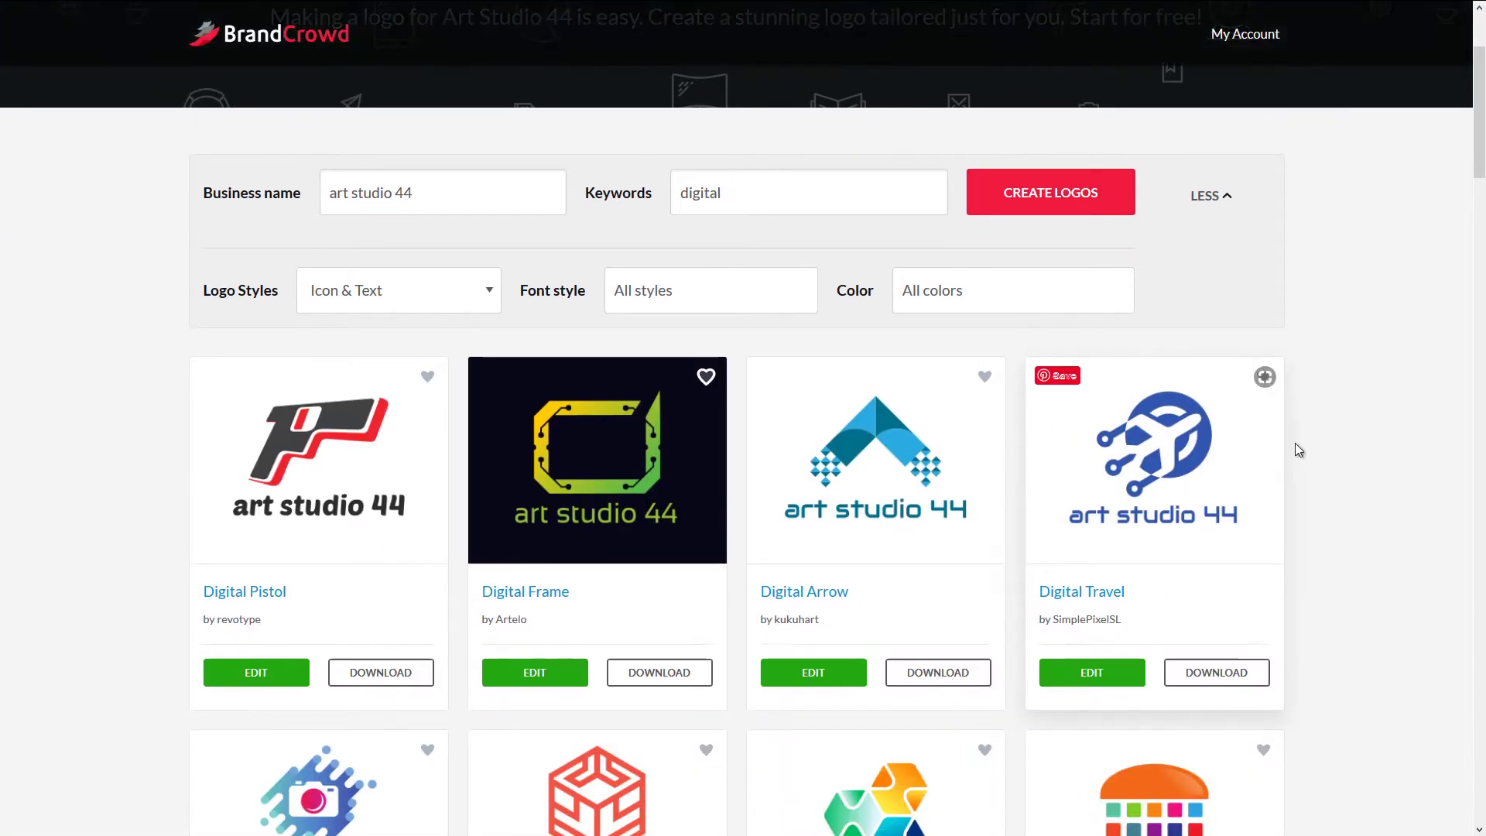
pyautogui.scroll(-3, 1295, 447)
pyautogui.scroll(-6, 1295, 444)
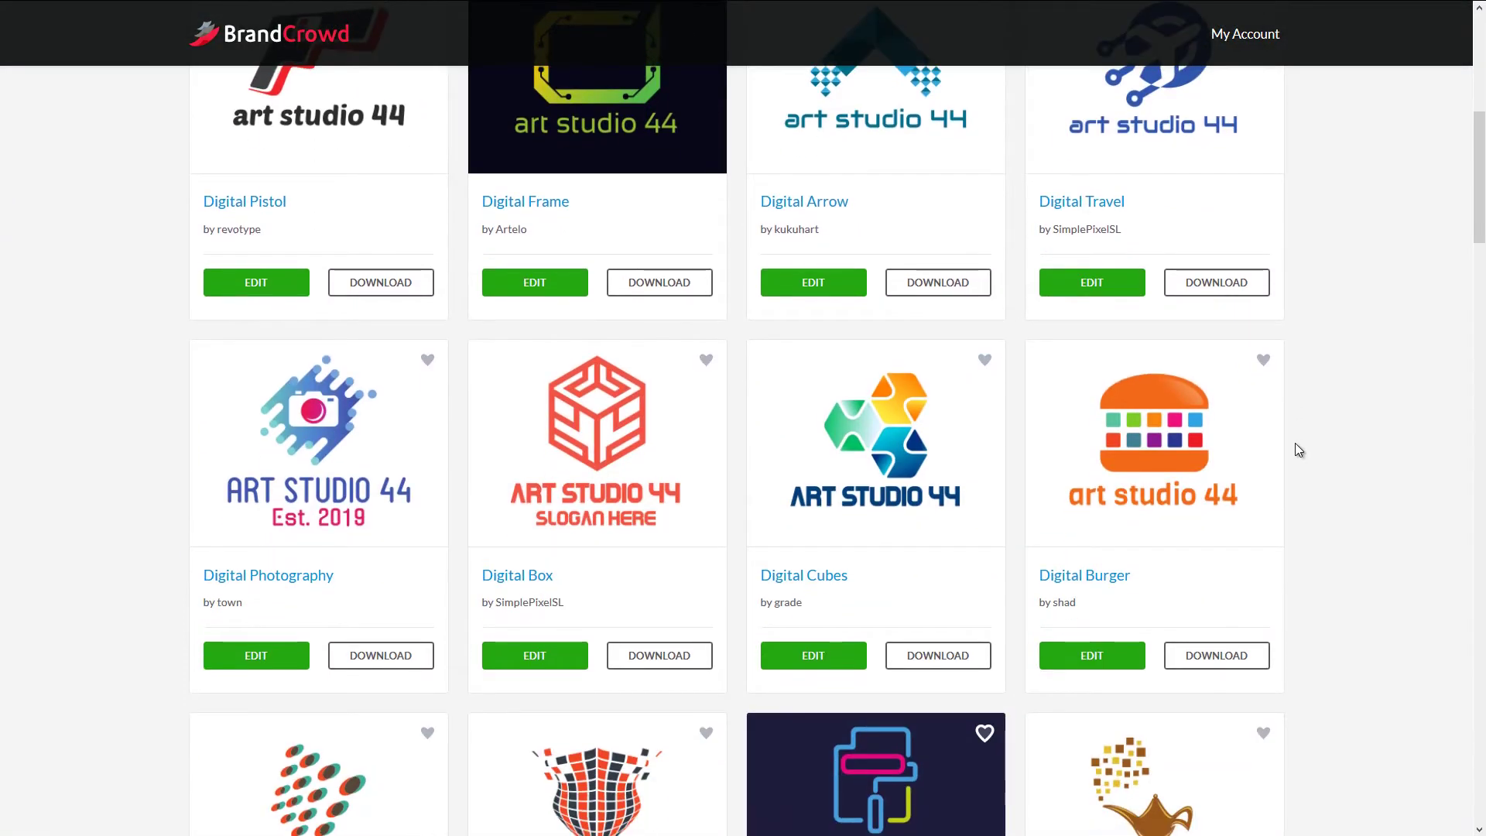
pyautogui.scroll(-4, 1297, 449)
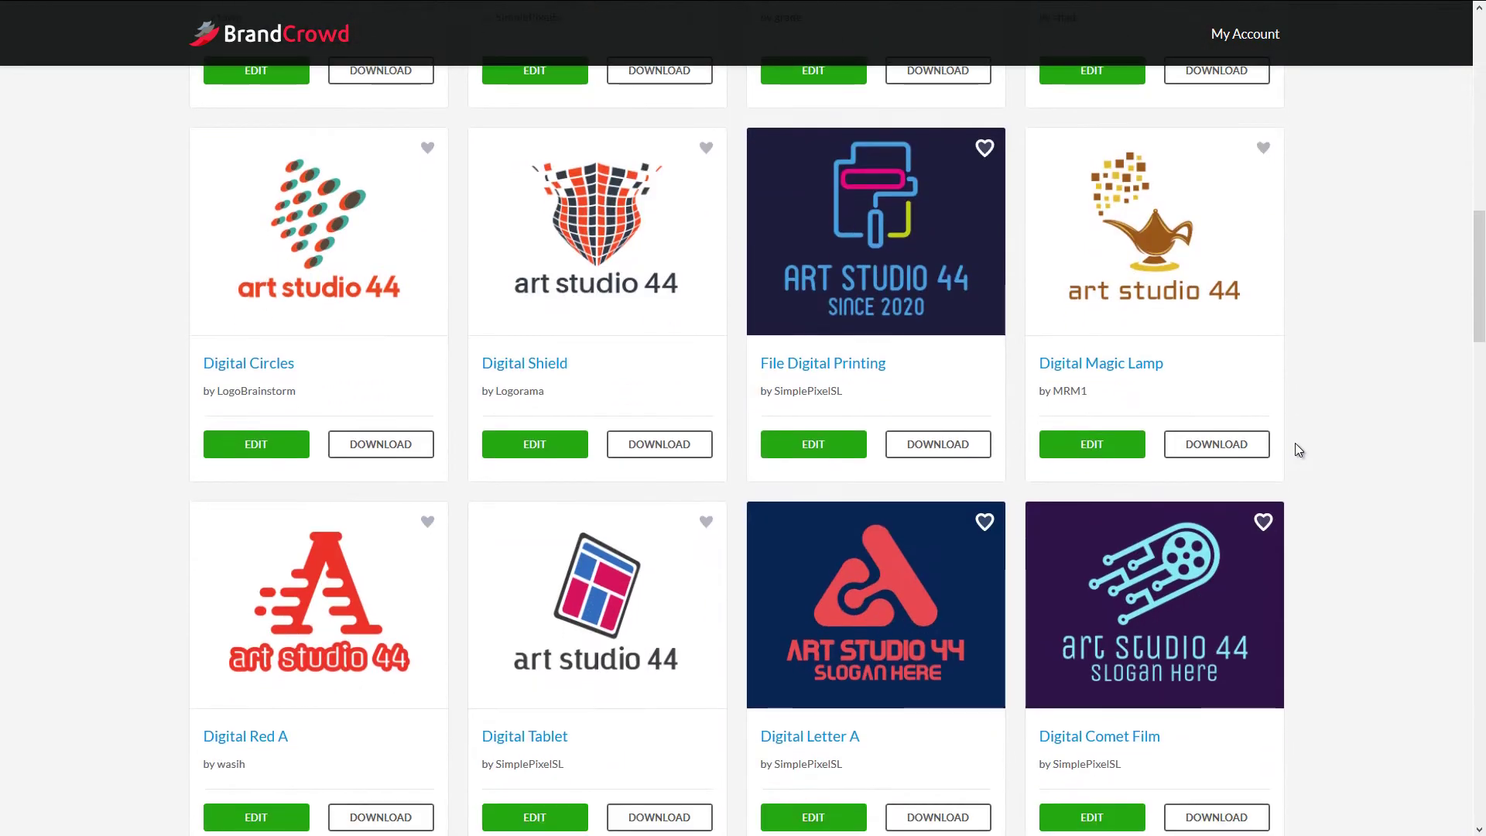
pyautogui.scroll(-3, 1297, 450)
pyautogui.scroll(-5, 725, 402)
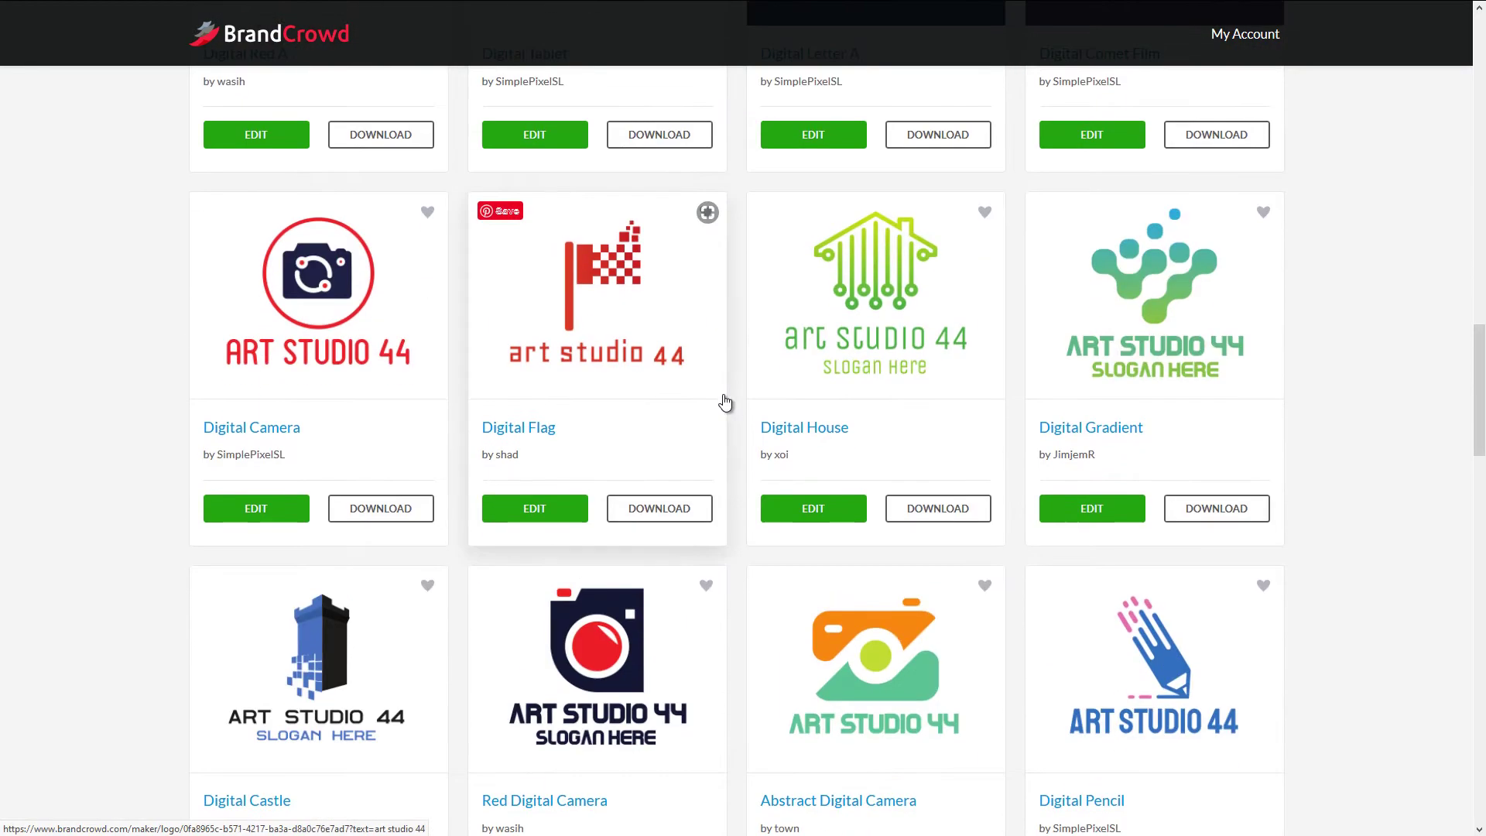
pyautogui.scroll(-11, 359, 290)
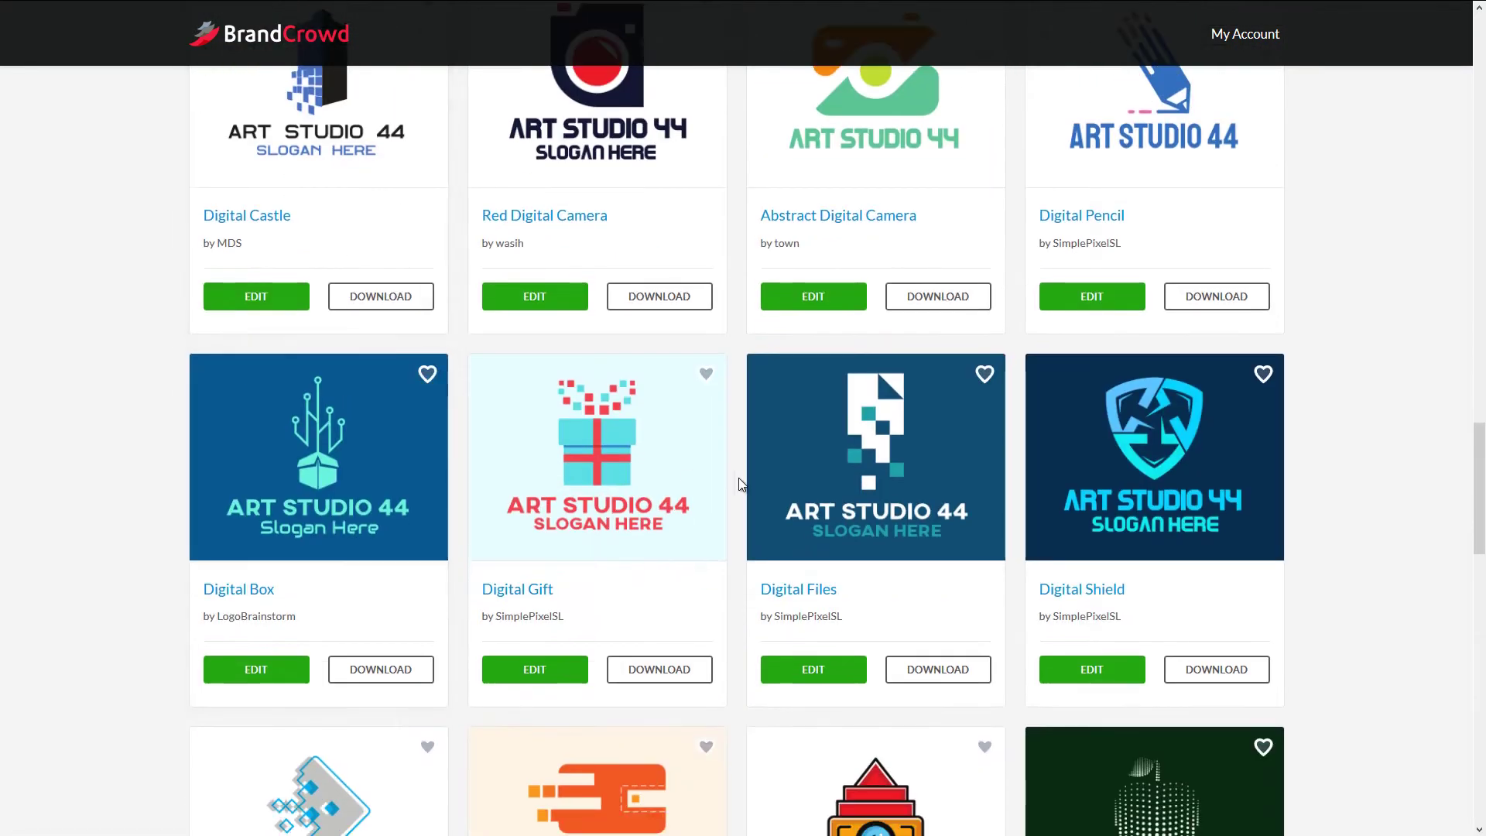
pyautogui.scroll(-5, 1477, 549)
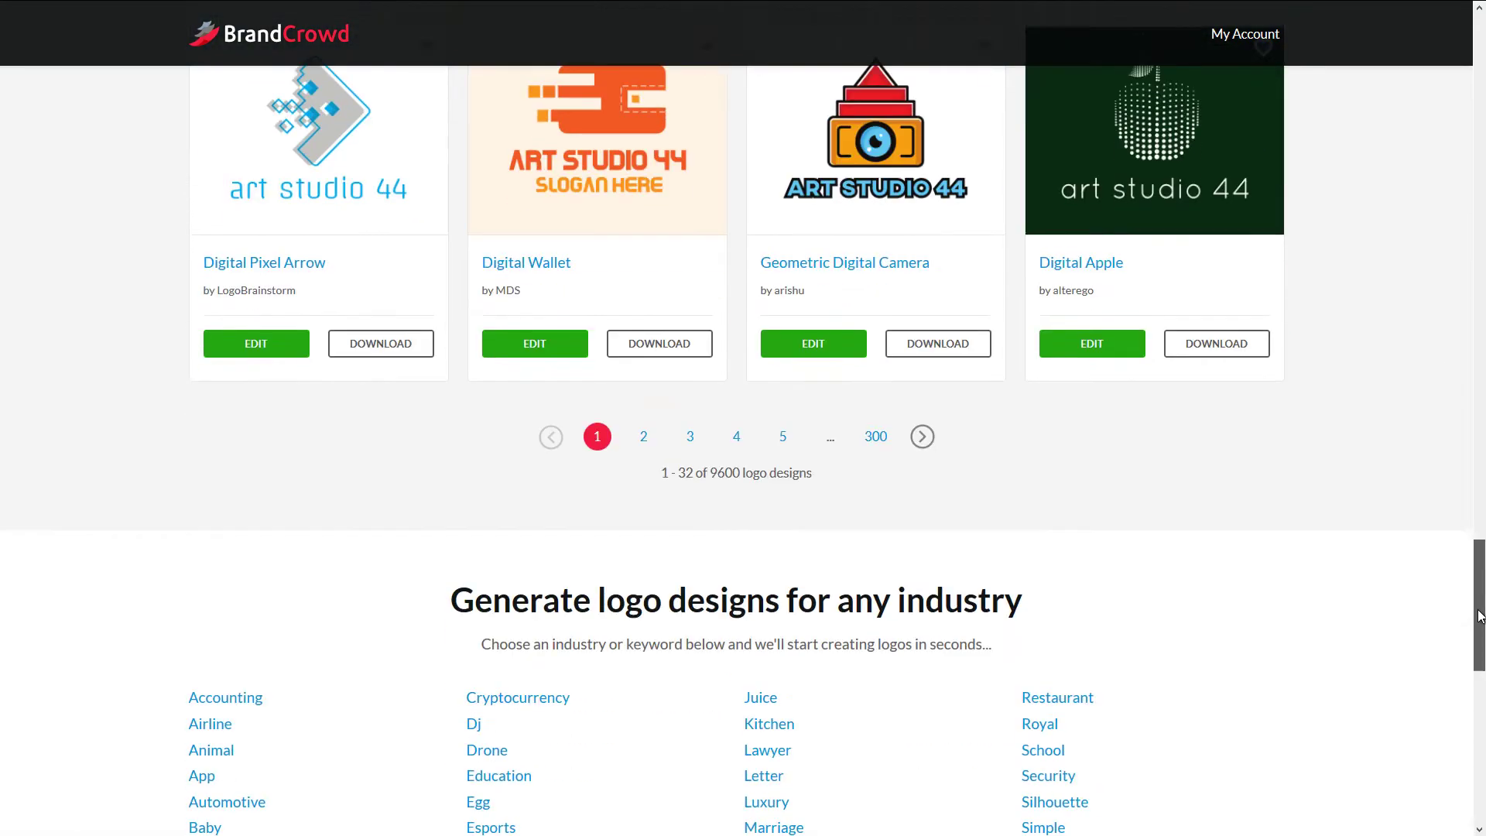
pyautogui.scroll(6, 1475, 486)
pyautogui.scroll(20, 1475, 486)
pyautogui.moveTo(723, 345); pyautogui.dragTo(614, 327)
# - Search the keyword 'brush' and scroll down to the Colorful Paint Brush design
pyautogui.write('brush')
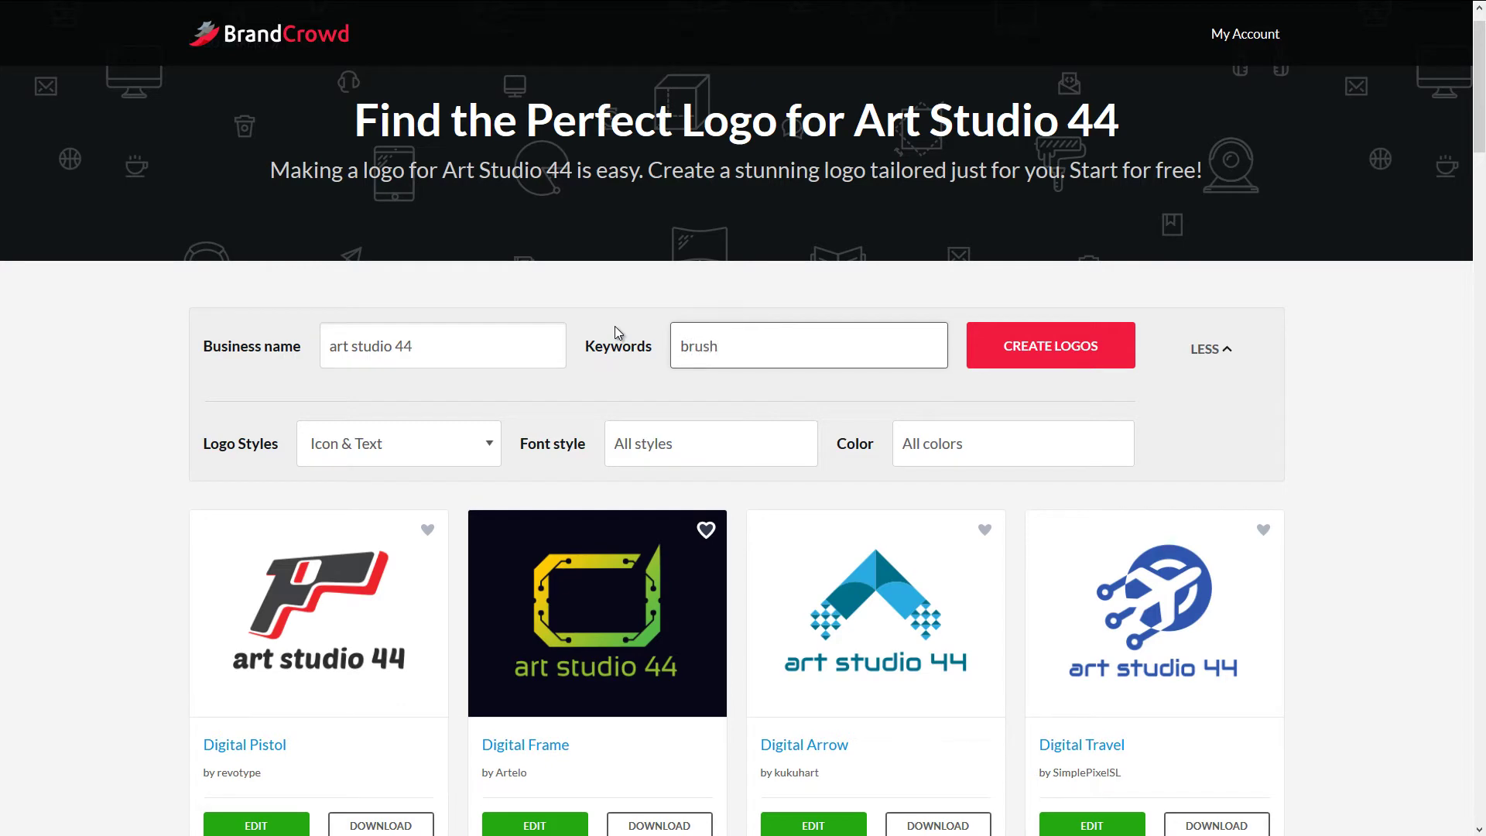
pyautogui.press('Return')
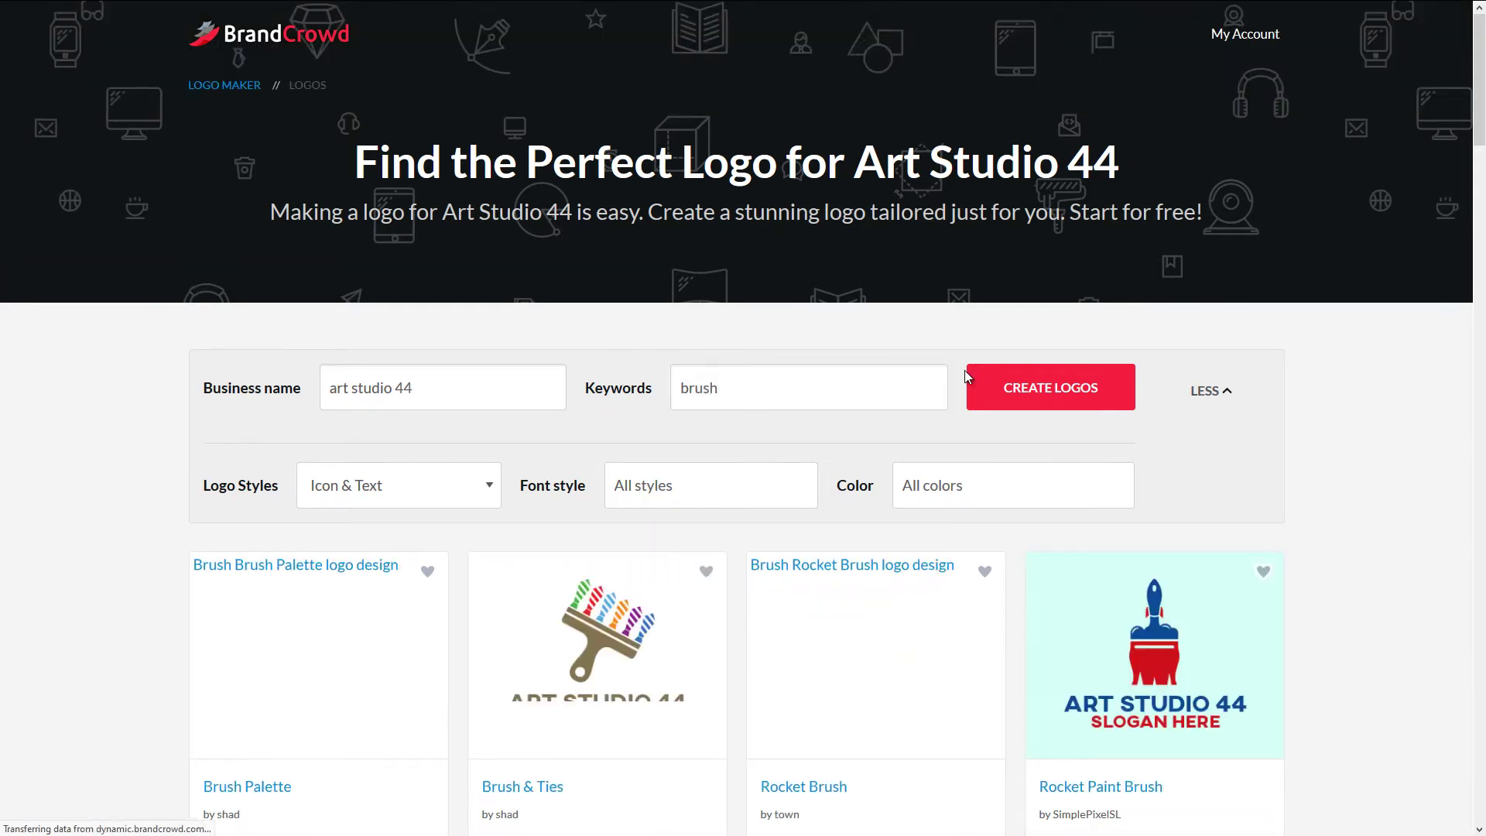
pyautogui.scroll(-8, 867, 304)
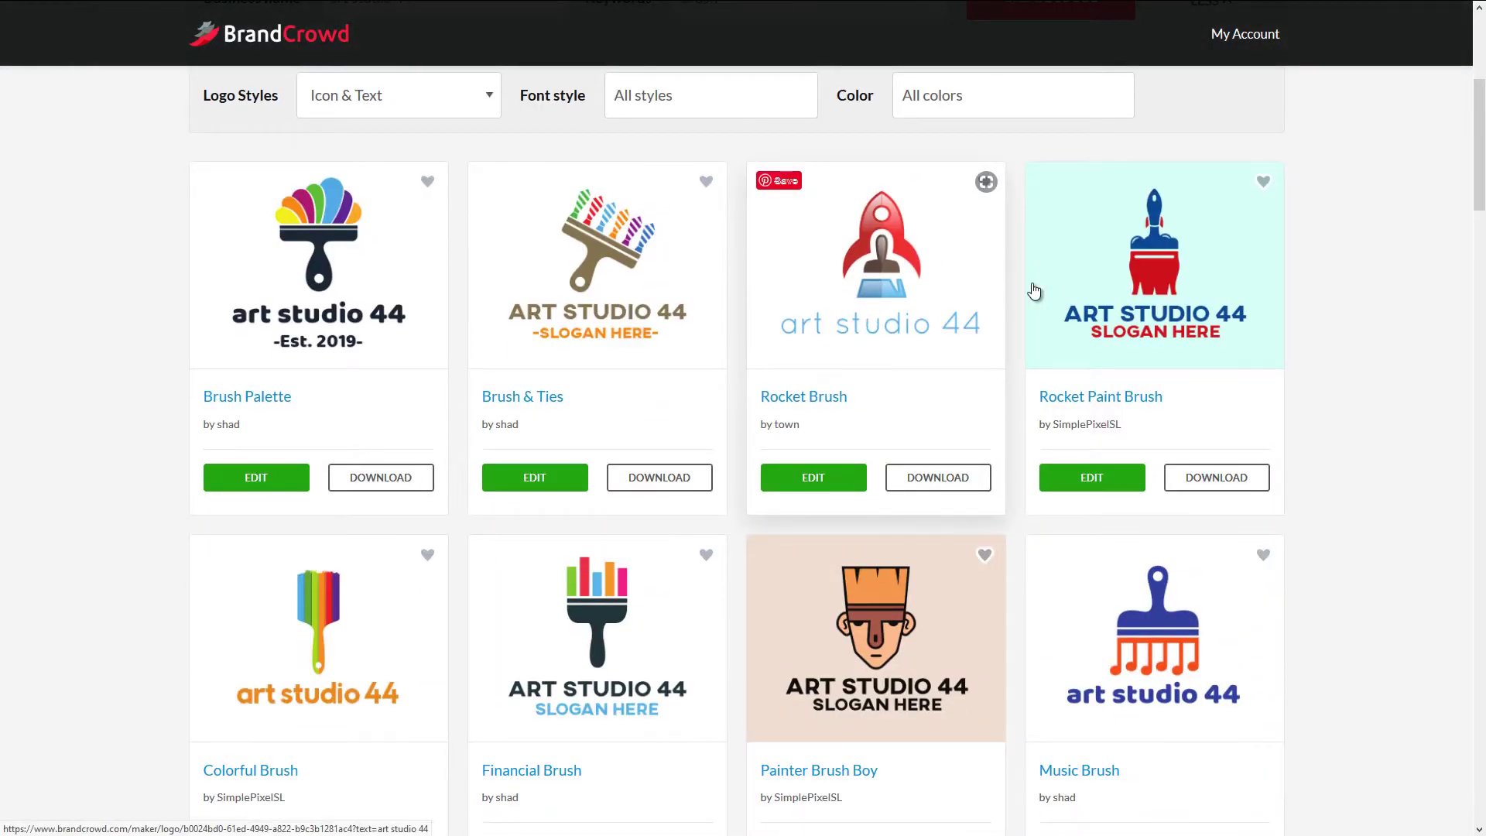
pyautogui.scroll(-5, 820, 255)
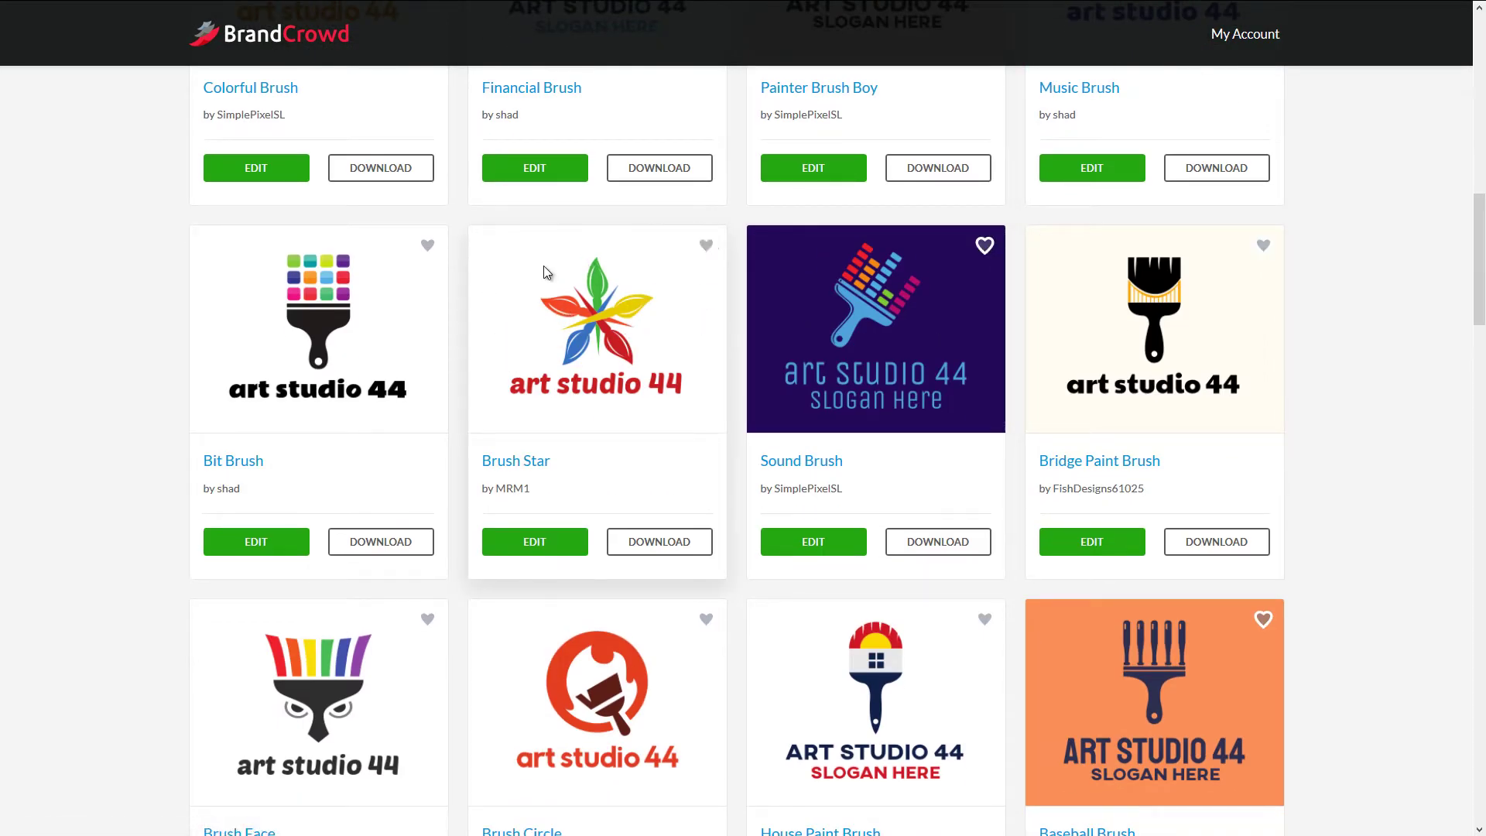
pyautogui.scroll(-5, 545, 272)
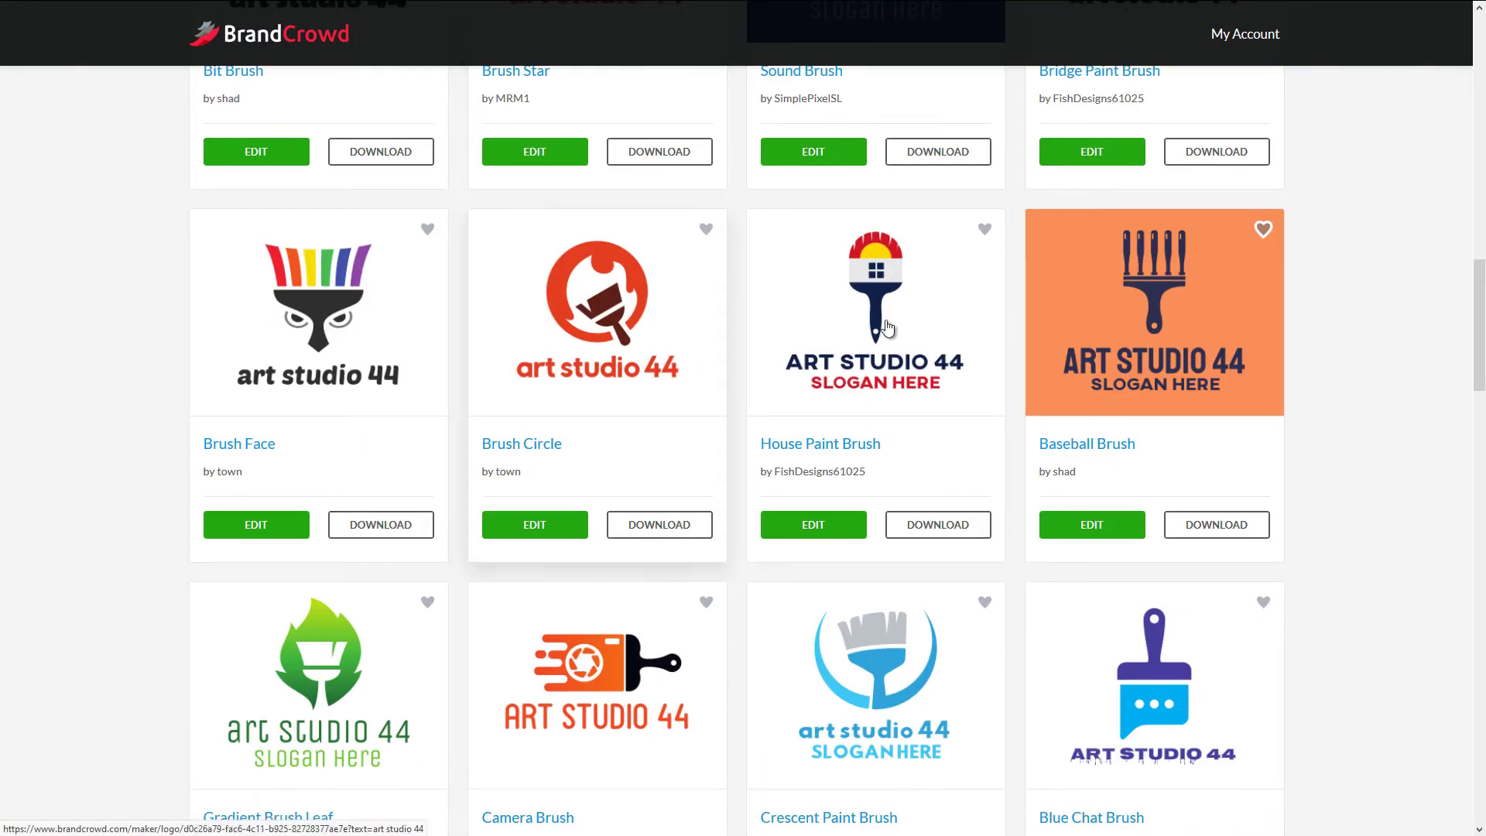
pyautogui.scroll(-5, 887, 327)
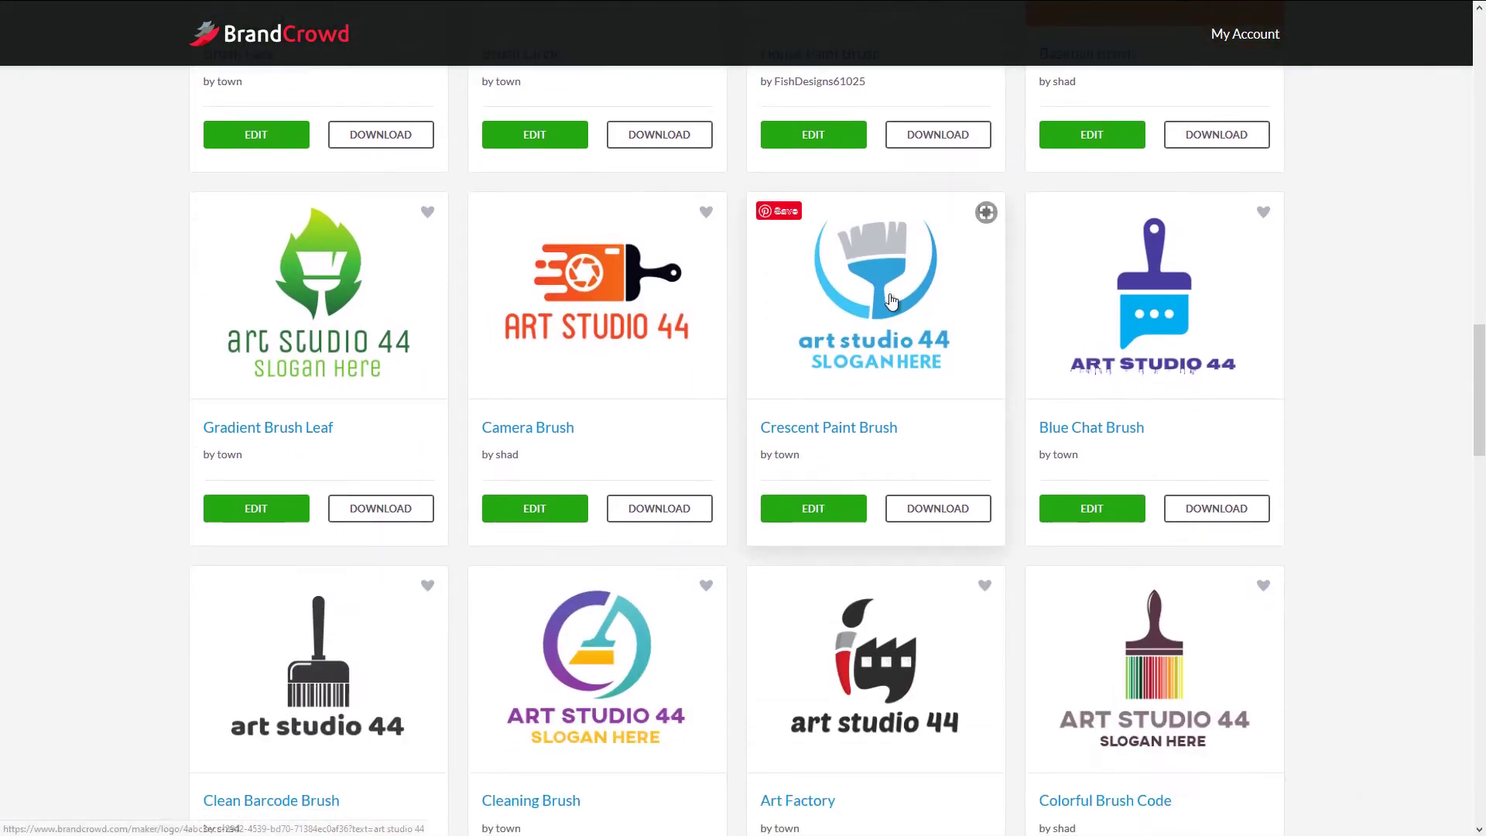
pyautogui.scroll(-4, 350, 309)
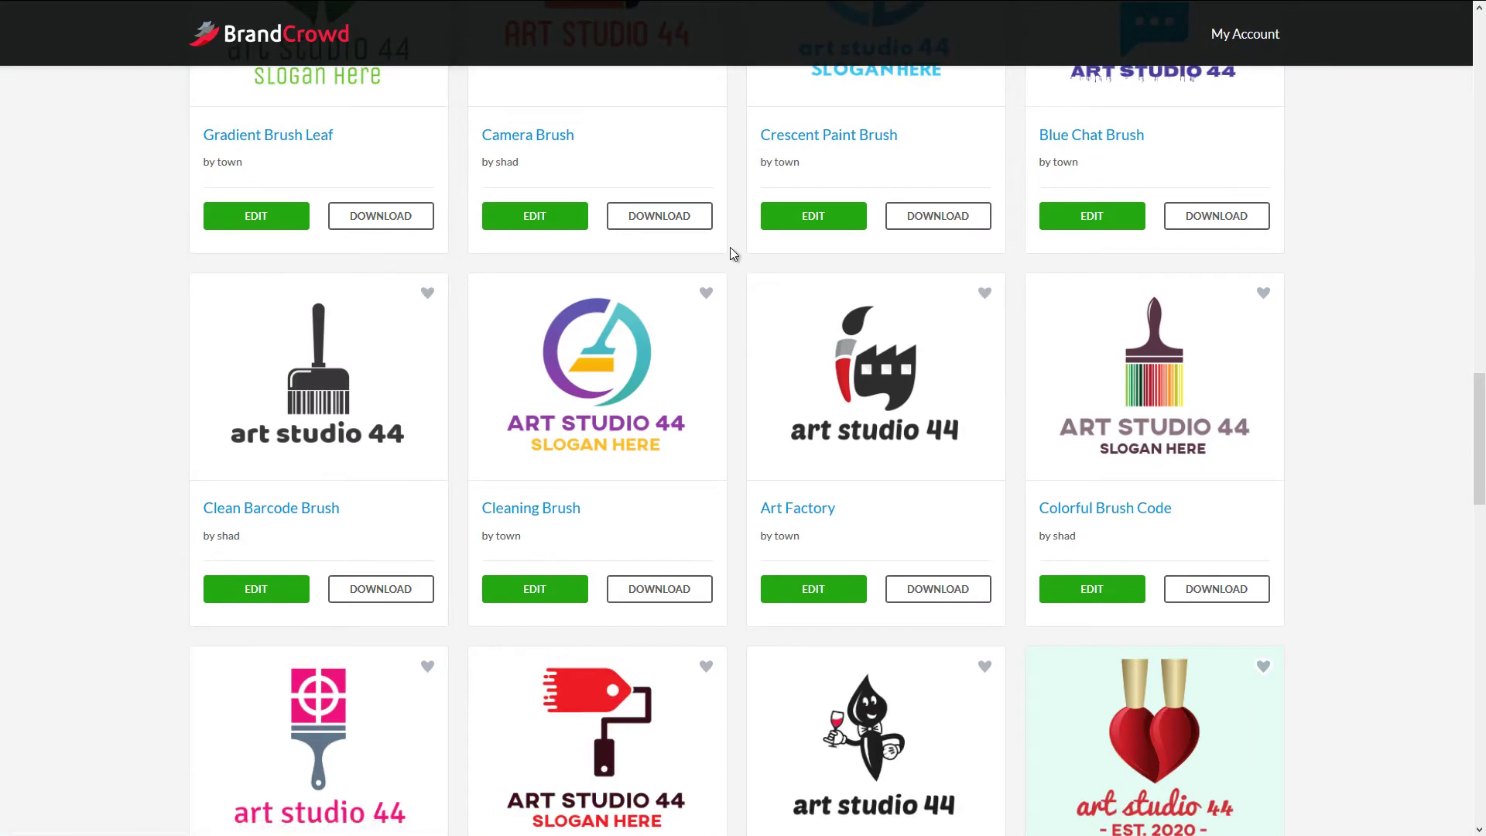
pyautogui.scroll(-4, 948, 368)
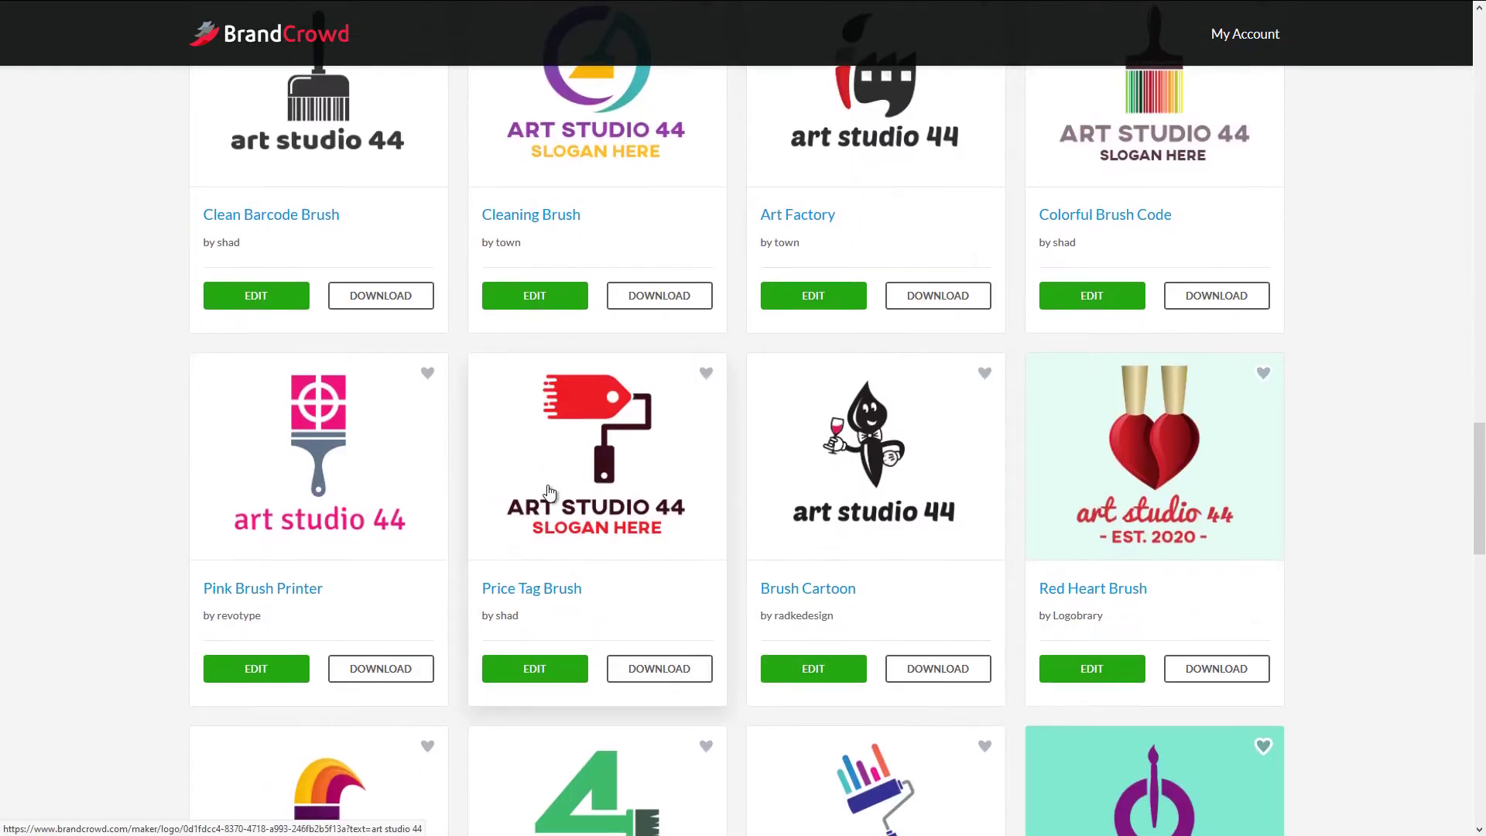
pyautogui.scroll(-6, 551, 488)
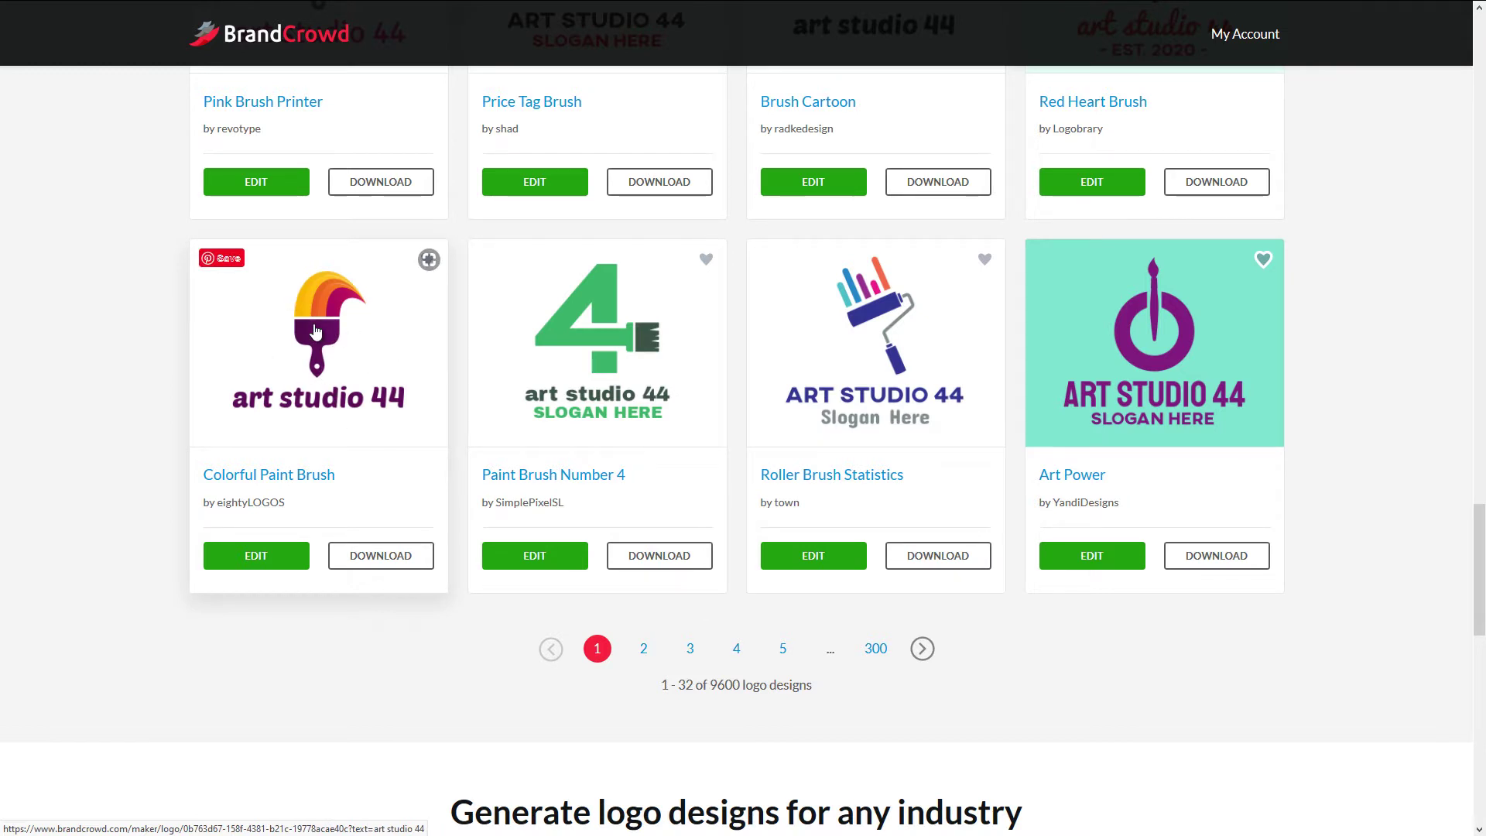
# - Open the Colorful Paint Brush design in the editor, dismissing the save progress prompt
pyautogui.click(316, 331)
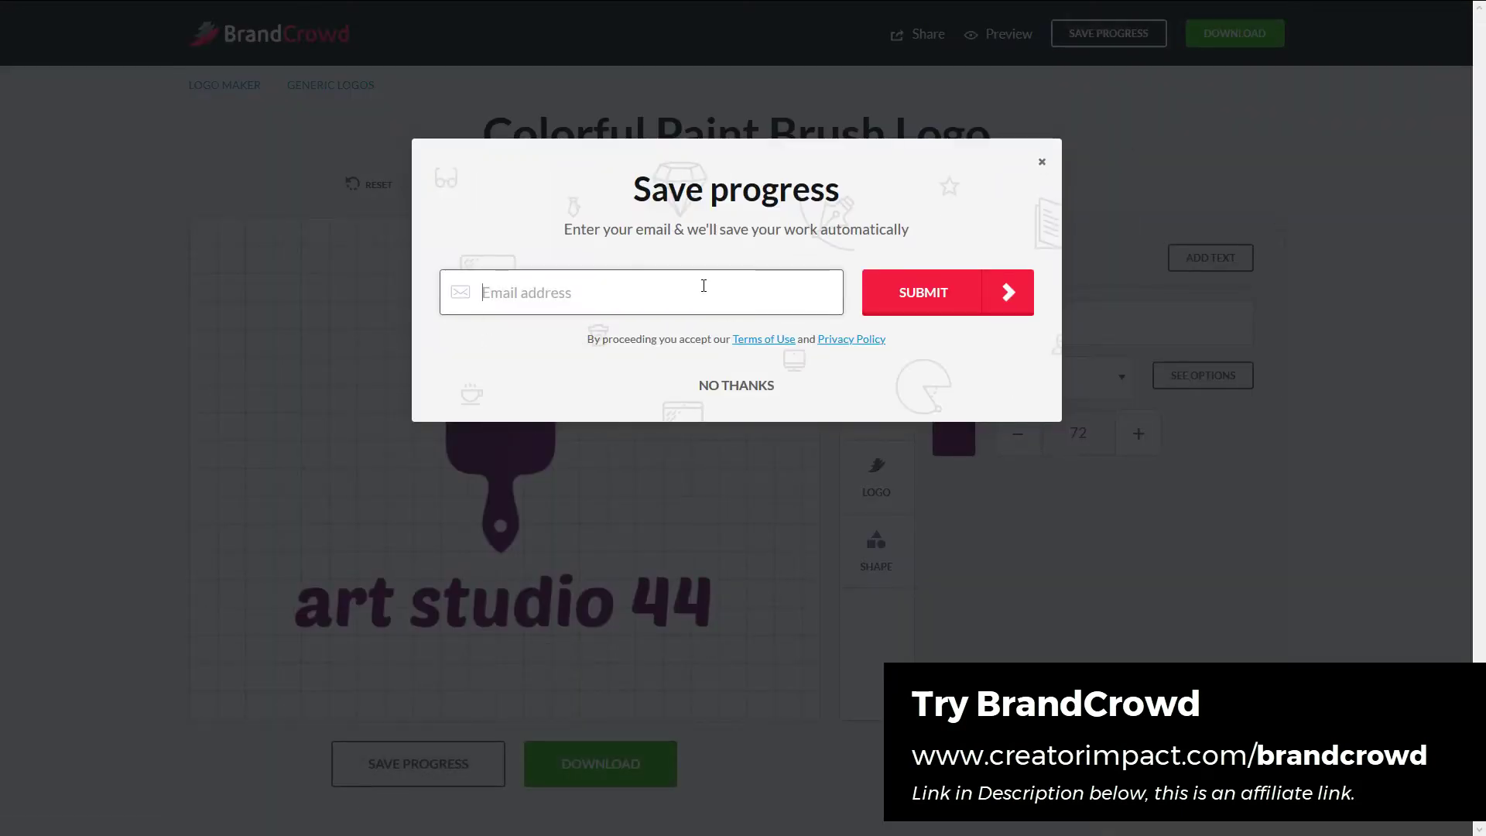
pyautogui.click(1042, 165)
pyautogui.click(534, 380)
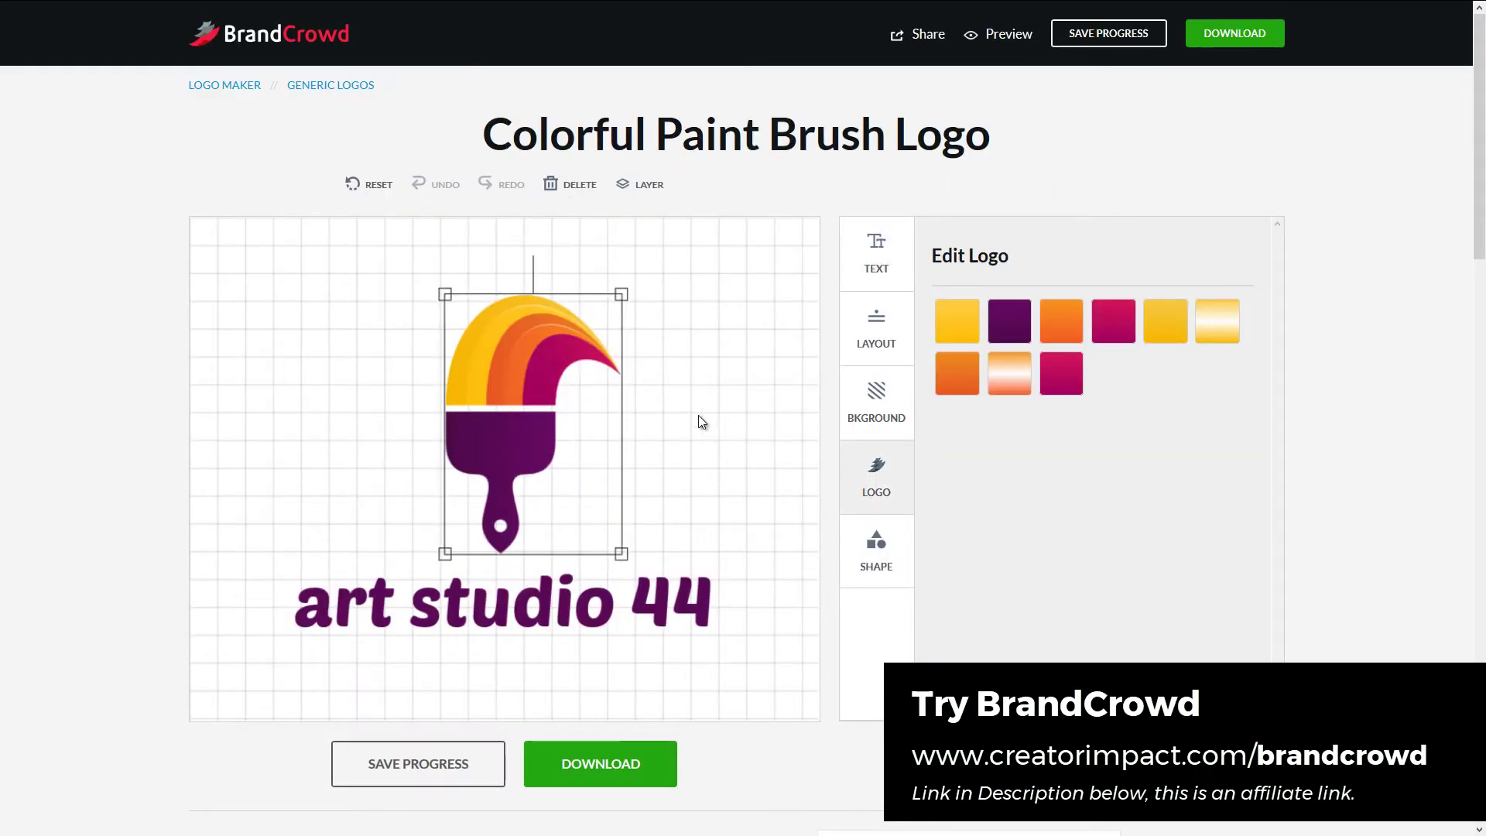
pyautogui.click(758, 491)
# - Replace the 'art studio 44' text with 'ArtStudio'
pyautogui.click(667, 598)
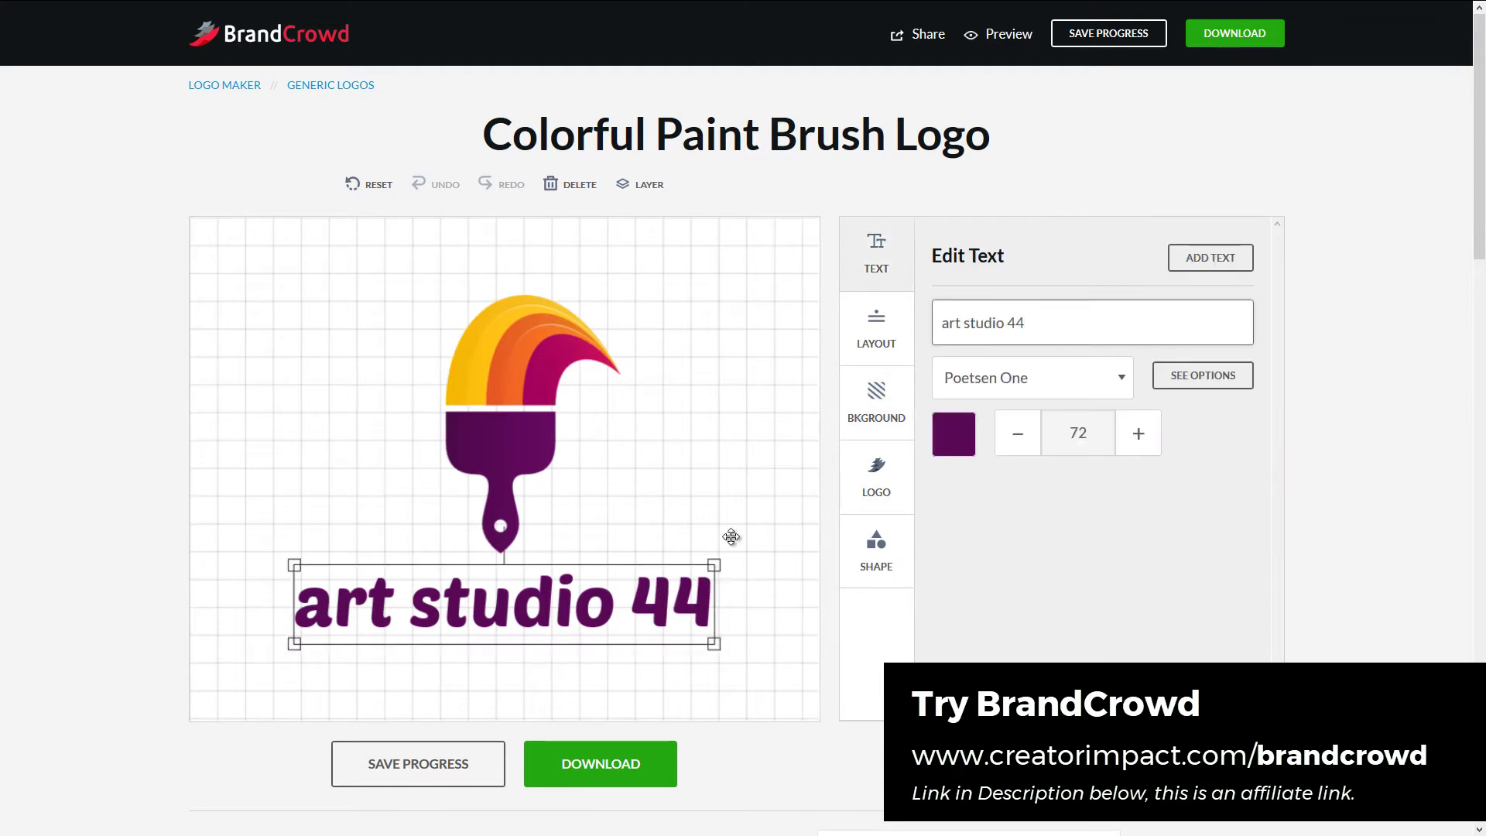
pyautogui.click(539, 366)
pyautogui.click(504, 606)
pyautogui.tripleClick(951, 309)
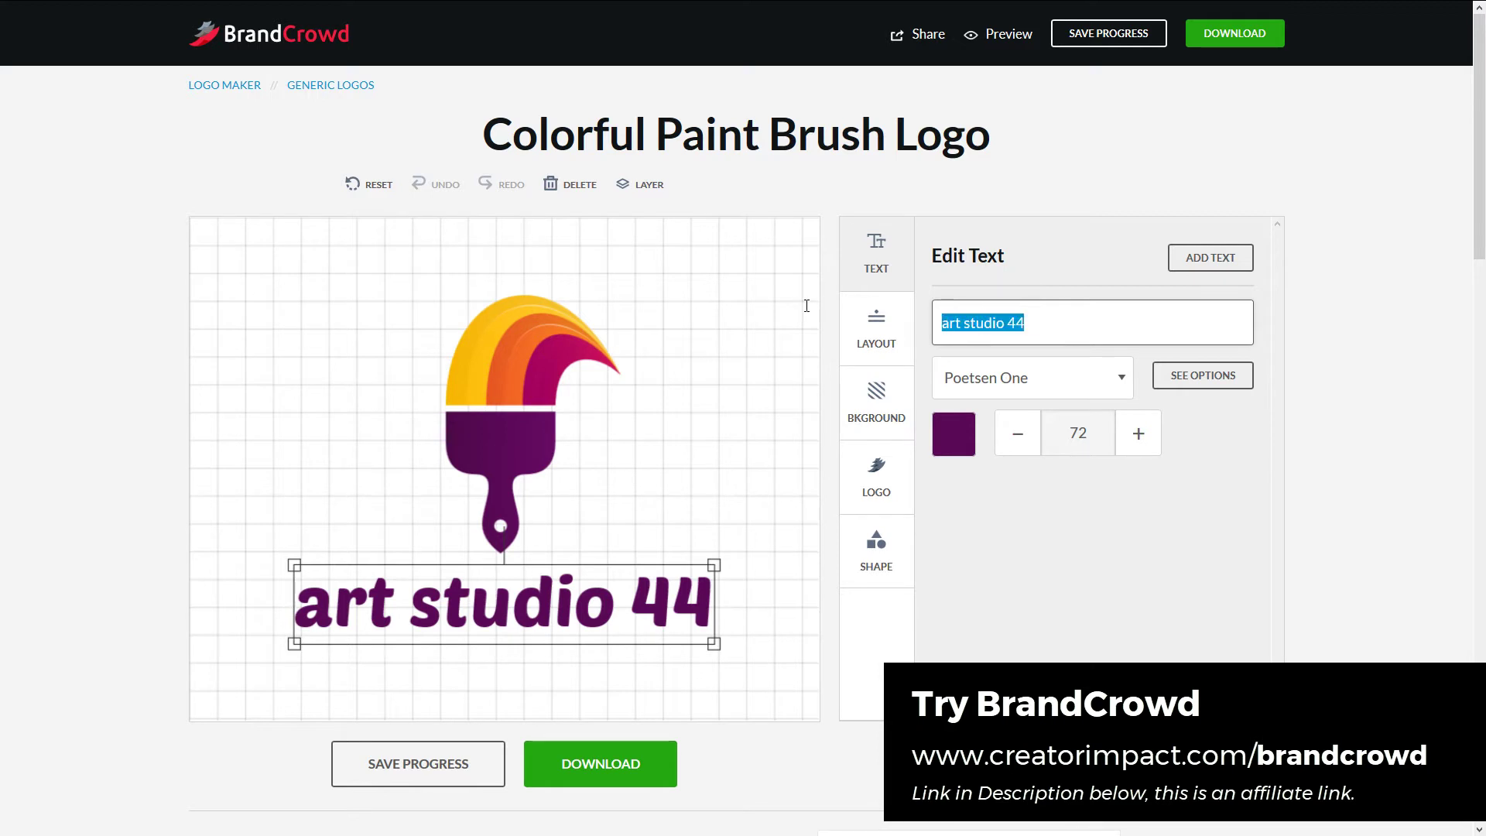
pyautogui.write('ArtStudio')
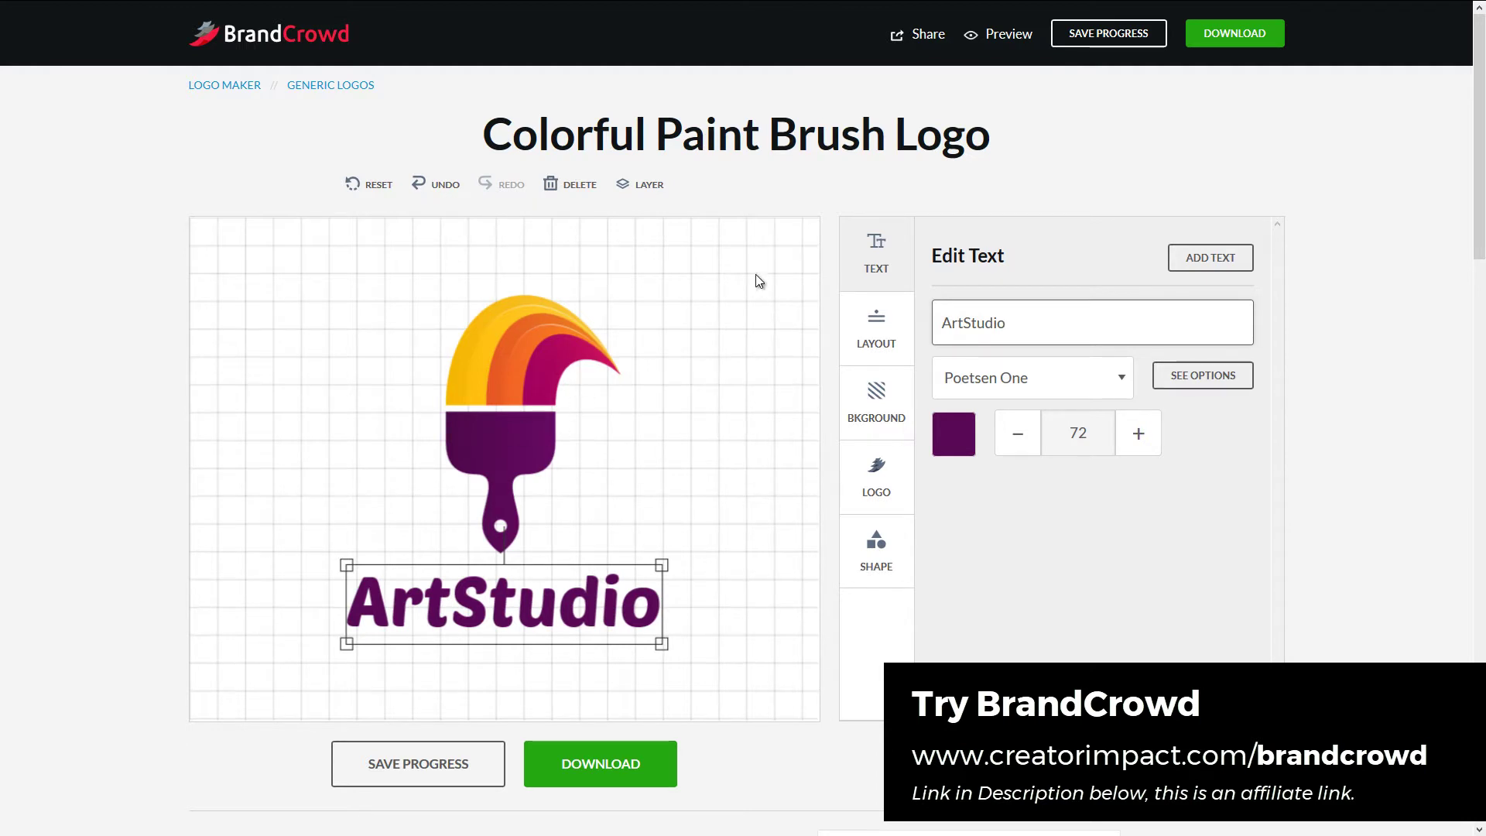
pyautogui.click(739, 356)
pyautogui.click(876, 246)
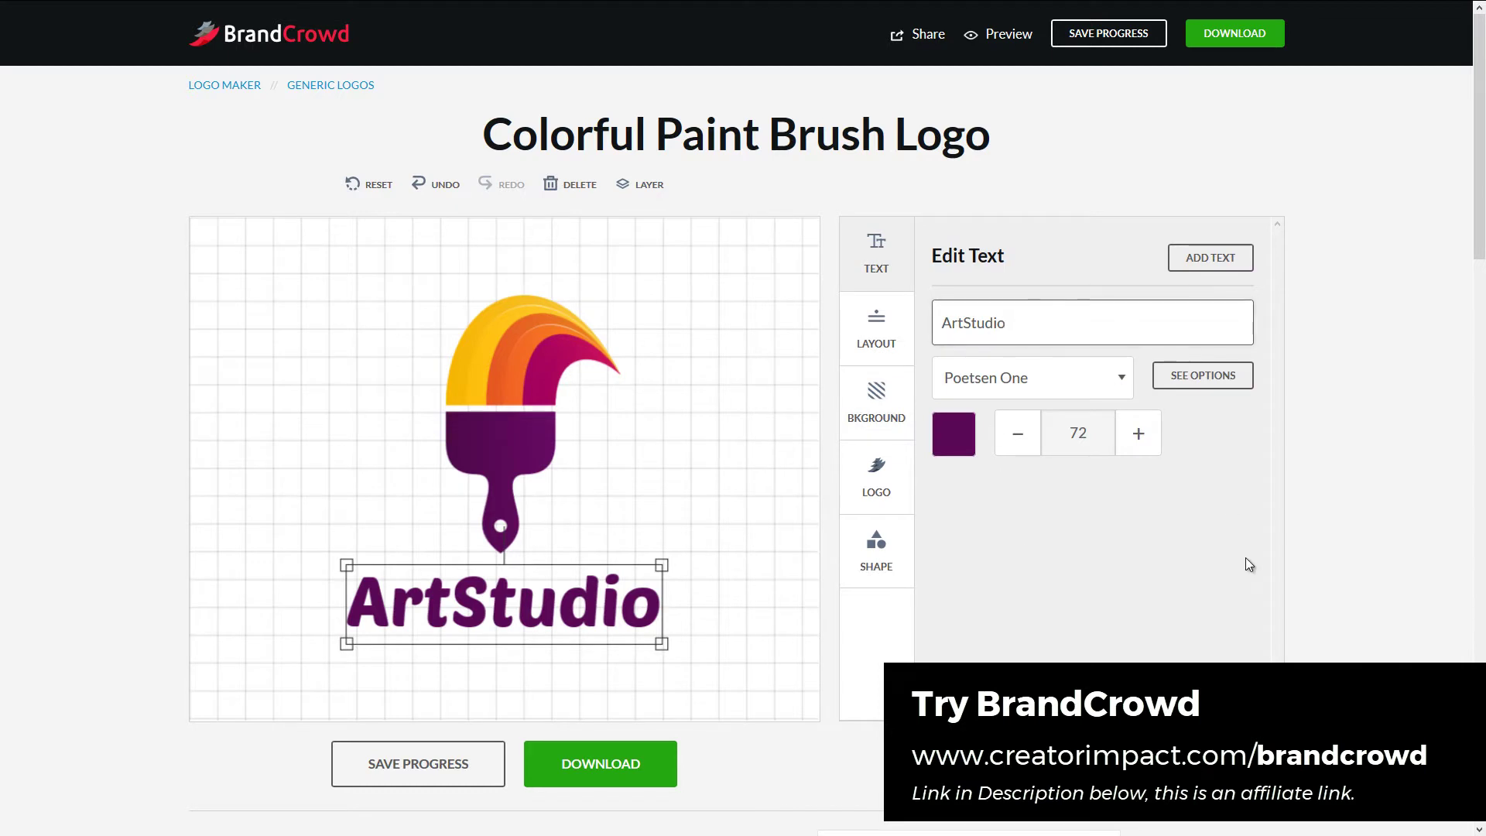
# - Add a tagline reading 'Learn the art of creativity'
pyautogui.click(1218, 259)
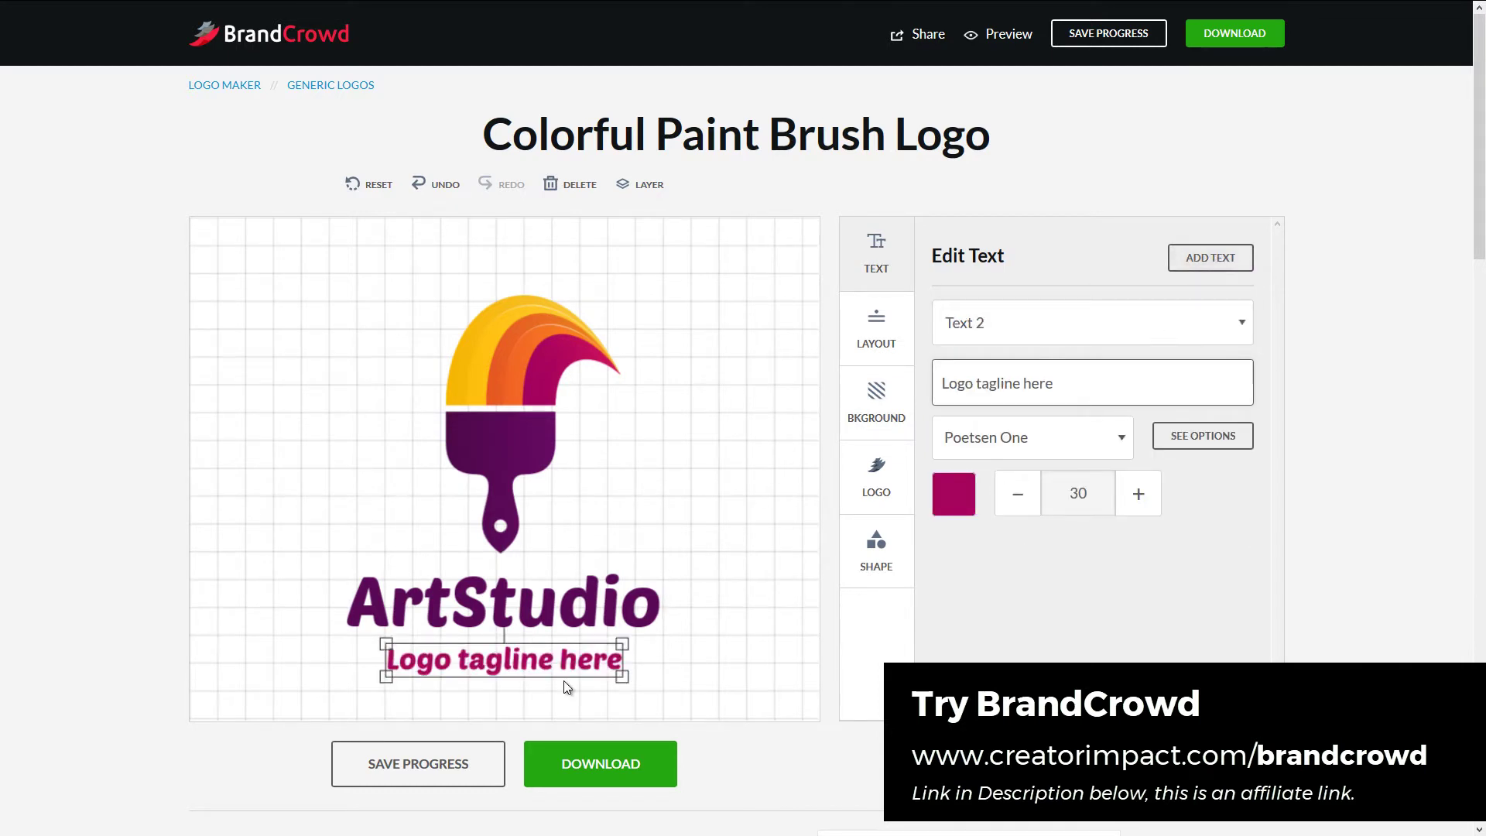
pyautogui.hotkey('ctrl', 'a')
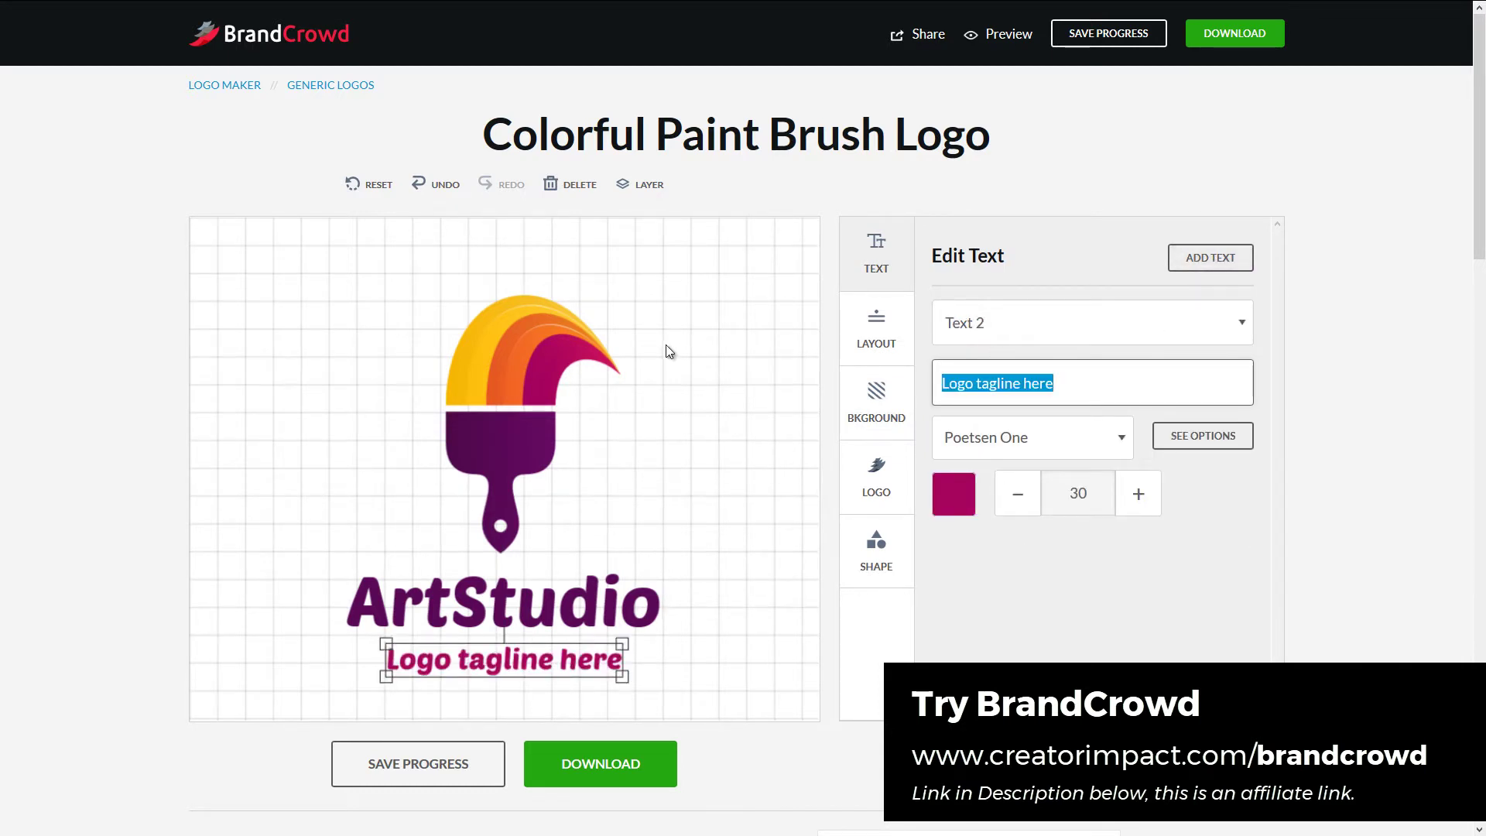
pyautogui.write('Learn')
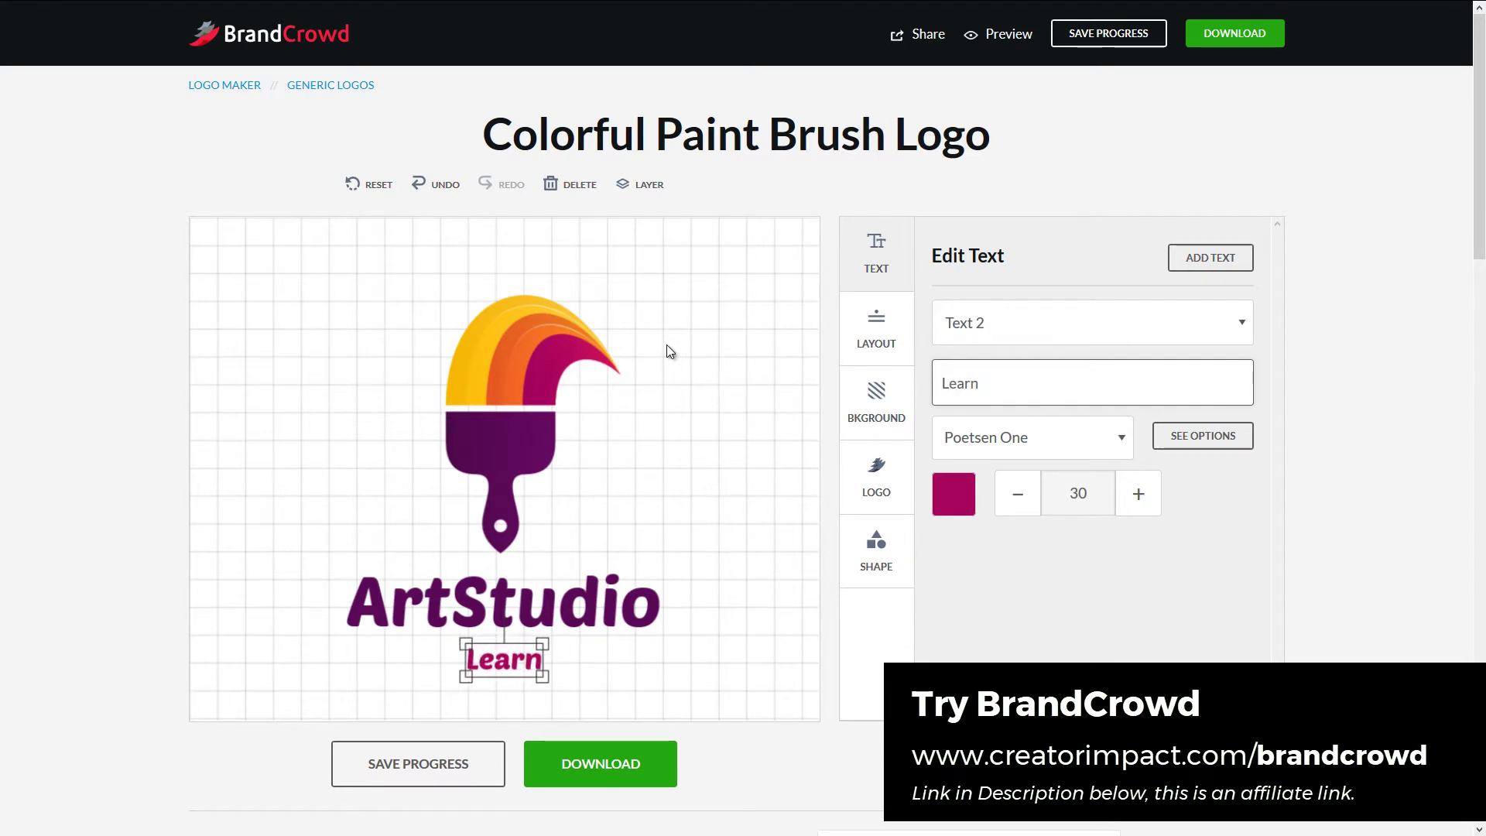
pyautogui.write(' y')
pyautogui.press('BackSpace')
pyautogui.write('thr')
pyautogui.press('BackSpace')
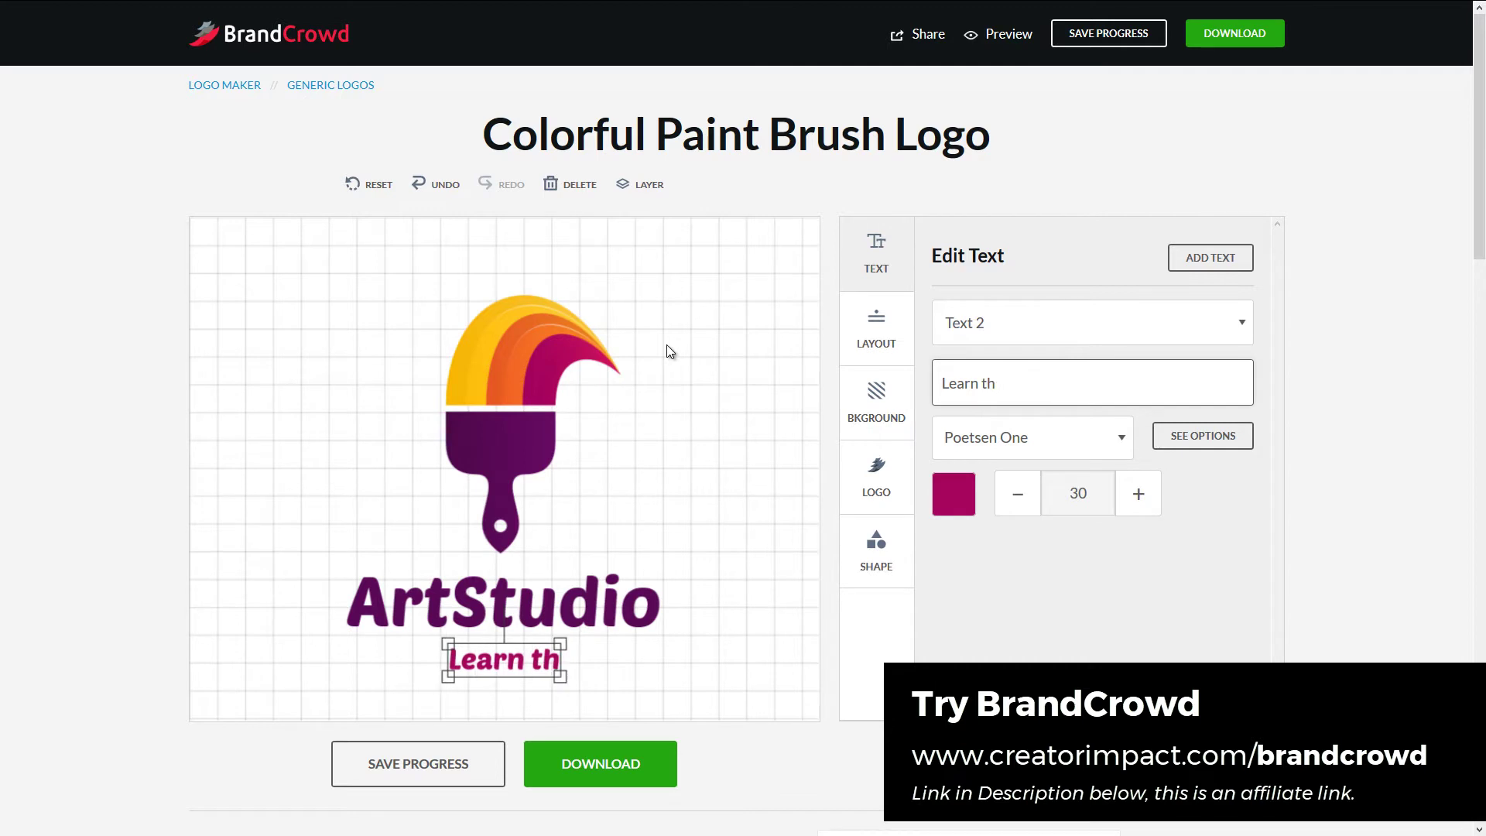
pyautogui.write('e art of creativity')
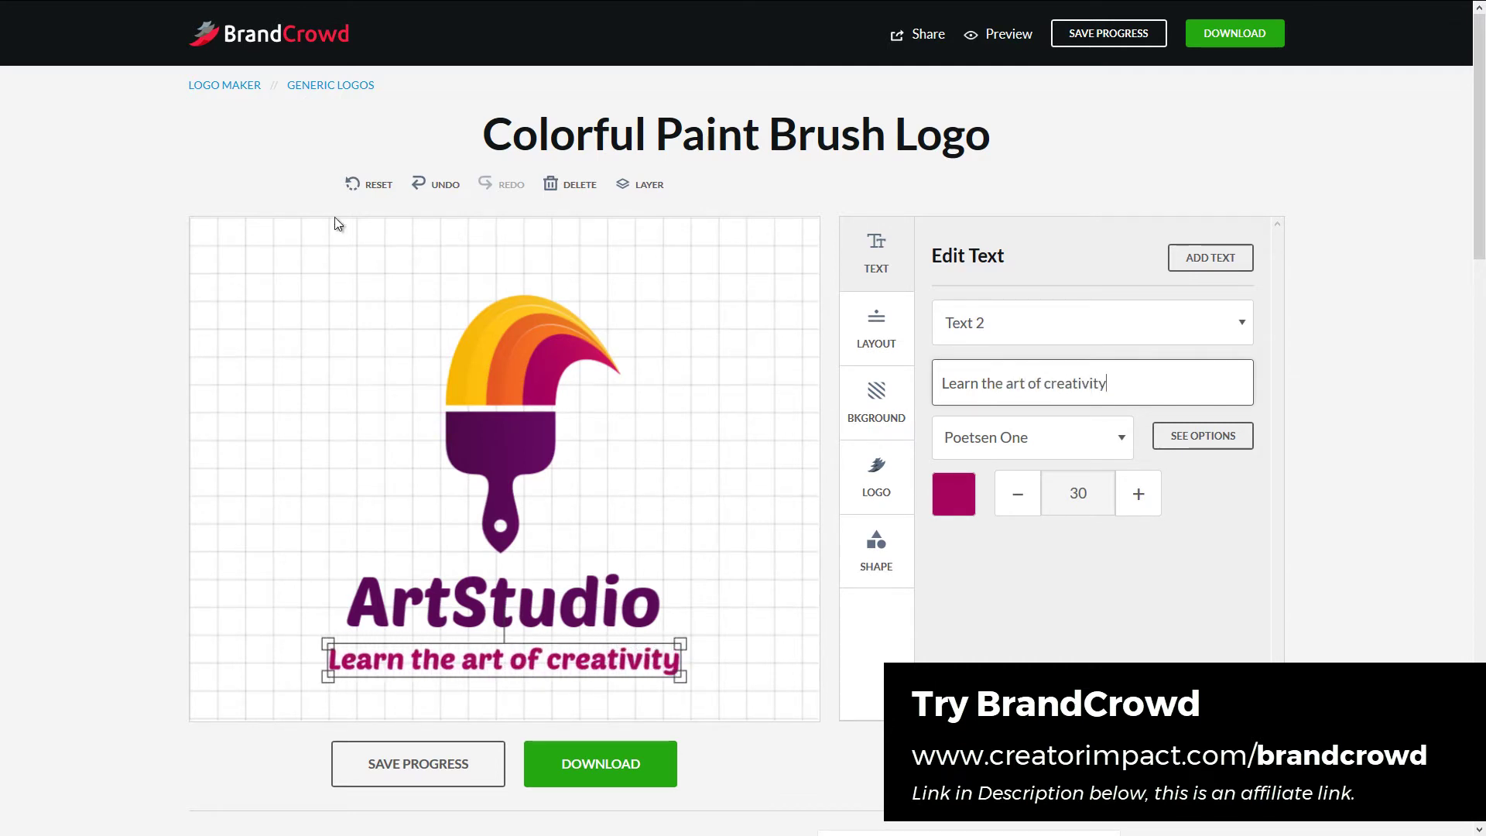
# - Nudge ArtStudio left and add a third text element '44' beside it
pyautogui.moveTo(597, 602); pyautogui.dragTo(558, 602)
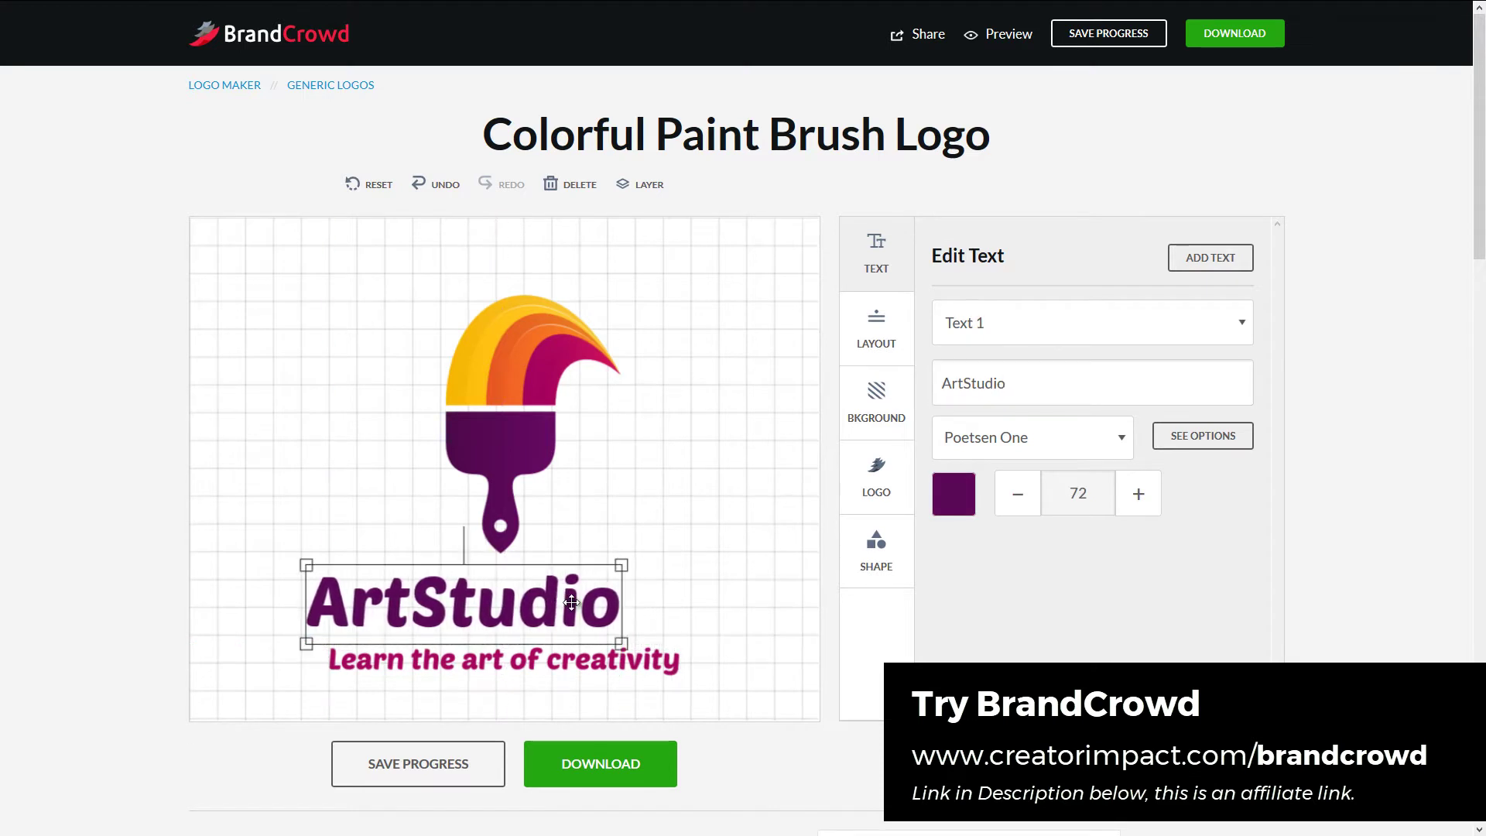
pyautogui.click(673, 560)
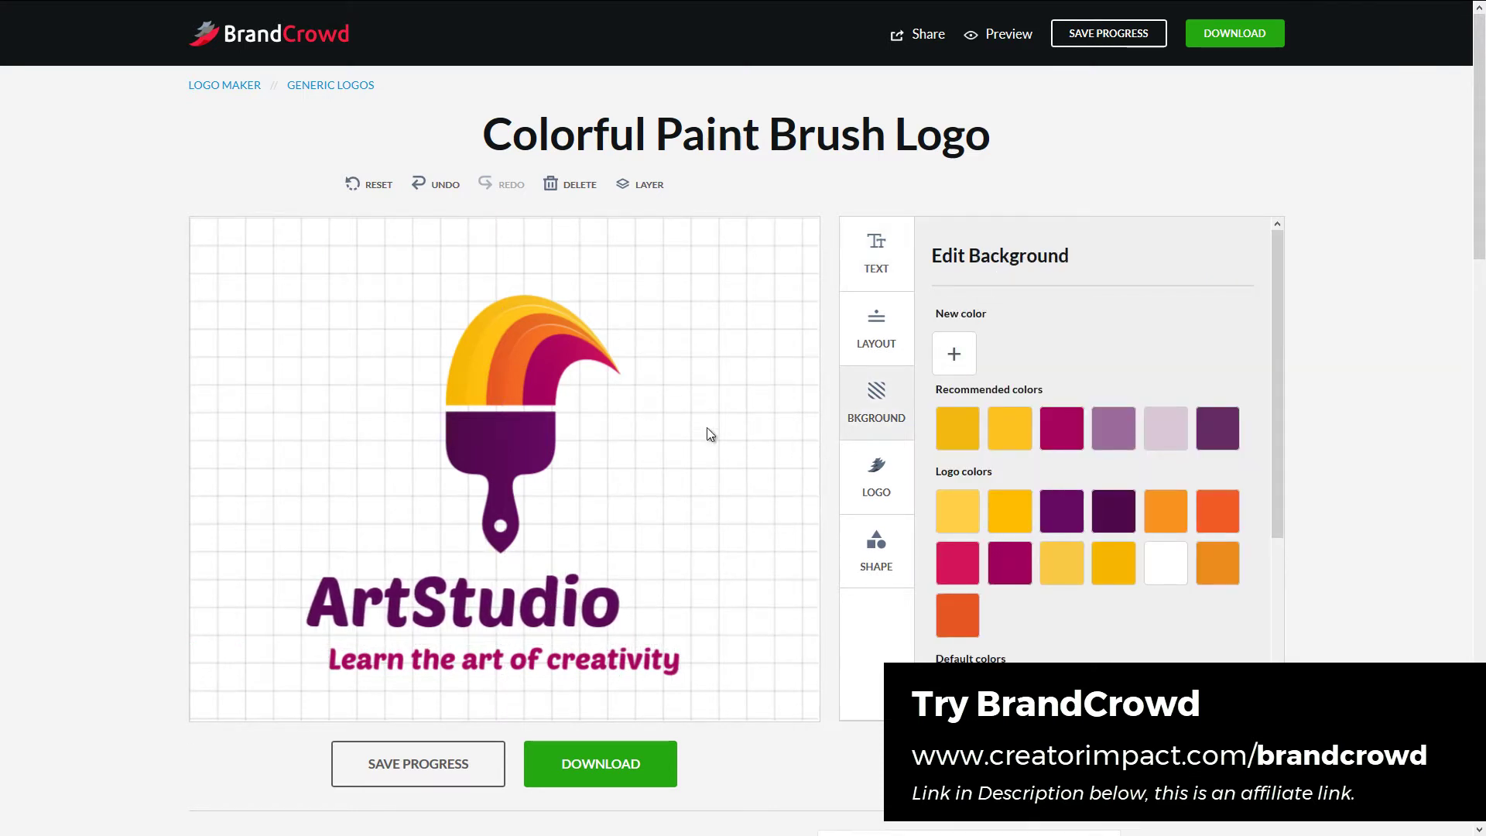
pyautogui.click(883, 240)
pyautogui.click(1210, 257)
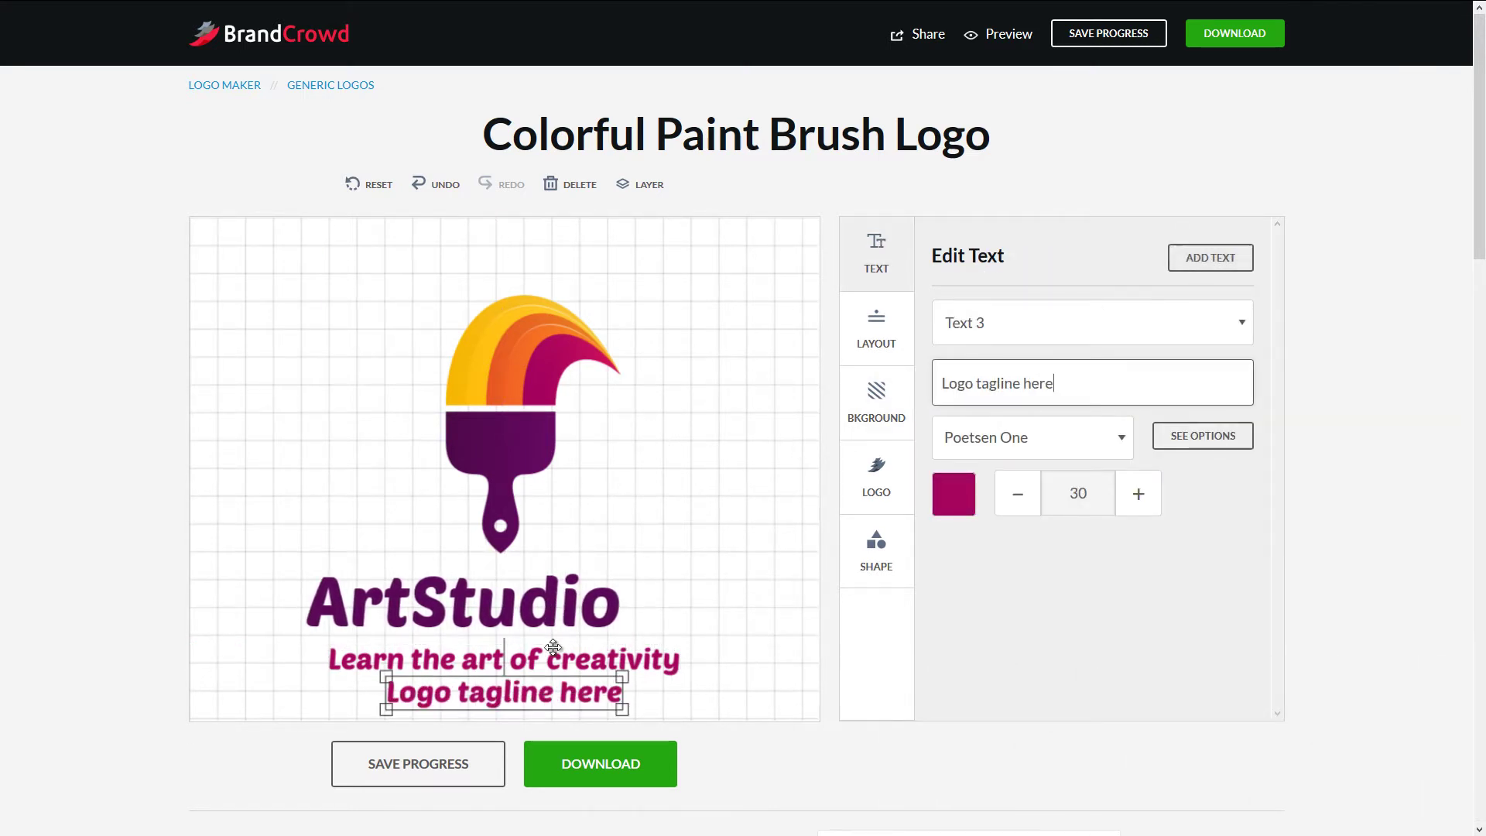
pyautogui.moveTo(577, 690); pyautogui.dragTo(759, 499)
pyautogui.click(1031, 335)
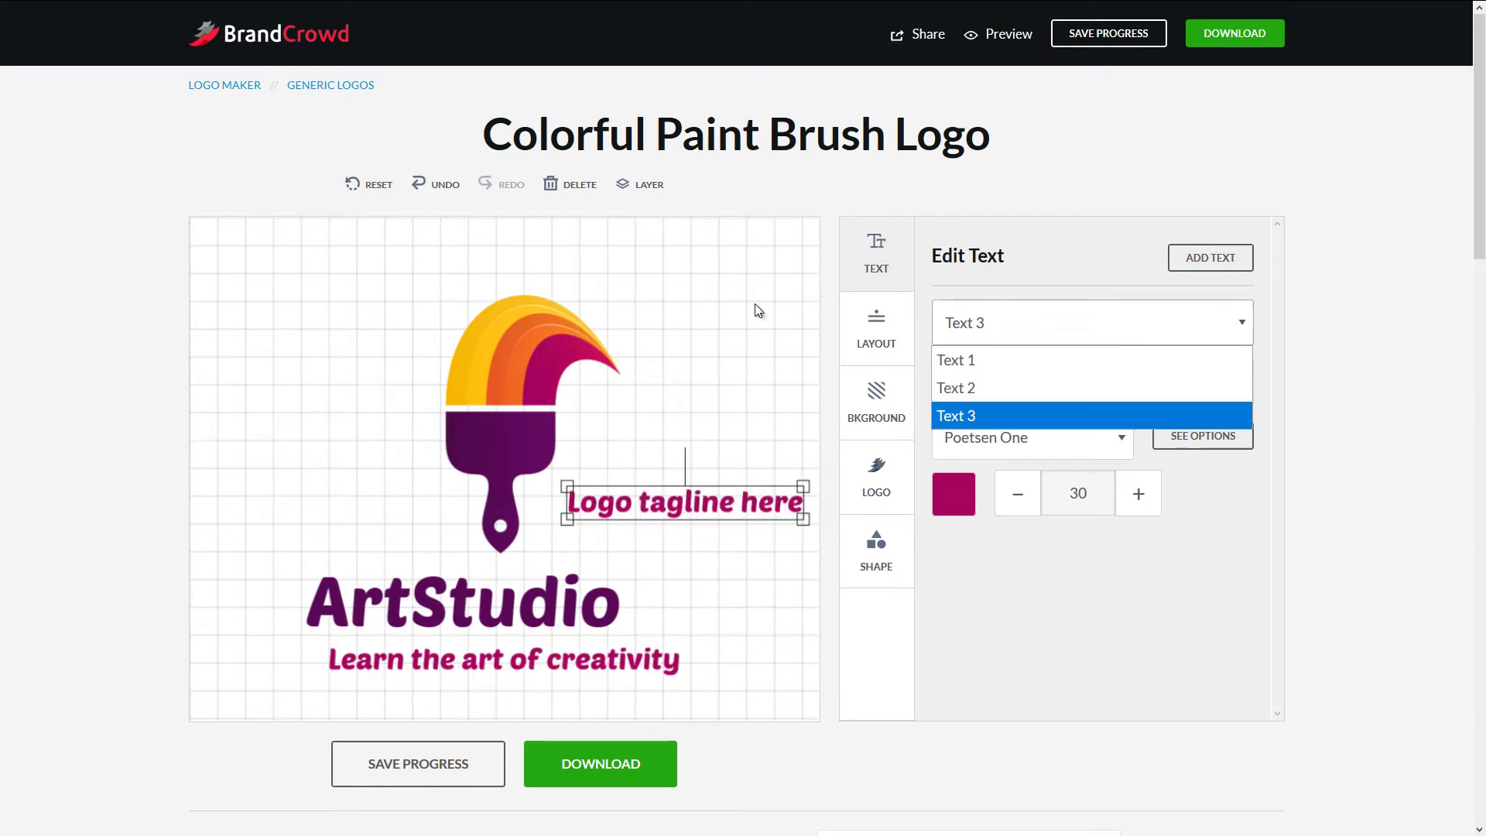
pyautogui.click(1053, 337)
pyautogui.moveTo(1077, 394); pyautogui.dragTo(780, 394)
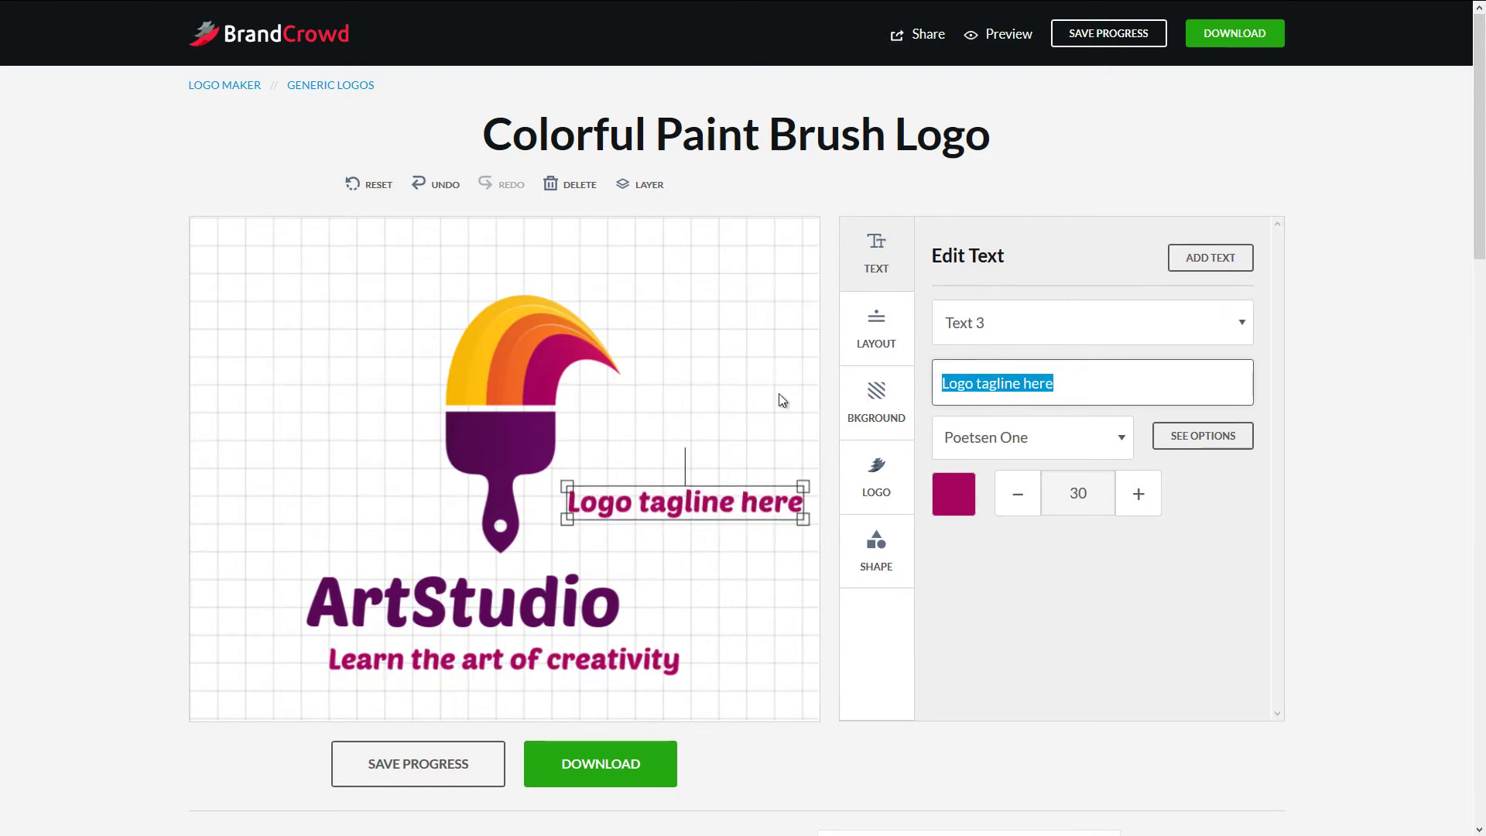
pyautogui.write('44')
# - Resize the 44 to size 79 so it matches the ArtStudio height
pyautogui.moveTo(705, 518); pyautogui.dragTo(744, 615)
pyautogui.click(741, 582)
pyautogui.click(729, 524)
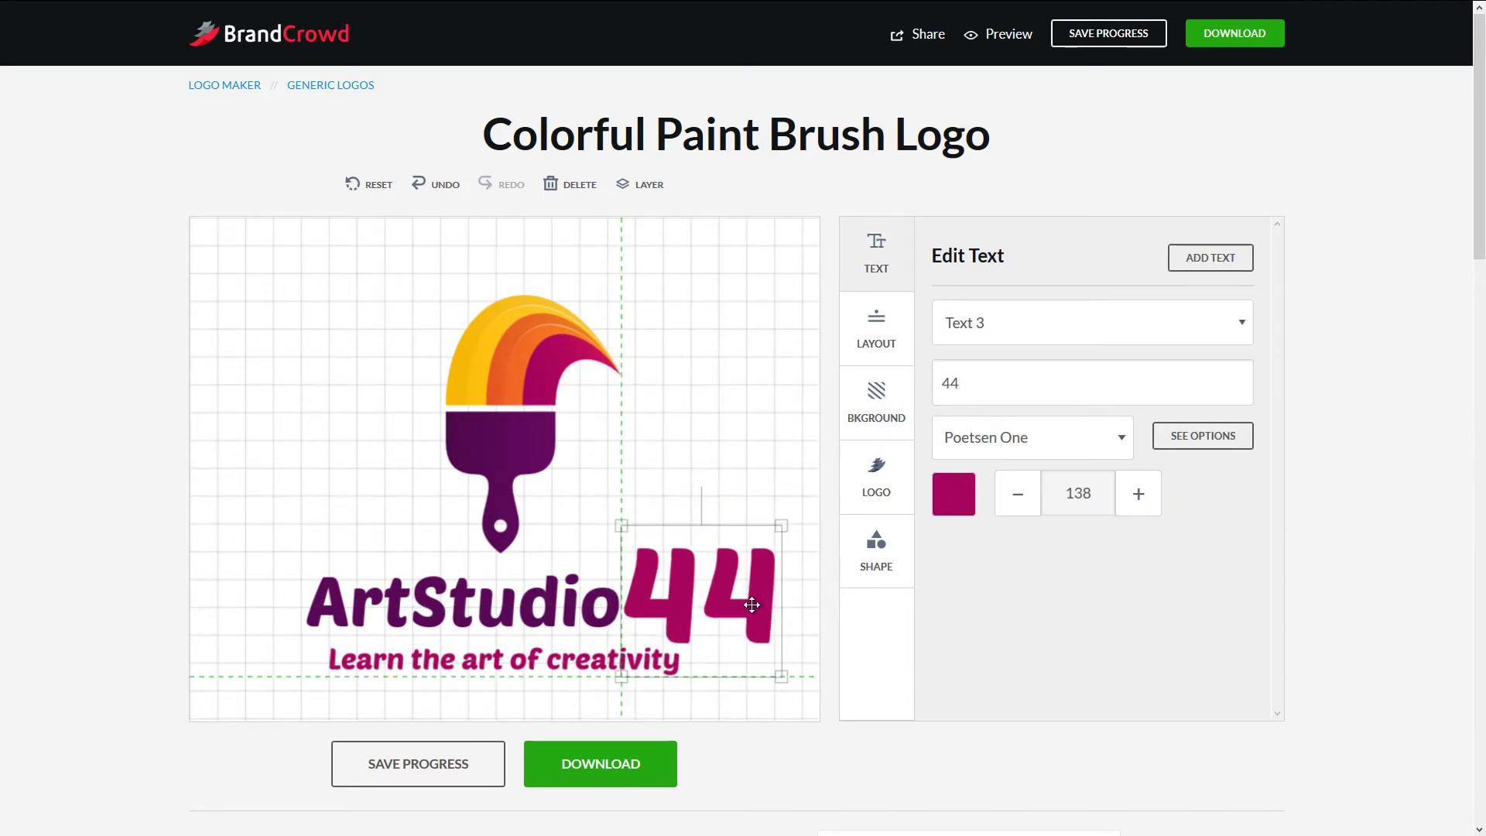
pyautogui.moveTo(773, 681); pyautogui.dragTo(703, 605)
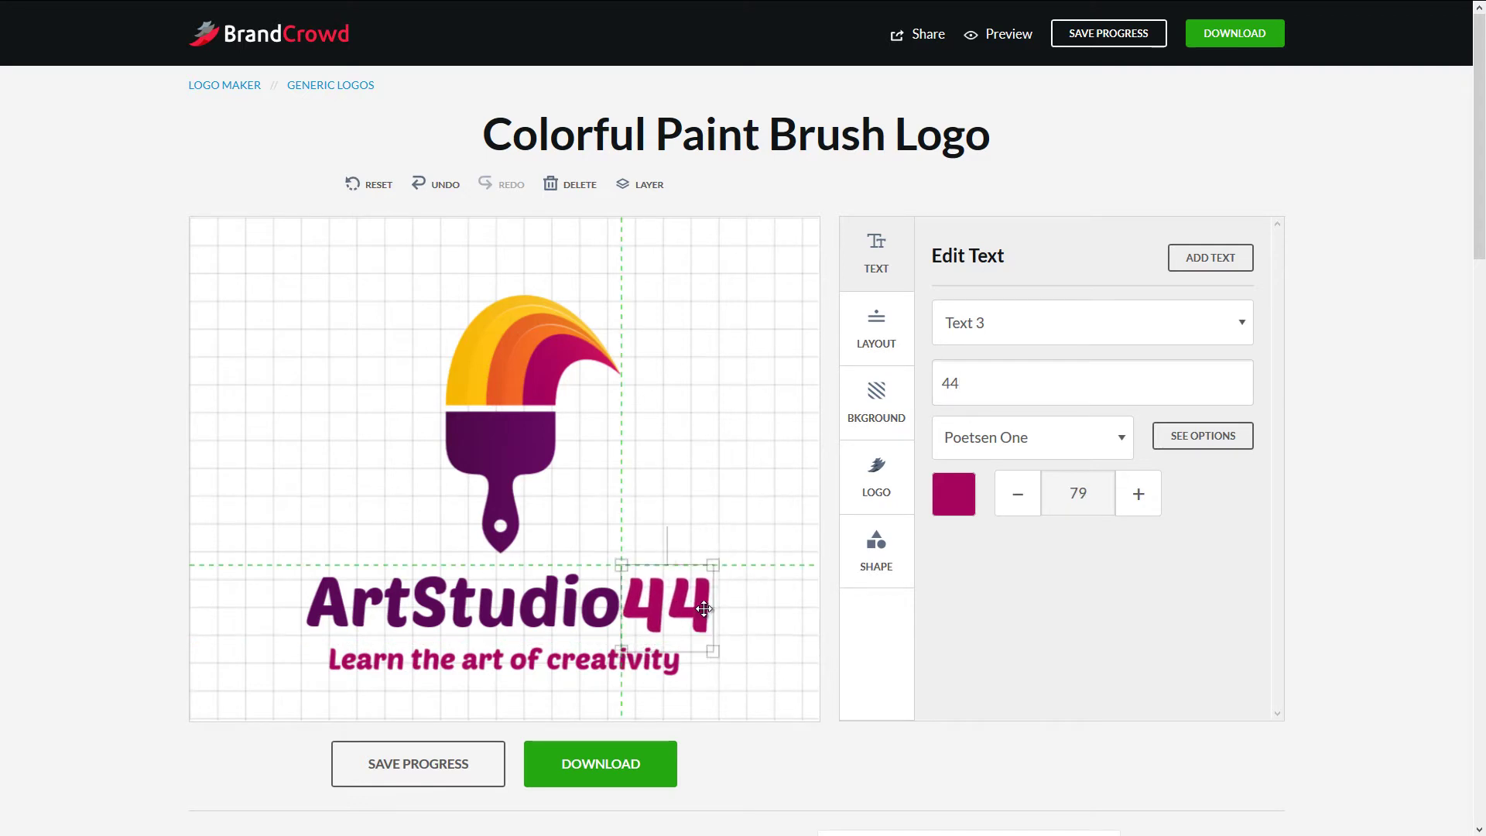
pyautogui.press('F11')
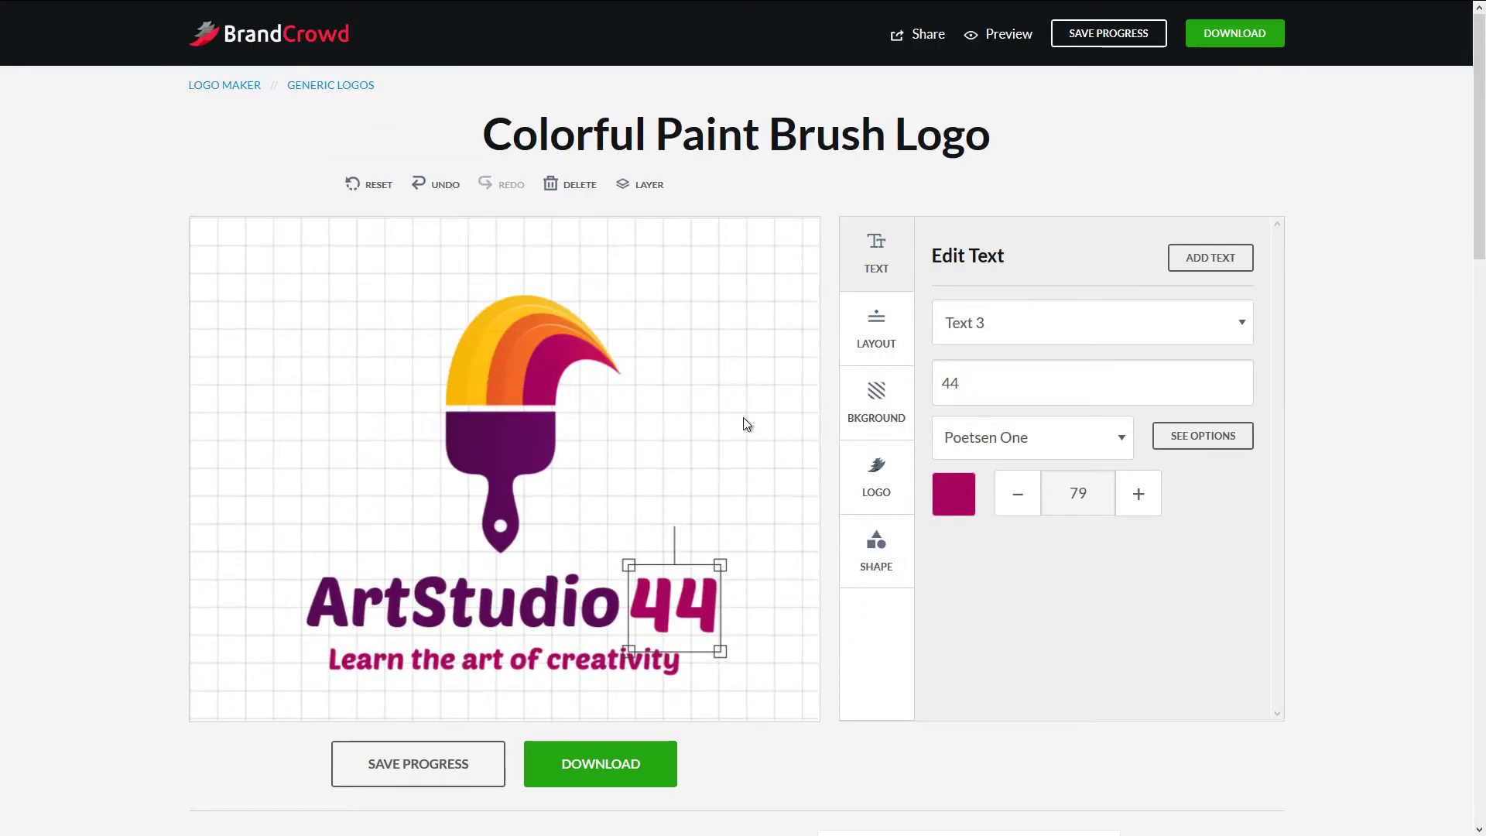
# - Make the purple paint brush handle black
pyautogui.click(526, 348)
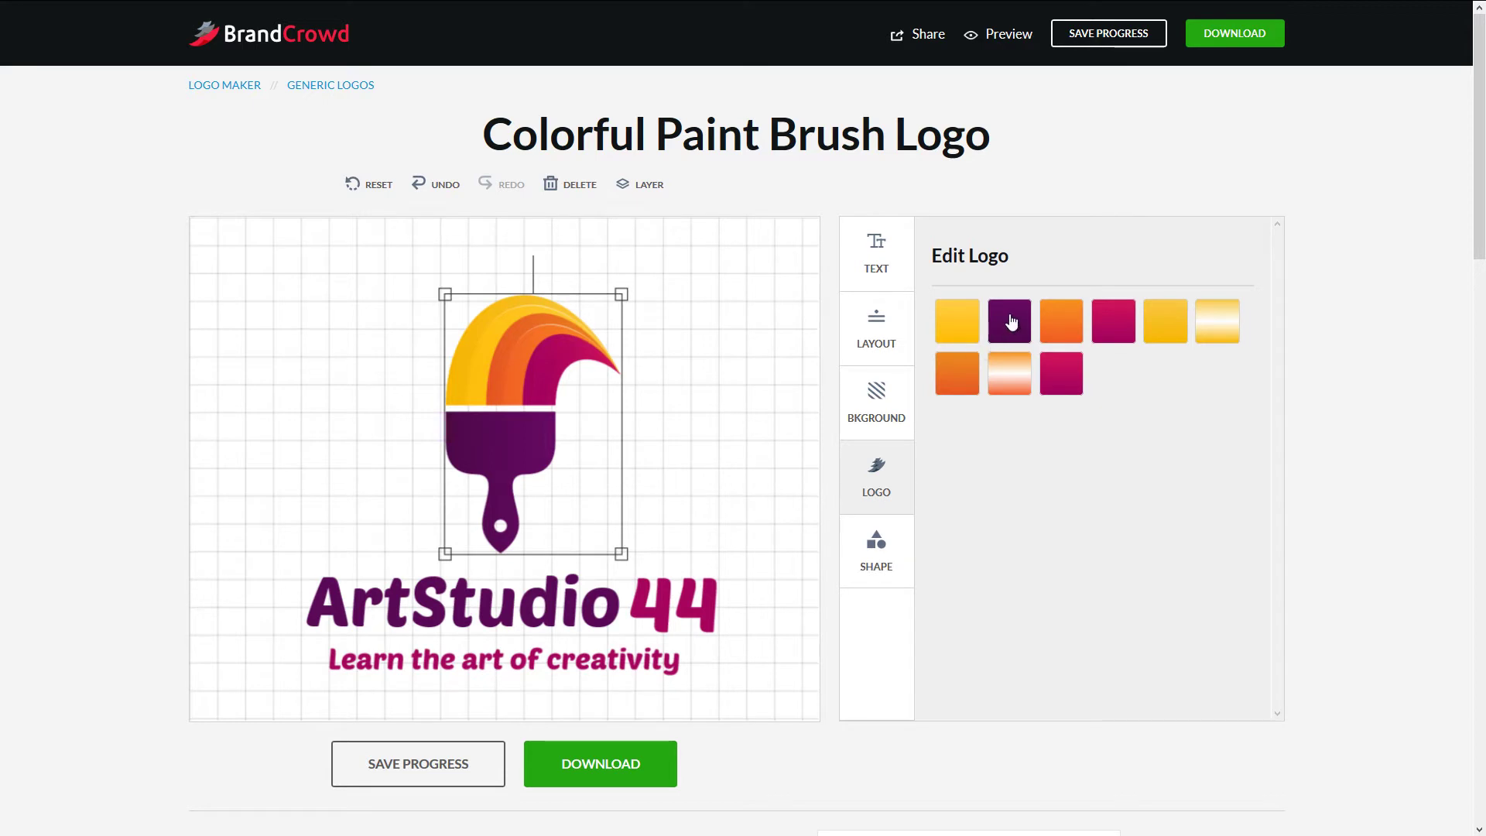
pyautogui.click(1012, 314)
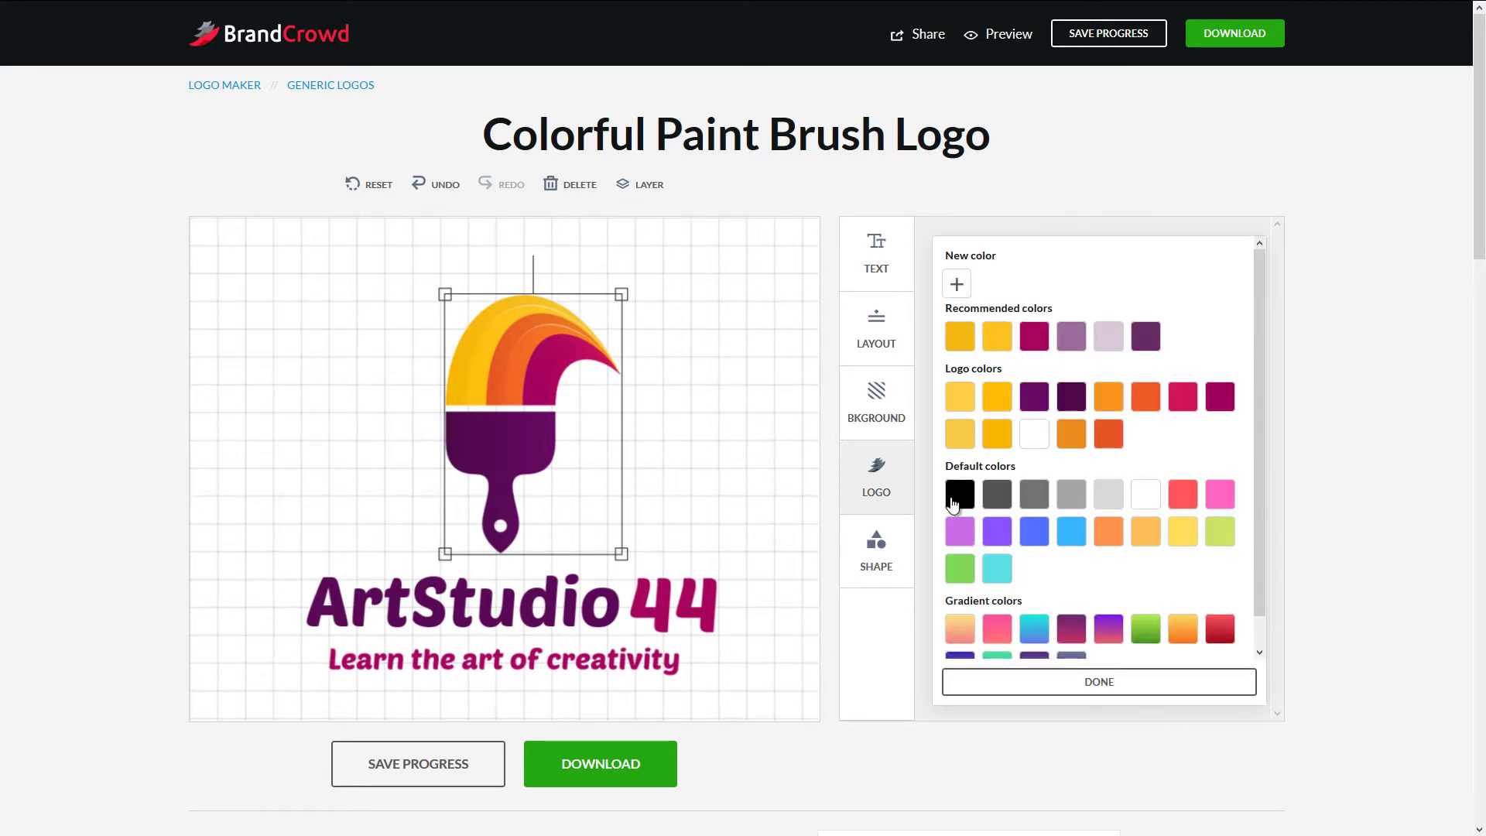
pyautogui.click(958, 495)
# - Turn the ArtStudio text black, keeping its Poetsen One font
pyautogui.click(586, 633)
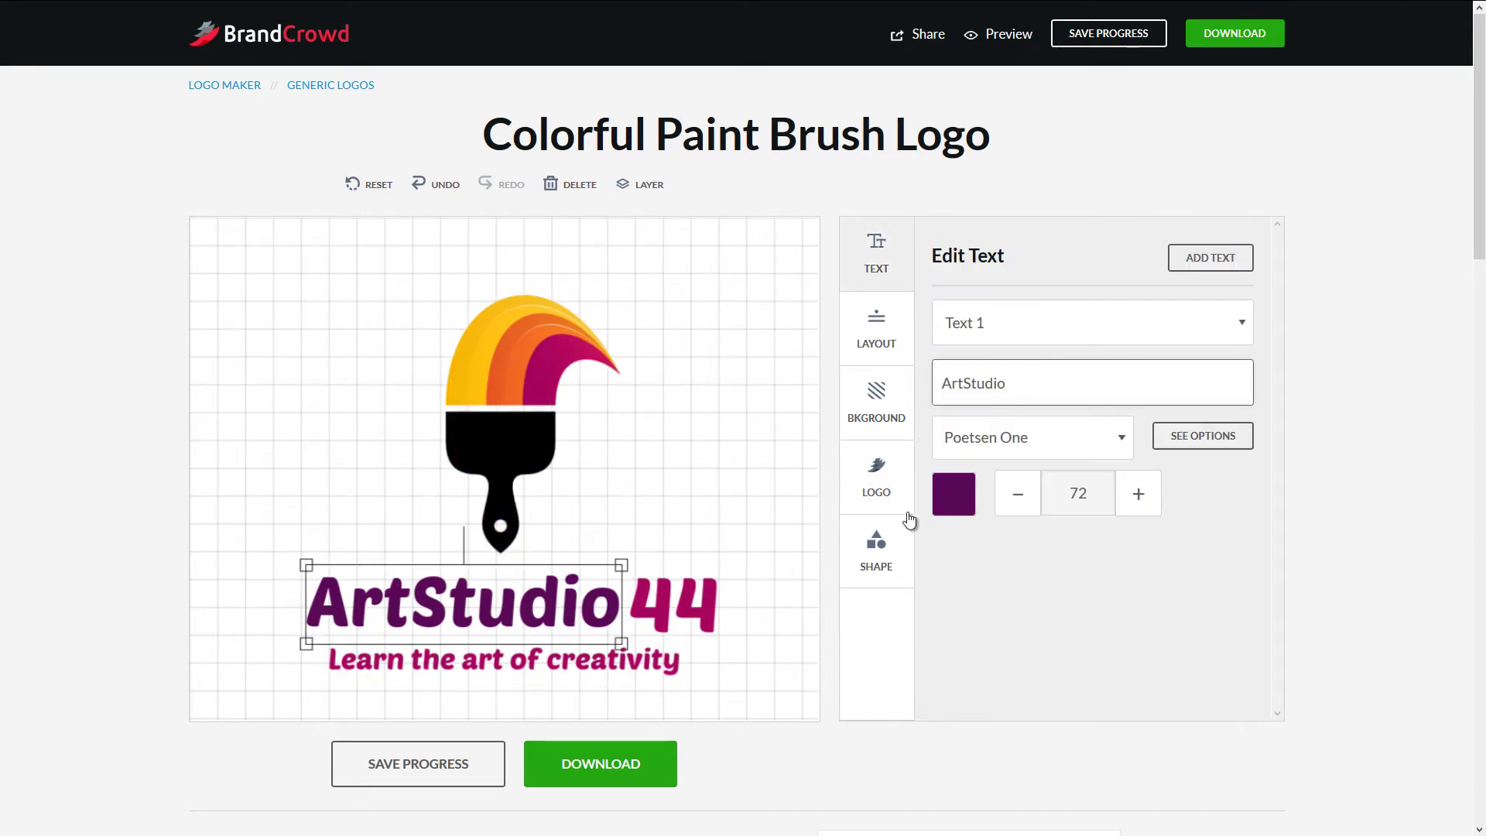
pyautogui.click(954, 496)
pyautogui.click(959, 494)
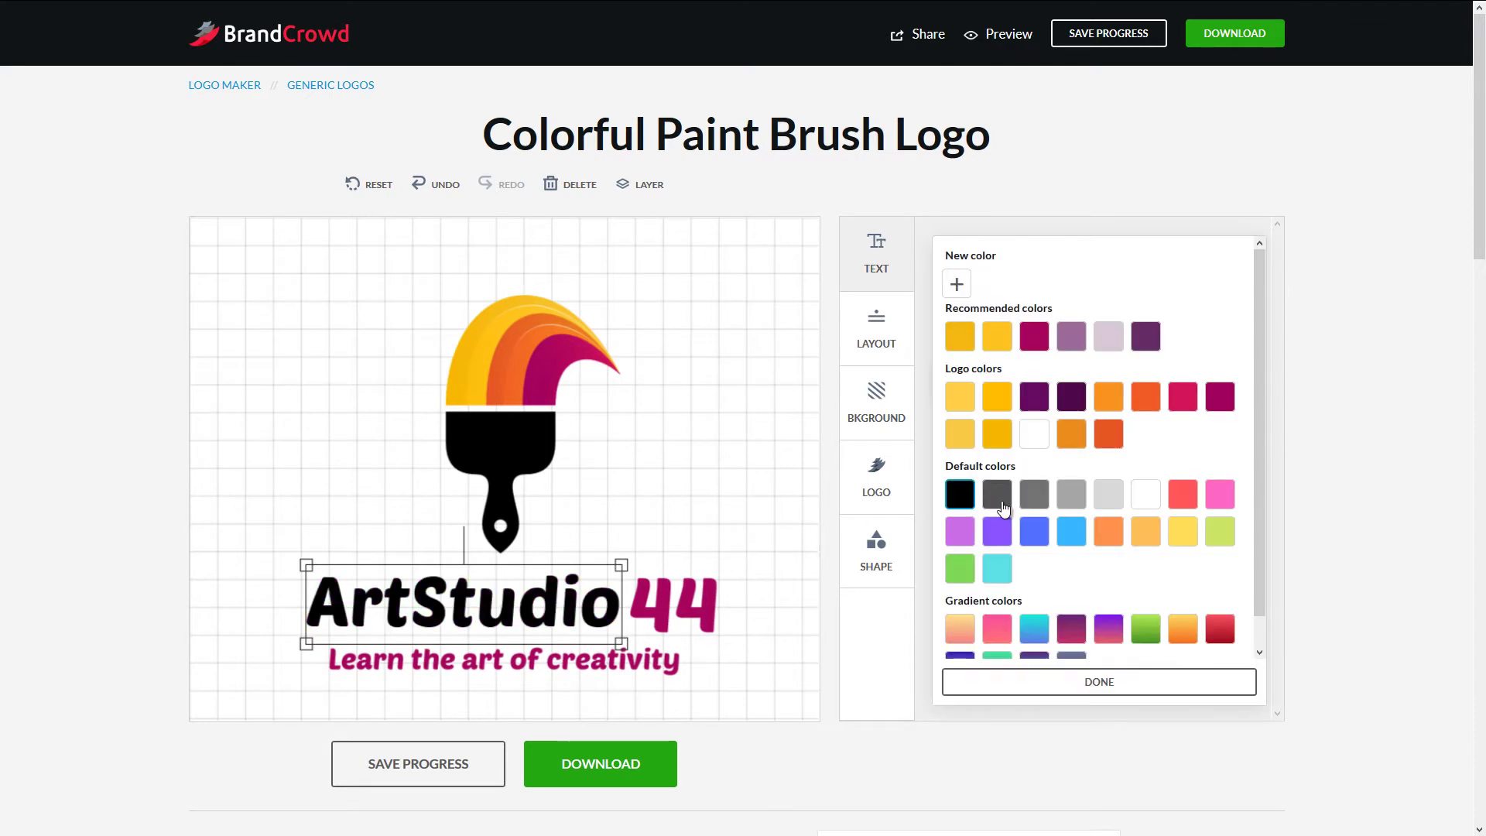
pyautogui.click(616, 504)
pyautogui.click(577, 592)
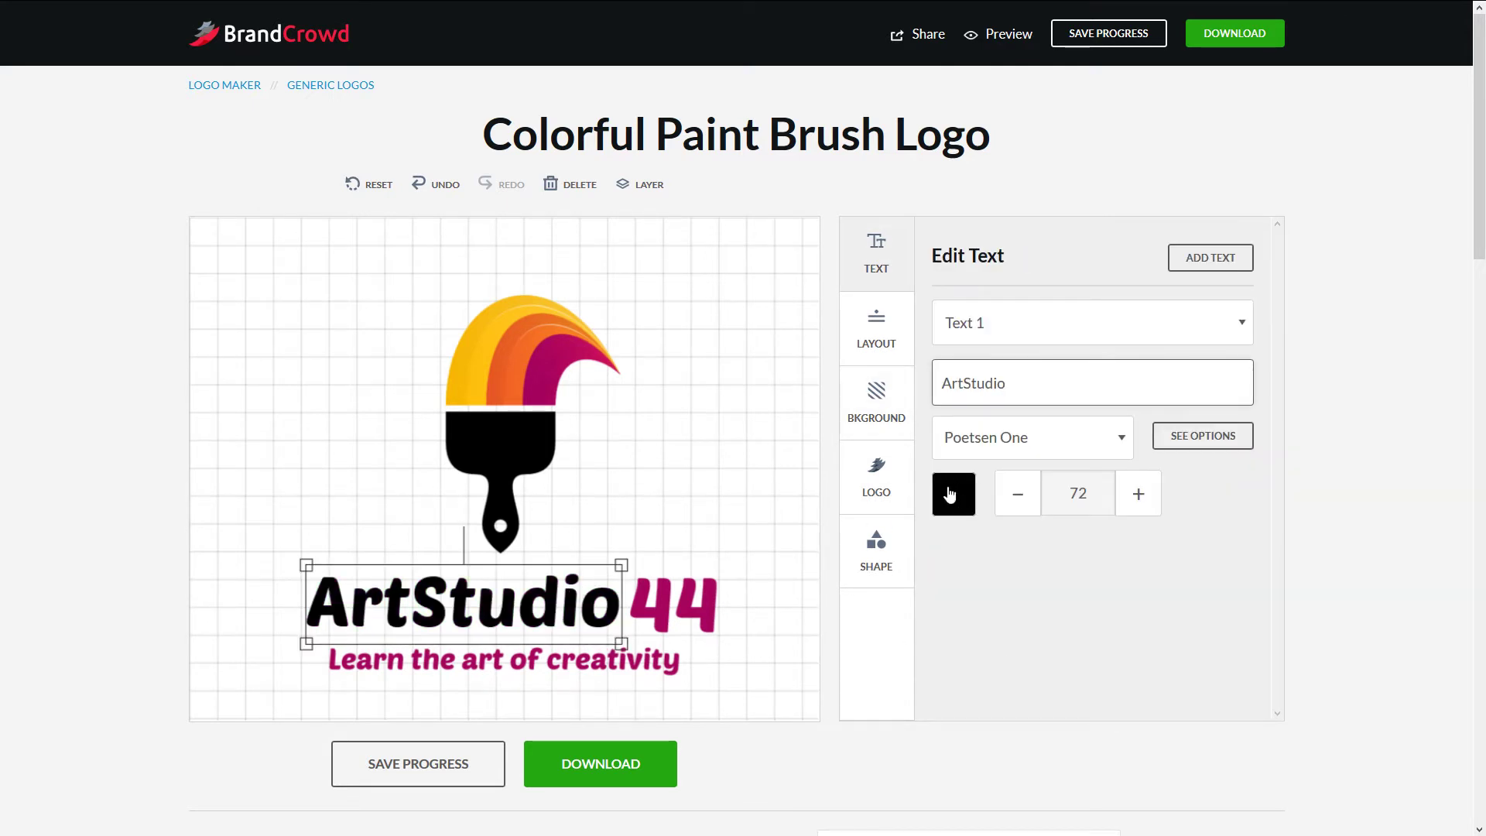
pyautogui.click(1119, 435)
pyautogui.click(1153, 490)
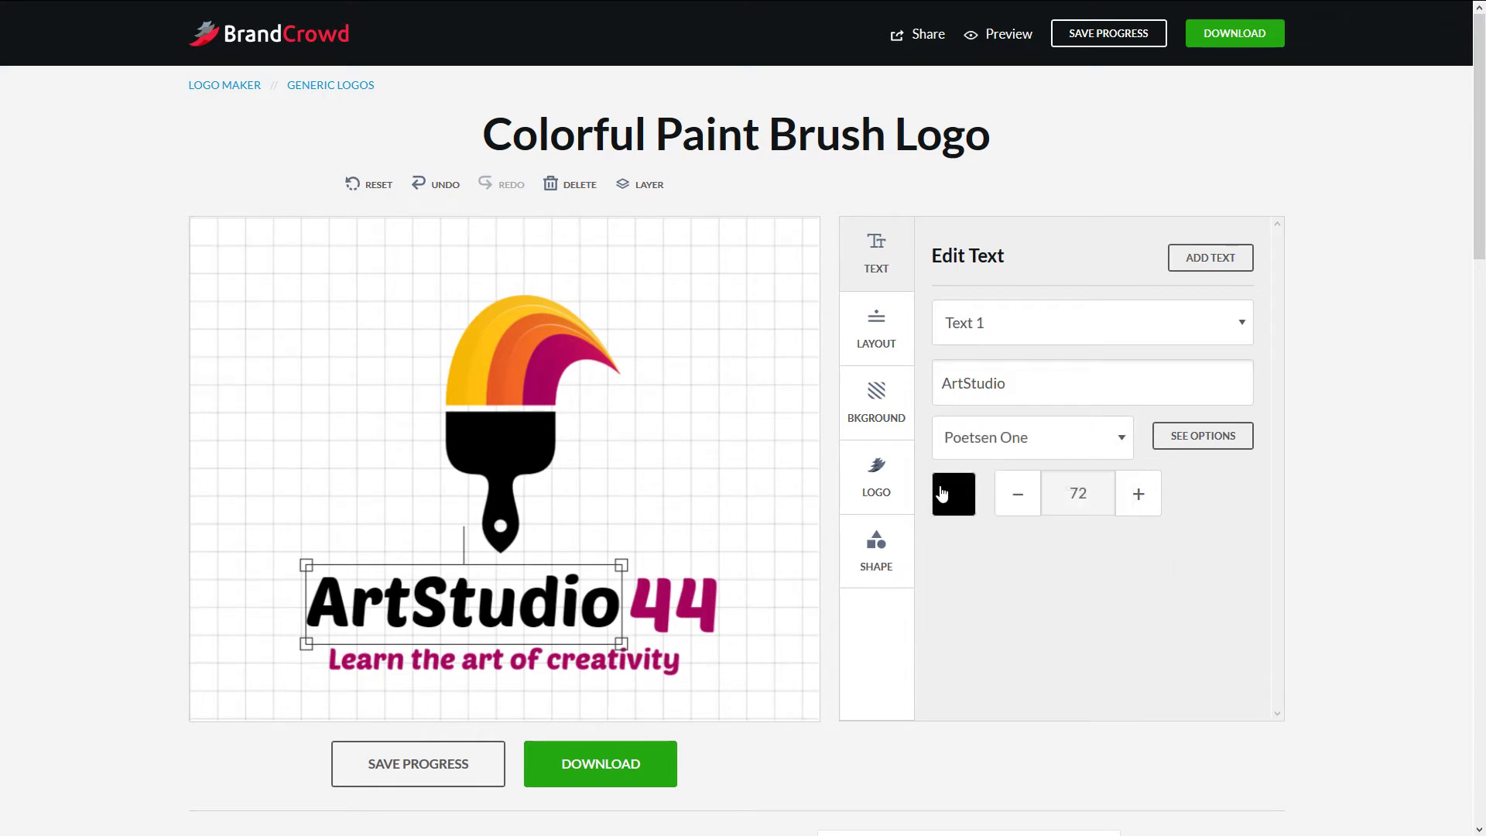
pyautogui.click(533, 431)
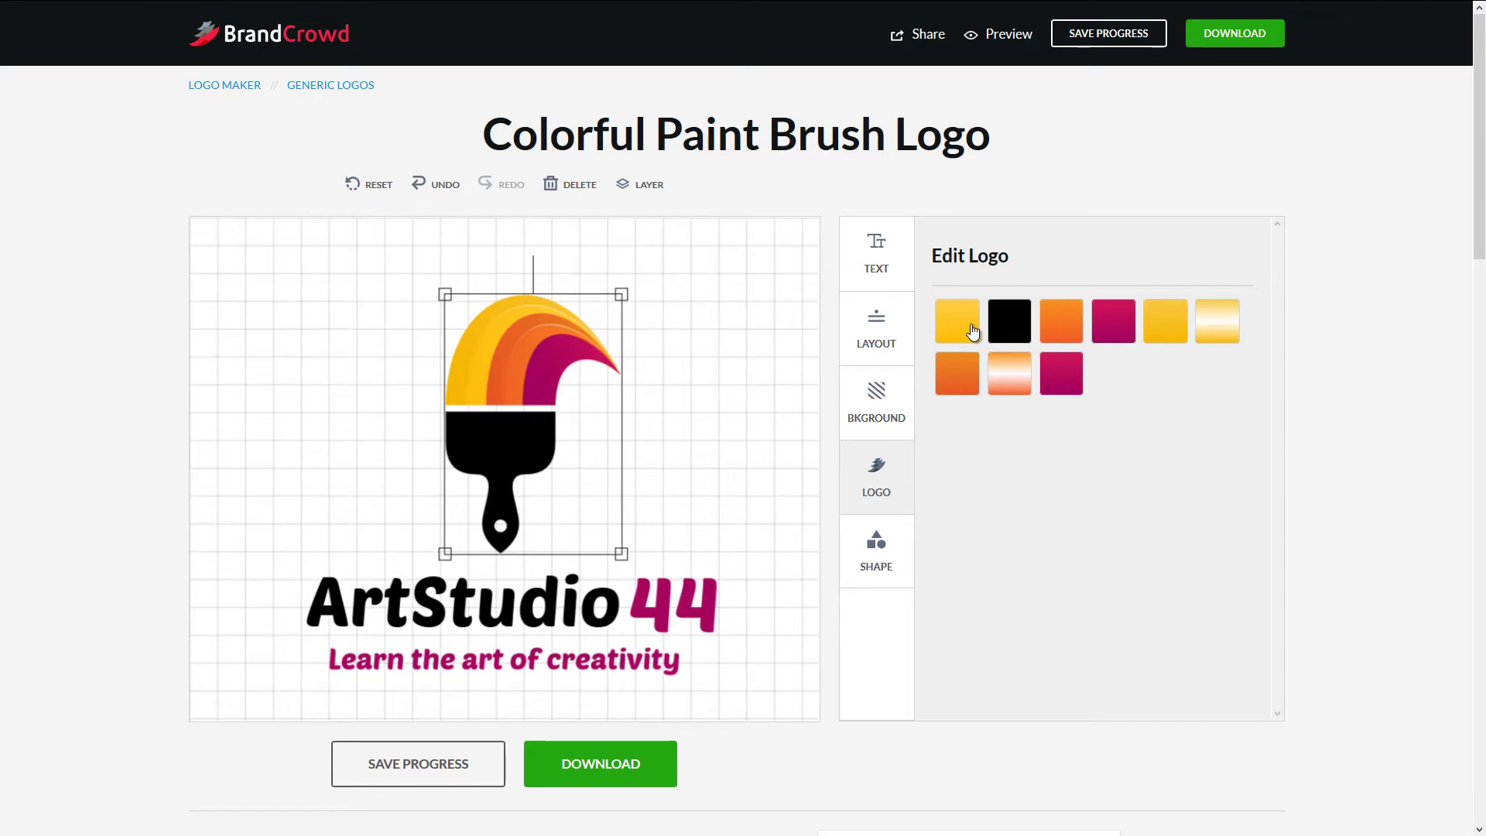
# - Turn the yellow band grey and give the orange stripe a green gradient
pyautogui.click(973, 331)
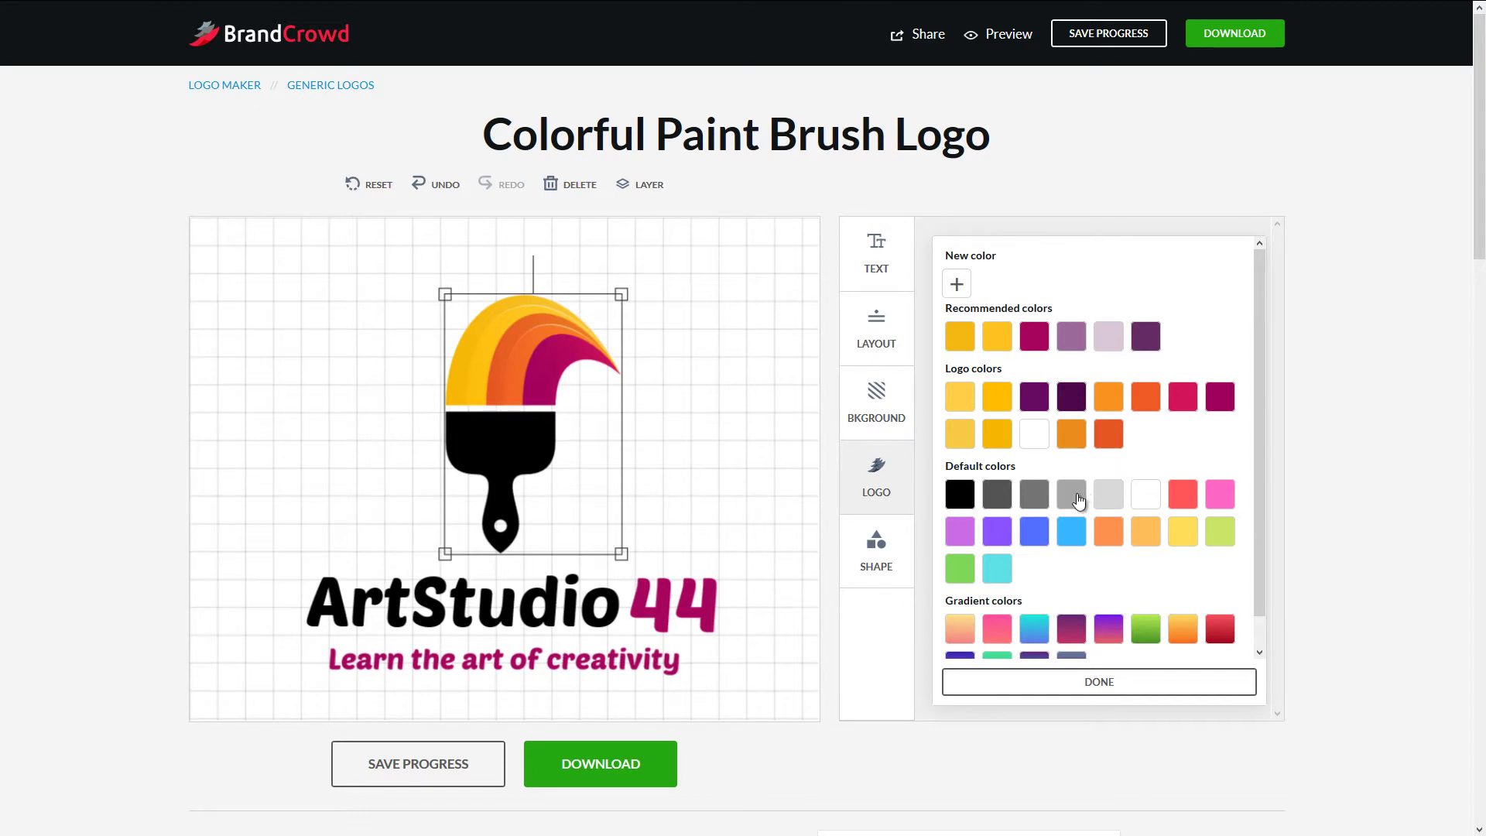
pyautogui.click(1078, 501)
pyautogui.click(1094, 682)
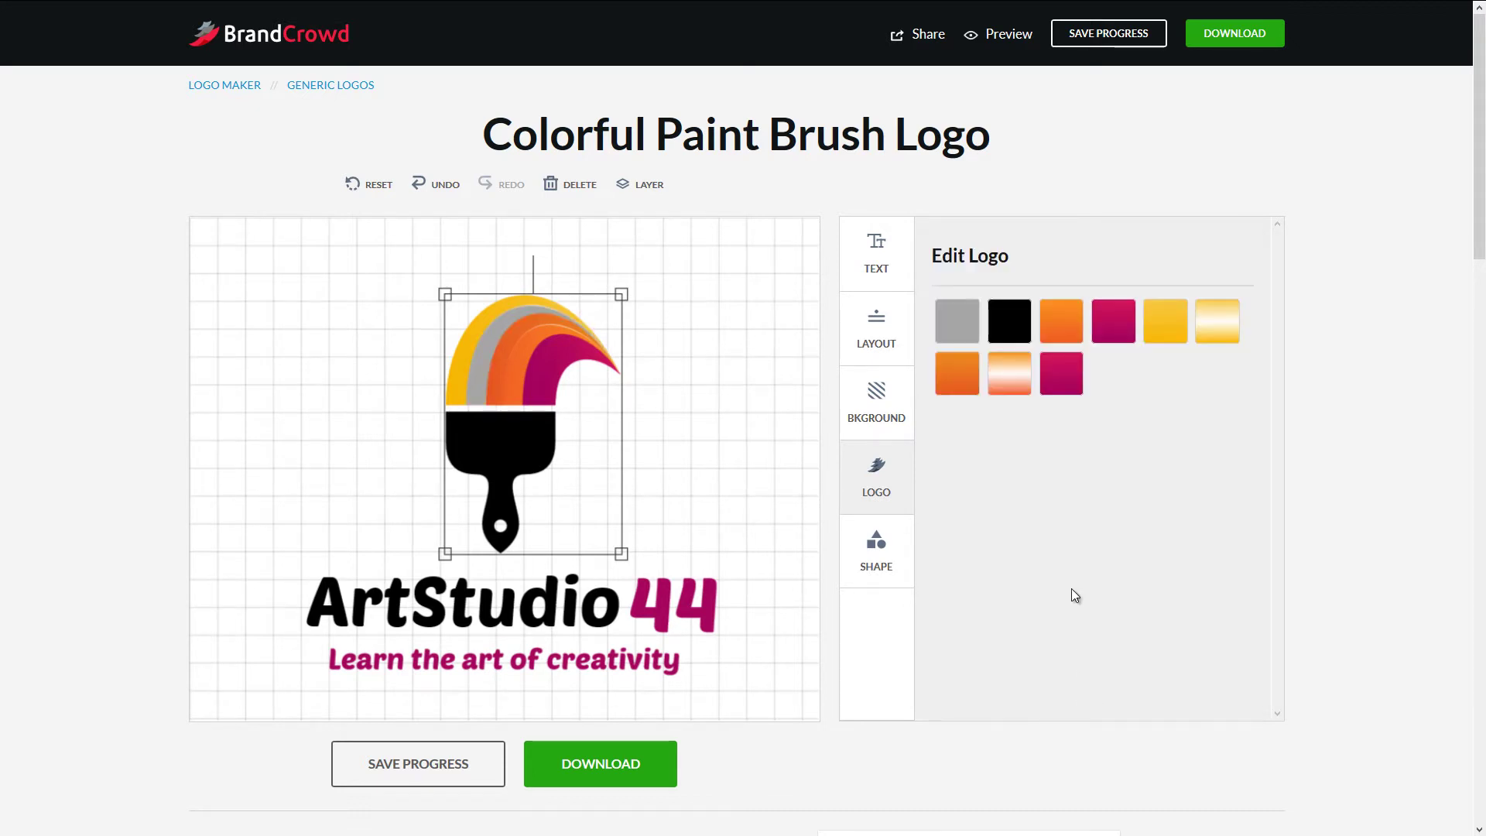
pyautogui.click(1071, 332)
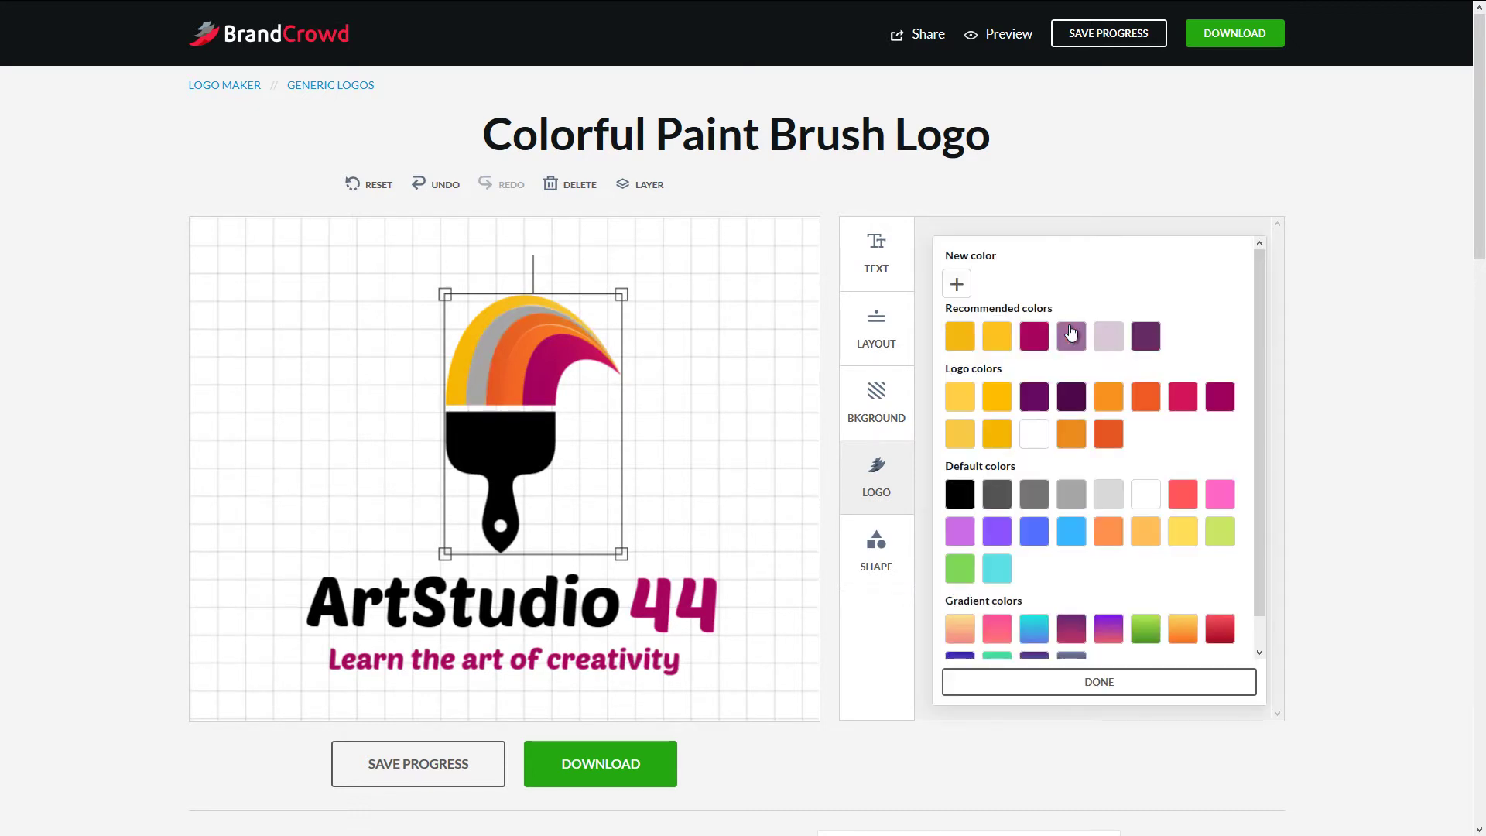
pyautogui.scroll(-2, 1259, 499)
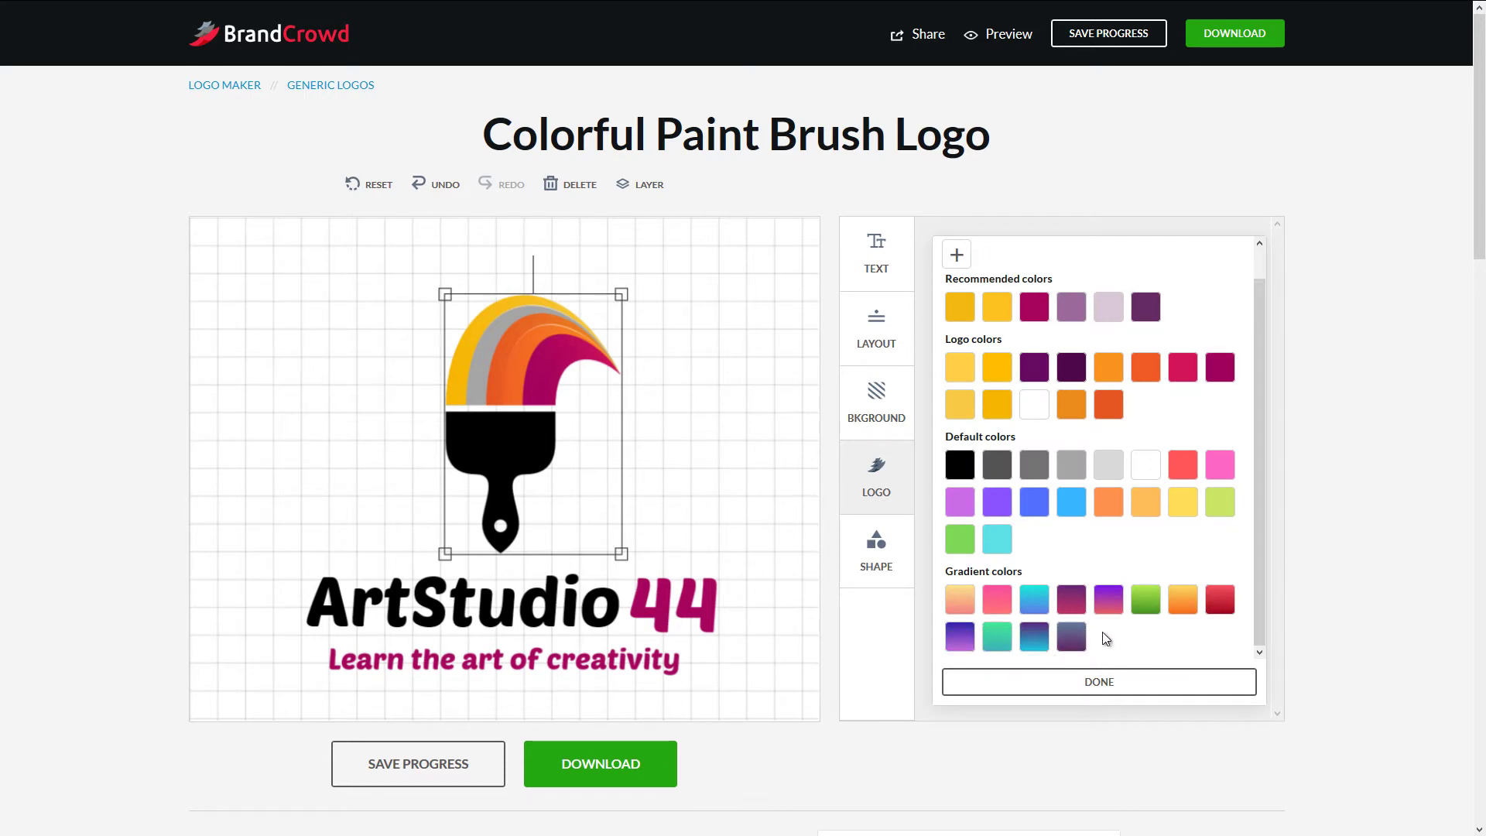
pyautogui.click(1156, 608)
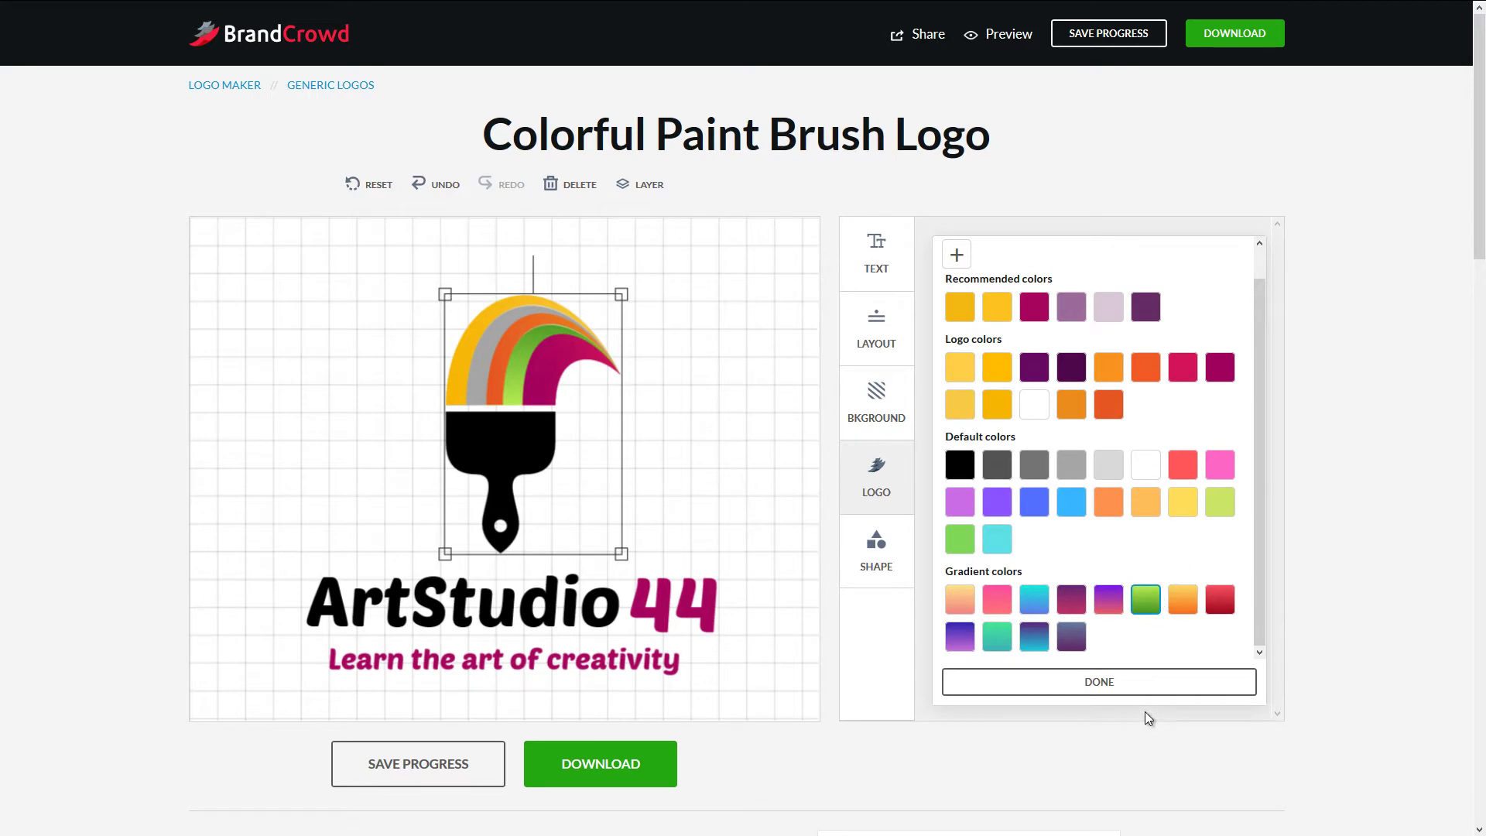
pyautogui.click(1116, 681)
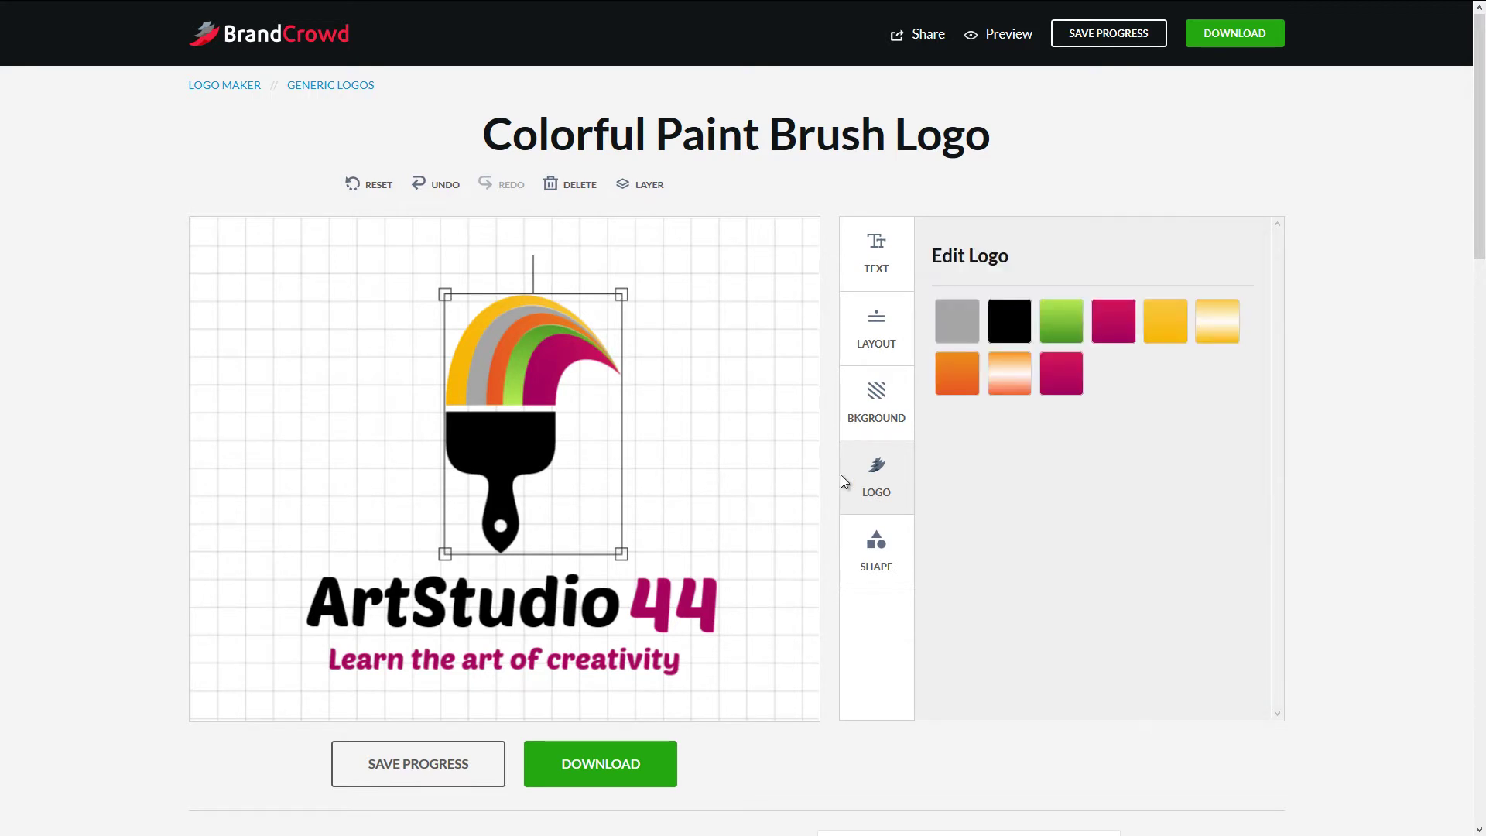
# - Recolour both magenta stripes with the green gradient
pyautogui.click(1122, 320)
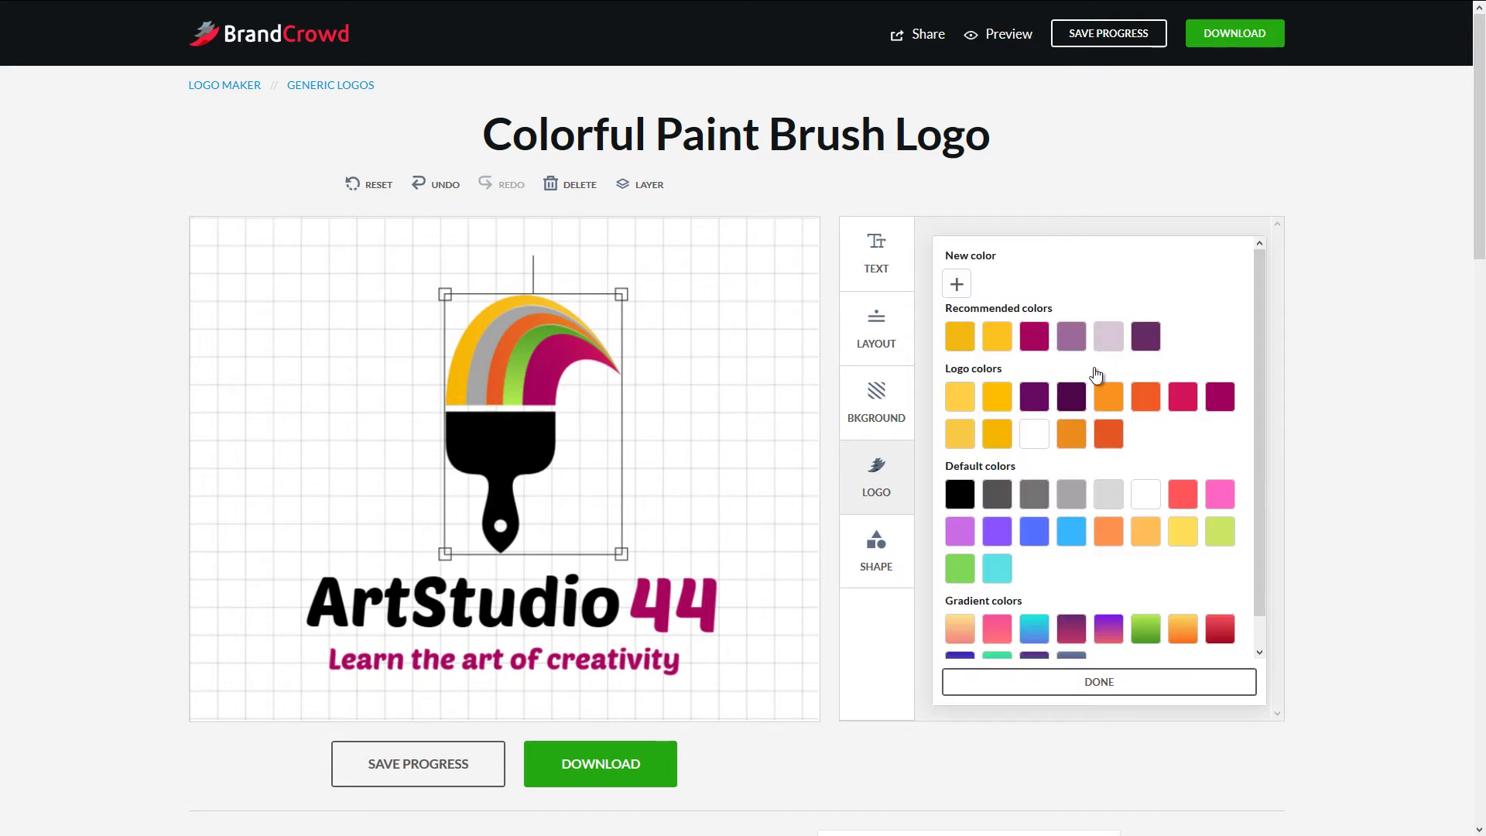
pyautogui.click(1148, 635)
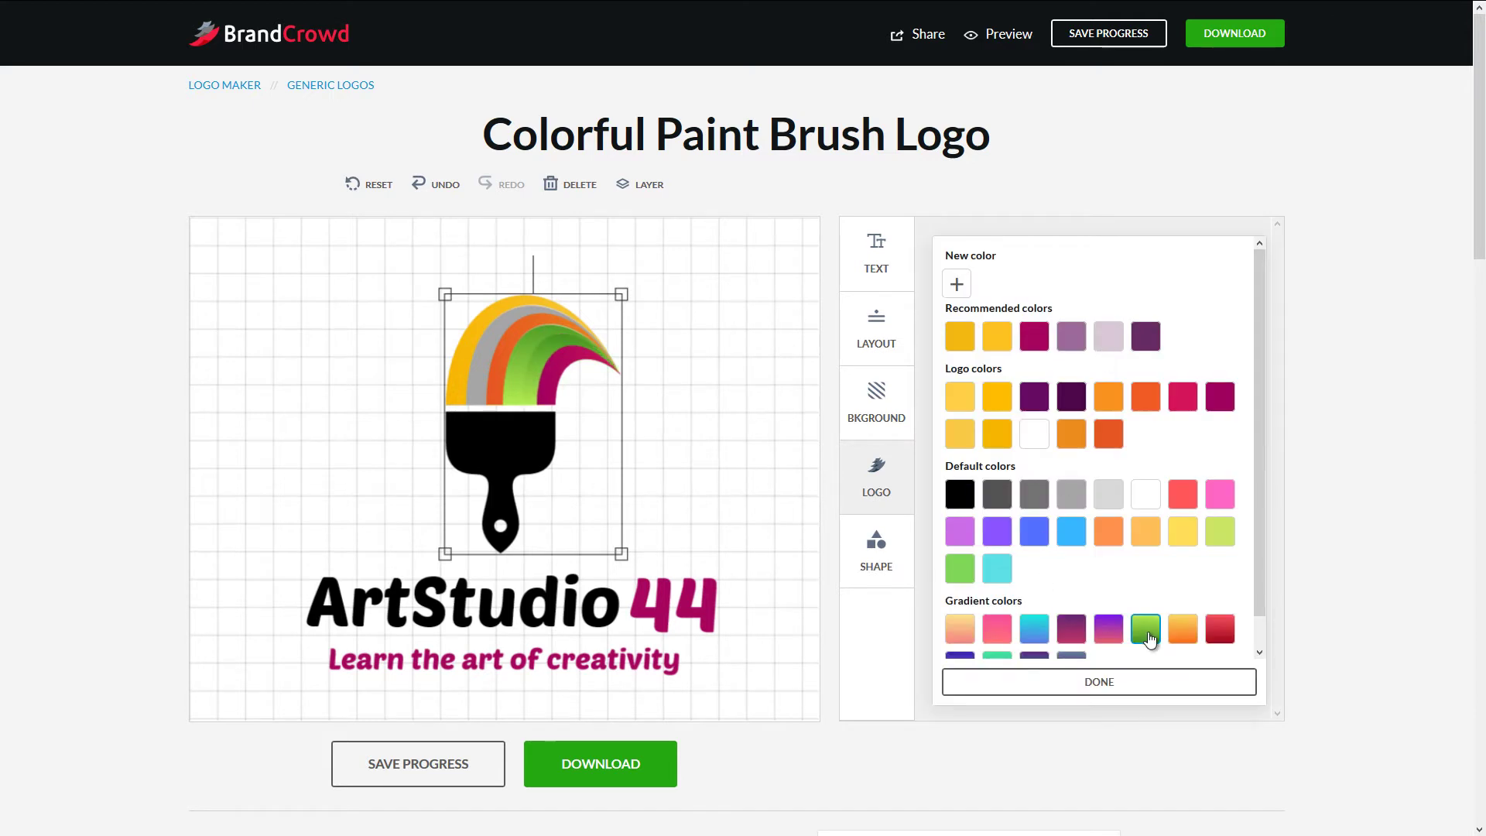
pyautogui.click(1111, 686)
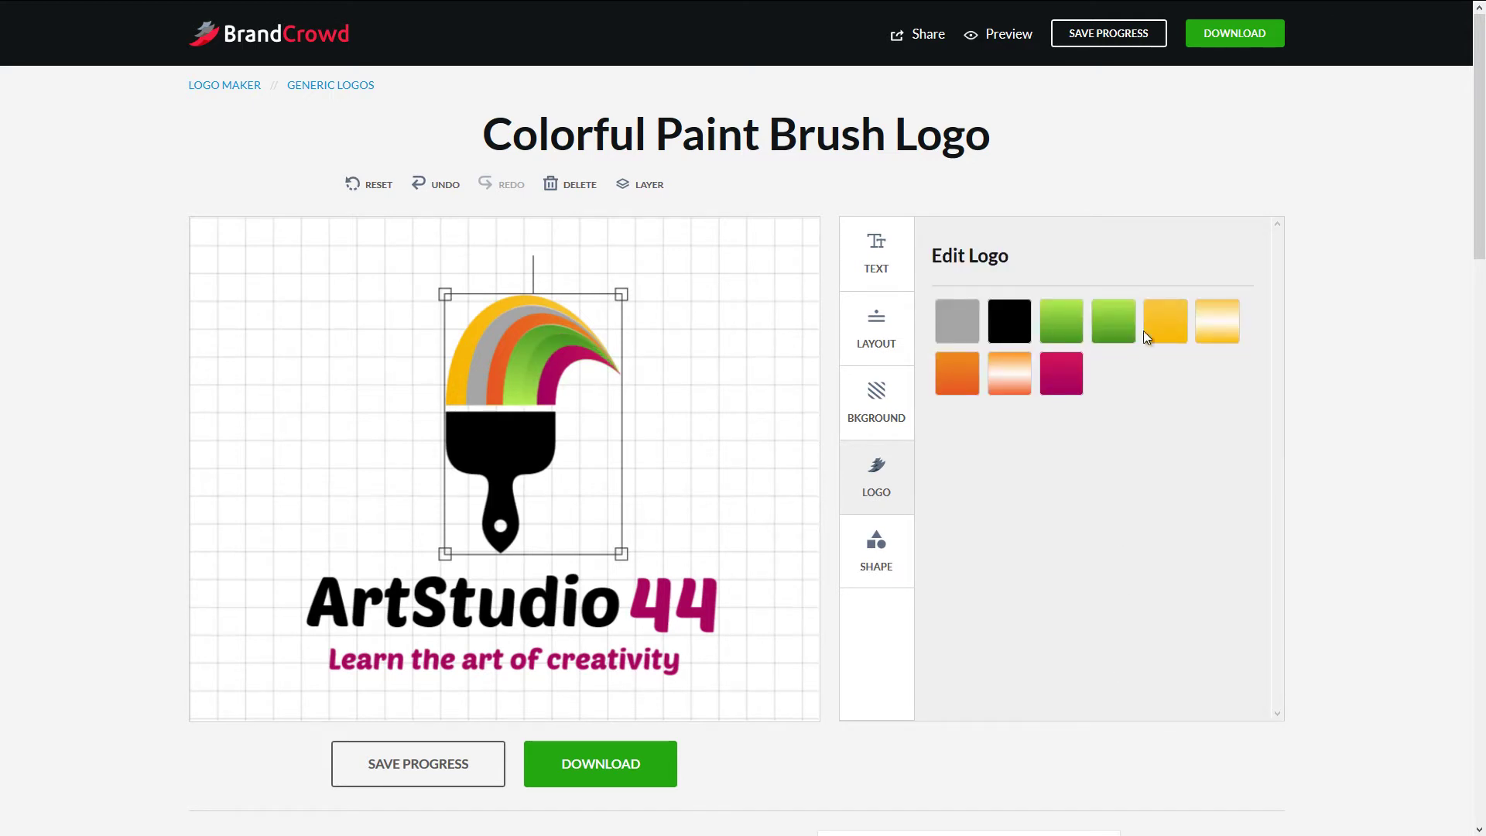
pyautogui.click(1075, 370)
pyautogui.click(1145, 633)
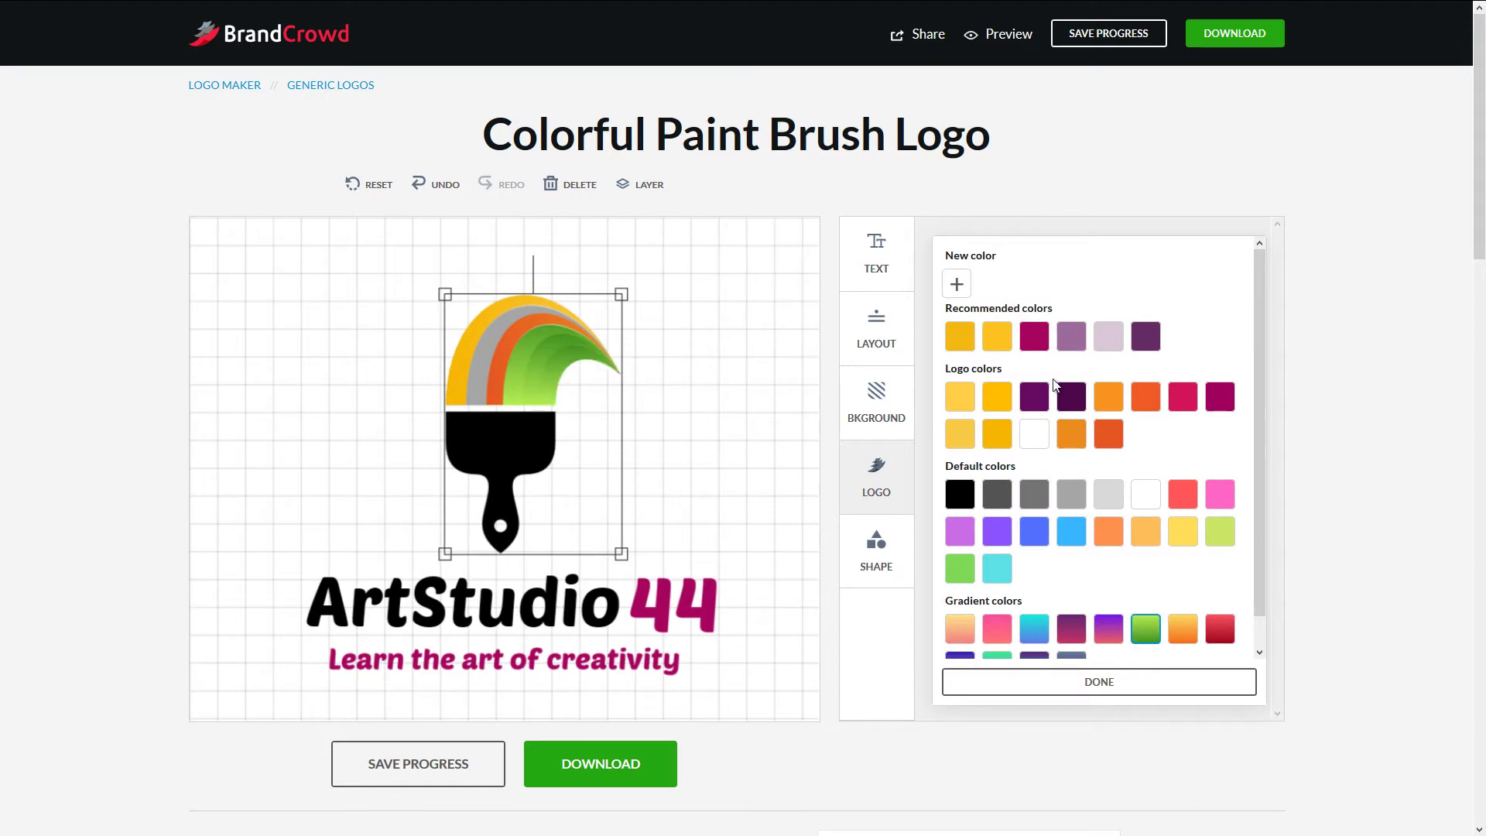
pyautogui.click(1102, 684)
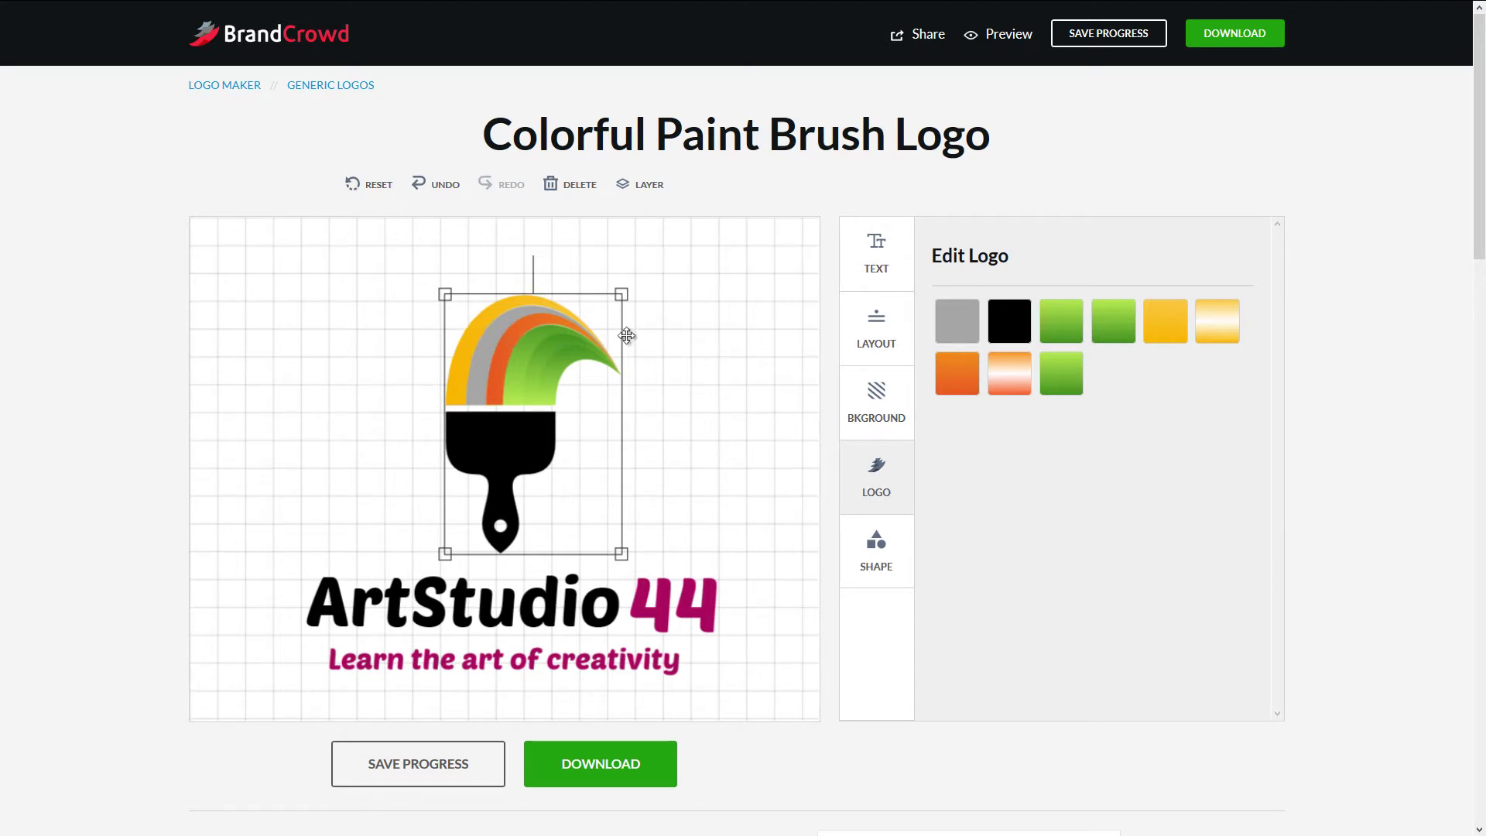
# - Turn the orange stripe dark grey and the yellow outer stripe dark grey
pyautogui.click(973, 372)
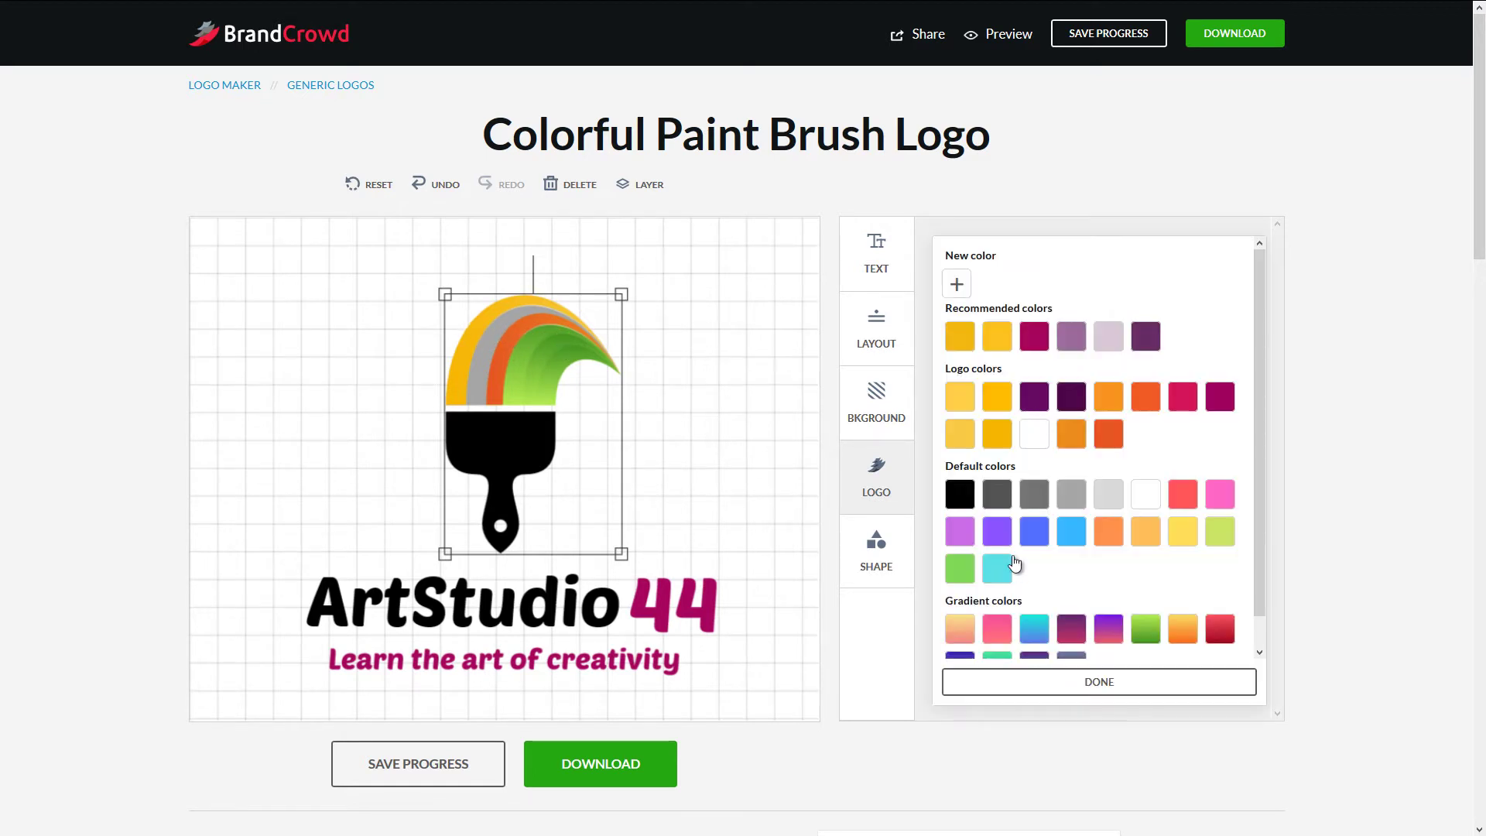
pyautogui.click(1004, 496)
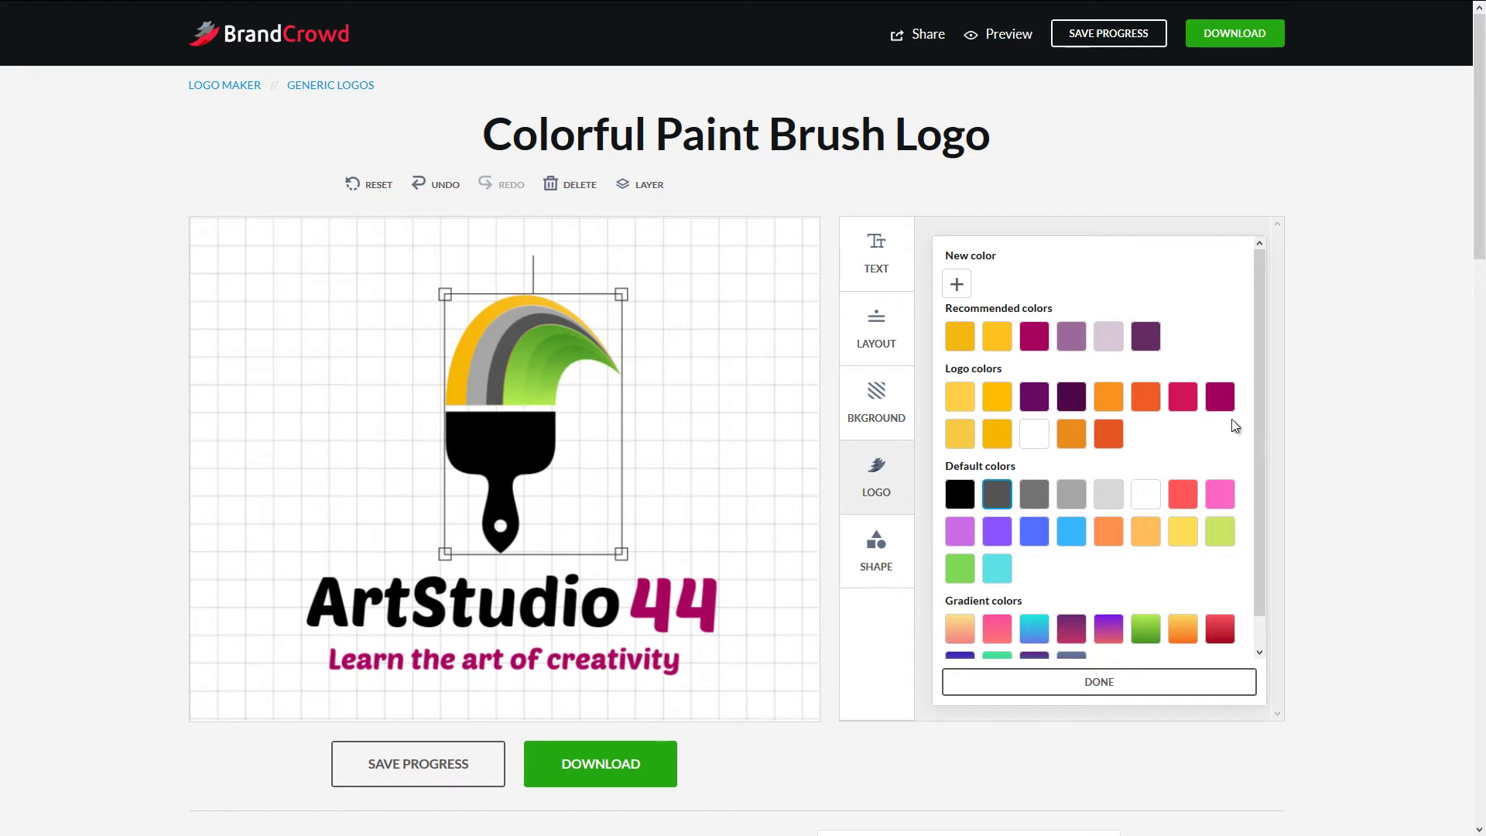
pyautogui.click(1122, 681)
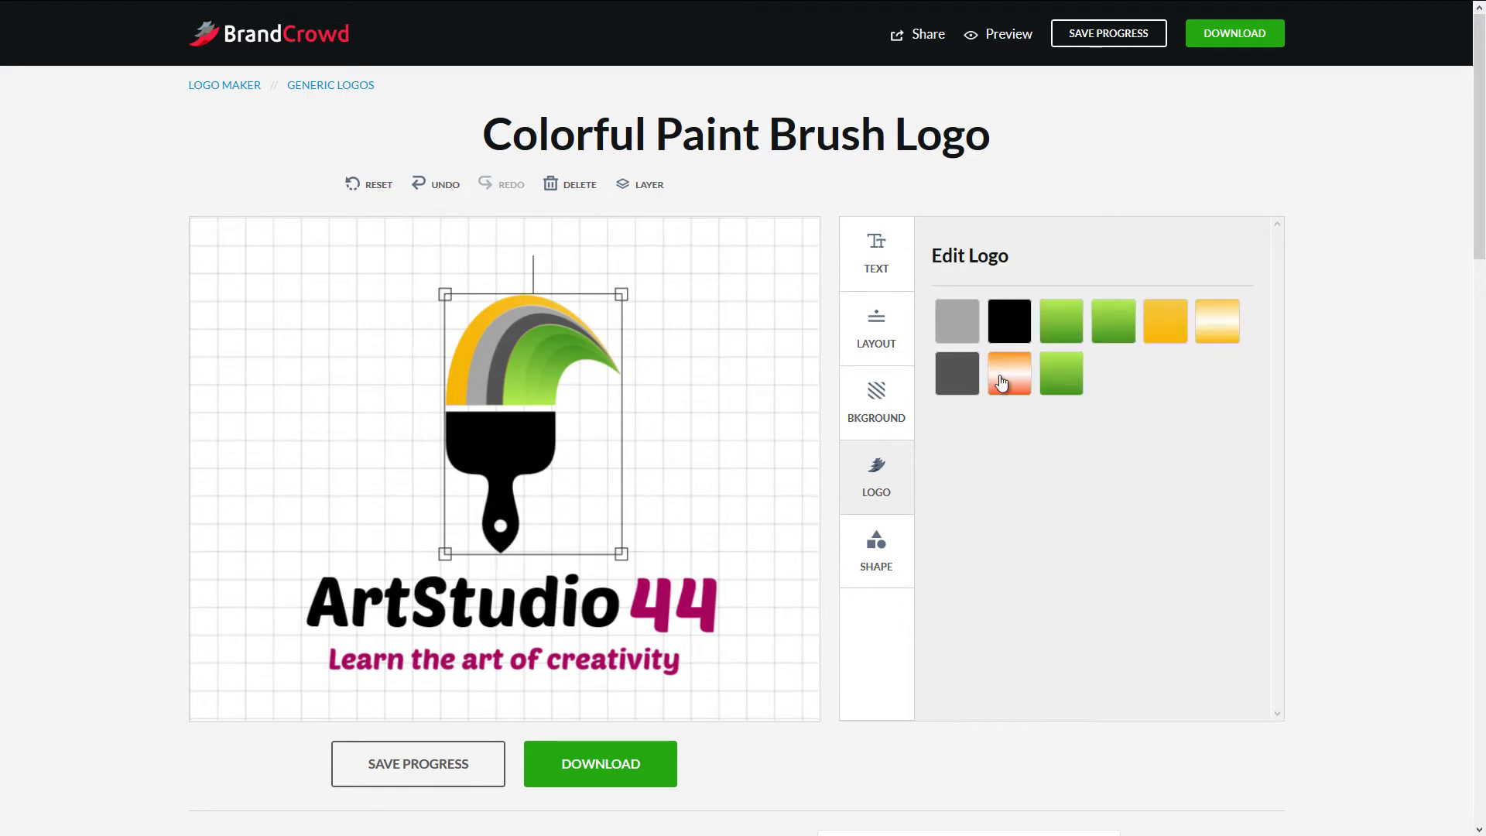
pyautogui.click(1175, 328)
pyautogui.click(1034, 499)
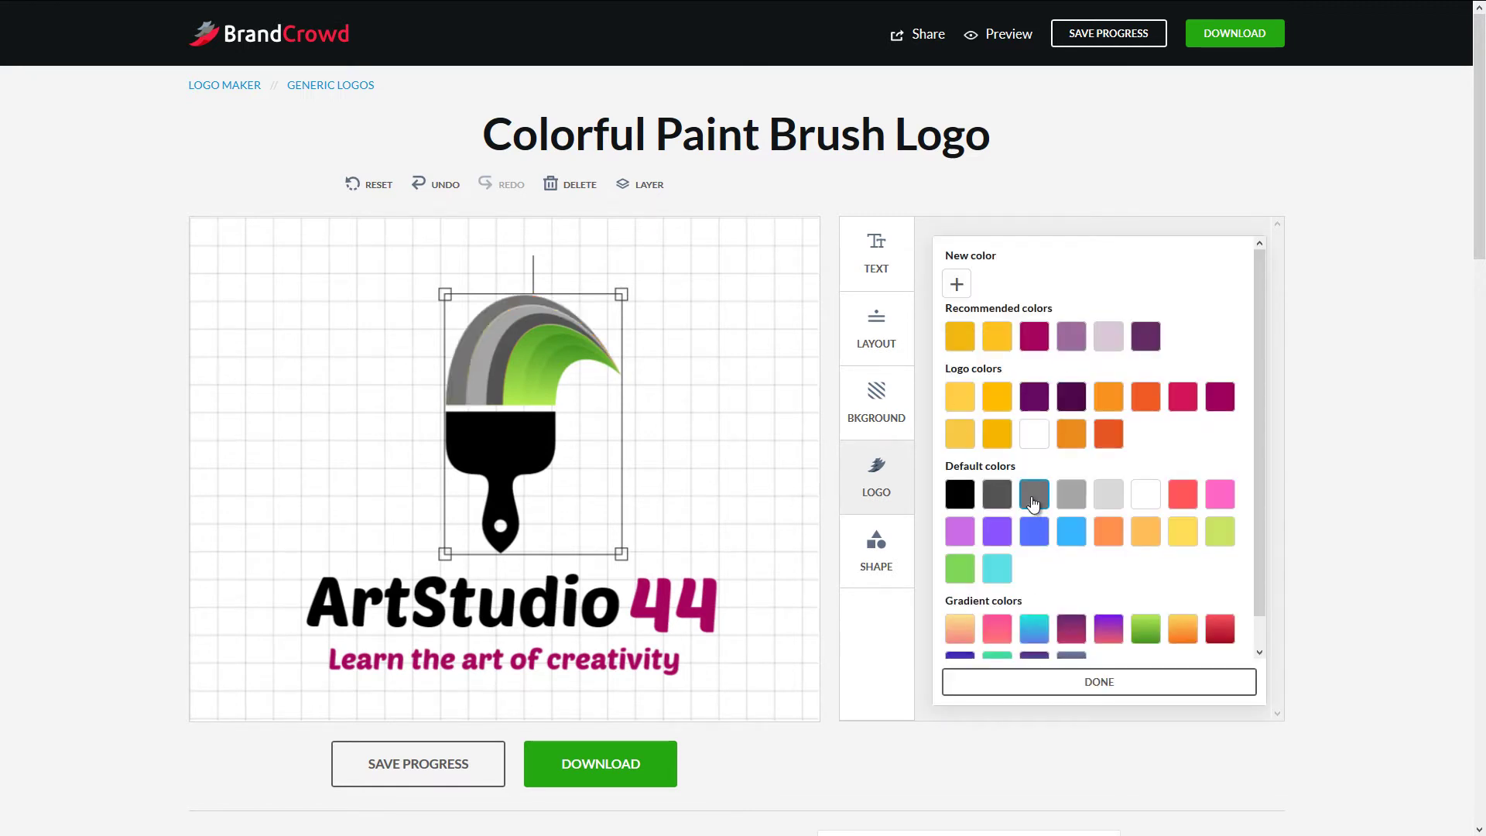
pyautogui.click(1118, 687)
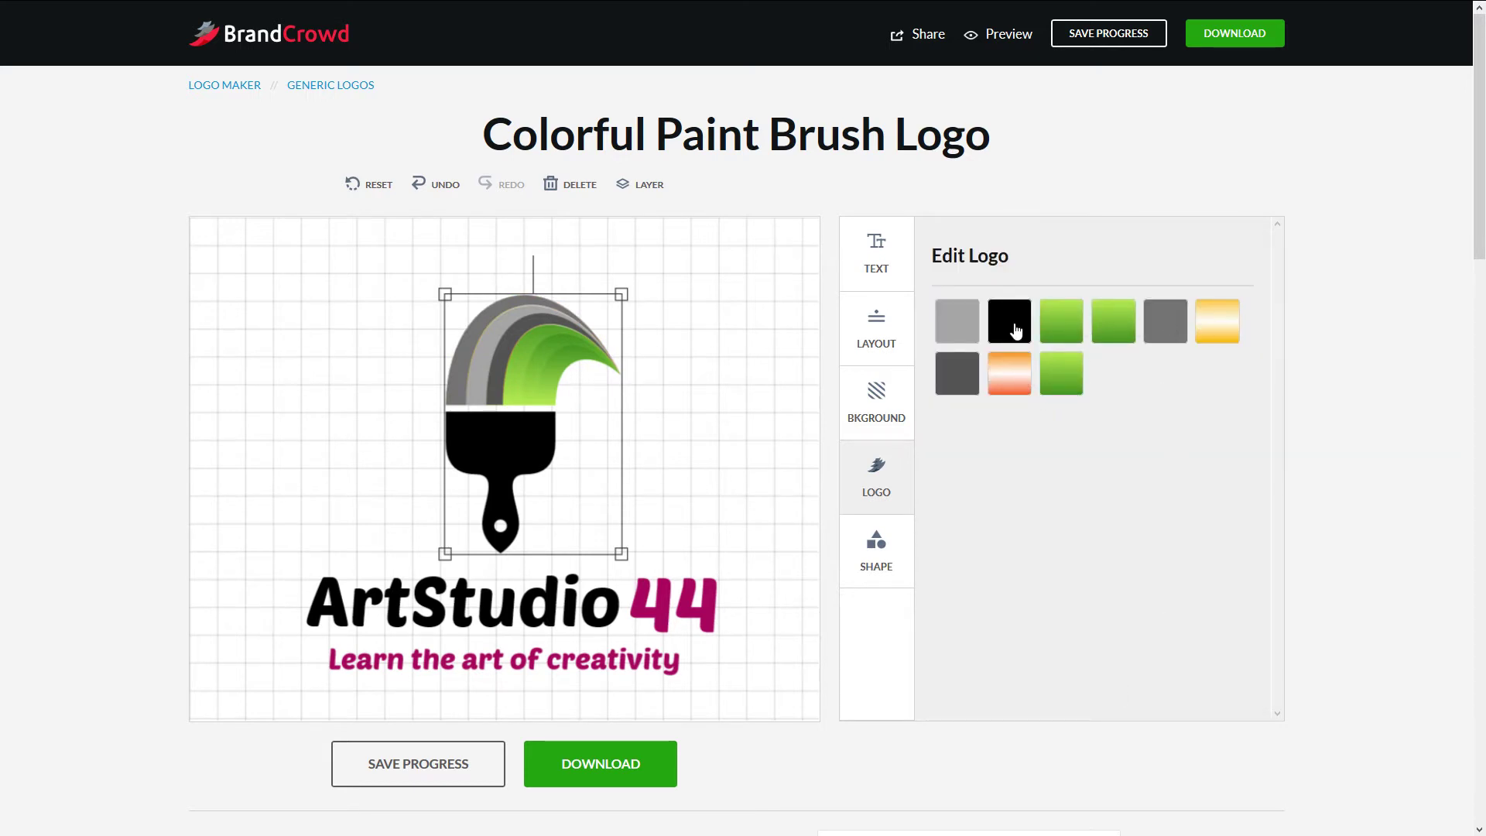
pyautogui.click(951, 313)
pyautogui.click(964, 499)
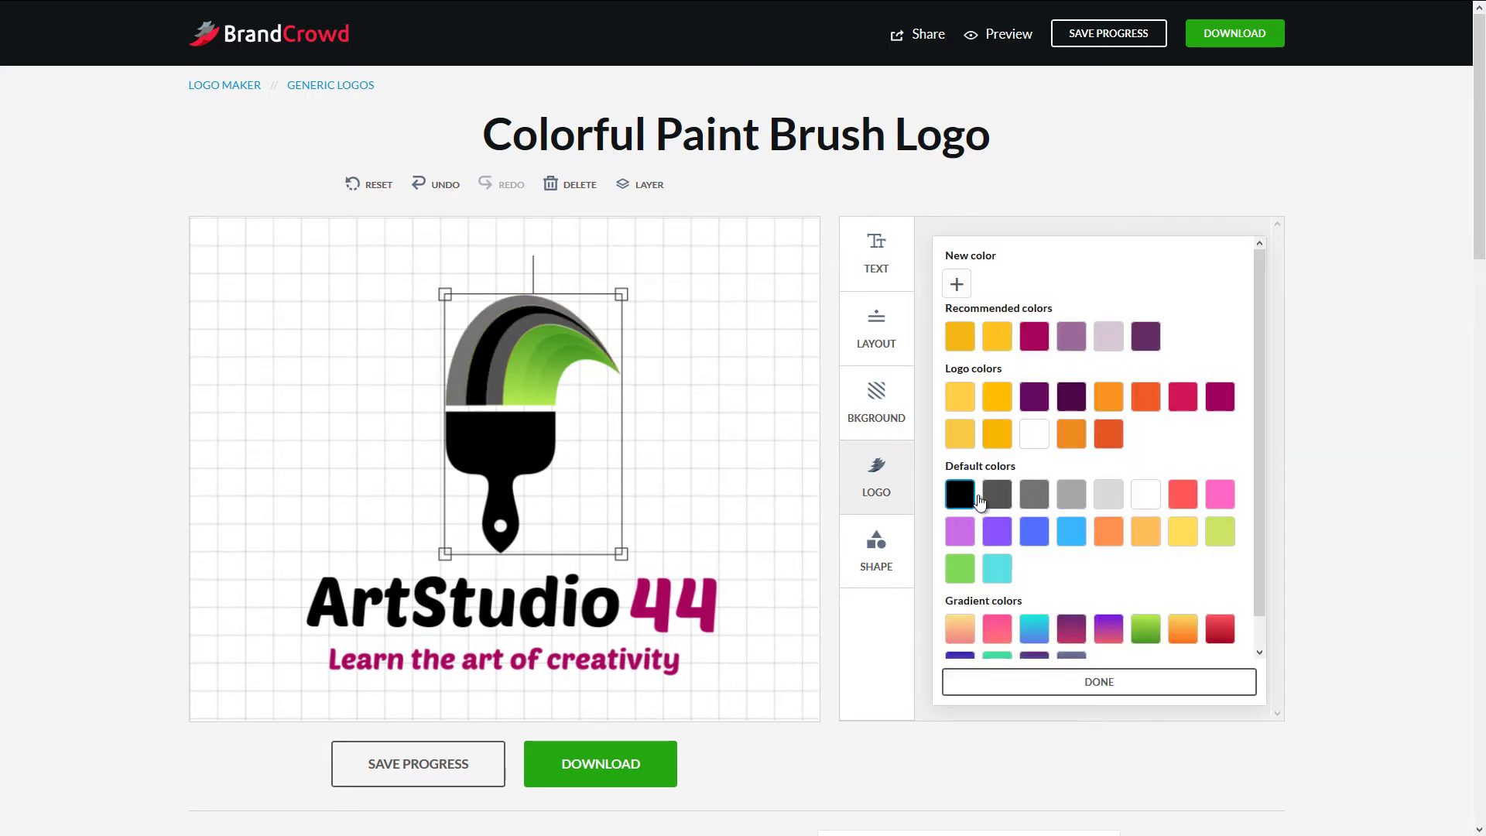
pyautogui.click(993, 499)
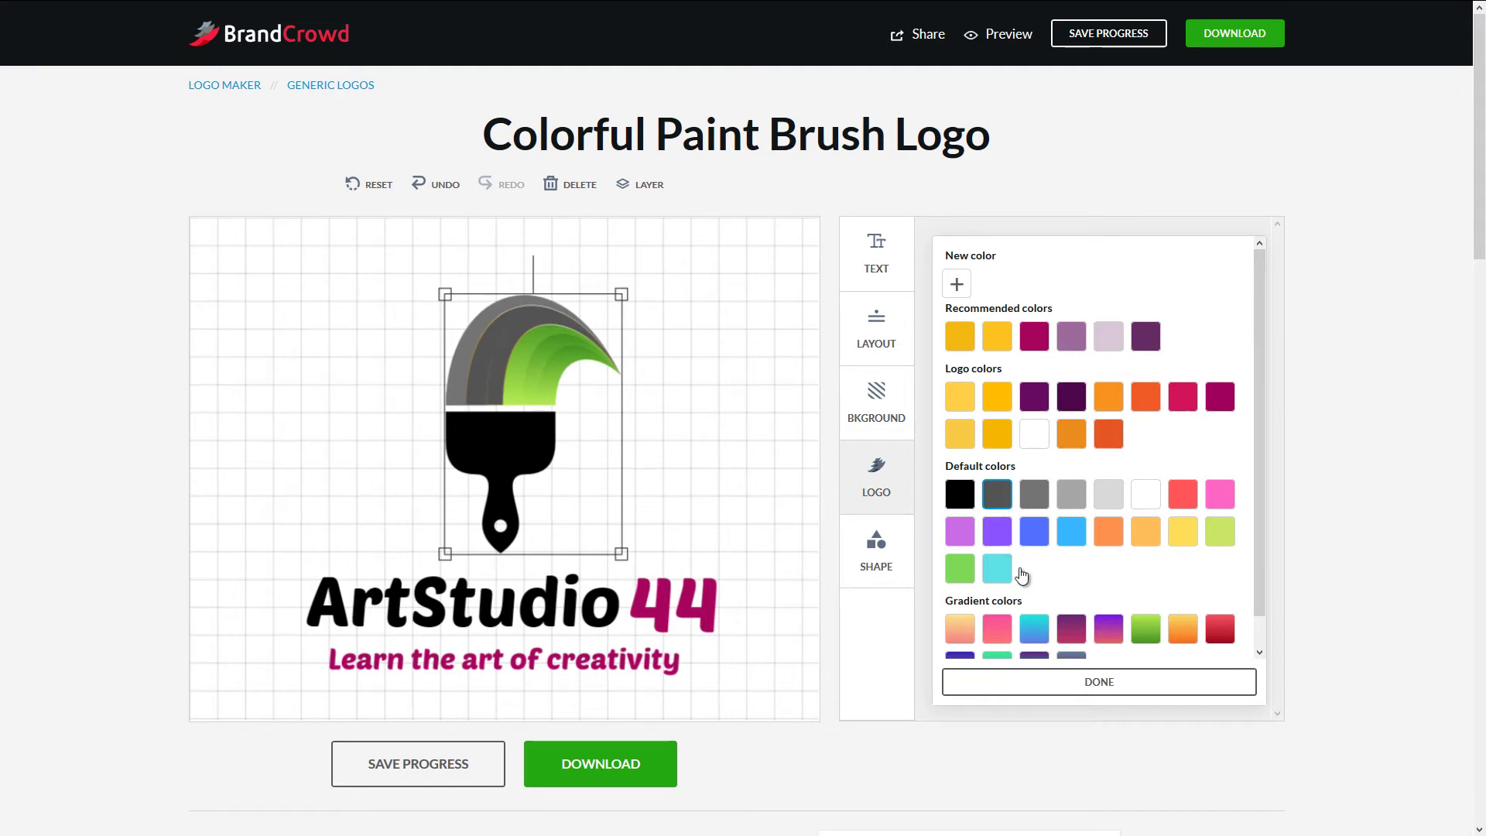
pyautogui.click(1065, 686)
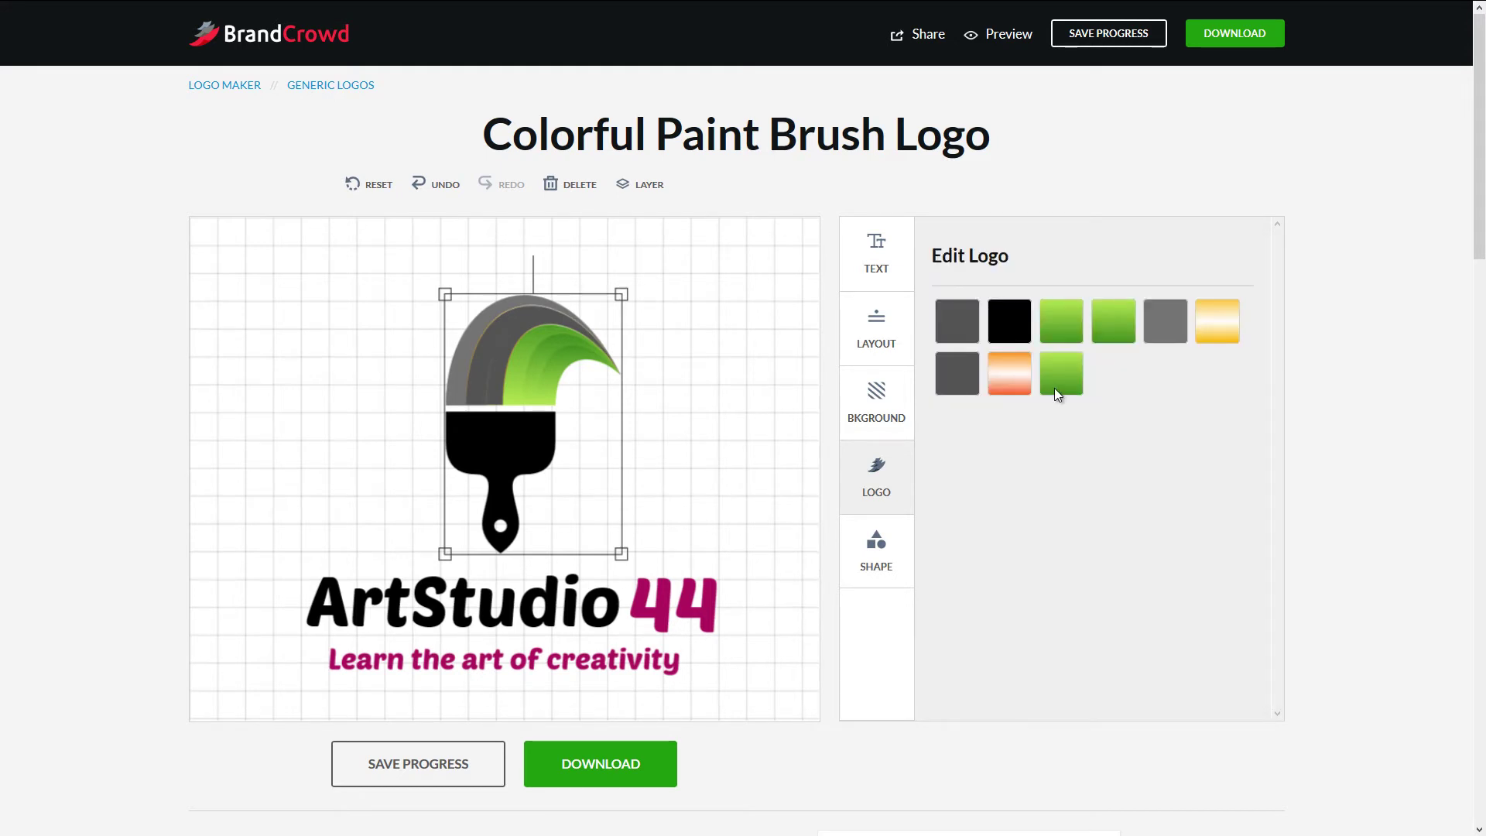
# - Make the gradient highlight white and the remaining orange brush part a green gradient
pyautogui.click(1230, 323)
pyautogui.scroll(-1, 1190, 583)
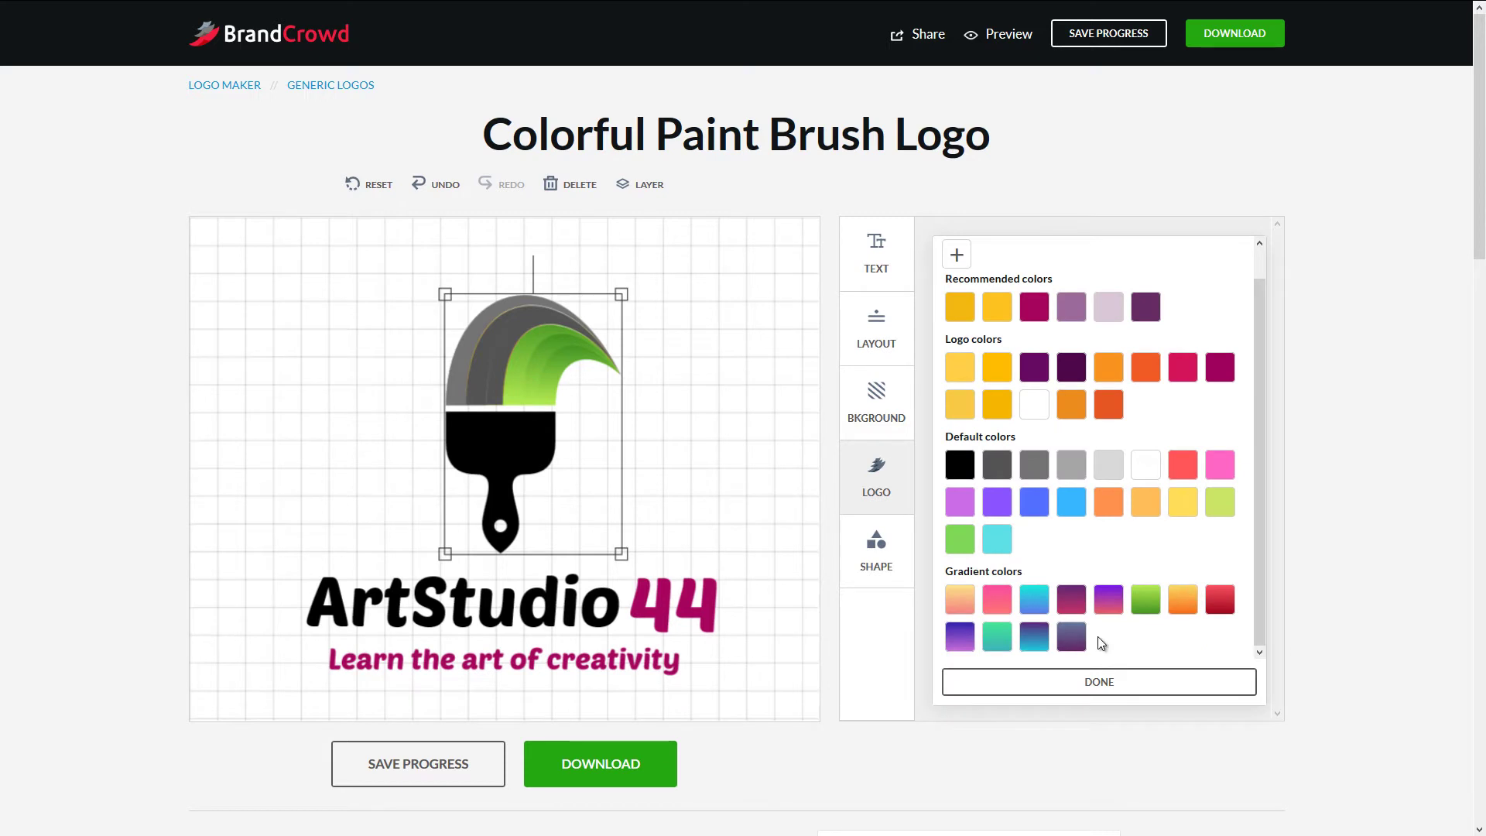
pyautogui.click(1072, 639)
pyautogui.click(1036, 406)
pyautogui.click(1065, 680)
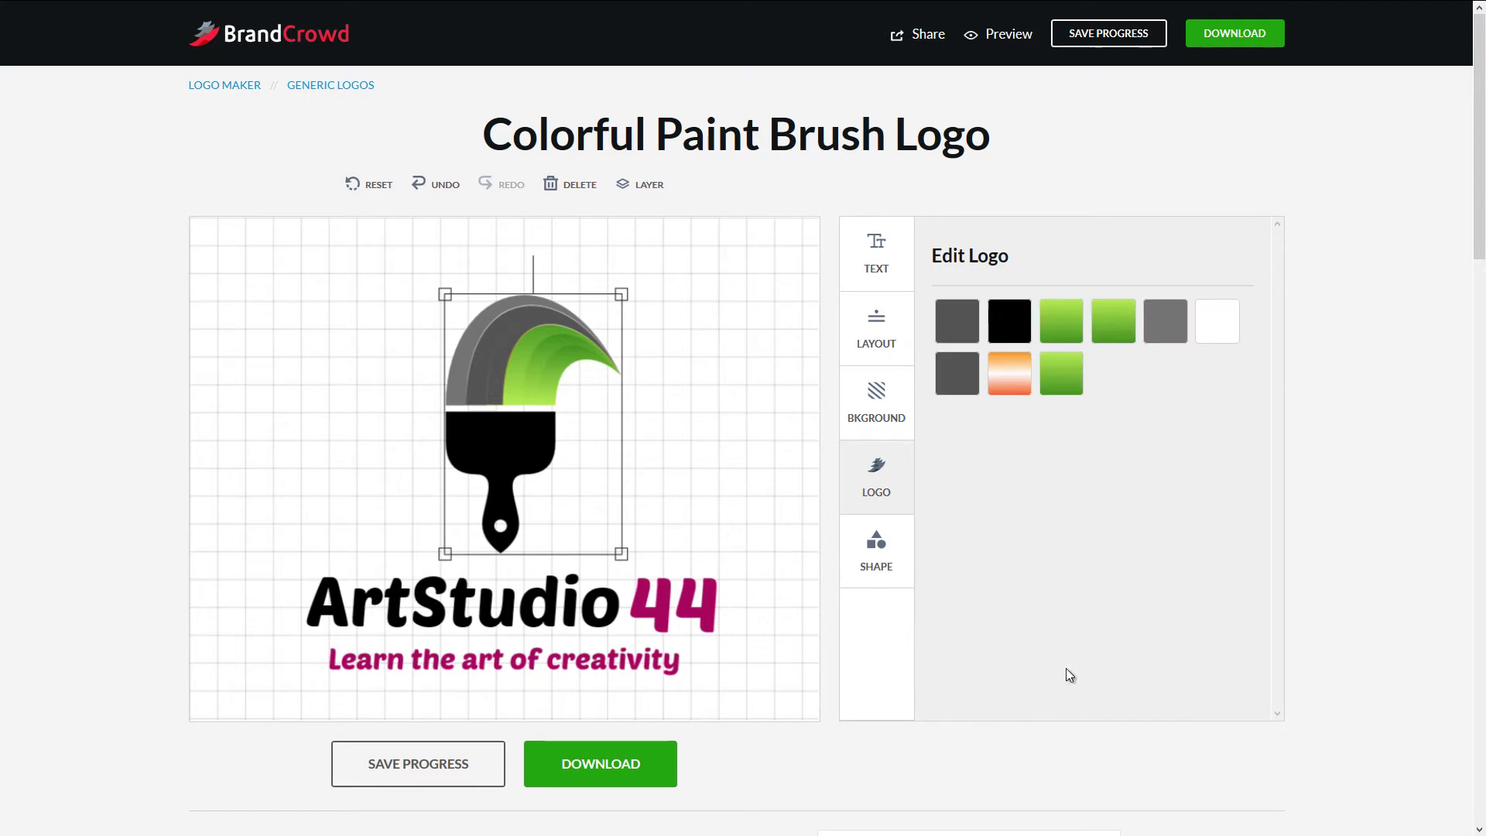
pyautogui.click(1028, 373)
pyautogui.scroll(-1, 1053, 600)
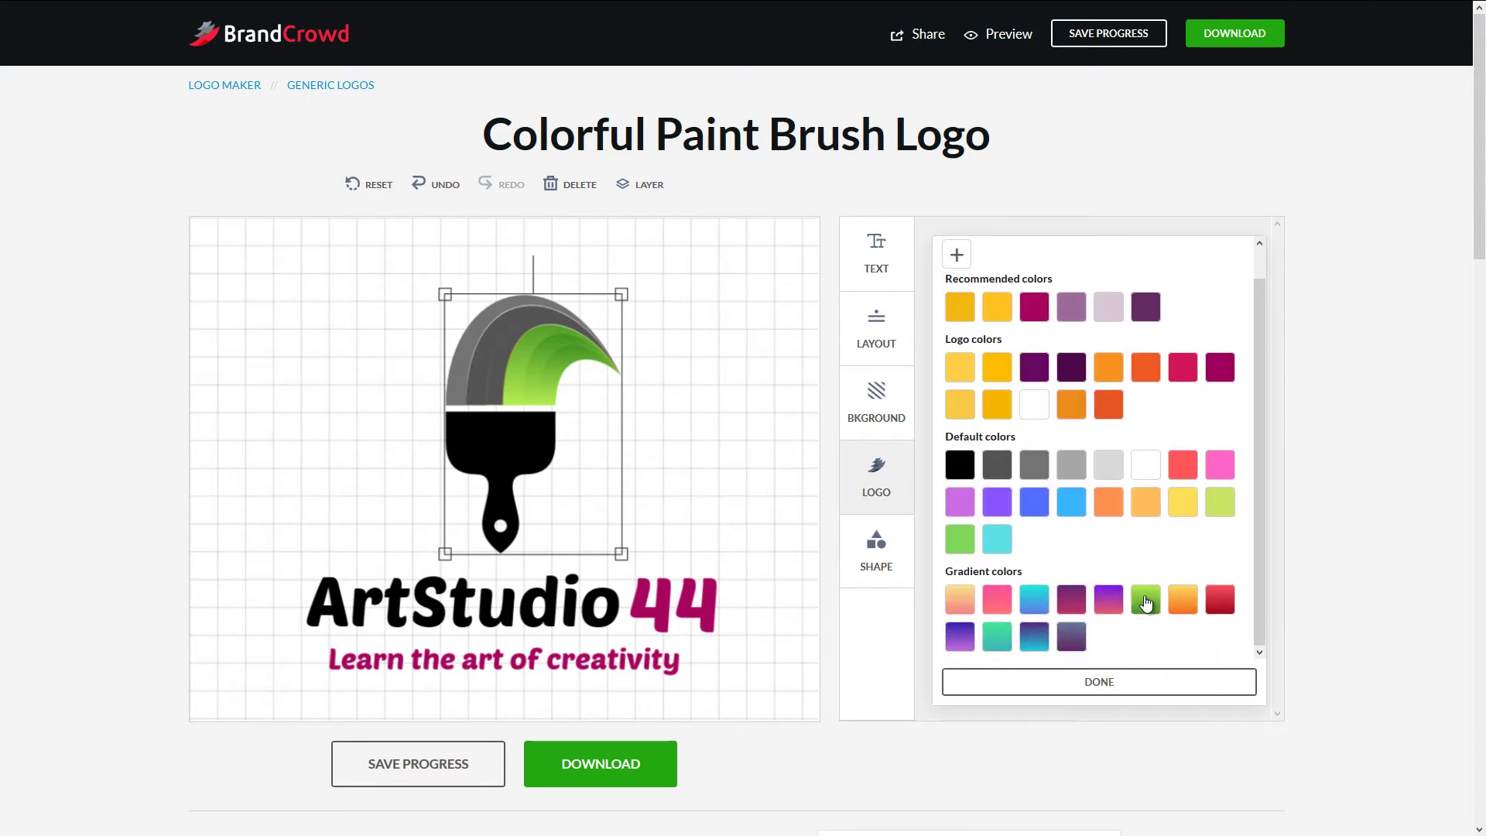
pyautogui.click(1146, 601)
# - Give the 44 a green gradient colour
pyautogui.click(1120, 685)
pyautogui.click(677, 608)
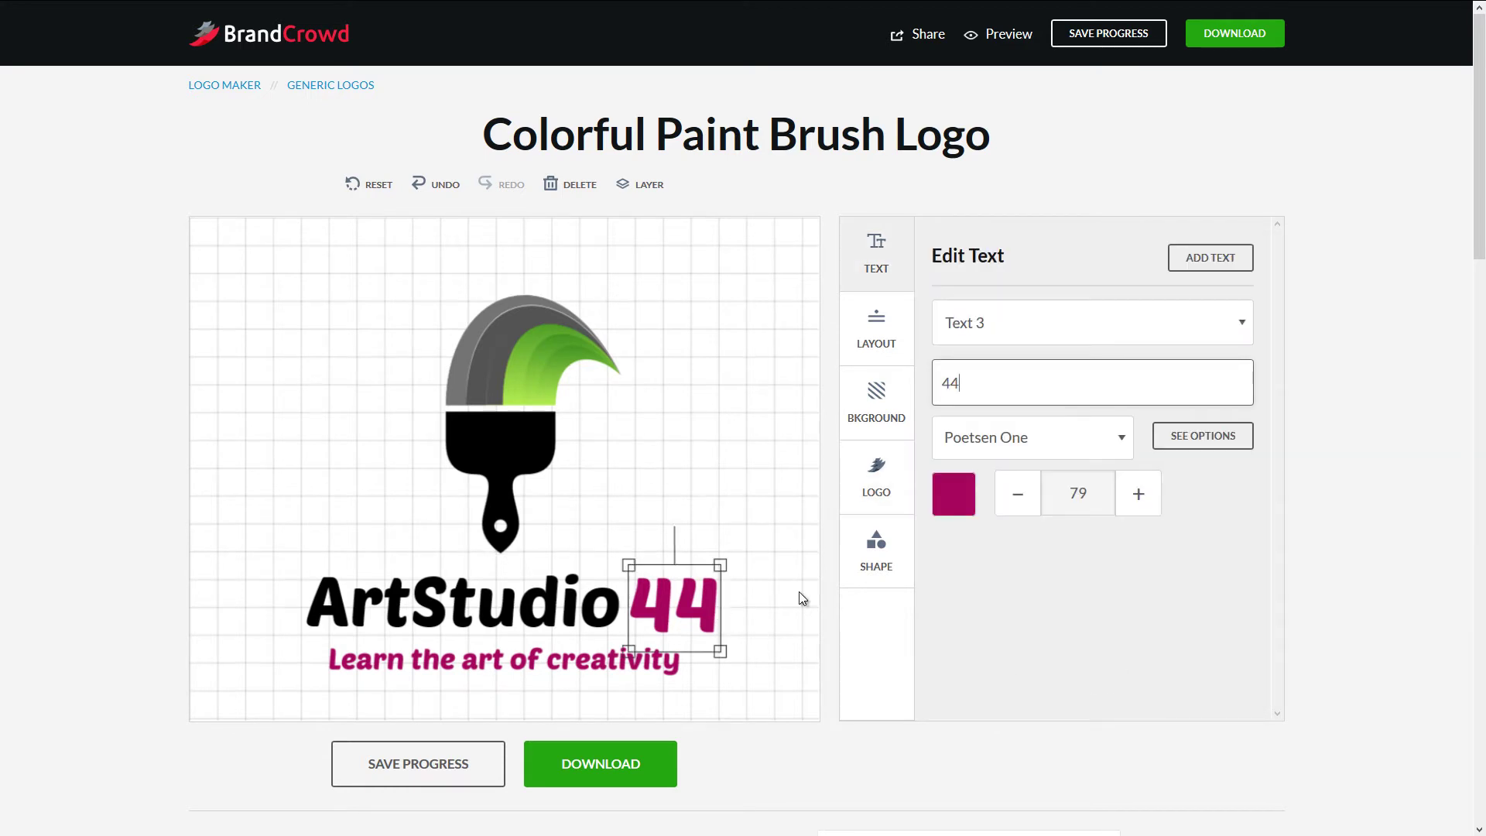
pyautogui.click(965, 508)
pyautogui.scroll(-1, 1174, 601)
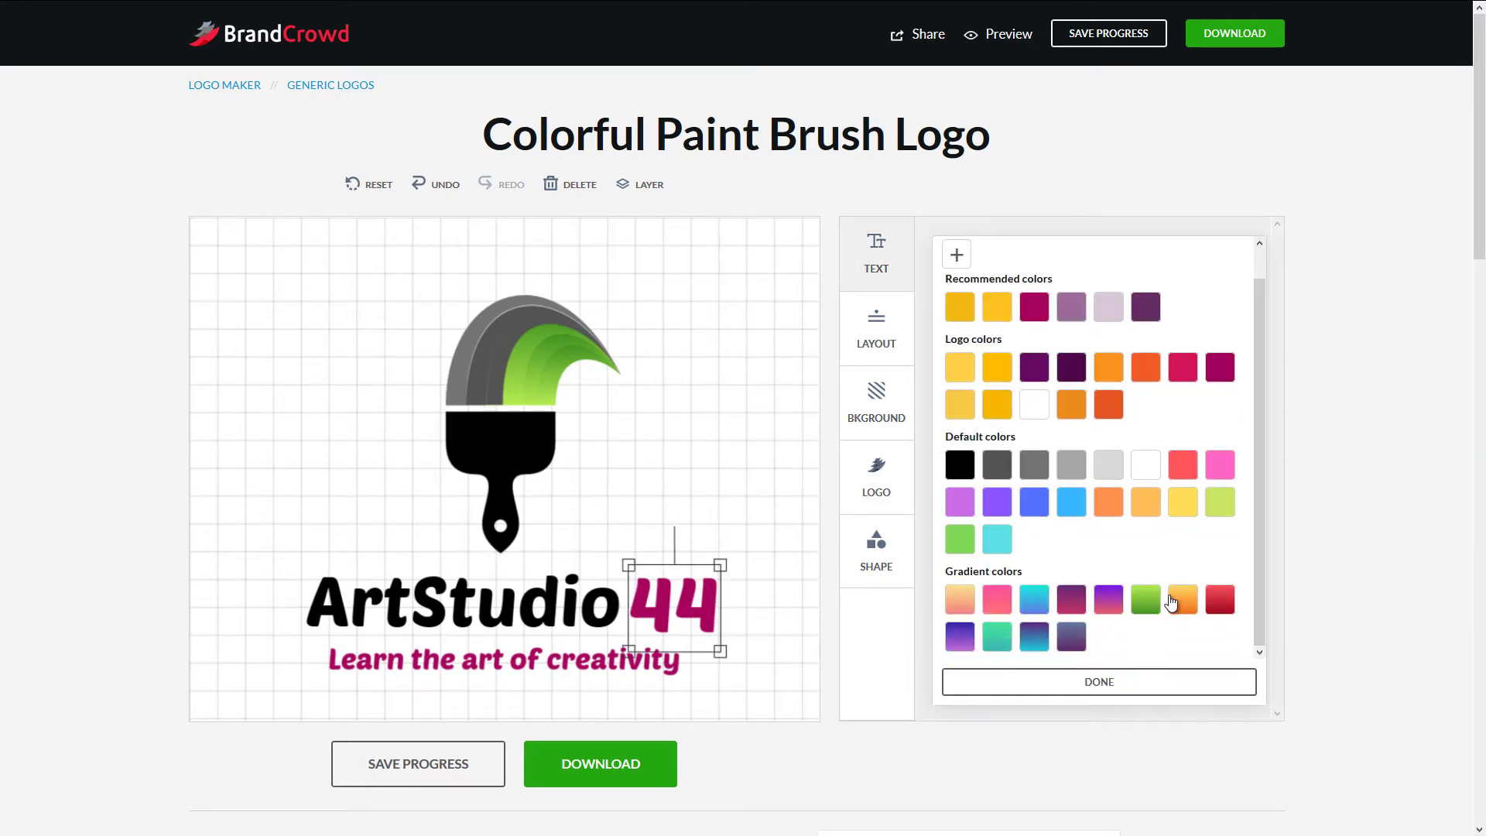
pyautogui.click(1146, 602)
pyautogui.click(804, 540)
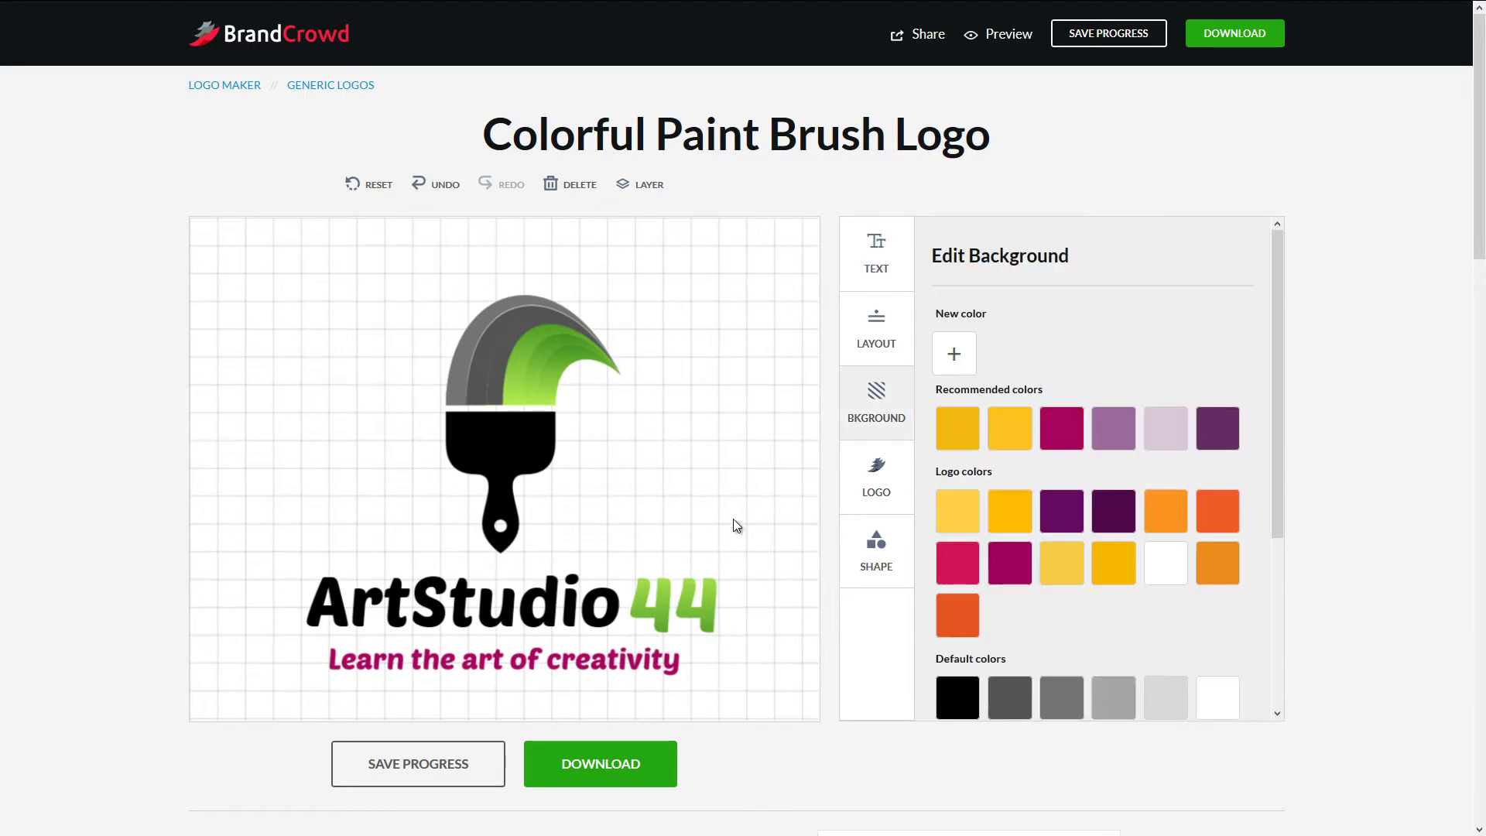
# - Colour the tagline with a custom dark green, 374B29
pyautogui.click(681, 660)
pyautogui.click(988, 382)
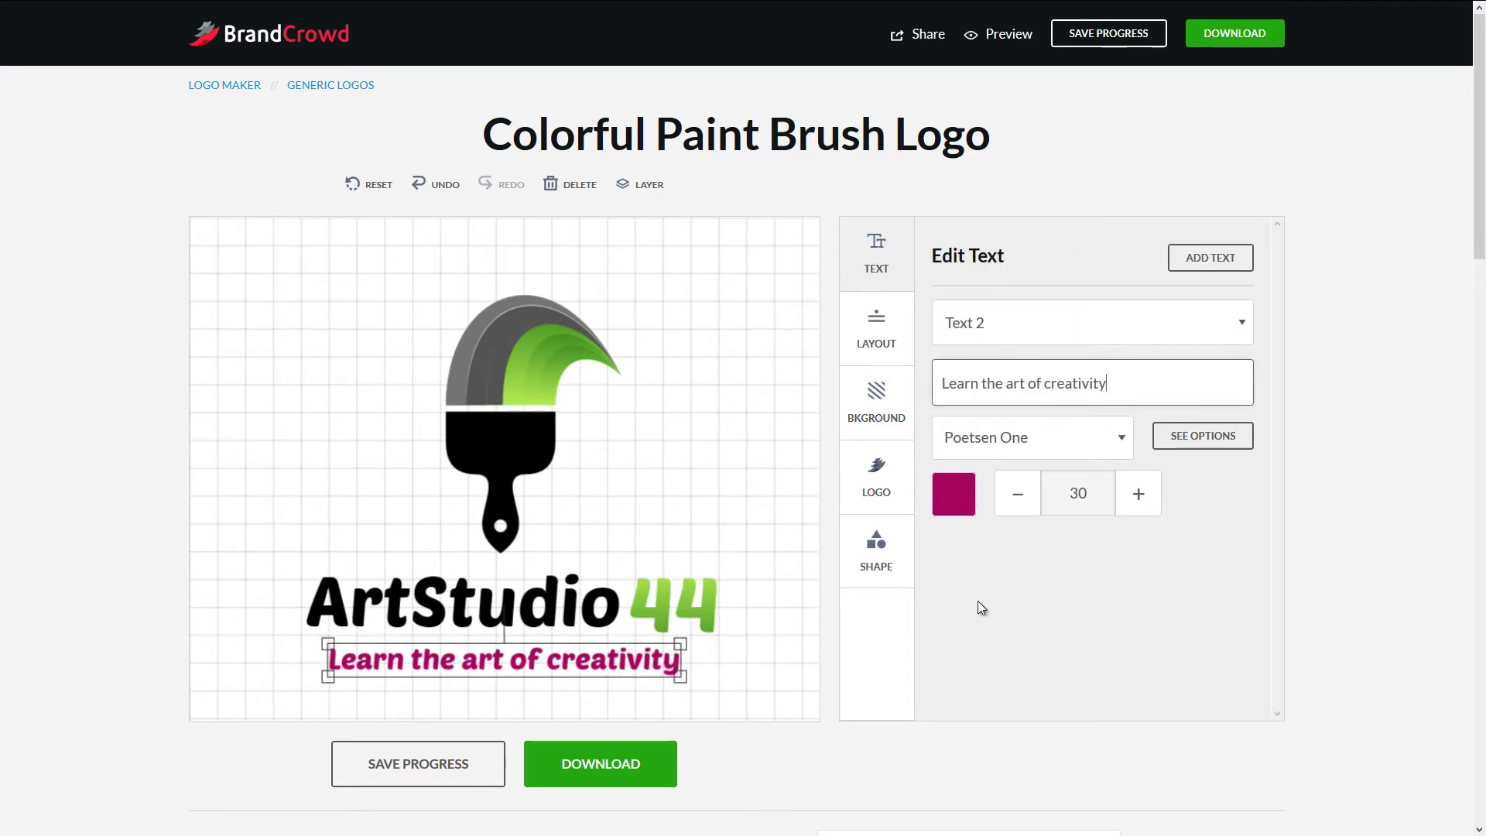
pyautogui.click(957, 508)
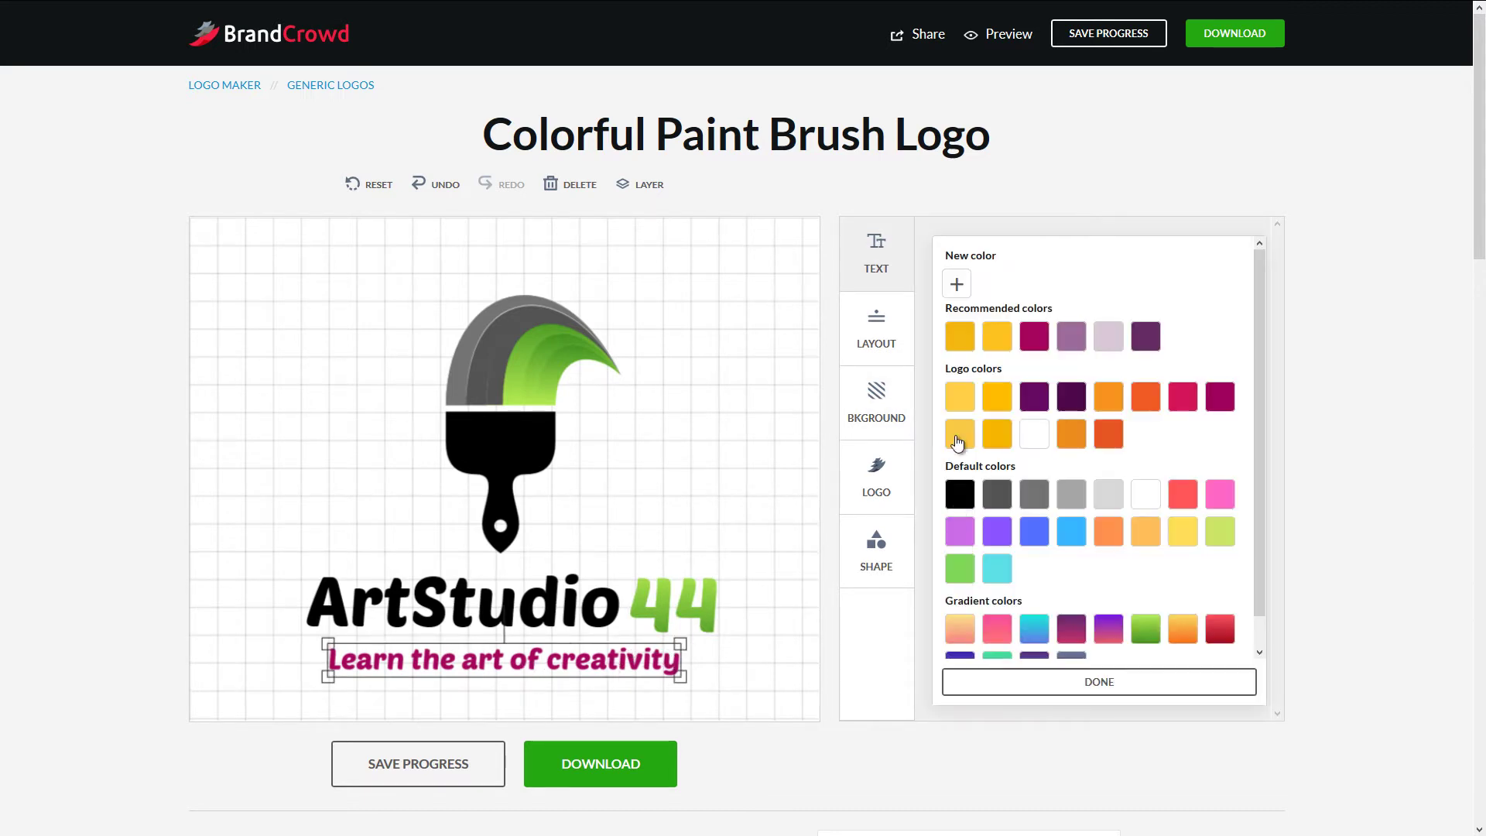
pyautogui.click(958, 284)
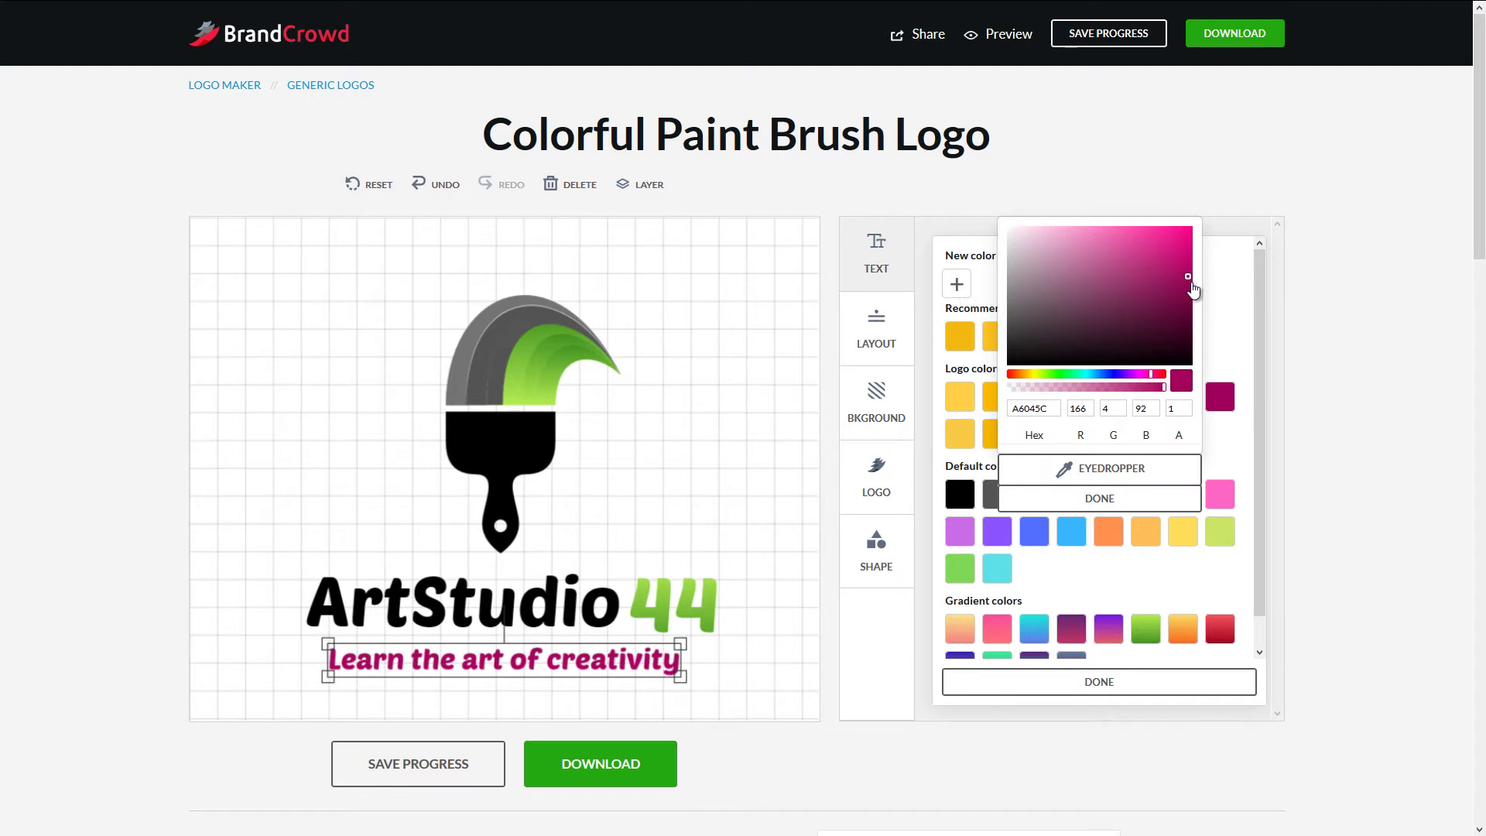
pyautogui.moveTo(1161, 298)
pyautogui.mouseDown()
pyautogui.moveTo(1106, 297)
pyautogui.moveTo(1145, 297)
pyautogui.mouseUp()
pyautogui.click(1054, 374)
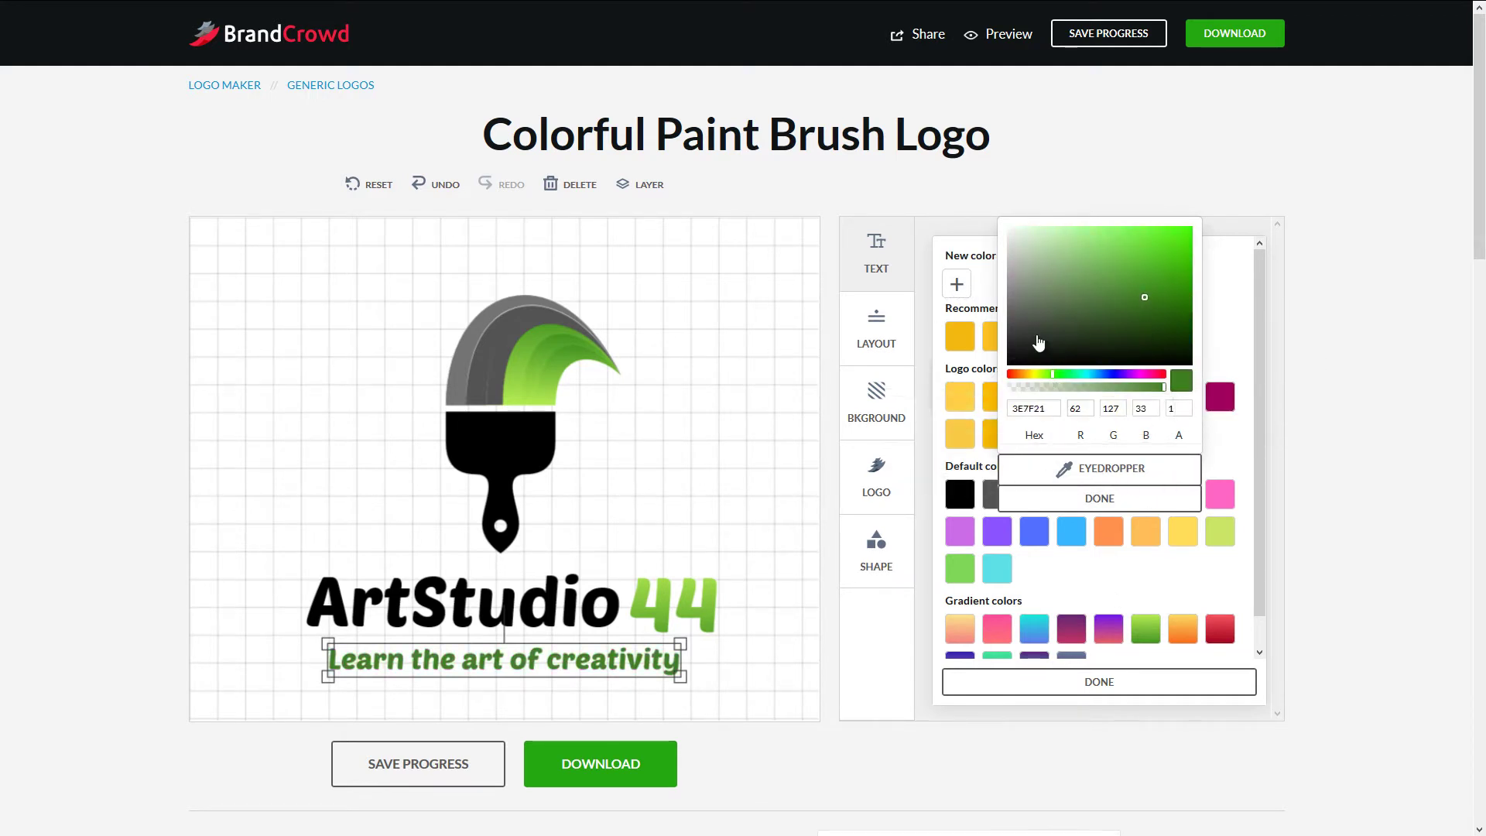
pyautogui.moveTo(1039, 343); pyautogui.dragTo(1091, 333)
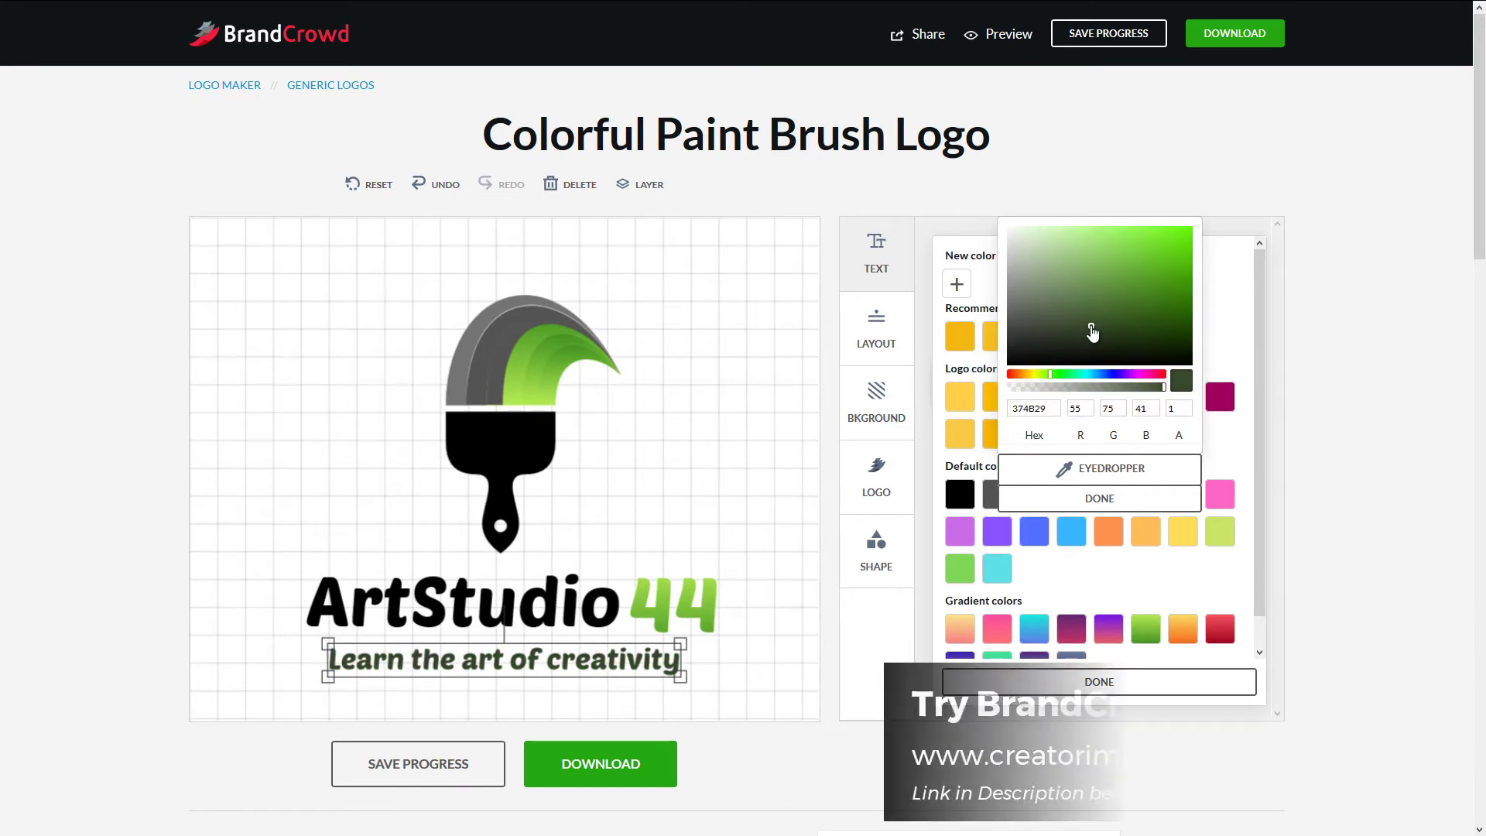
pyautogui.click(1081, 499)
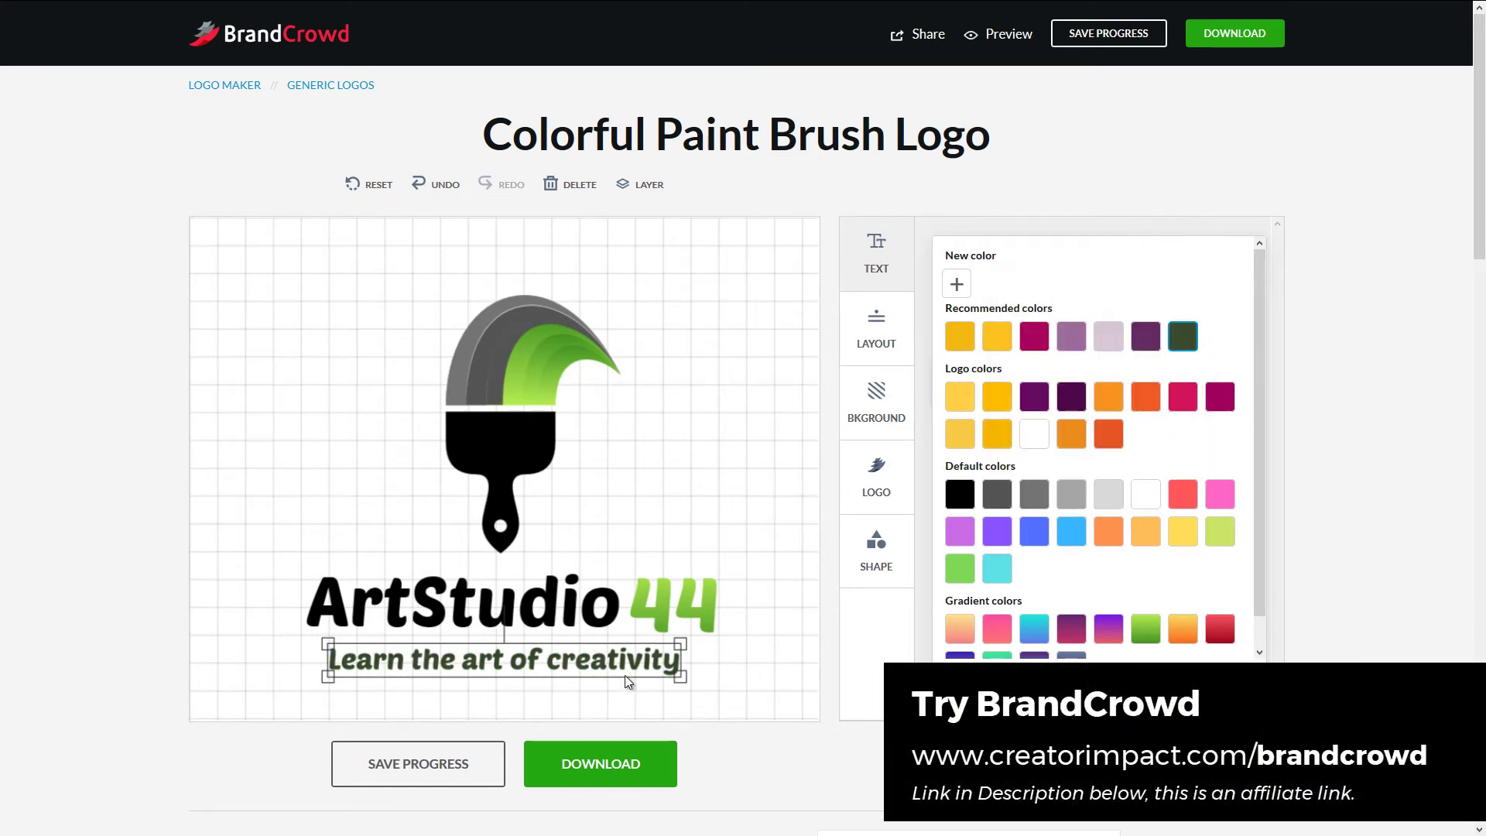
pyautogui.click(690, 545)
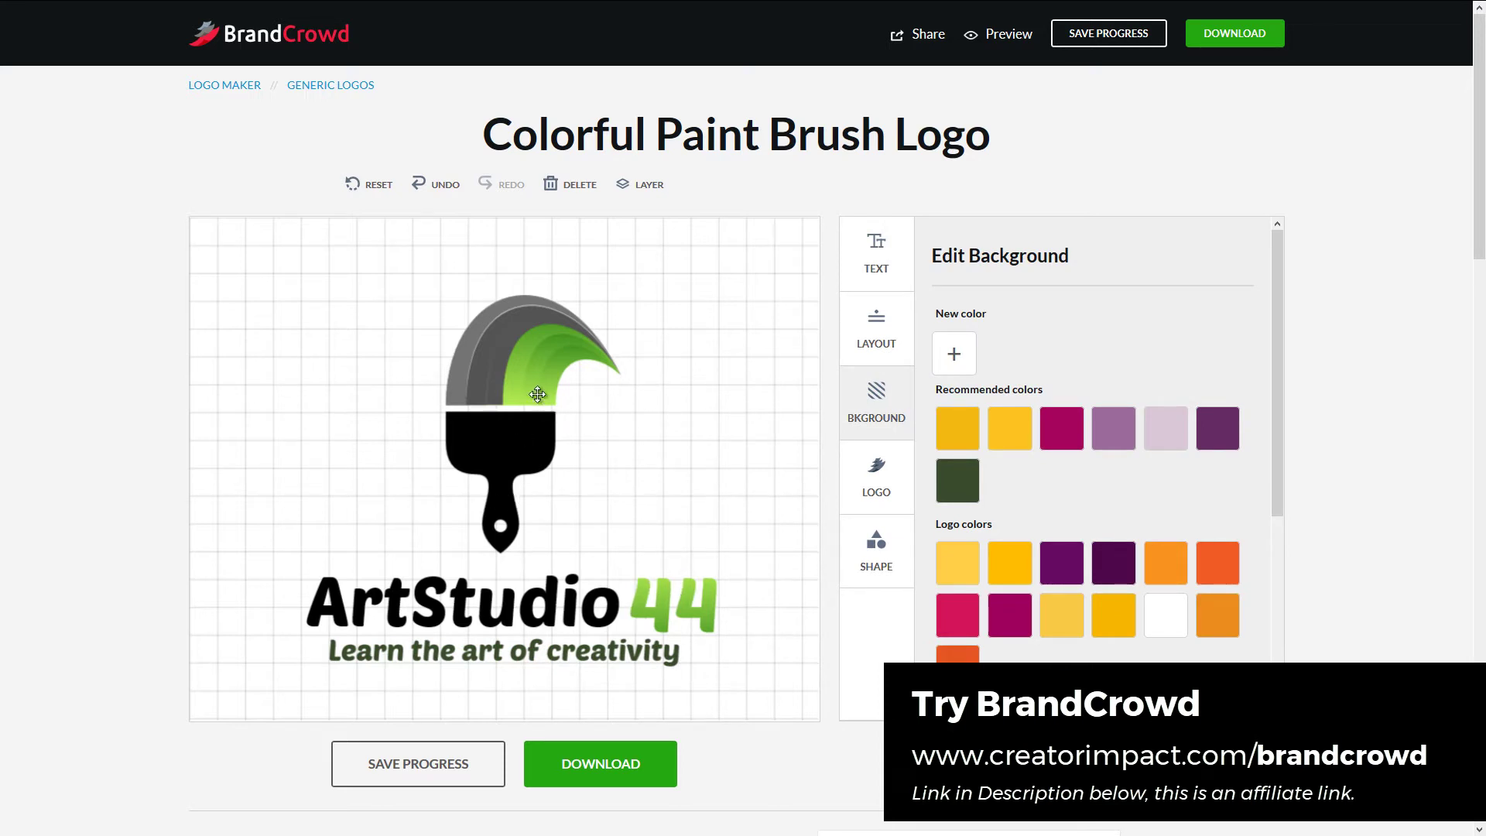
# - Recolor the brush head's dark gray band to the custom hex color 444444
pyautogui.click(497, 355)
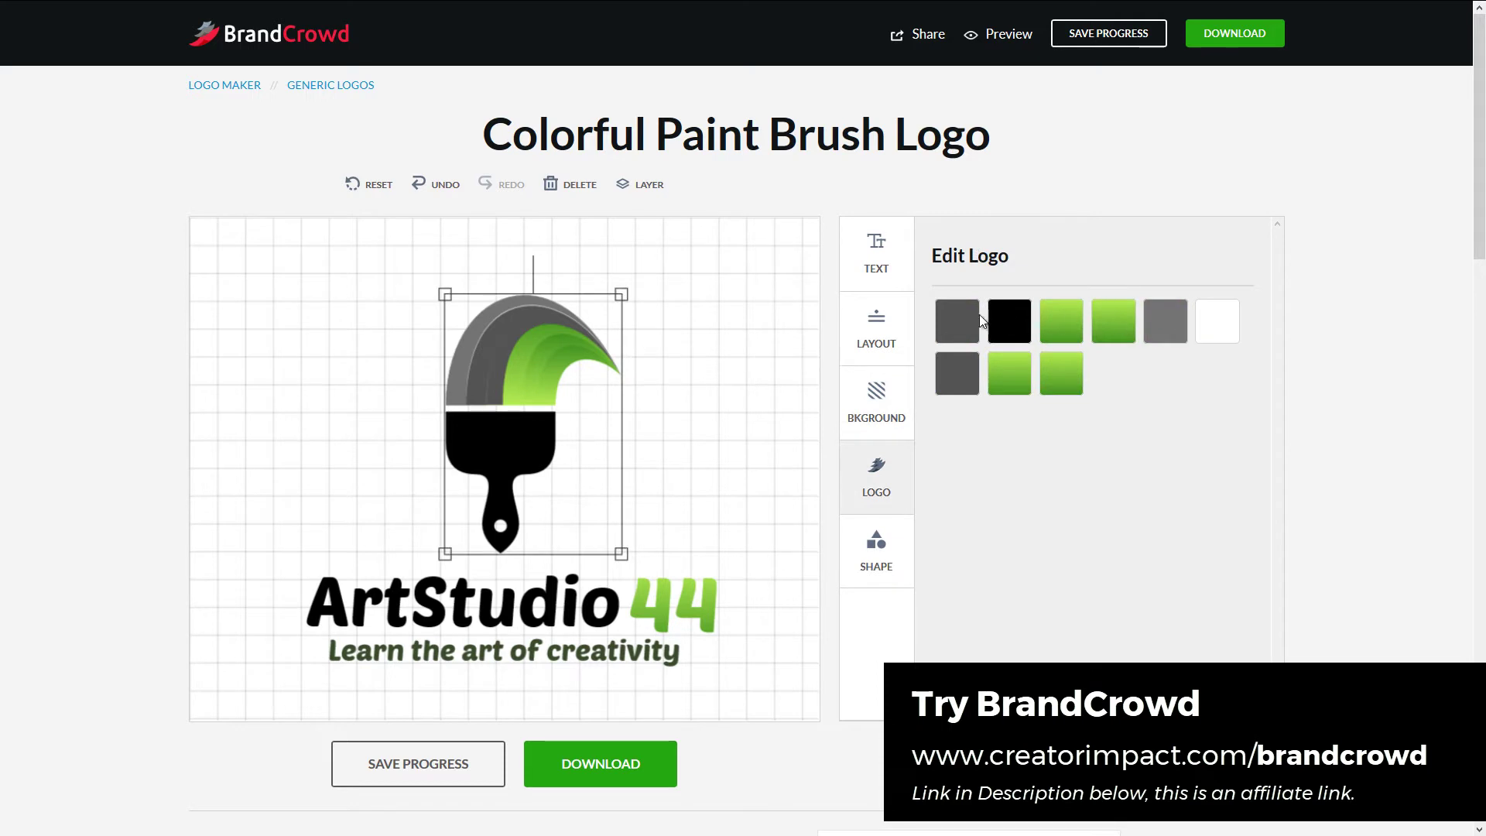
pyautogui.click(957, 373)
pyautogui.click(957, 285)
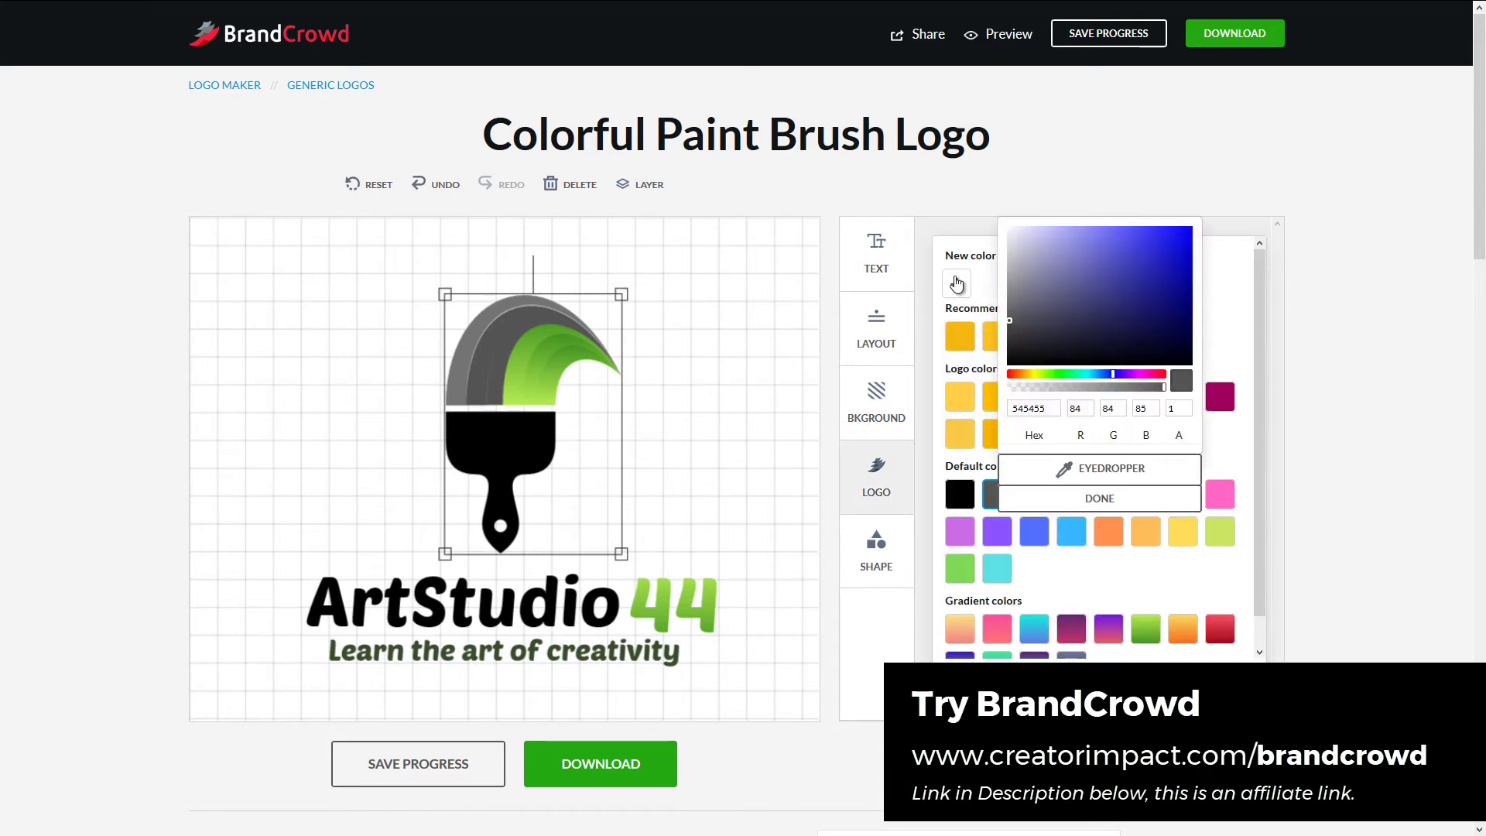
pyautogui.click(1059, 337)
pyautogui.moveTo(1056, 338)
pyautogui.mouseDown()
pyautogui.moveTo(1016, 341)
pyautogui.moveTo(1008, 312)
pyautogui.moveTo(1015, 334)
pyautogui.moveTo(1036, 328)
pyautogui.moveTo(988, 321)
pyautogui.moveTo(992, 335)
pyautogui.mouseUp()
pyautogui.click(1017, 330)
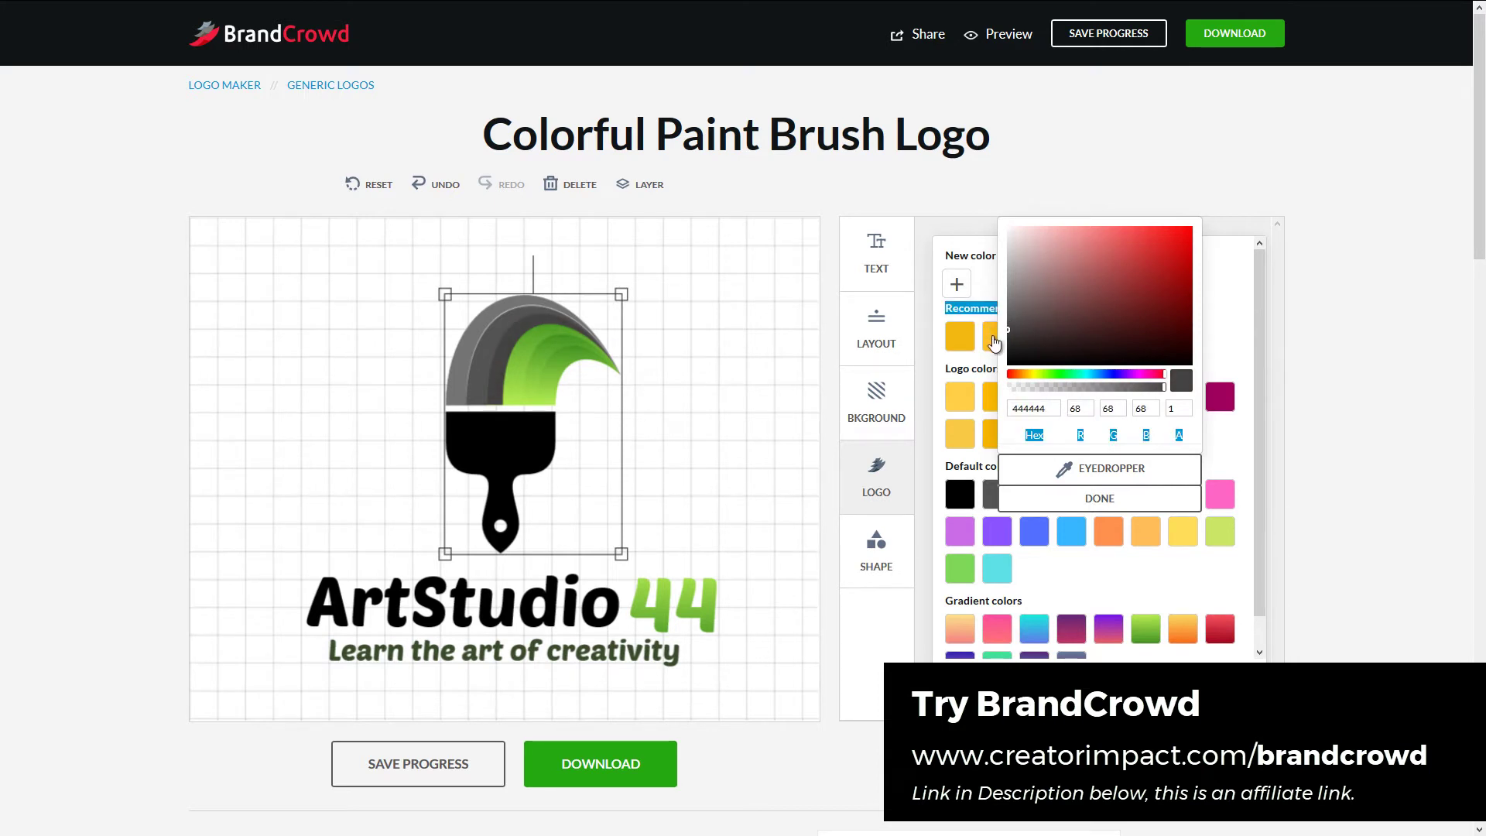
pyautogui.click(670, 396)
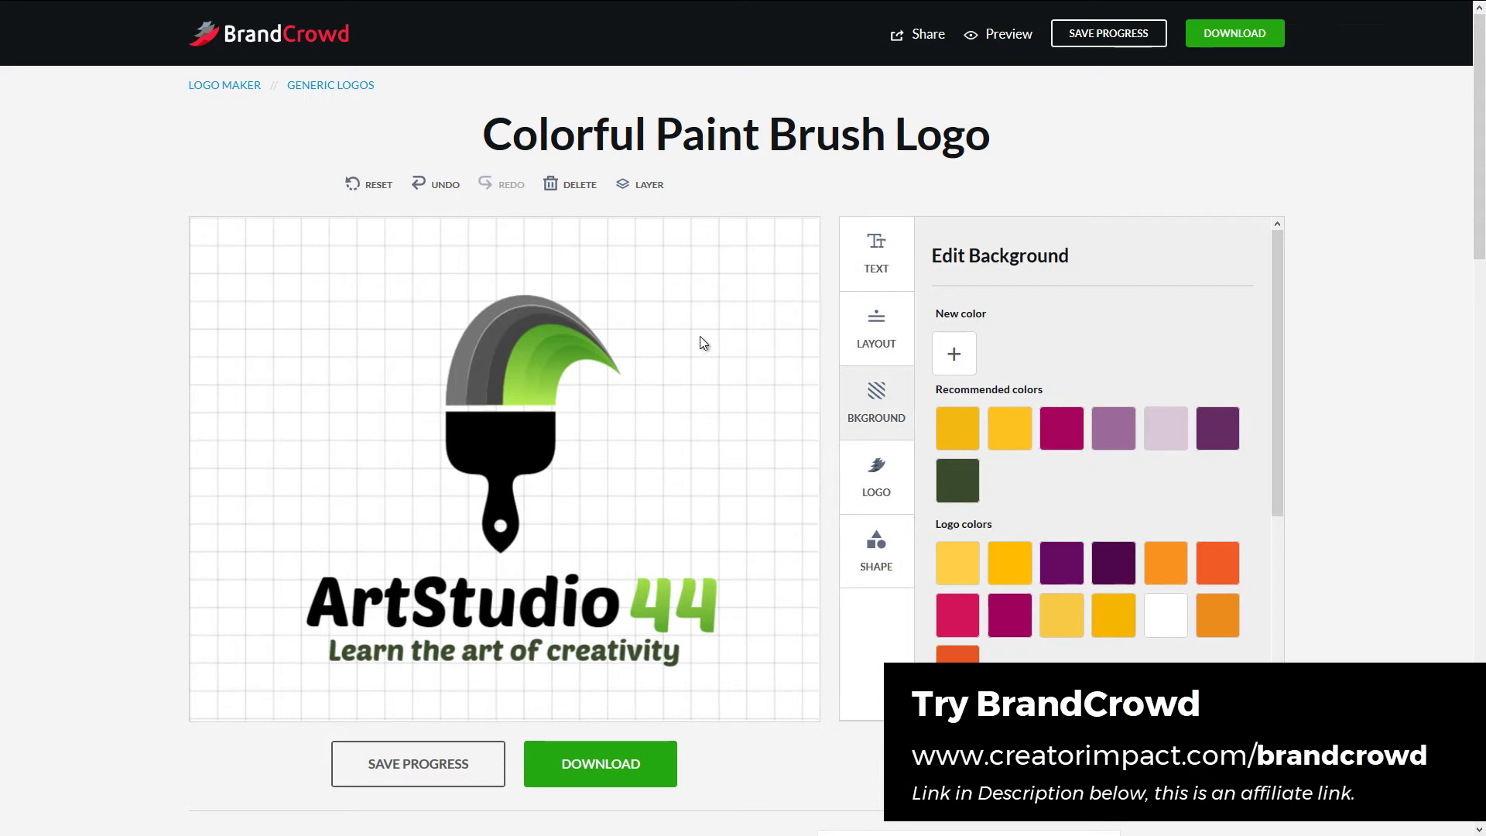
# - Preview the four alternative layouts, then reset to brush above ArtStudio44
pyautogui.click(876, 334)
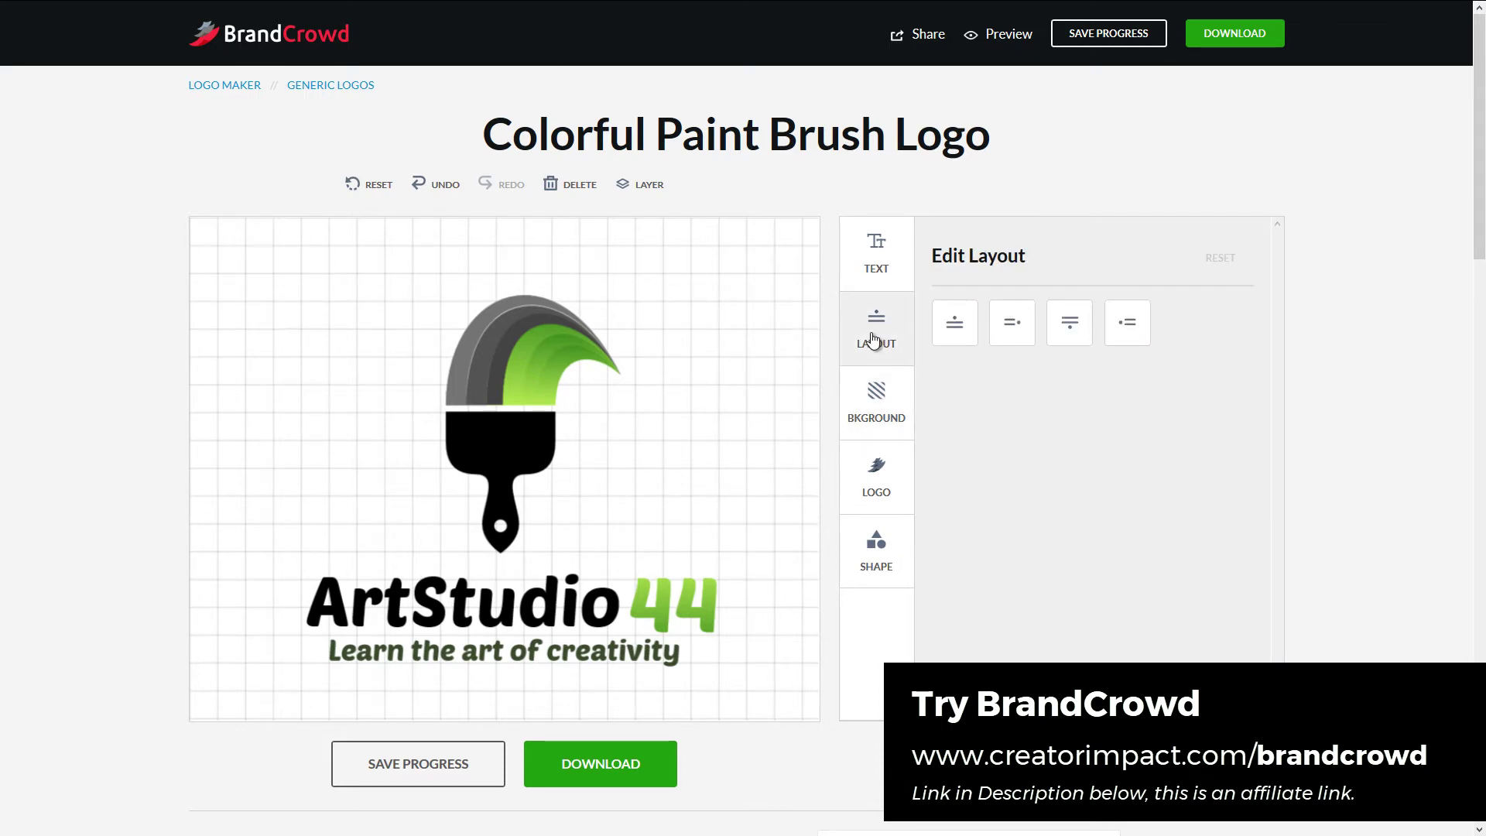
pyautogui.click(948, 333)
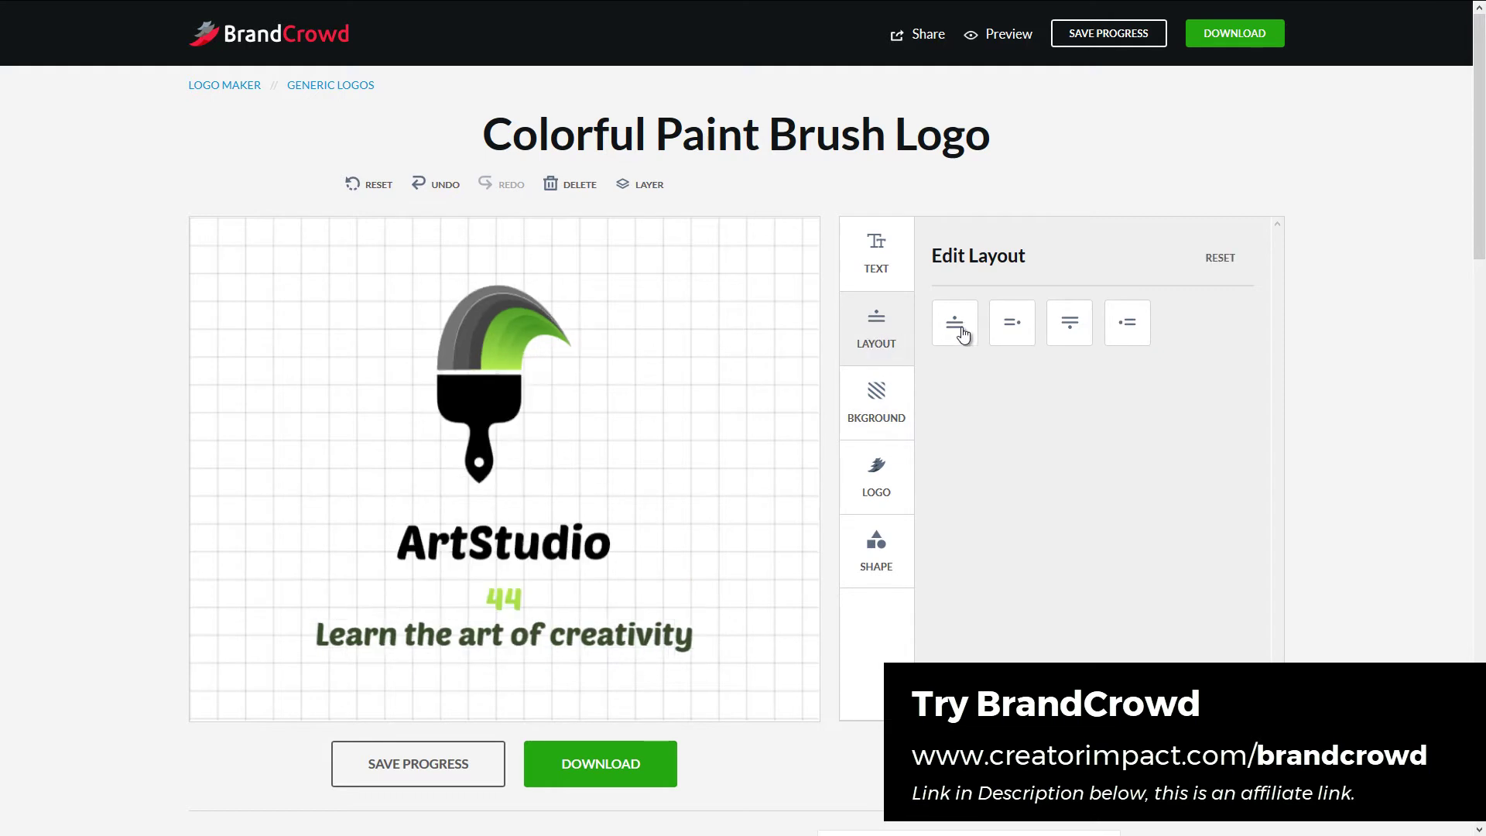
pyautogui.click(1012, 338)
pyautogui.click(1061, 329)
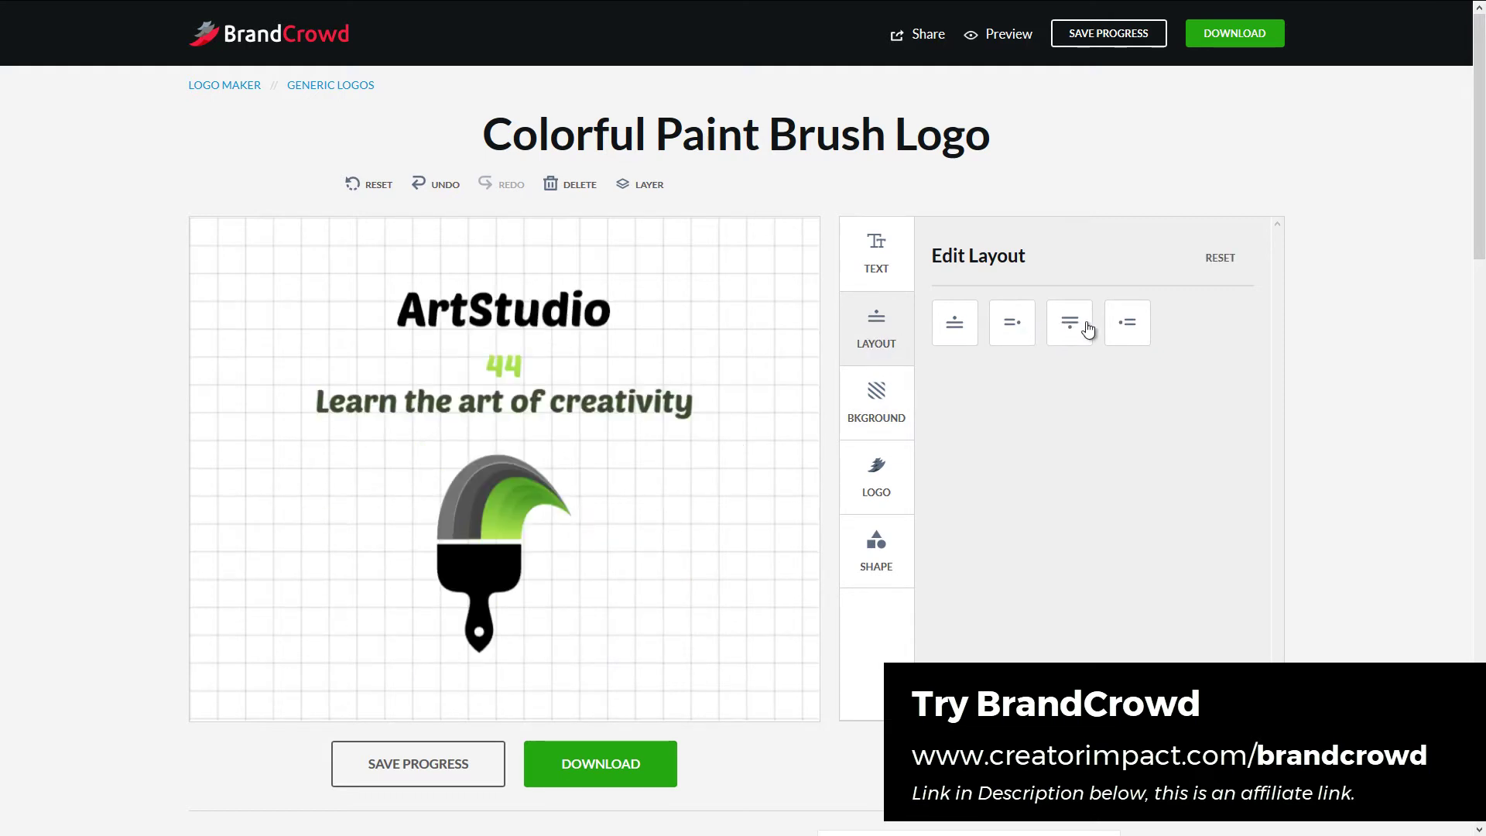
pyautogui.click(1121, 328)
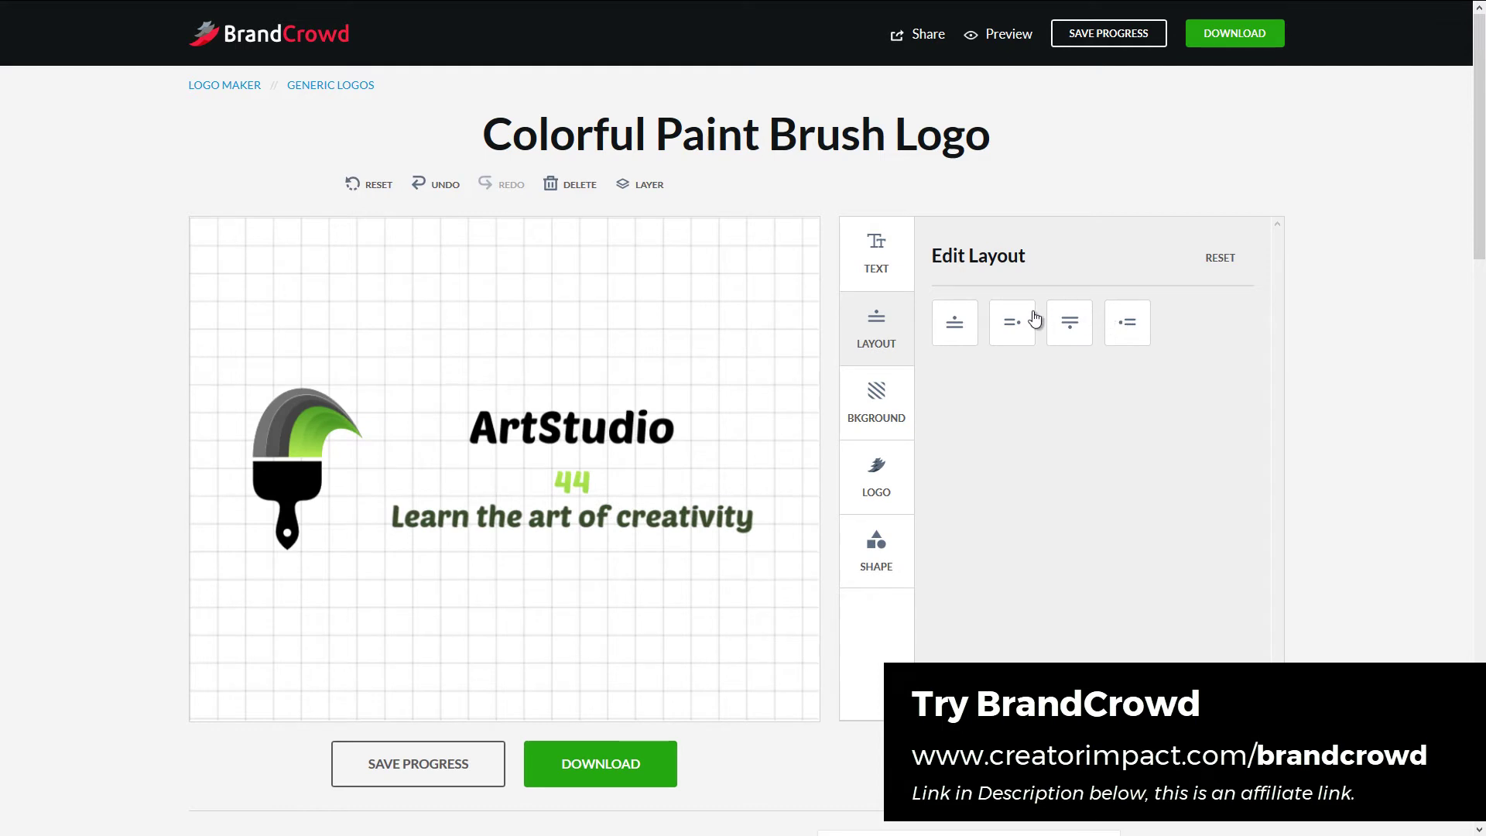
pyautogui.click(1214, 261)
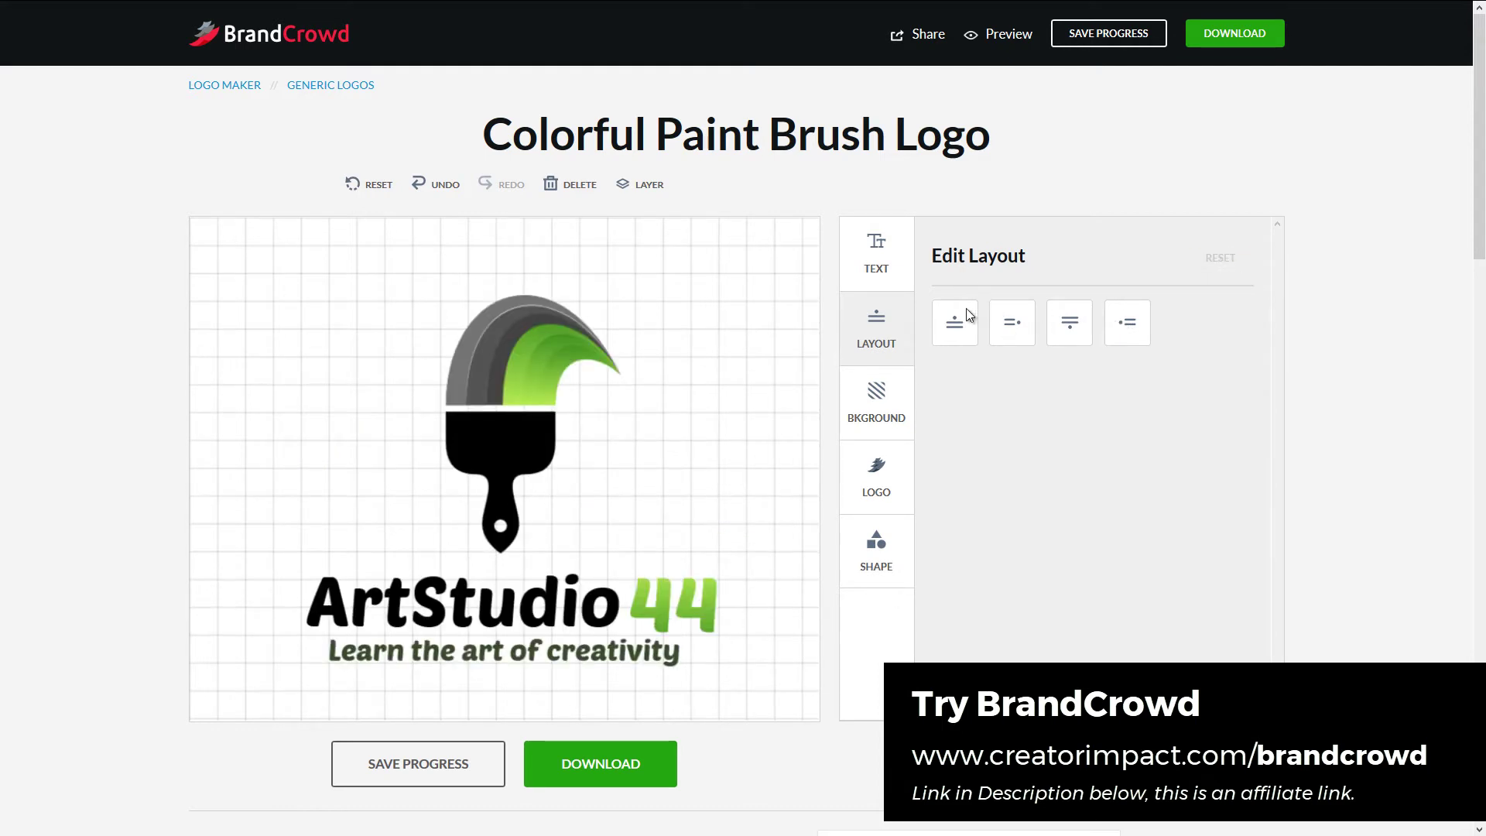
# - Move the paint-brush logo slightly left and make it slightly smaller
pyautogui.click(557, 430)
pyautogui.moveTo(558, 430)
pyautogui.mouseDown()
pyautogui.moveTo(464, 440)
pyautogui.moveTo(491, 432)
pyautogui.mouseUp()
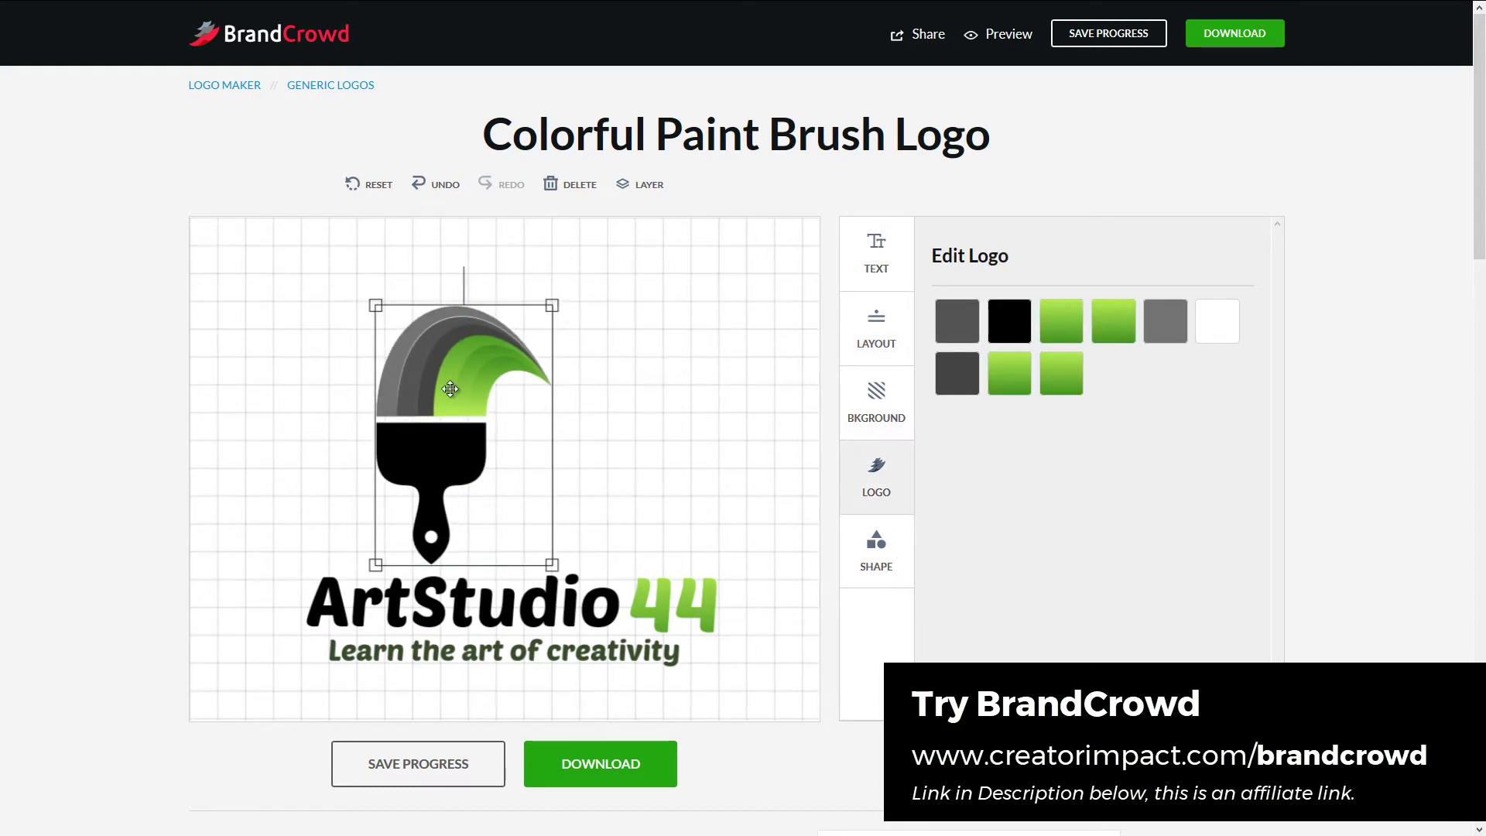
pyautogui.moveTo(555, 574)
pyautogui.mouseDown()
pyautogui.moveTo(523, 526)
pyautogui.moveTo(551, 562)
pyautogui.mouseUp()
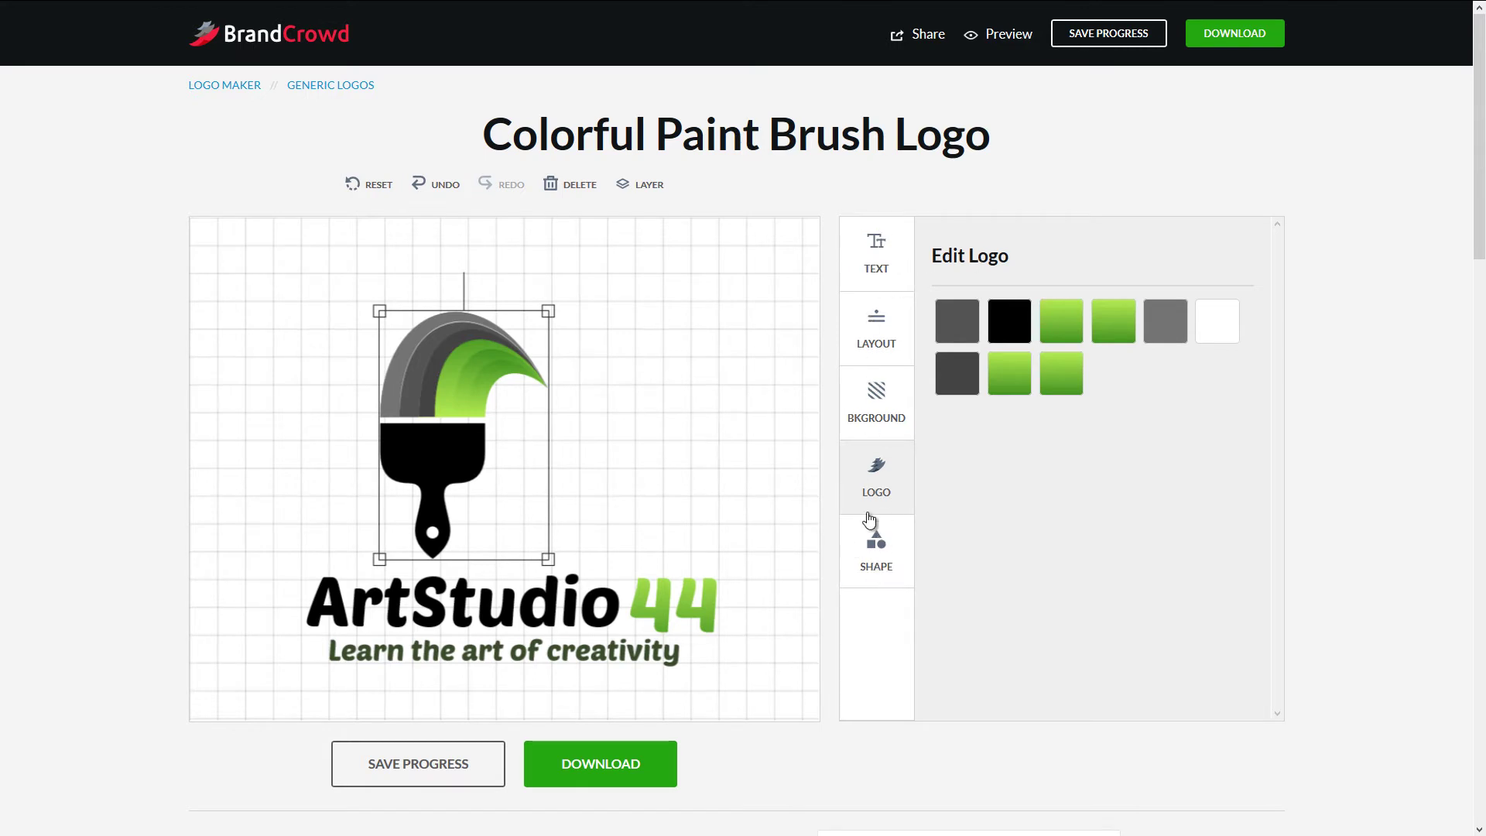
# - Rotate the brush logo to a diagonal tilt and reposition it above ArtStudio44
pyautogui.click(872, 544)
pyautogui.click(878, 244)
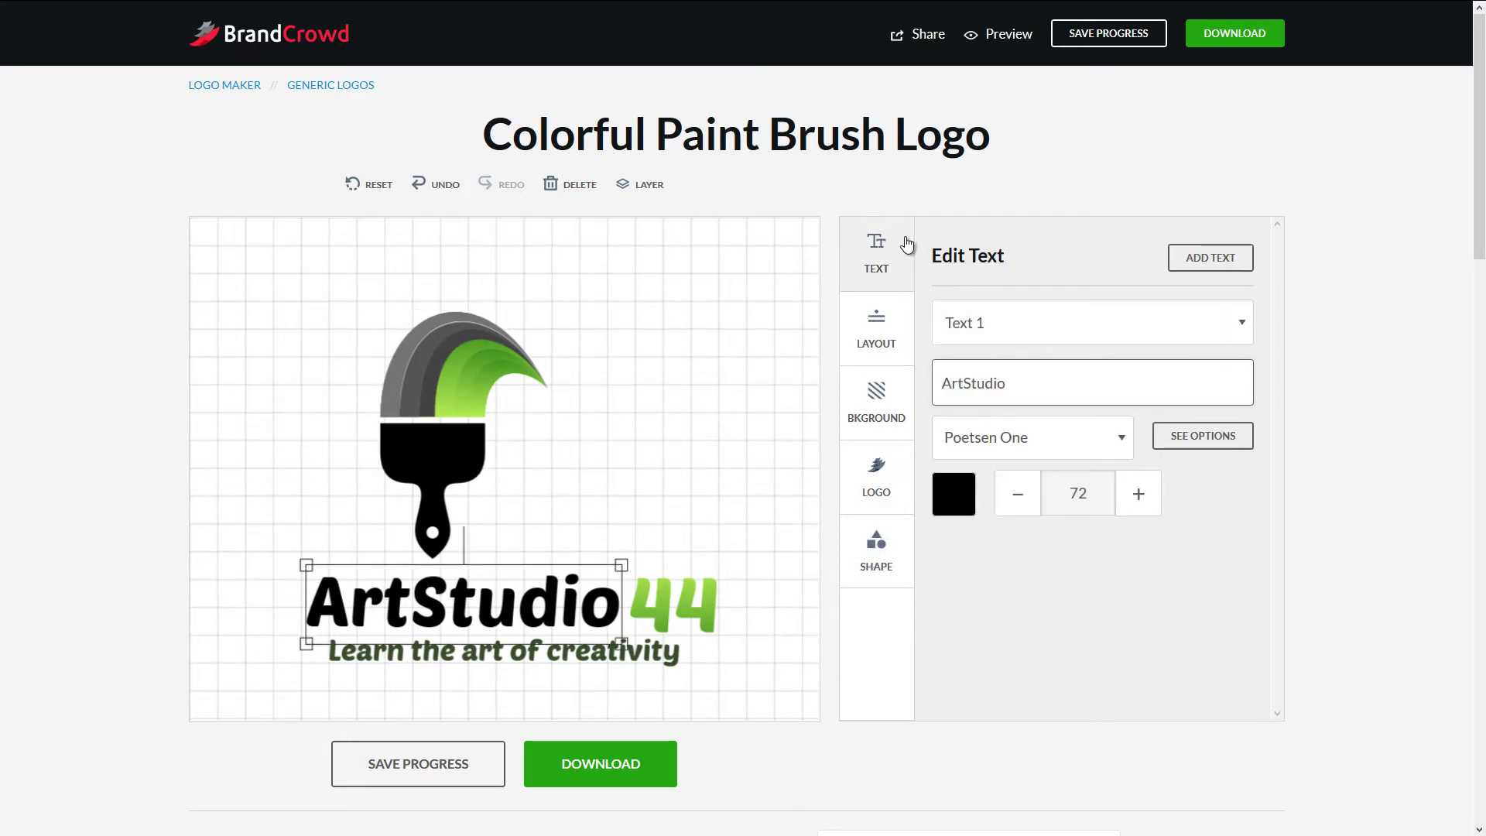
pyautogui.click(868, 356)
pyautogui.click(875, 395)
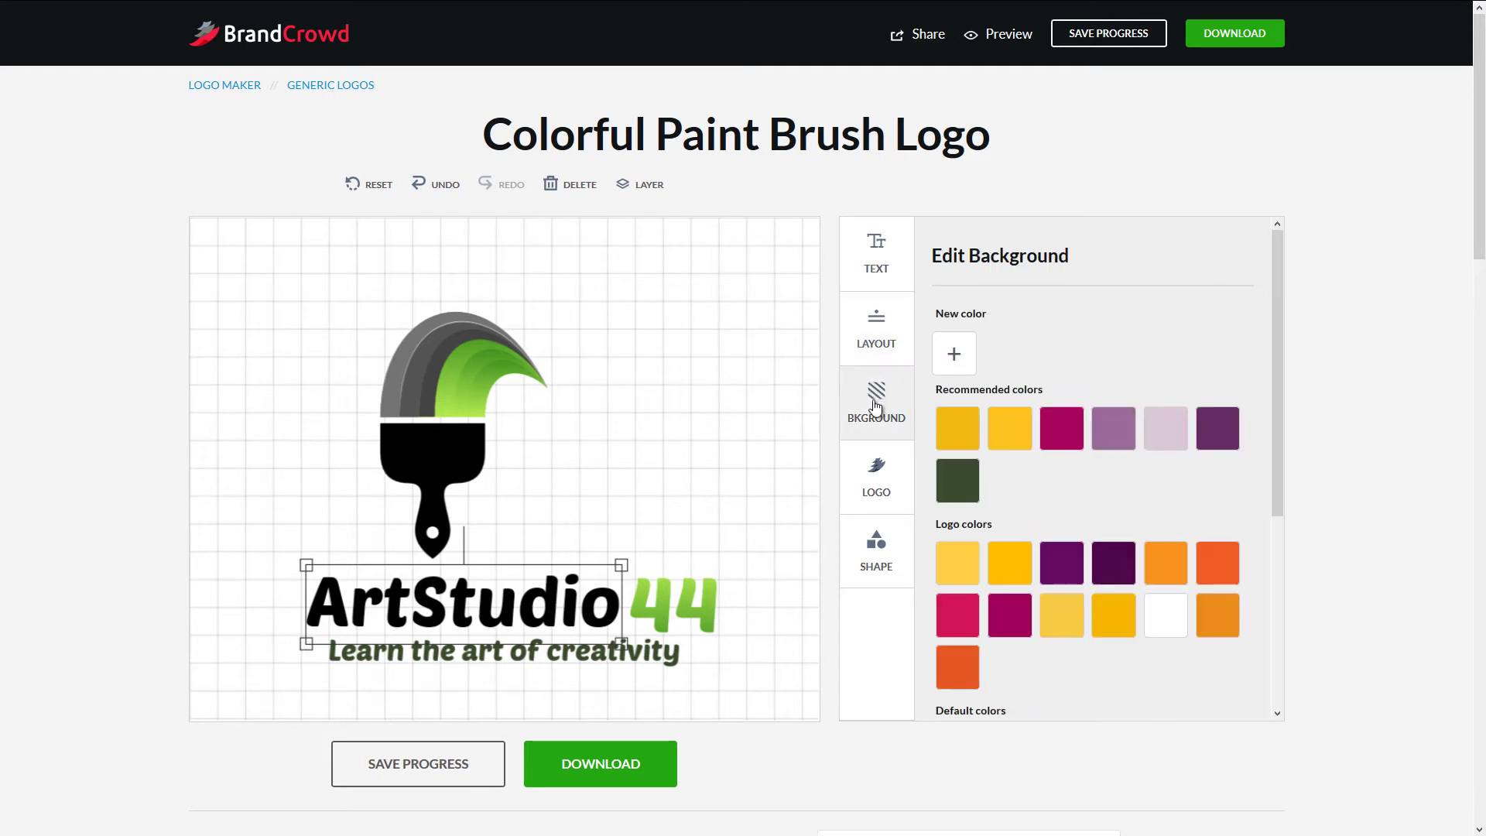
pyautogui.click(879, 502)
pyautogui.click(876, 545)
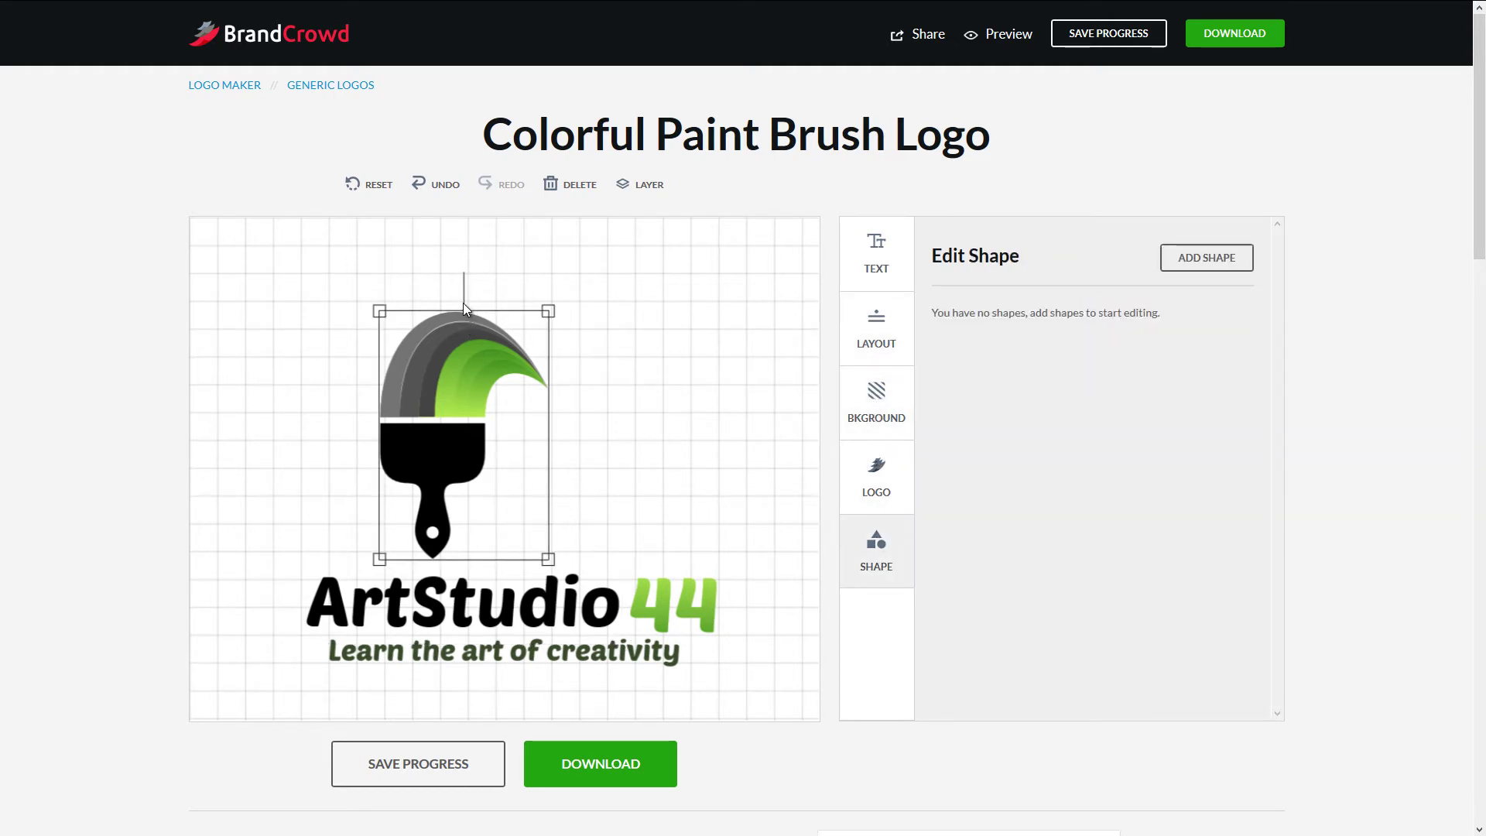
pyautogui.moveTo(464, 277)
pyautogui.mouseDown()
pyautogui.moveTo(503, 284)
pyautogui.moveTo(539, 333)
pyautogui.moveTo(517, 306)
pyautogui.moveTo(539, 326)
pyautogui.moveTo(359, 288)
pyautogui.moveTo(348, 320)
pyautogui.mouseUp()
pyautogui.moveTo(439, 430)
pyautogui.mouseDown()
pyautogui.moveTo(491, 422)
pyautogui.moveTo(491, 379)
pyautogui.mouseUp()
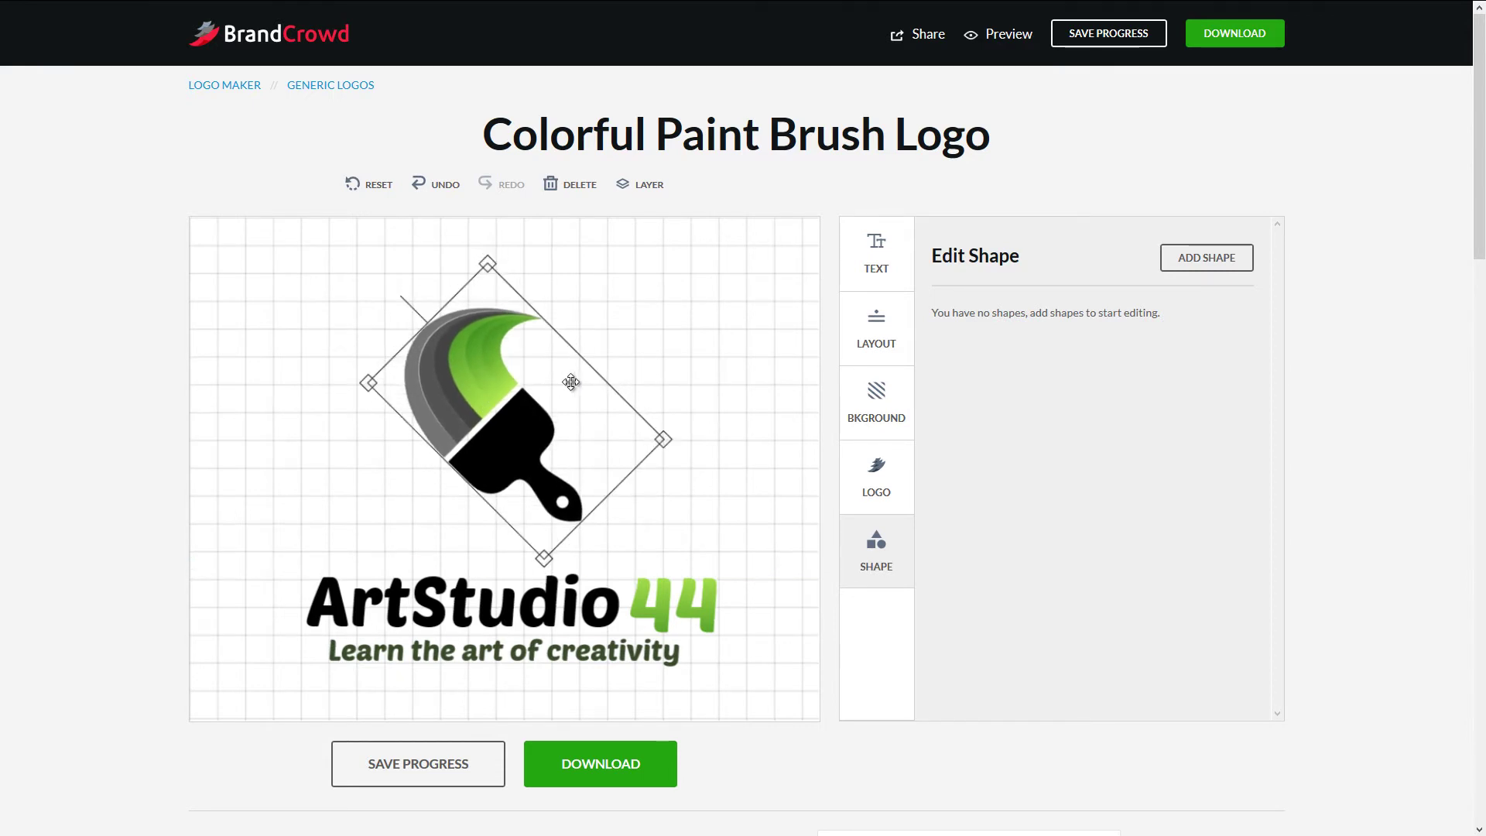
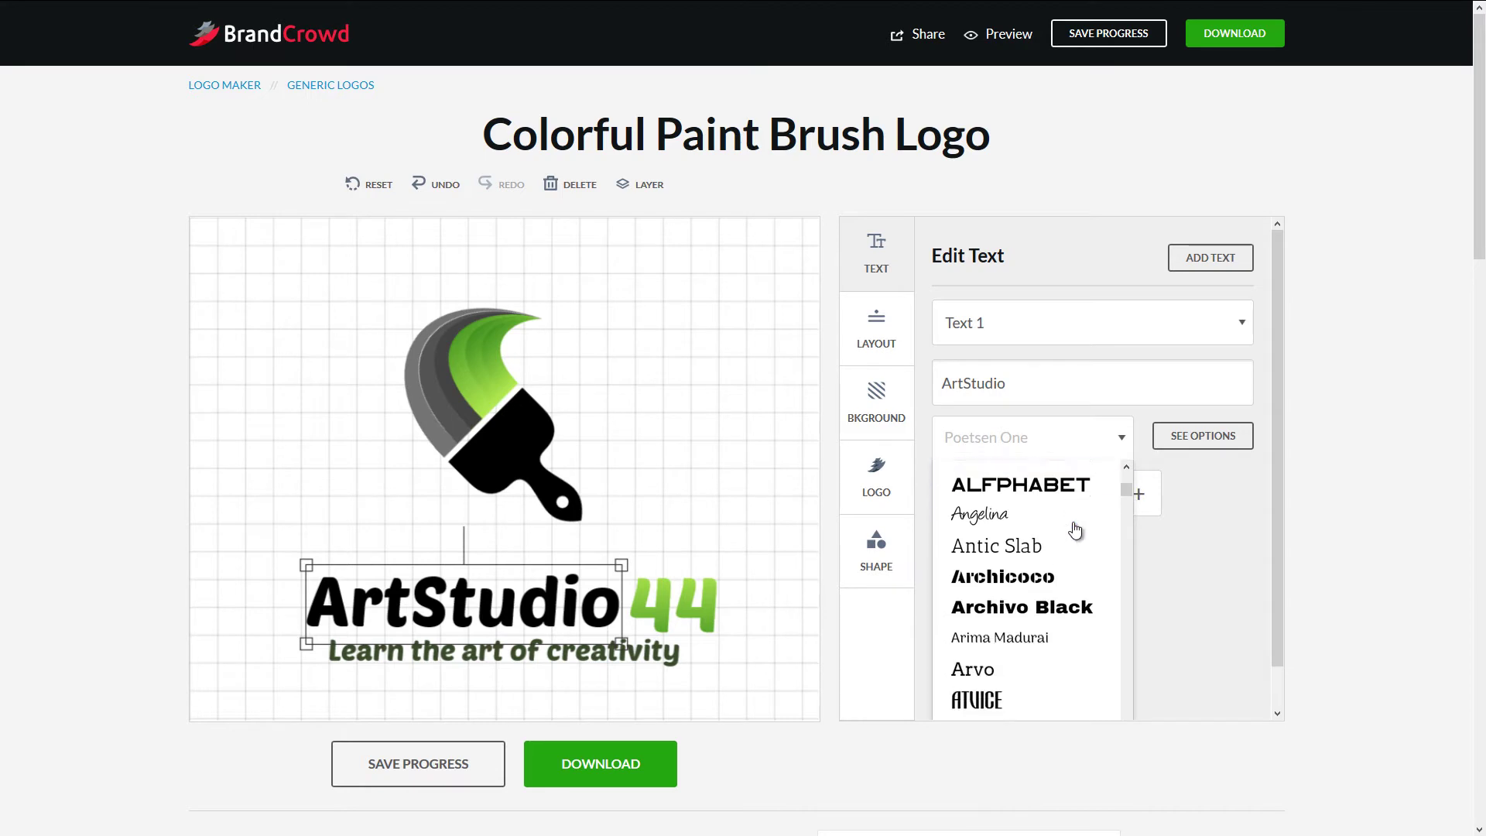
# - Try the Alfphabet font, then the Ledger font, on the ArtStudio text
pyautogui.click(1075, 483)
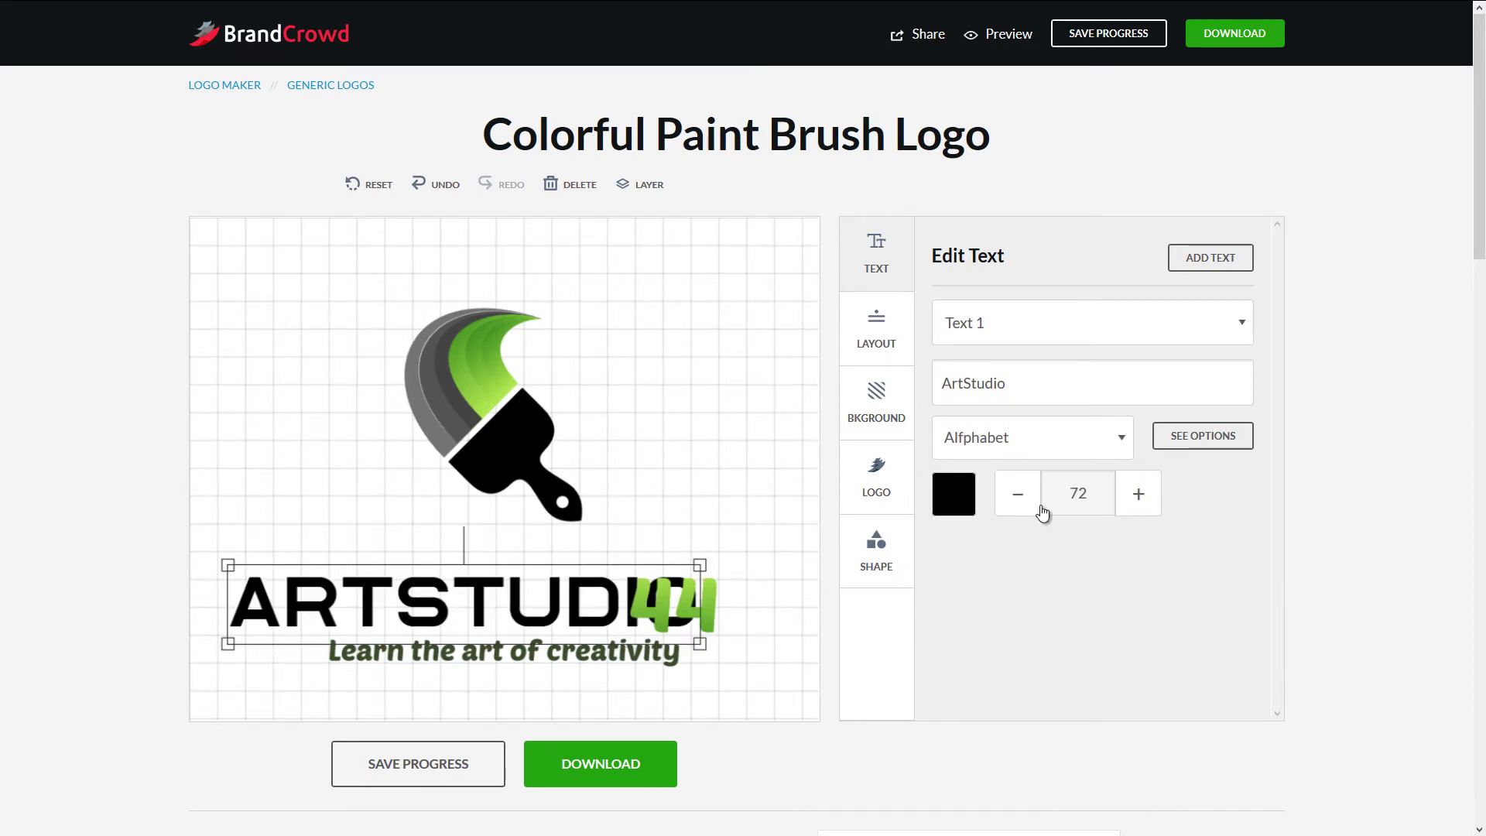
pyautogui.click(1118, 436)
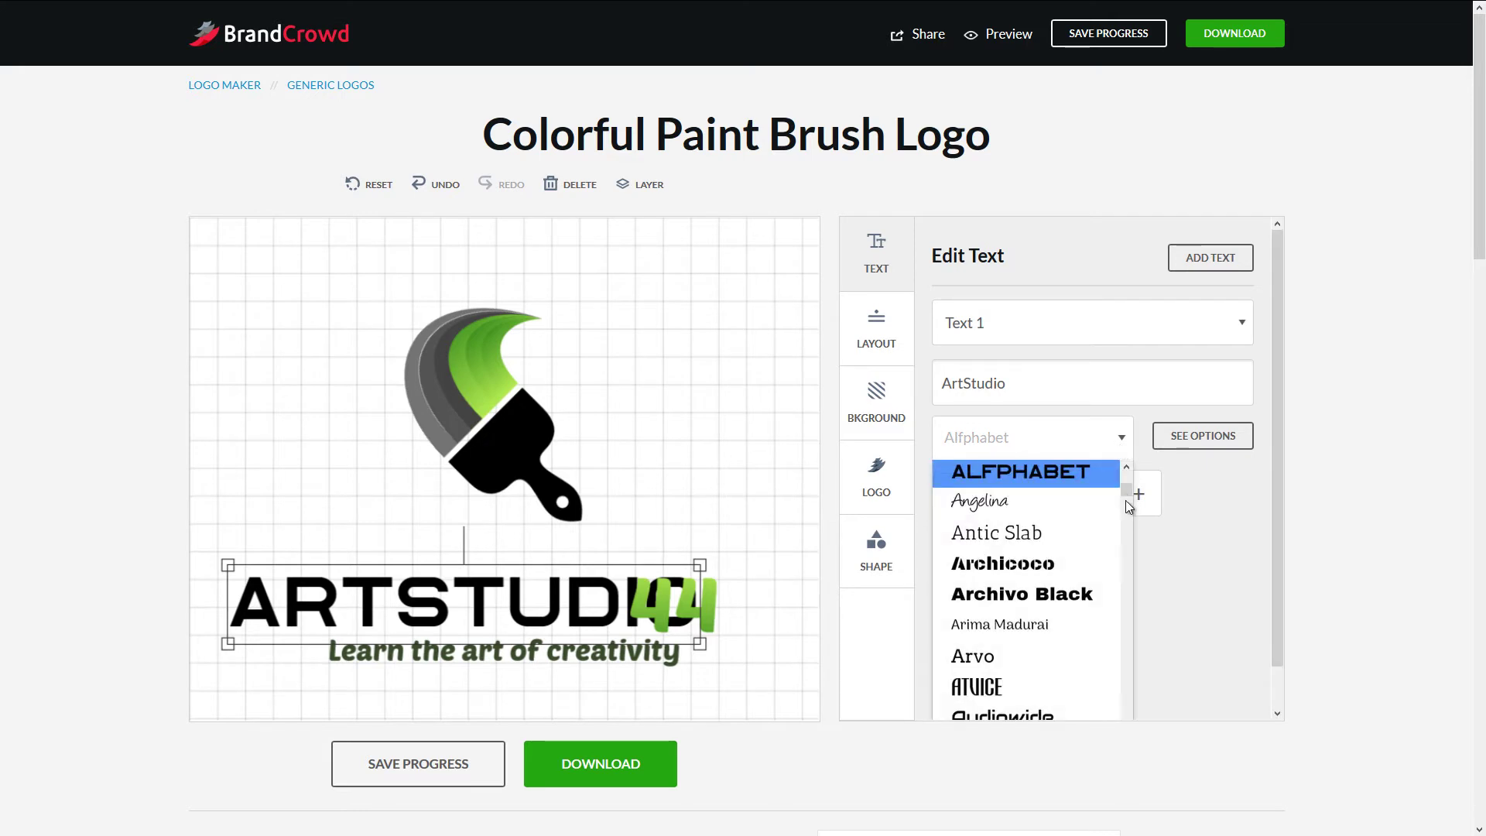
pyautogui.moveTo(1125, 500); pyautogui.dragTo(1126, 508)
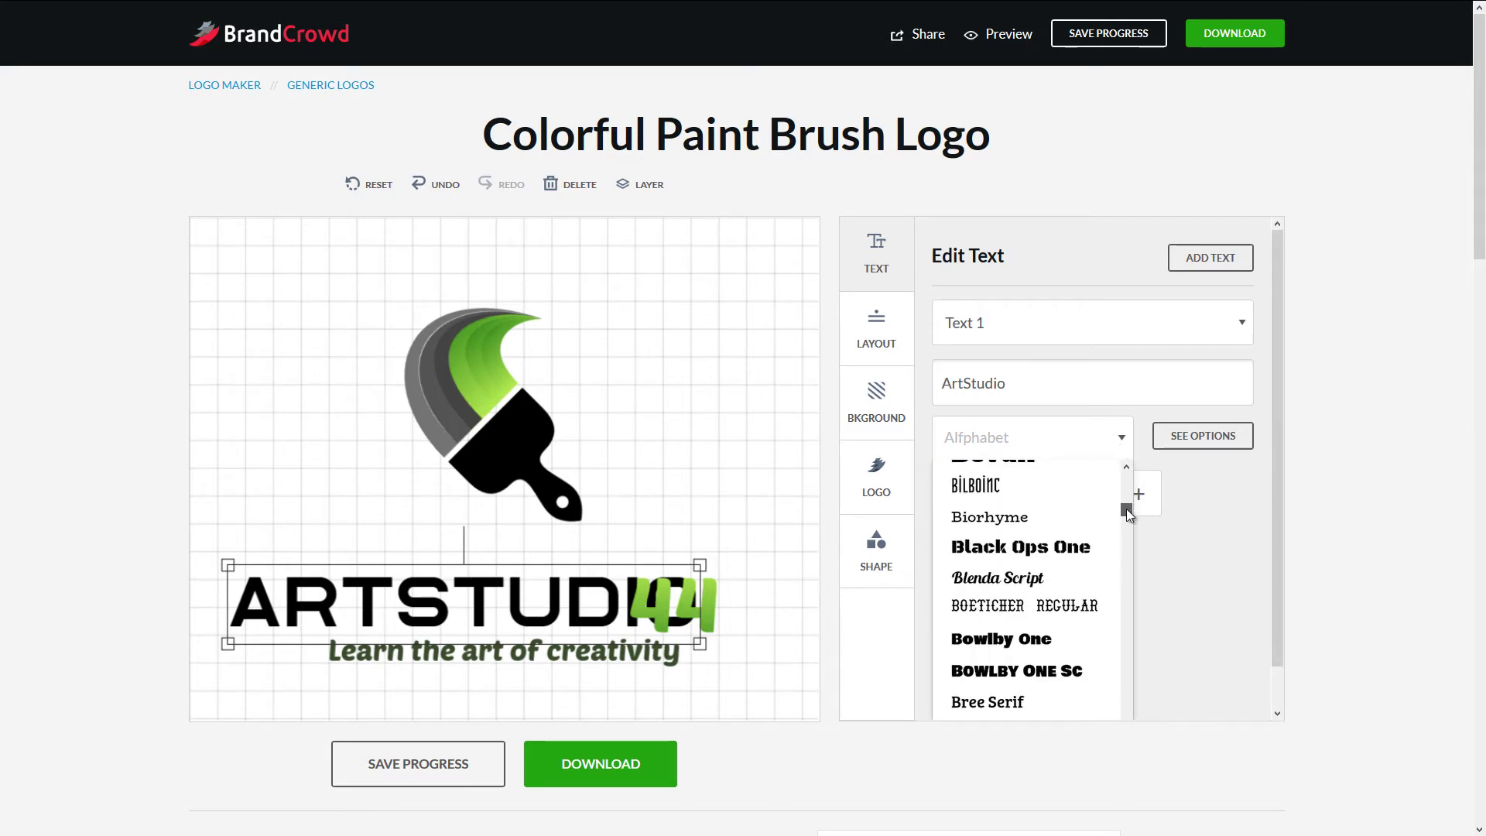
pyautogui.scroll(-5, 1075, 557)
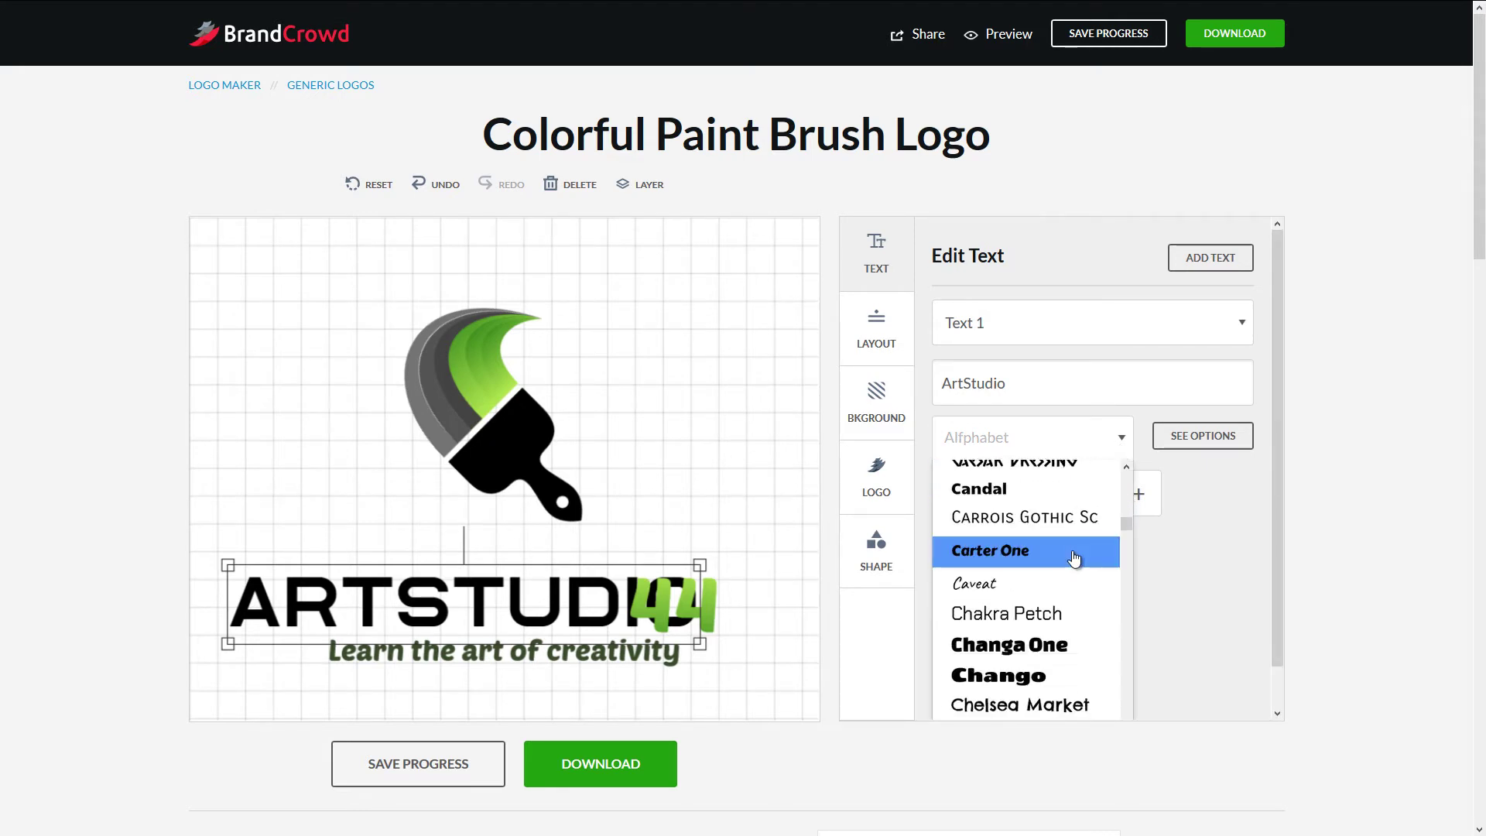
pyautogui.scroll(-5, 1074, 557)
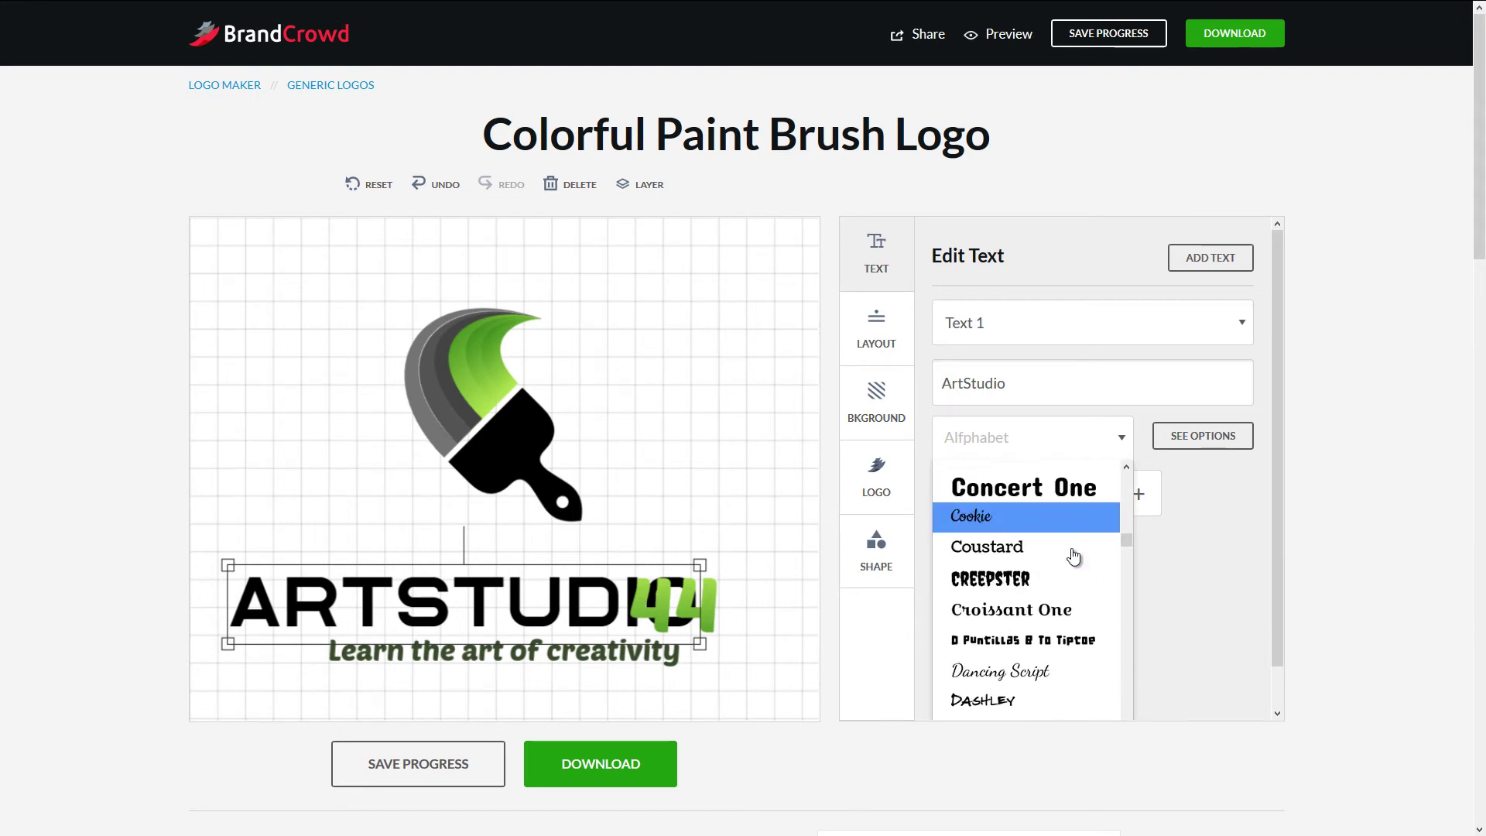
pyautogui.scroll(-6, 1073, 557)
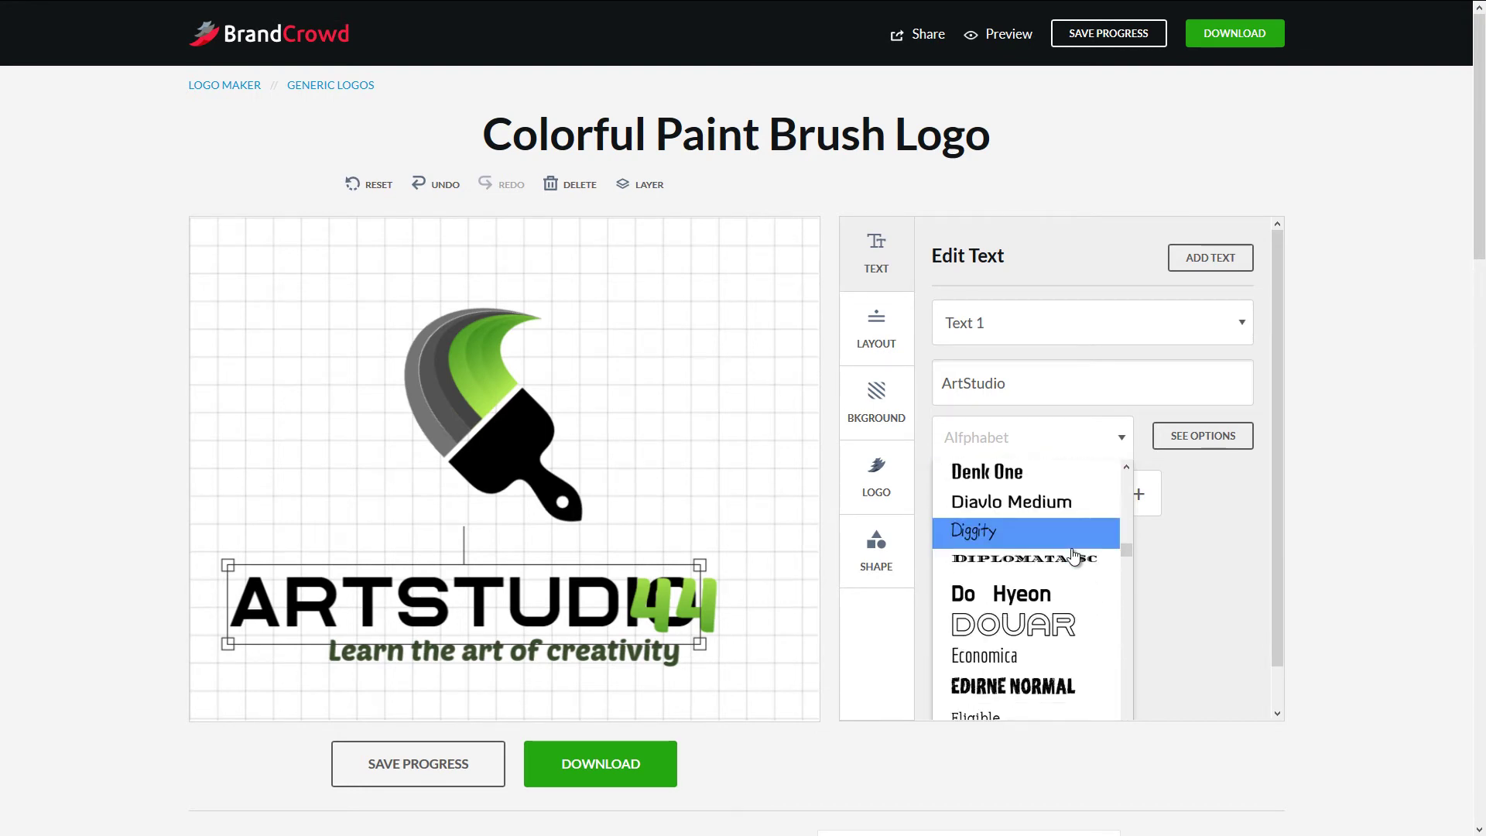
pyautogui.scroll(-6, 1073, 550)
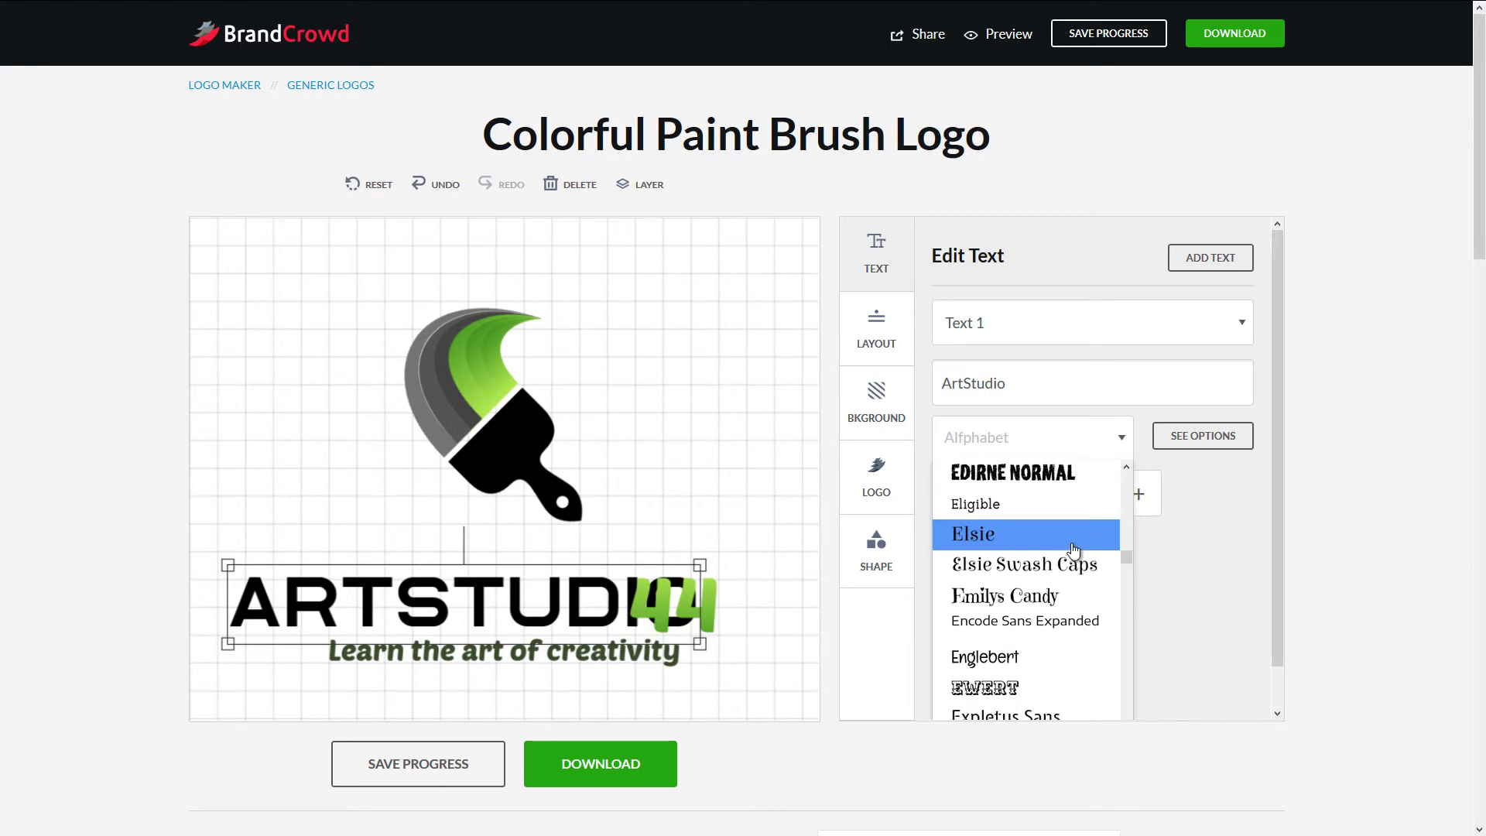
pyautogui.scroll(-8, 1073, 550)
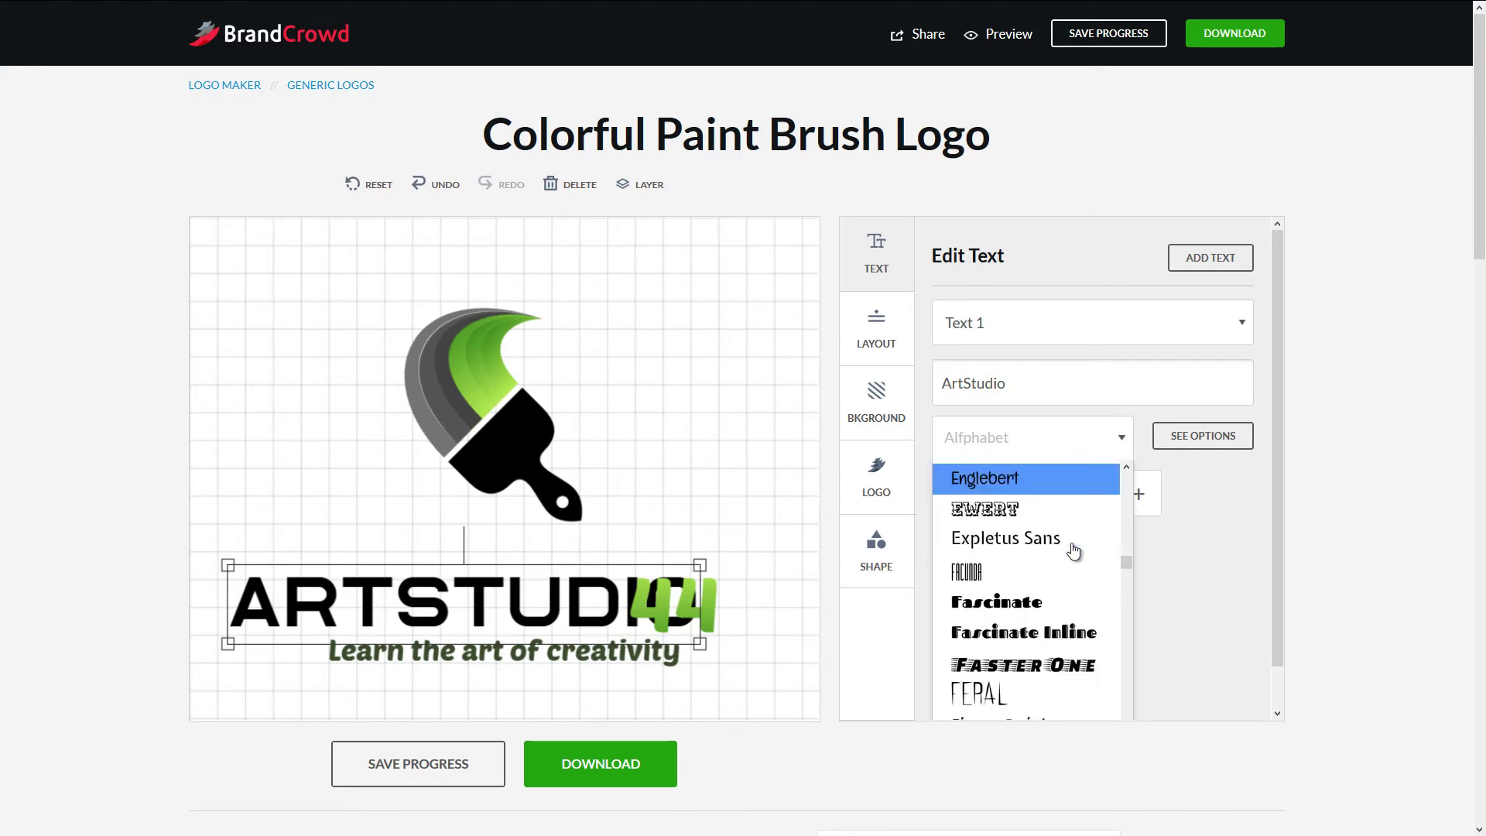
pyautogui.scroll(-10, 1033, 546)
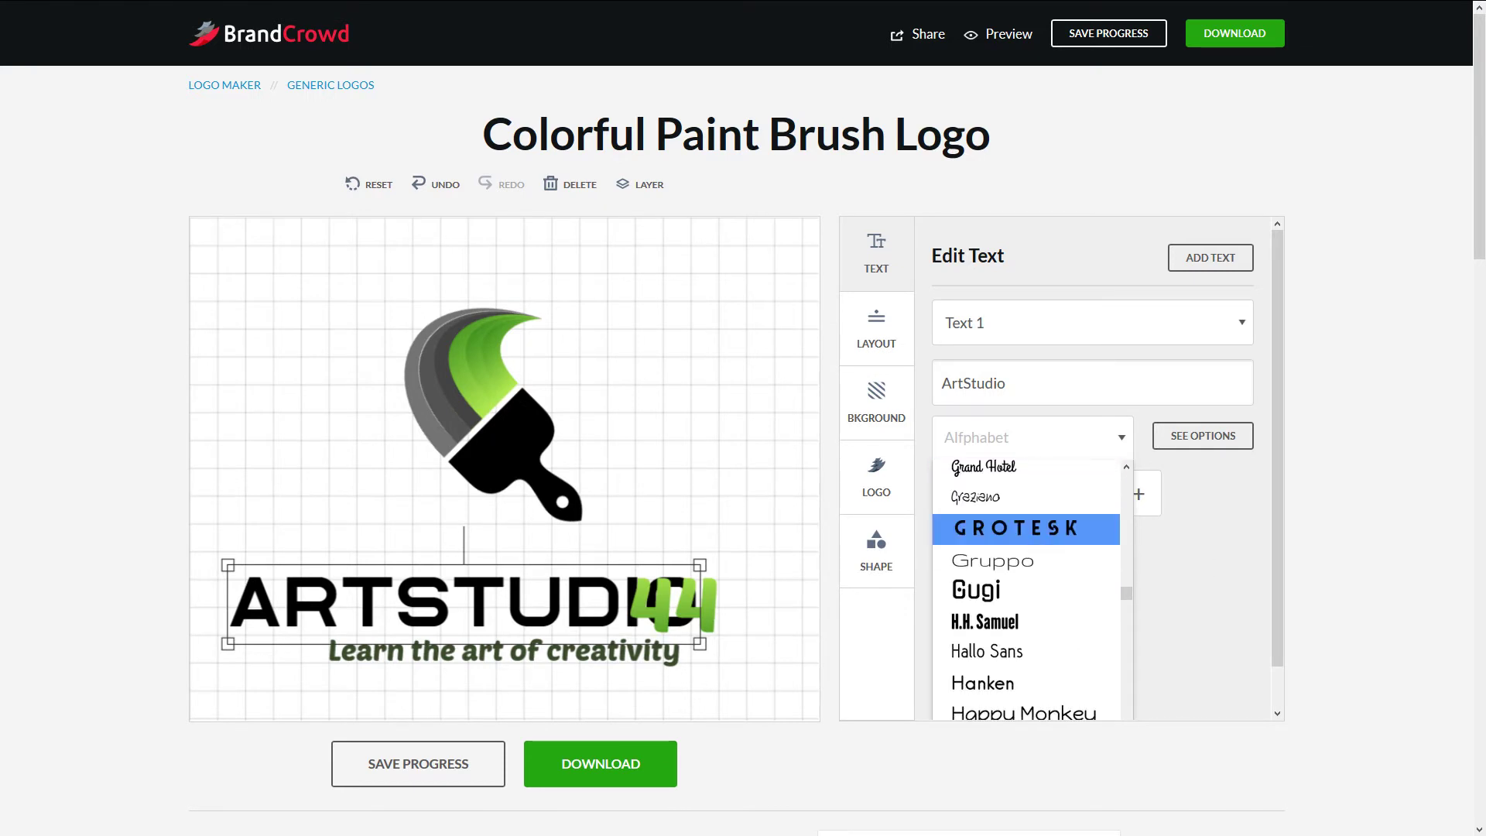
pyautogui.scroll(-5, 1026, 611)
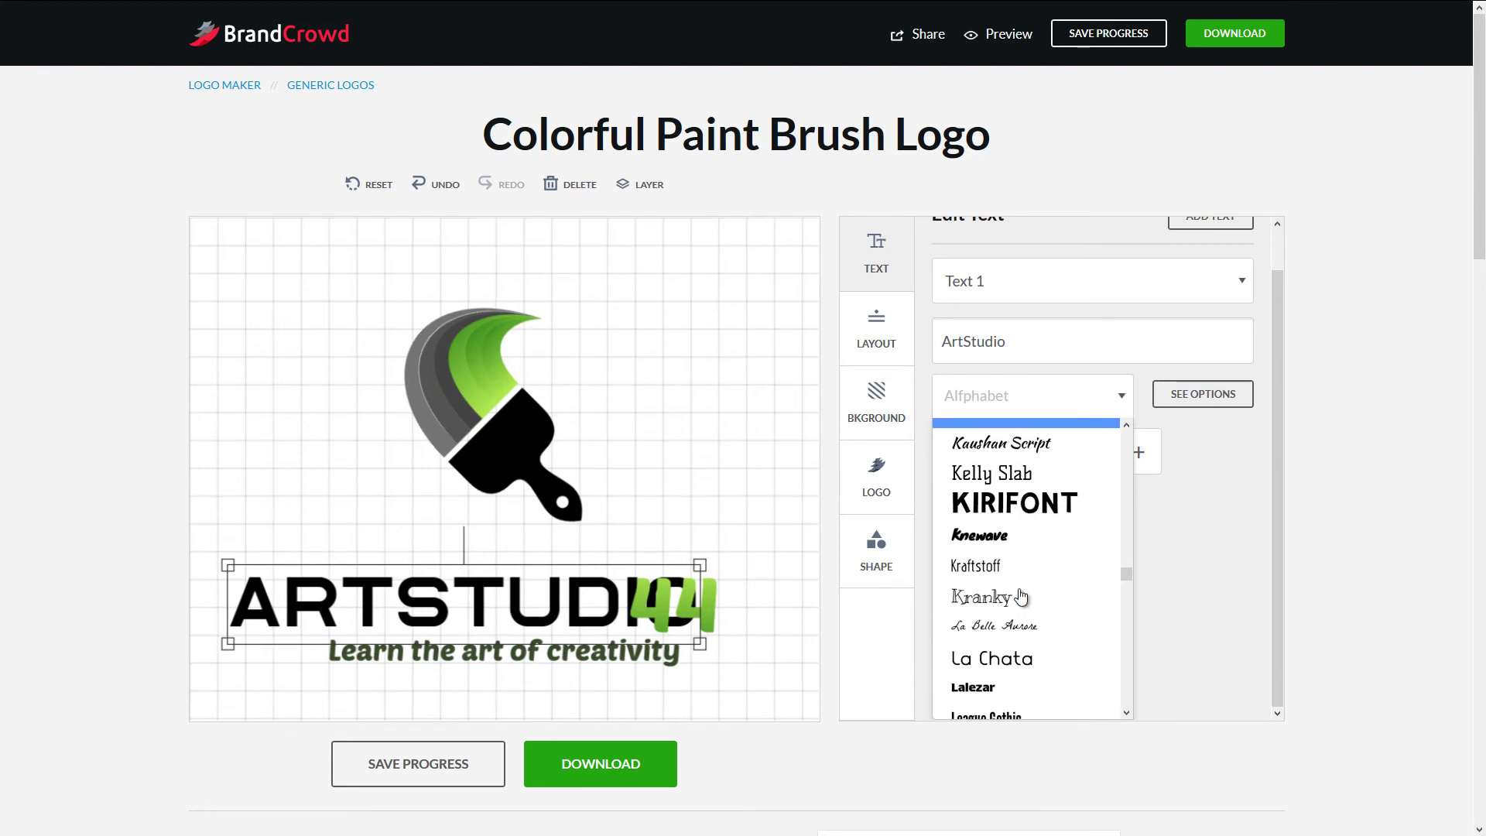
pyautogui.scroll(-5, 1054, 542)
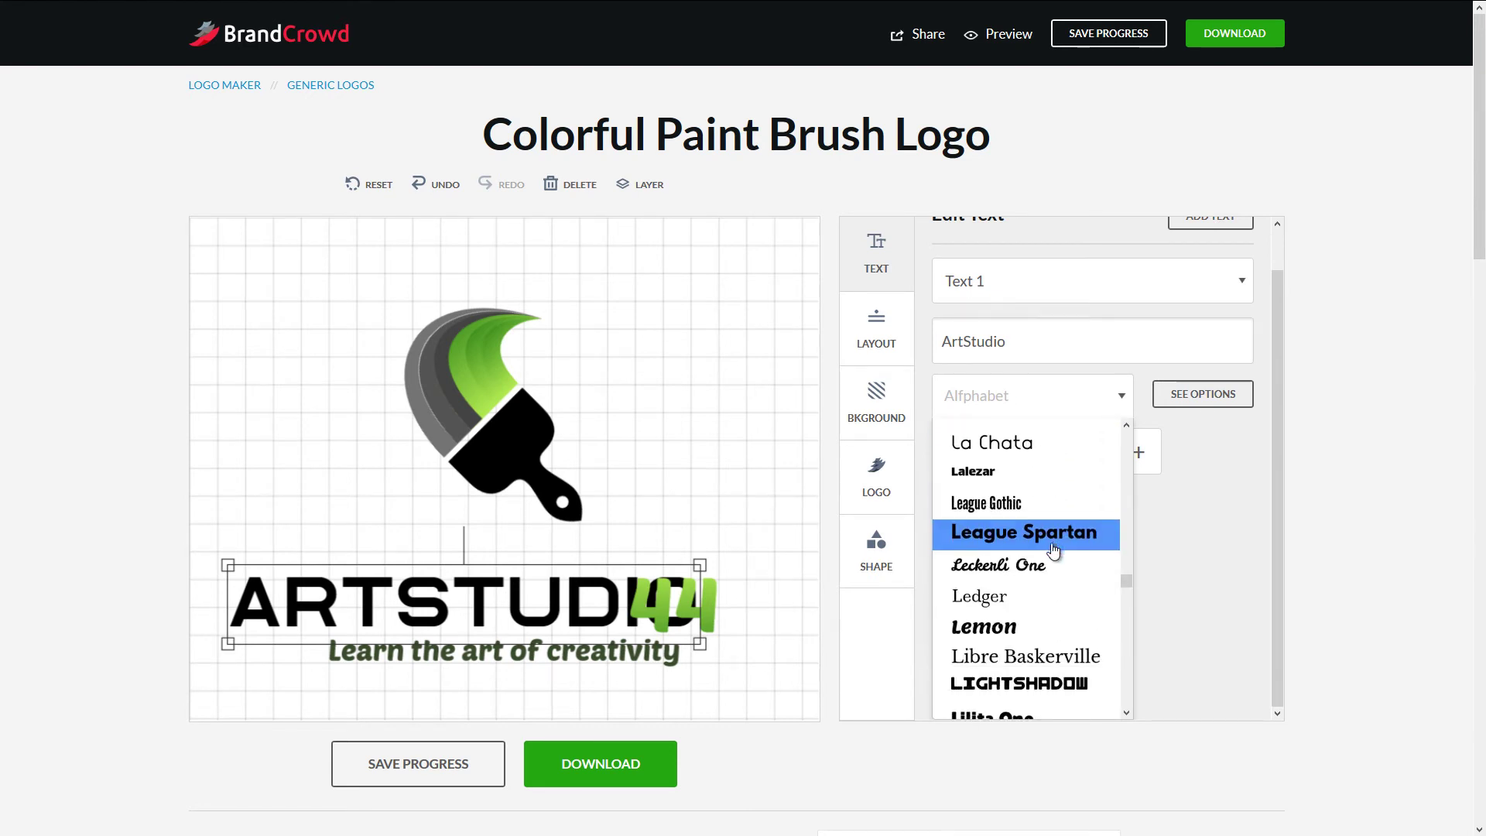
pyautogui.scroll(-5, 1054, 545)
pyautogui.scroll(-3, 1052, 551)
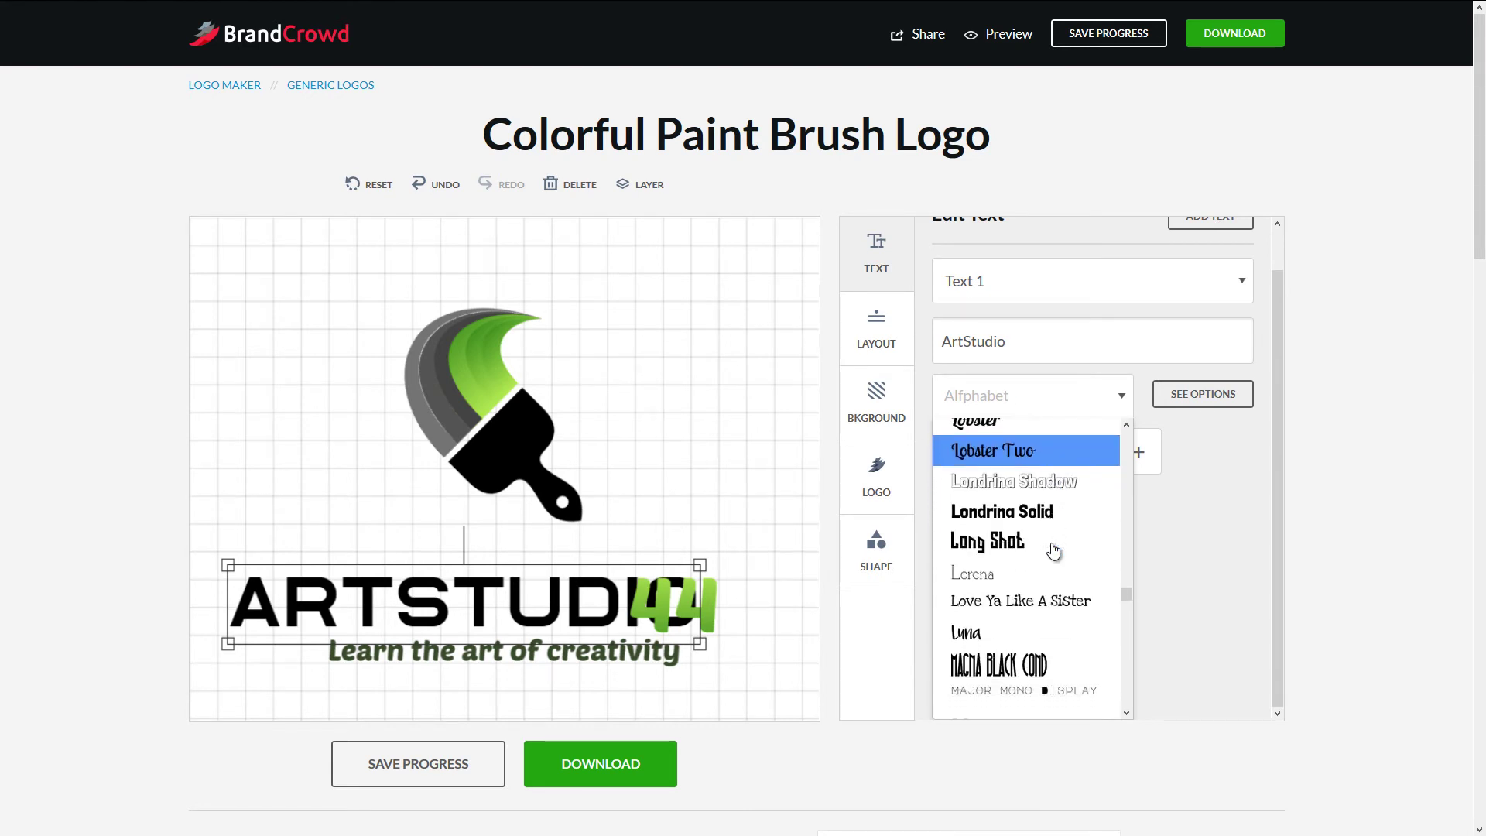
pyautogui.scroll(-3, 1051, 551)
pyautogui.scroll(3, 1046, 442)
pyautogui.click(1045, 455)
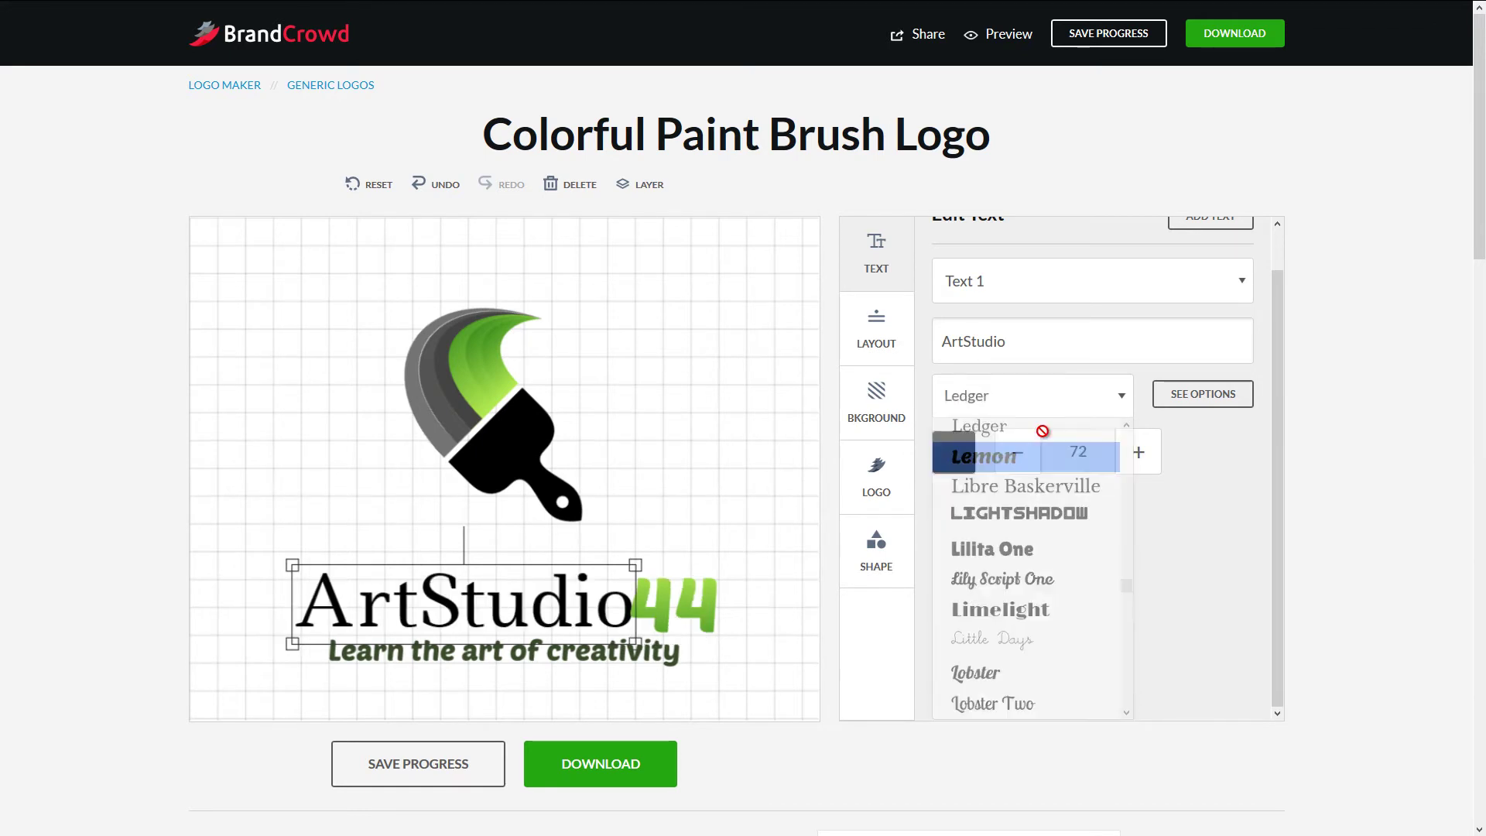
# - Try the Supermercado One font on ArtStudio
pyautogui.click(1121, 438)
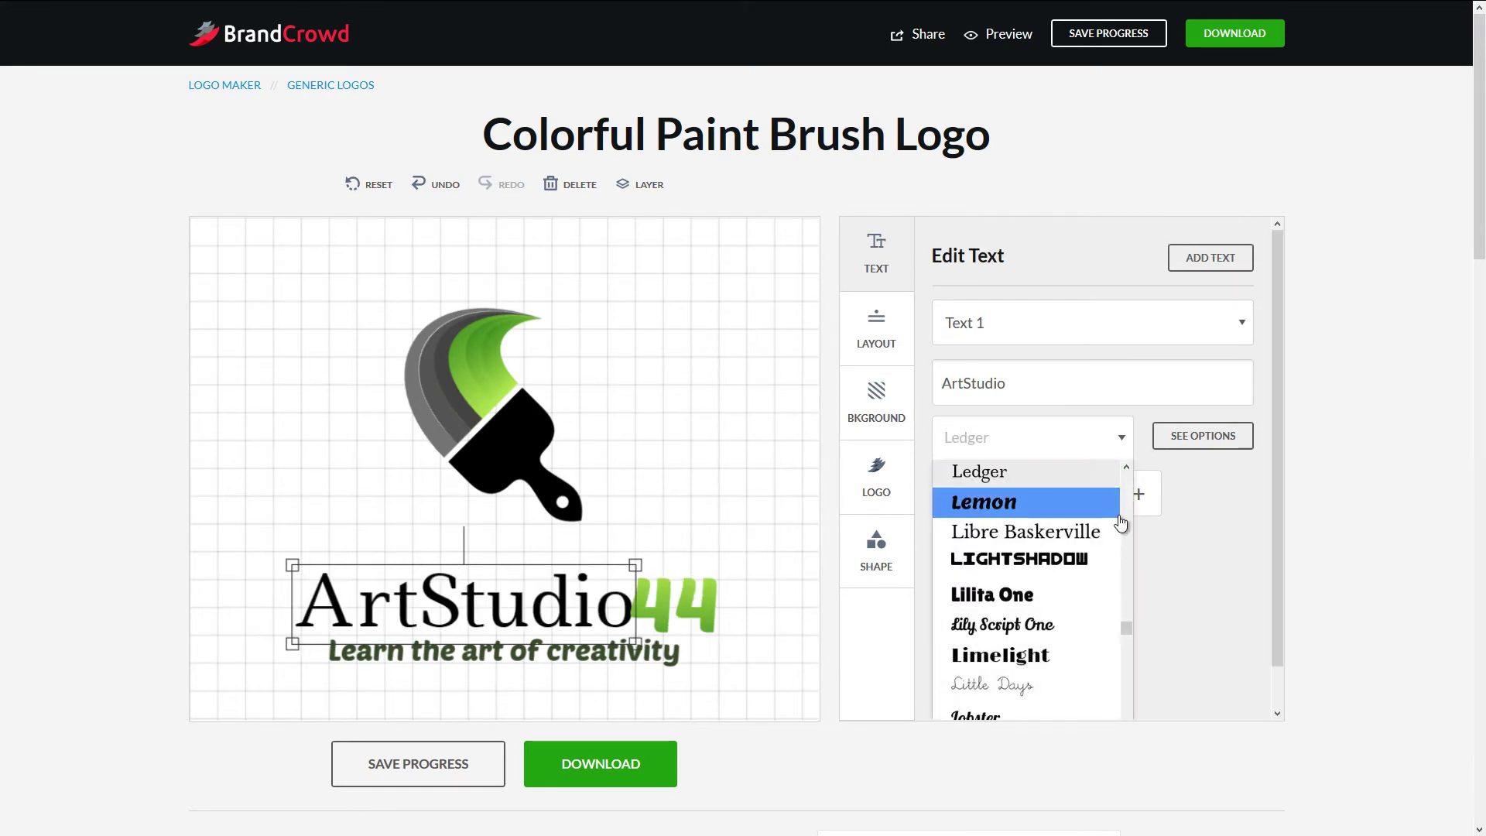
pyautogui.scroll(-2, 1213, 488)
pyautogui.moveTo(1125, 592); pyautogui.dragTo(1131, 699)
pyautogui.scroll(1, 1109, 619)
pyautogui.scroll(5, 1108, 616)
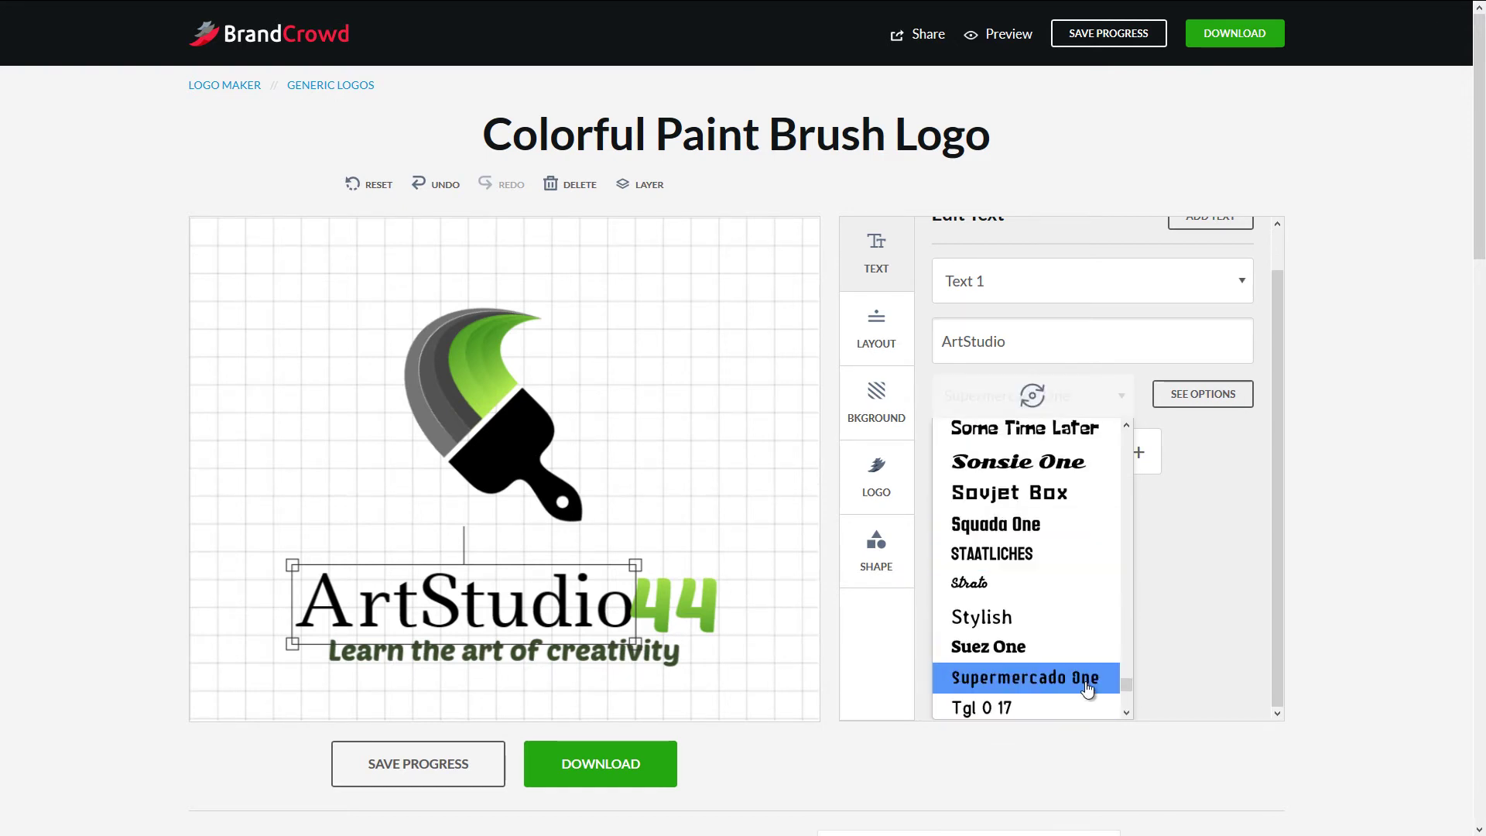
pyautogui.click(1087, 687)
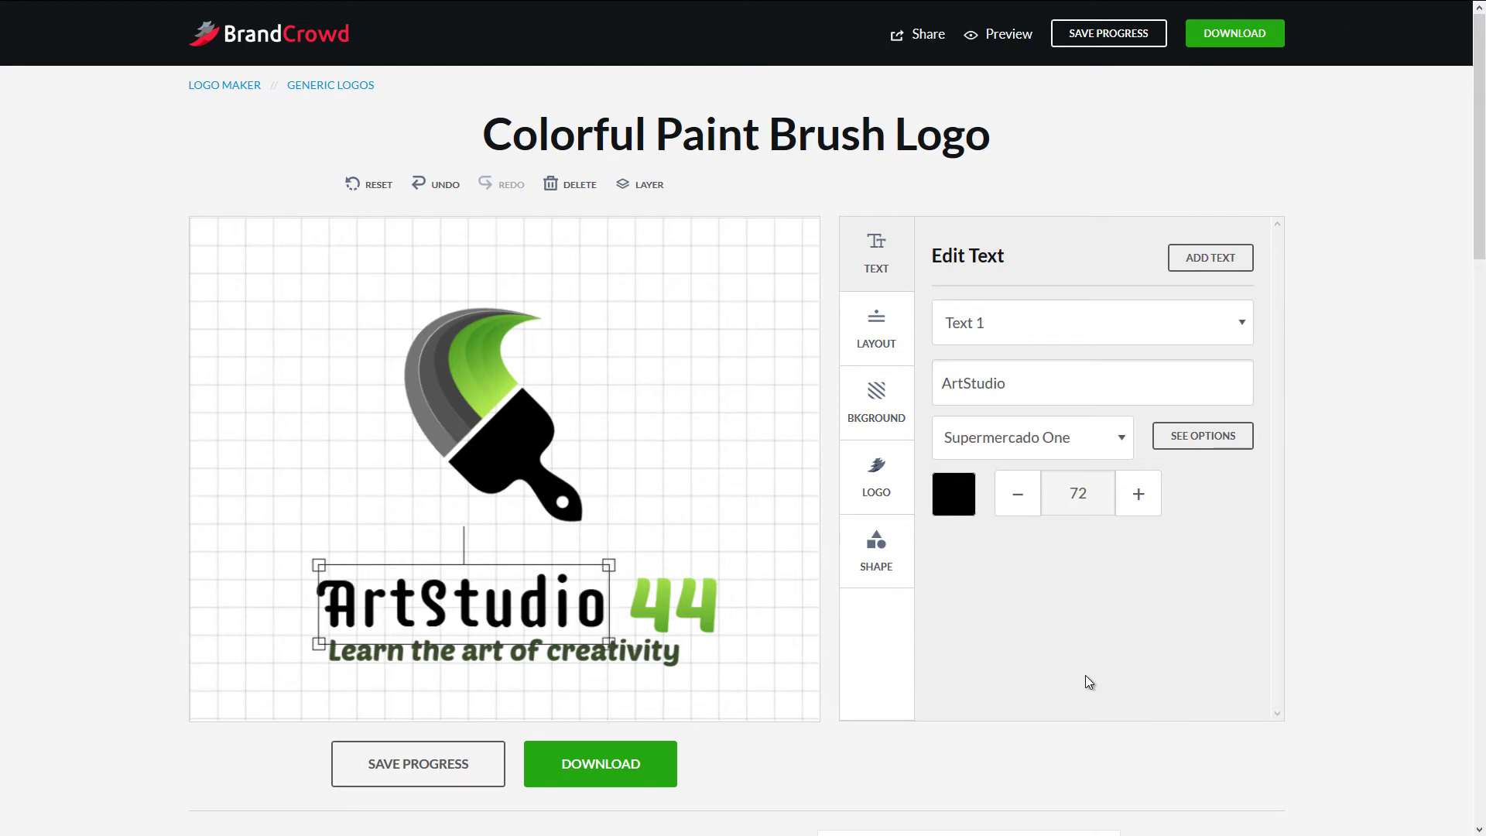
# - Settle on the Norwester font for ArtStudio and select the green 44
pyautogui.click(1126, 438)
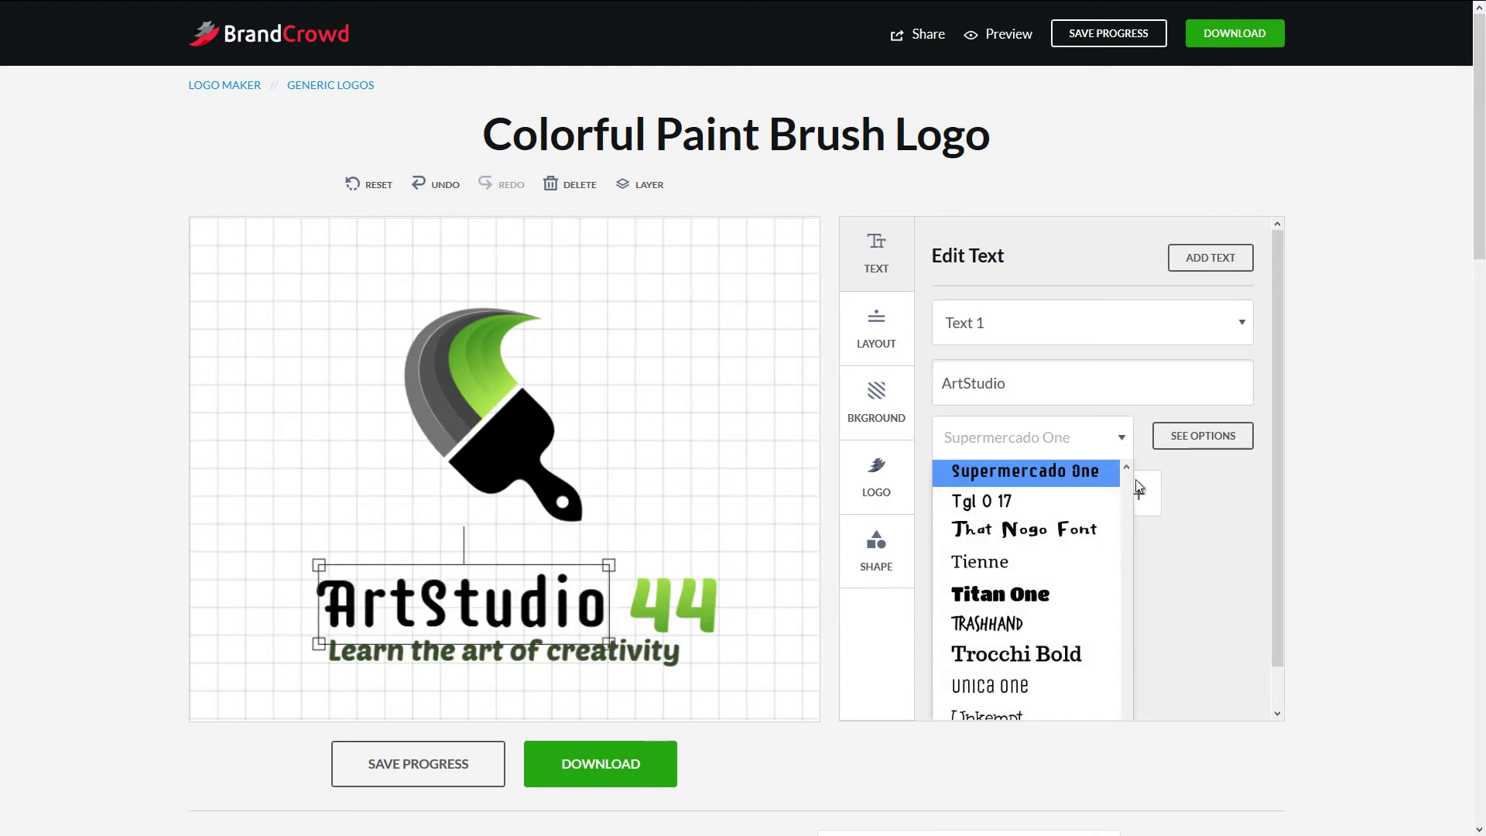
pyautogui.scroll(5, 1125, 466)
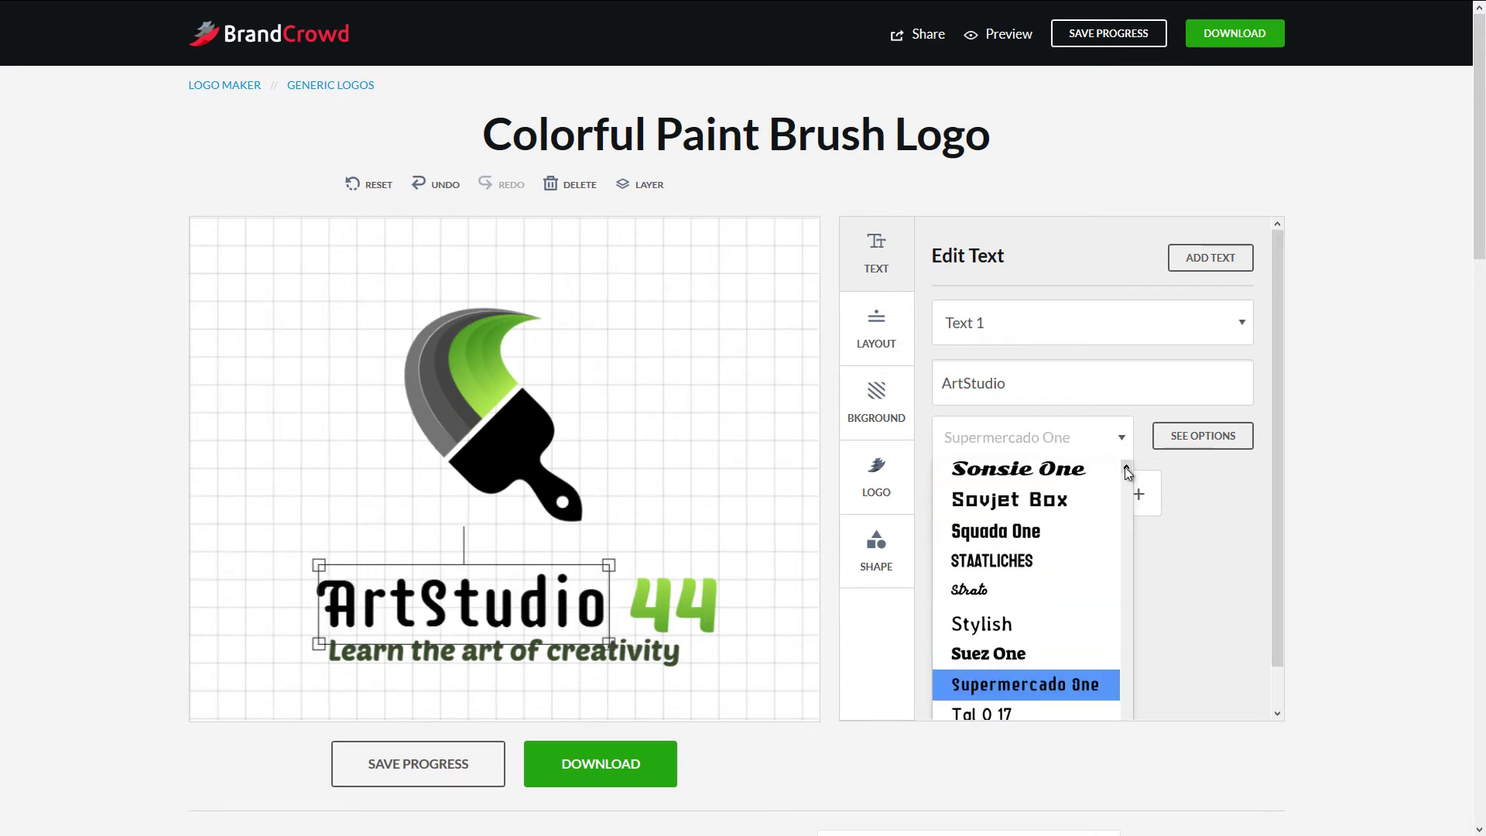
pyautogui.scroll(15, 1130, 503)
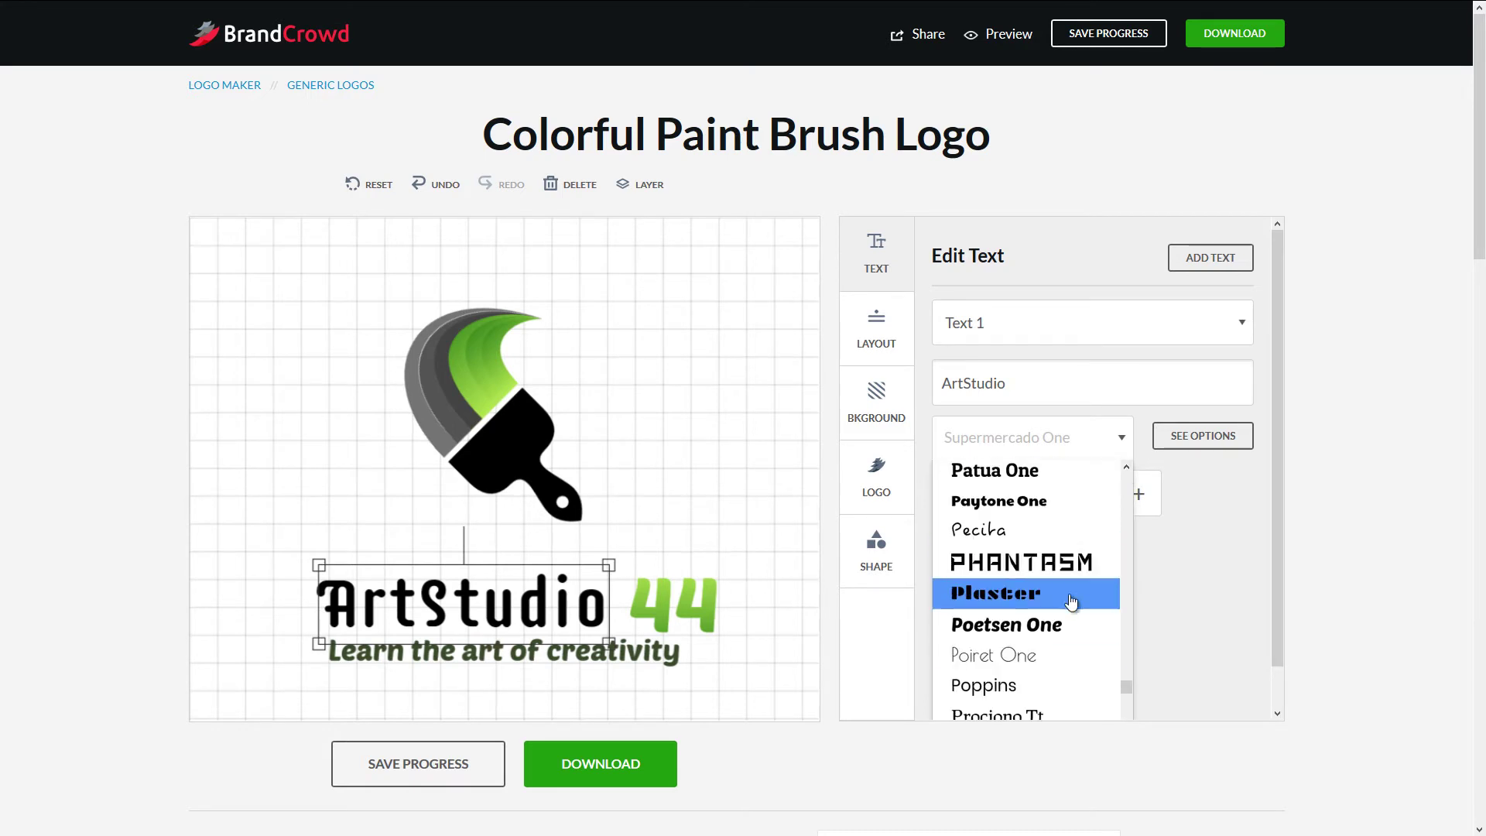
pyautogui.scroll(15, 1051, 653)
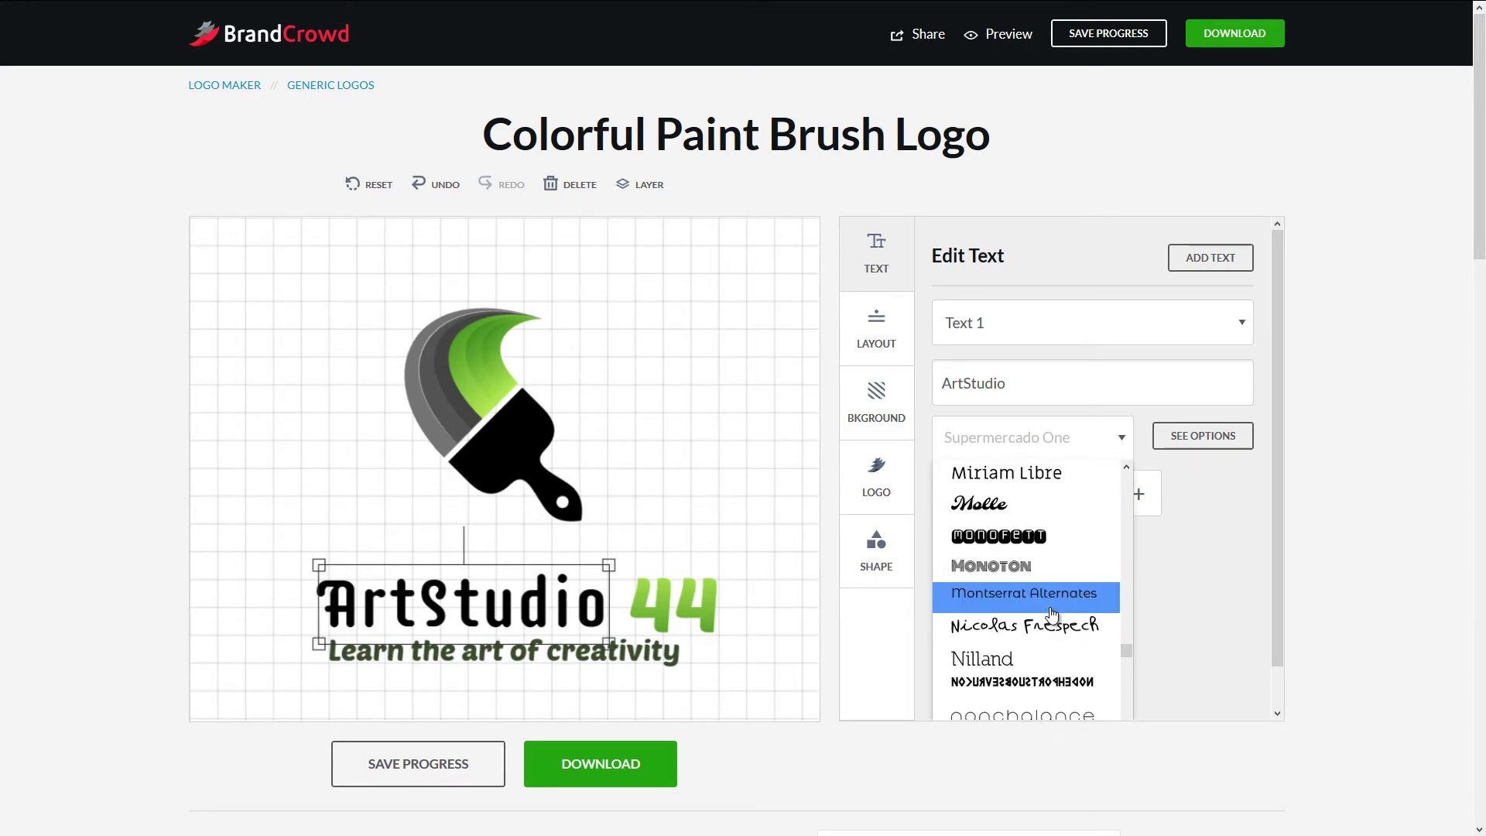
pyautogui.click(1049, 675)
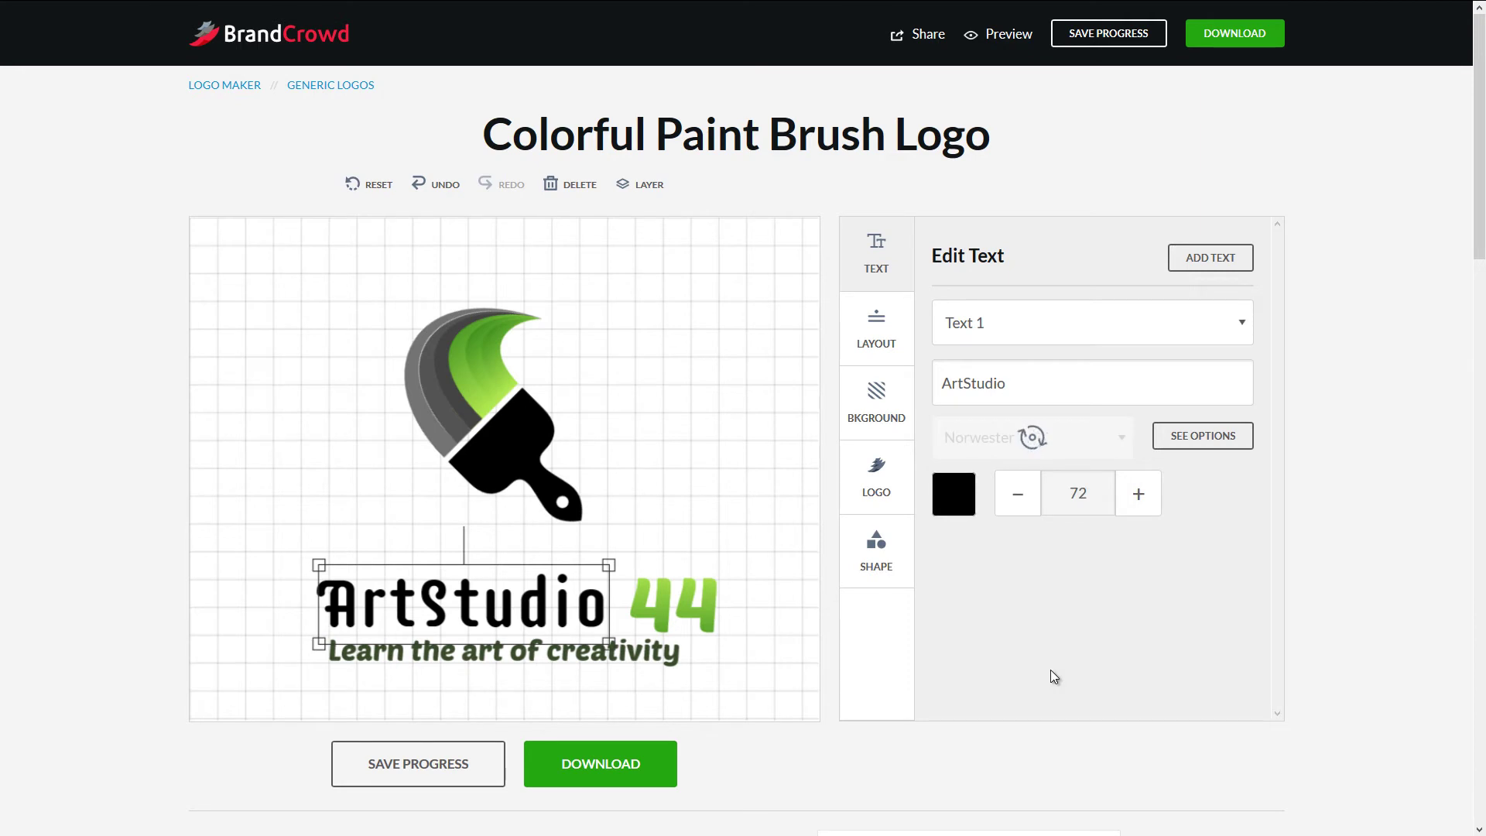
pyautogui.click(694, 610)
# - Set the green 44 in the Norwester font
pyautogui.click(1116, 453)
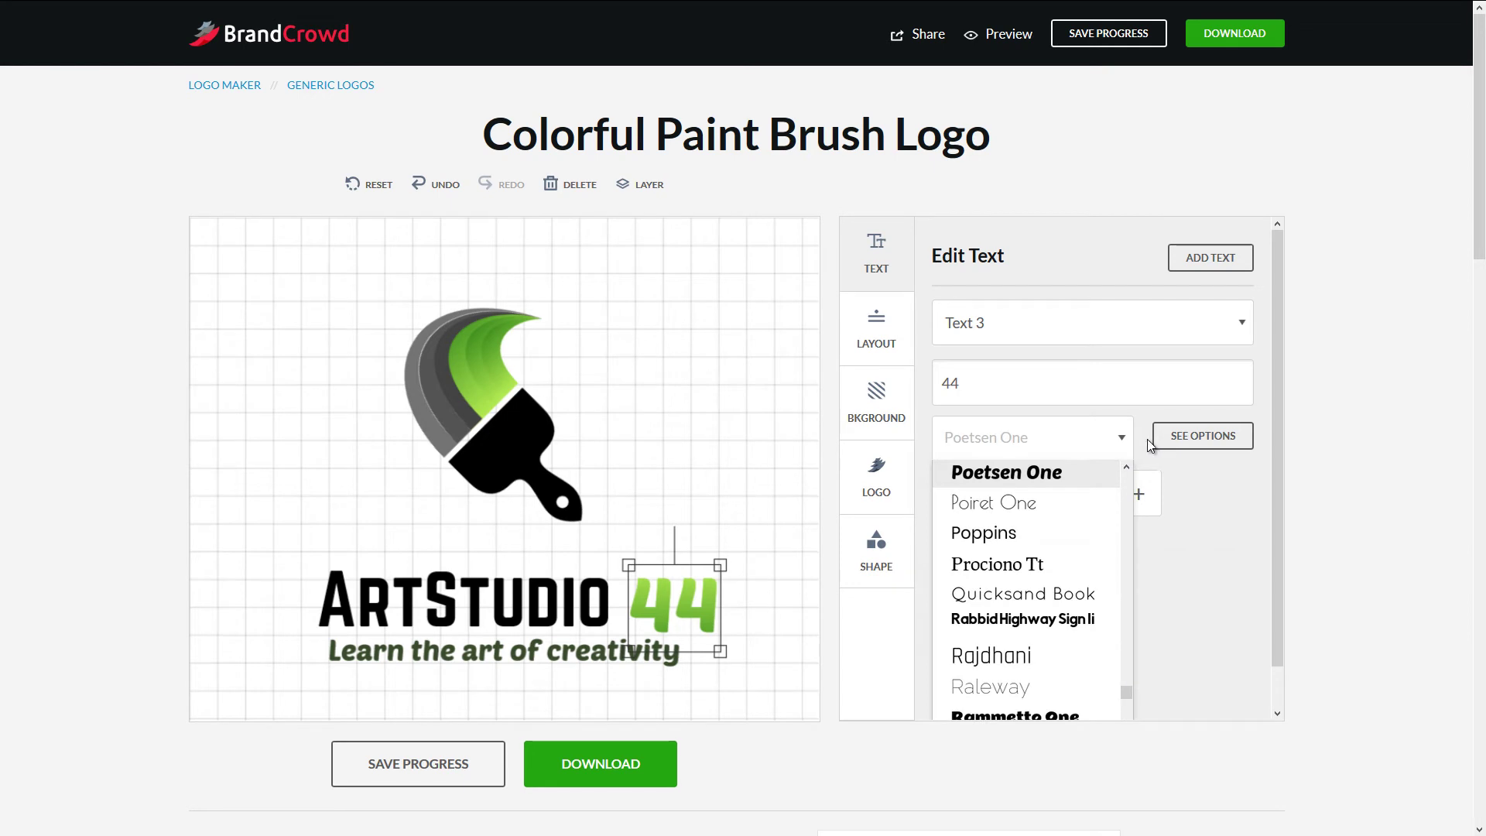
pyautogui.scroll(5, 1123, 481)
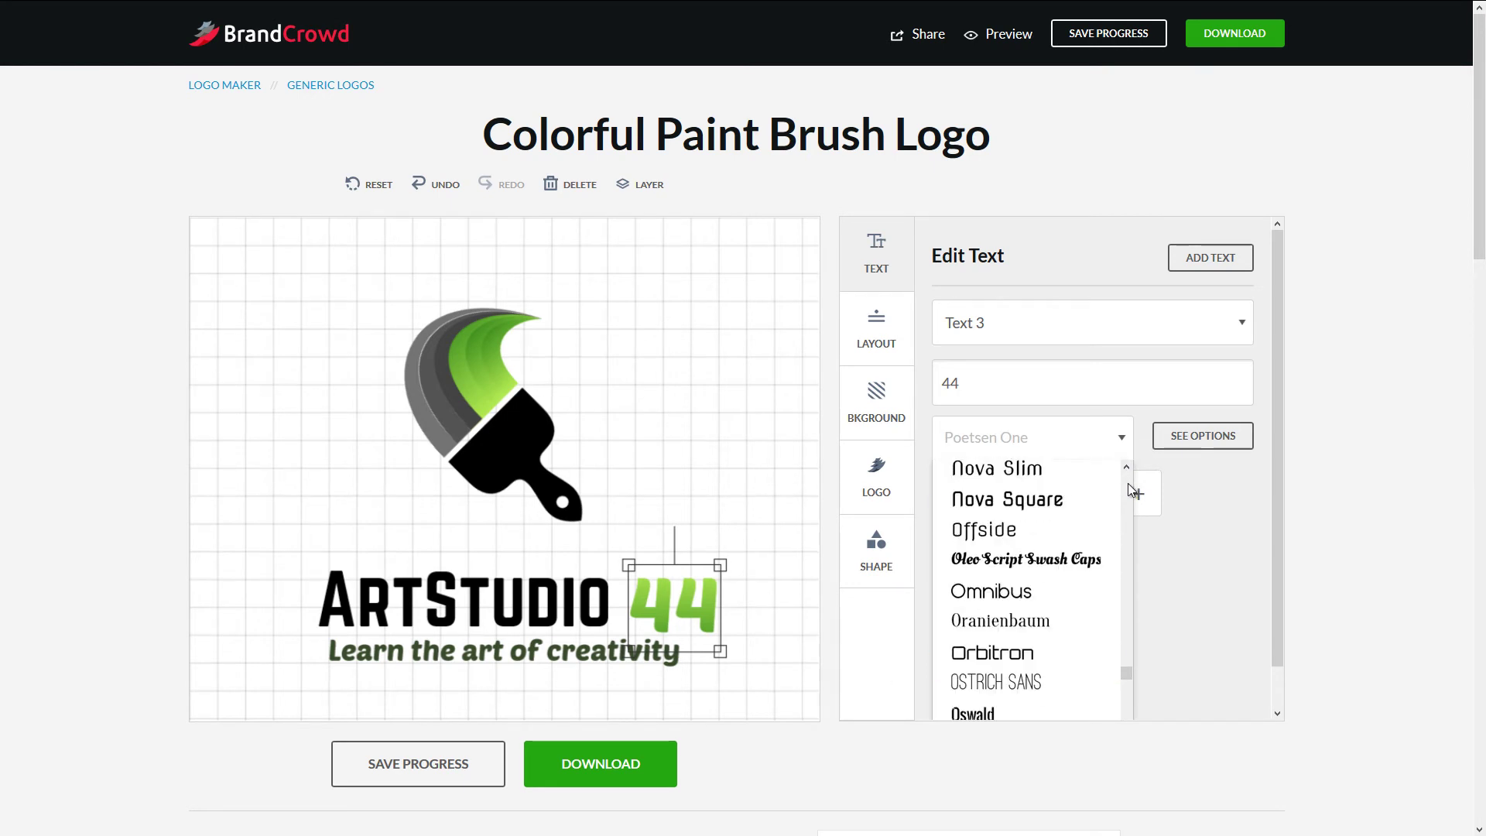
pyautogui.scroll(6, 1127, 482)
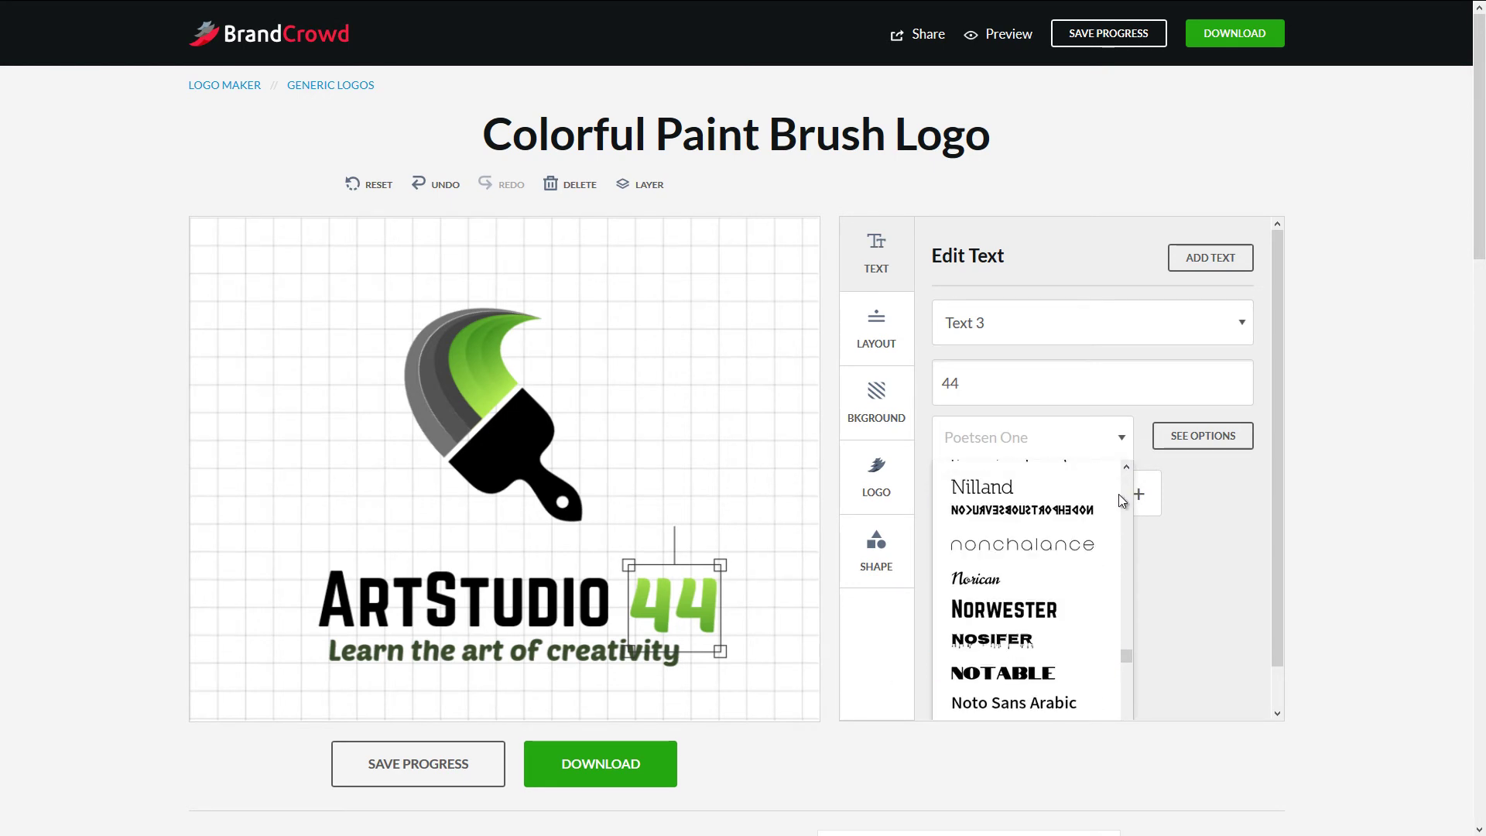
pyautogui.click(1032, 622)
# - Move the 44 left so it sits flush against ArtStudio
pyautogui.moveTo(700, 602); pyautogui.dragTo(683, 598)
pyautogui.click(741, 524)
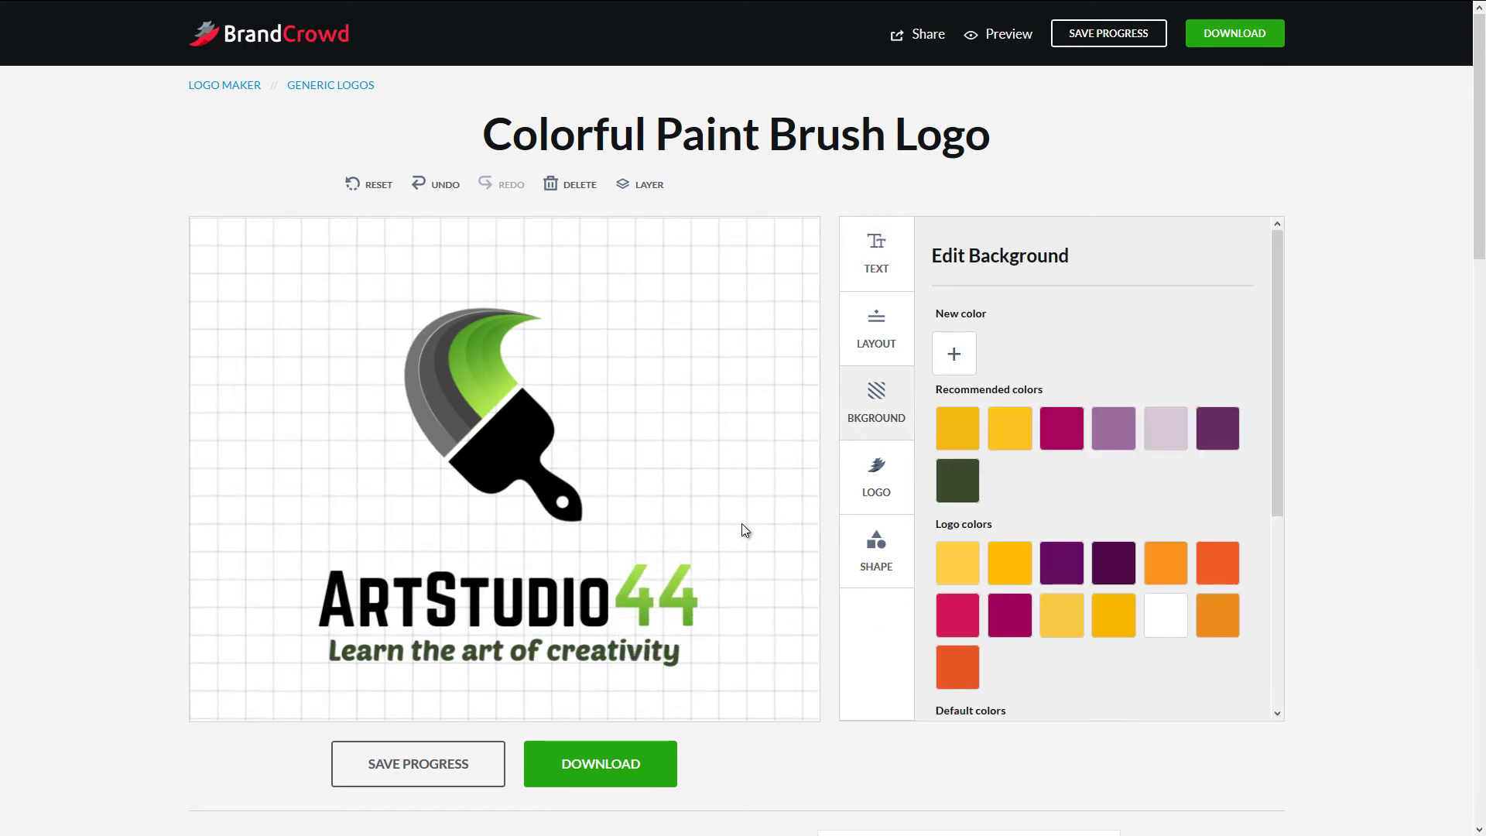
pyautogui.click(588, 598)
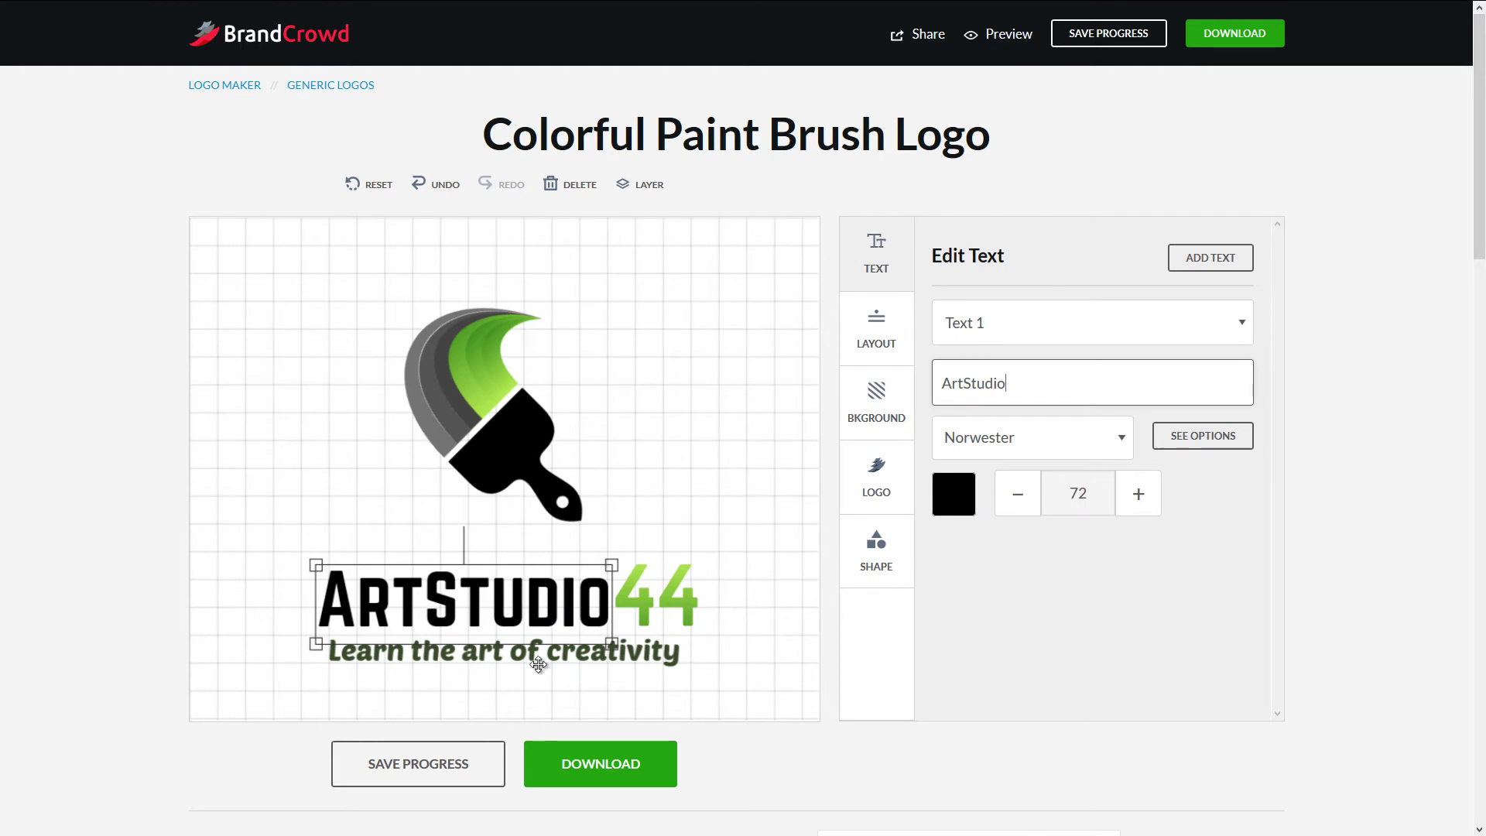
pyautogui.click(639, 665)
# - Set 'Learn the art of creativity' in Pacifico and nudge it slightly lower
pyautogui.click(1121, 438)
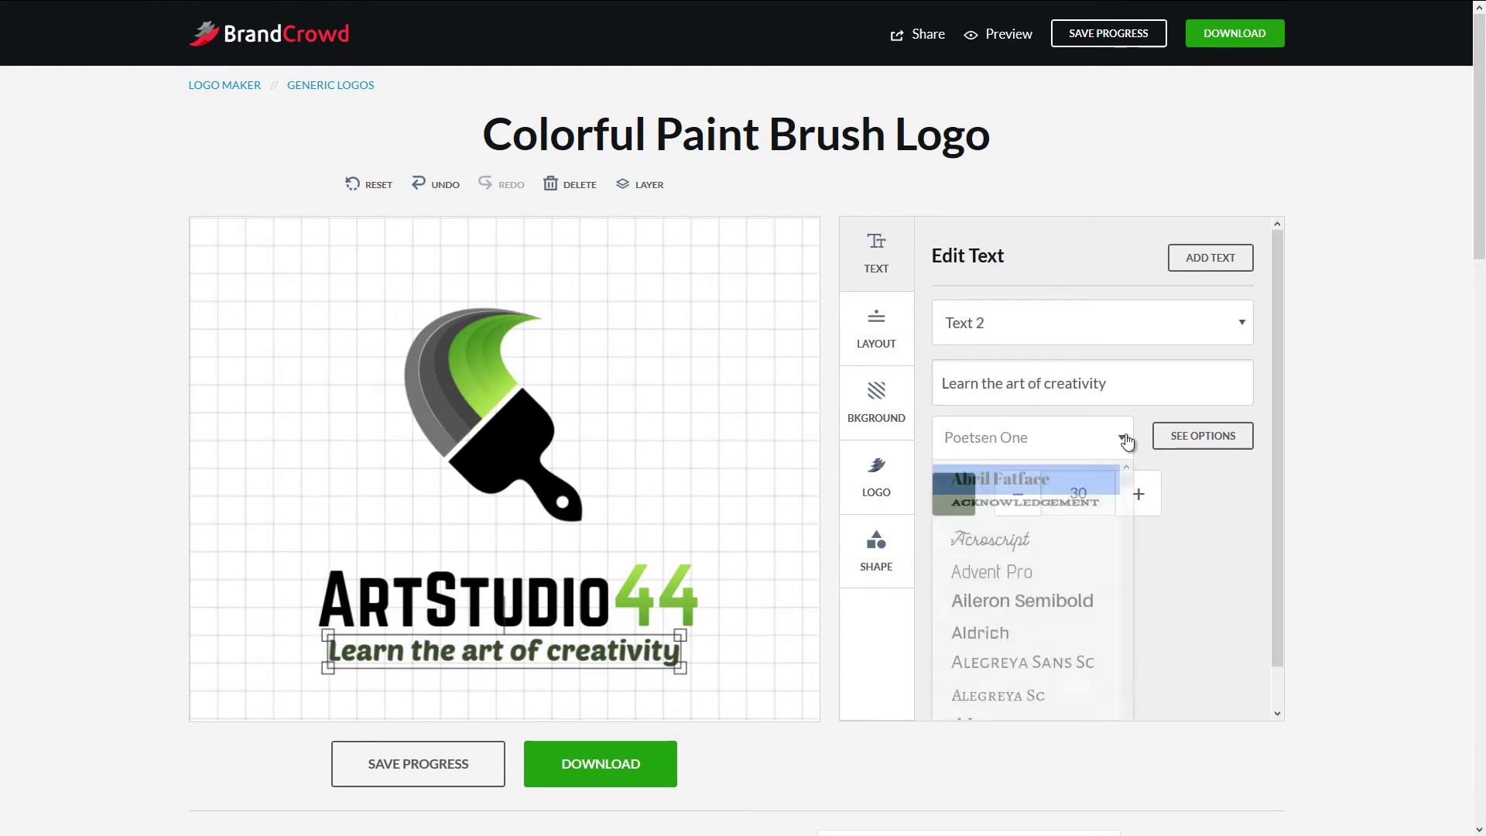
pyautogui.scroll(1, 1124, 492)
pyautogui.scroll(2, 1123, 492)
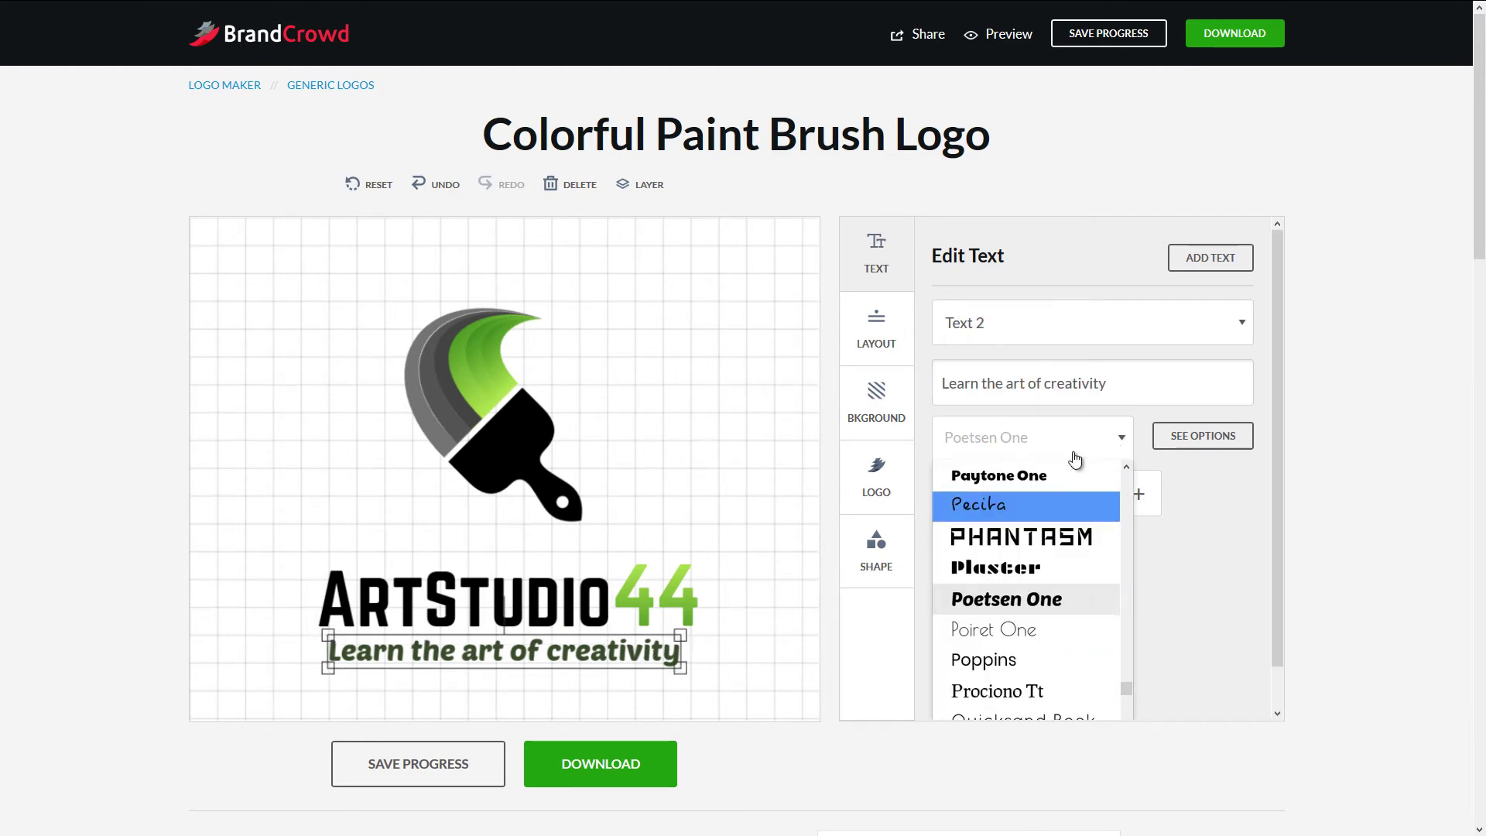
pyautogui.moveTo(1127, 673); pyautogui.dragTo(1124, 669)
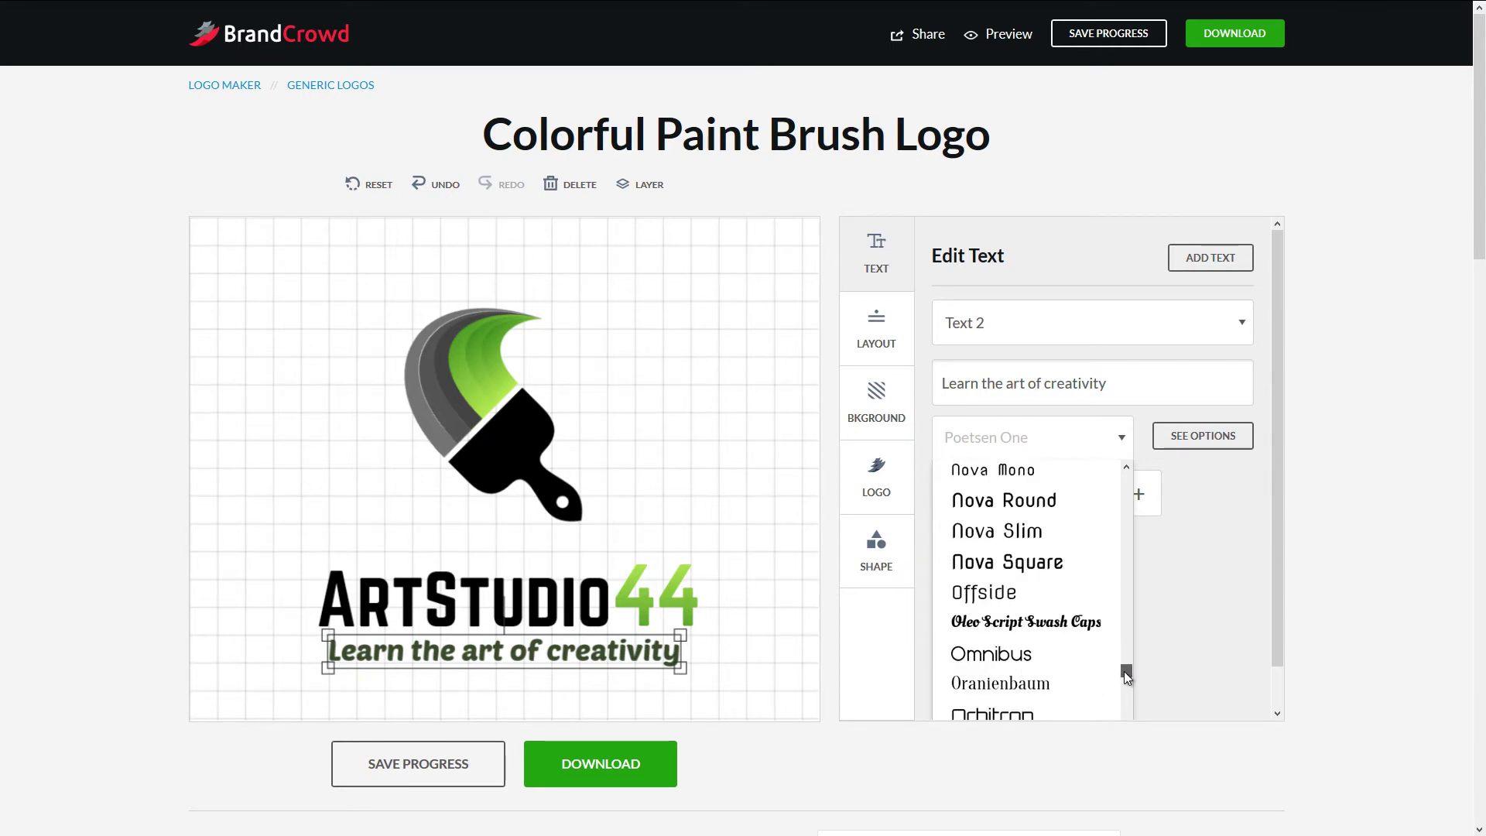
pyautogui.scroll(-3, 1124, 673)
pyautogui.click(1025, 658)
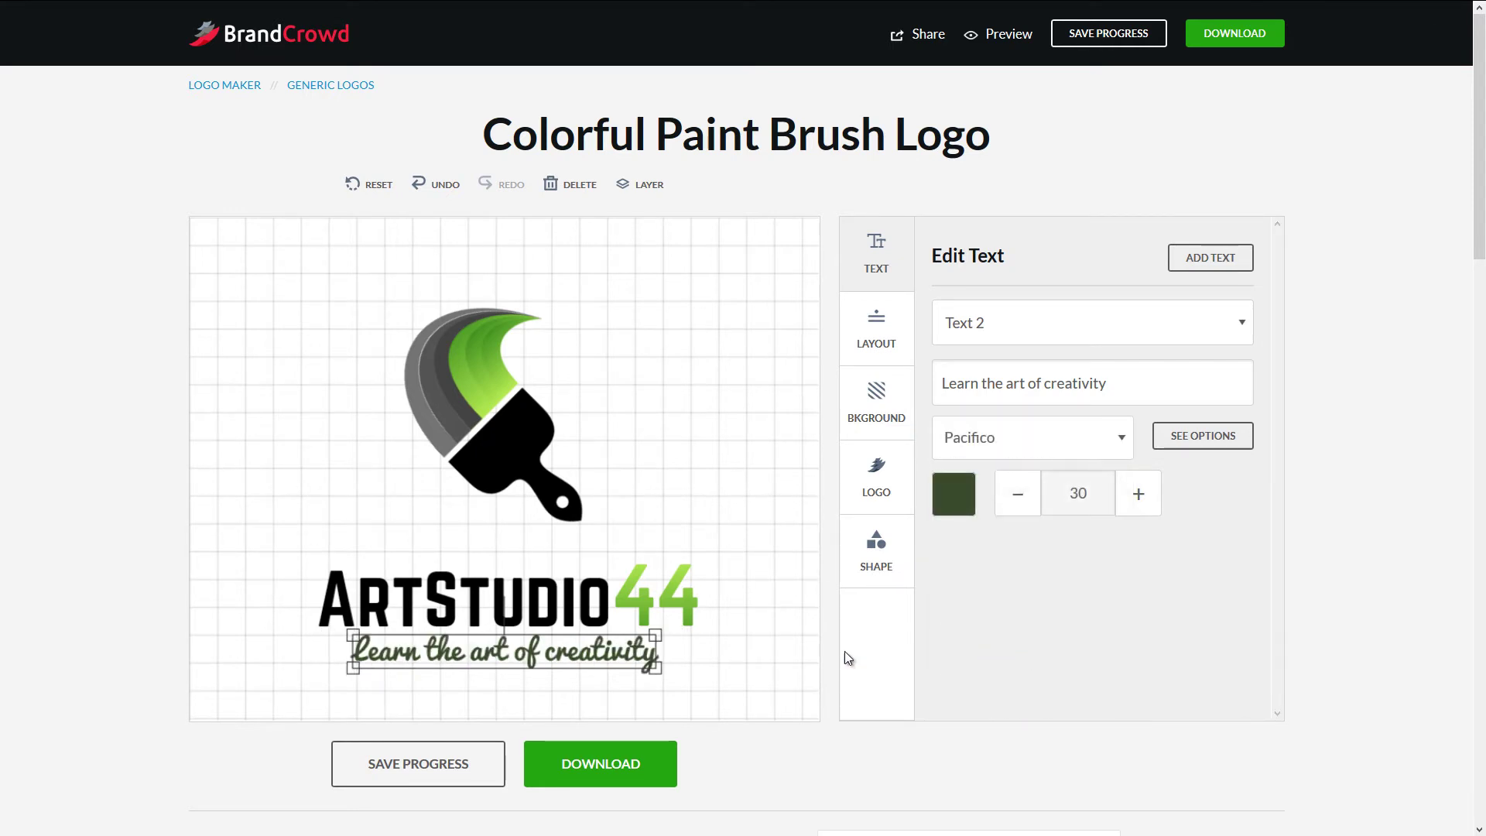
pyautogui.moveTo(592, 640); pyautogui.dragTo(599, 648)
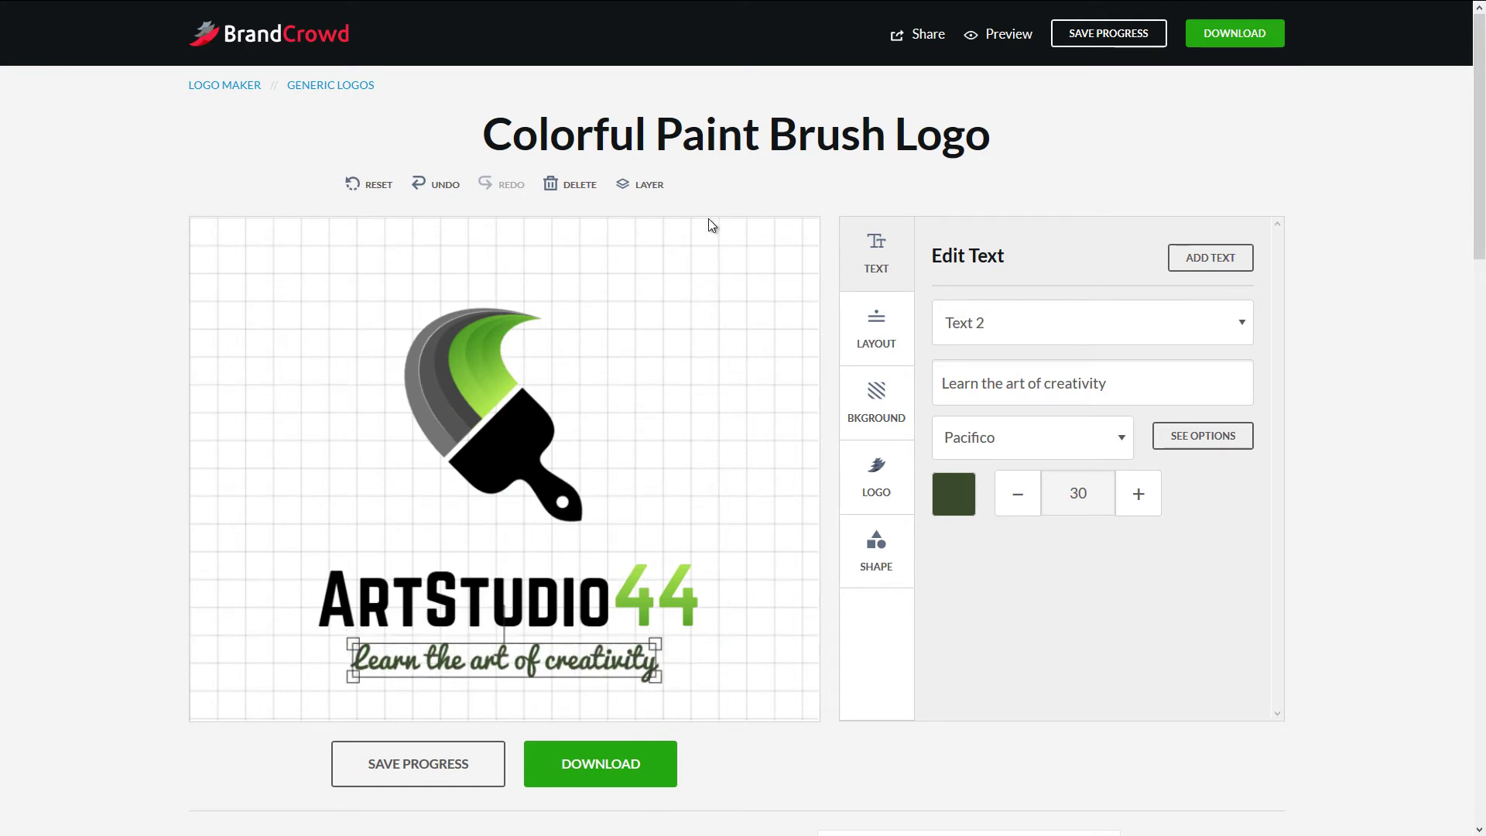
pyautogui.click(691, 445)
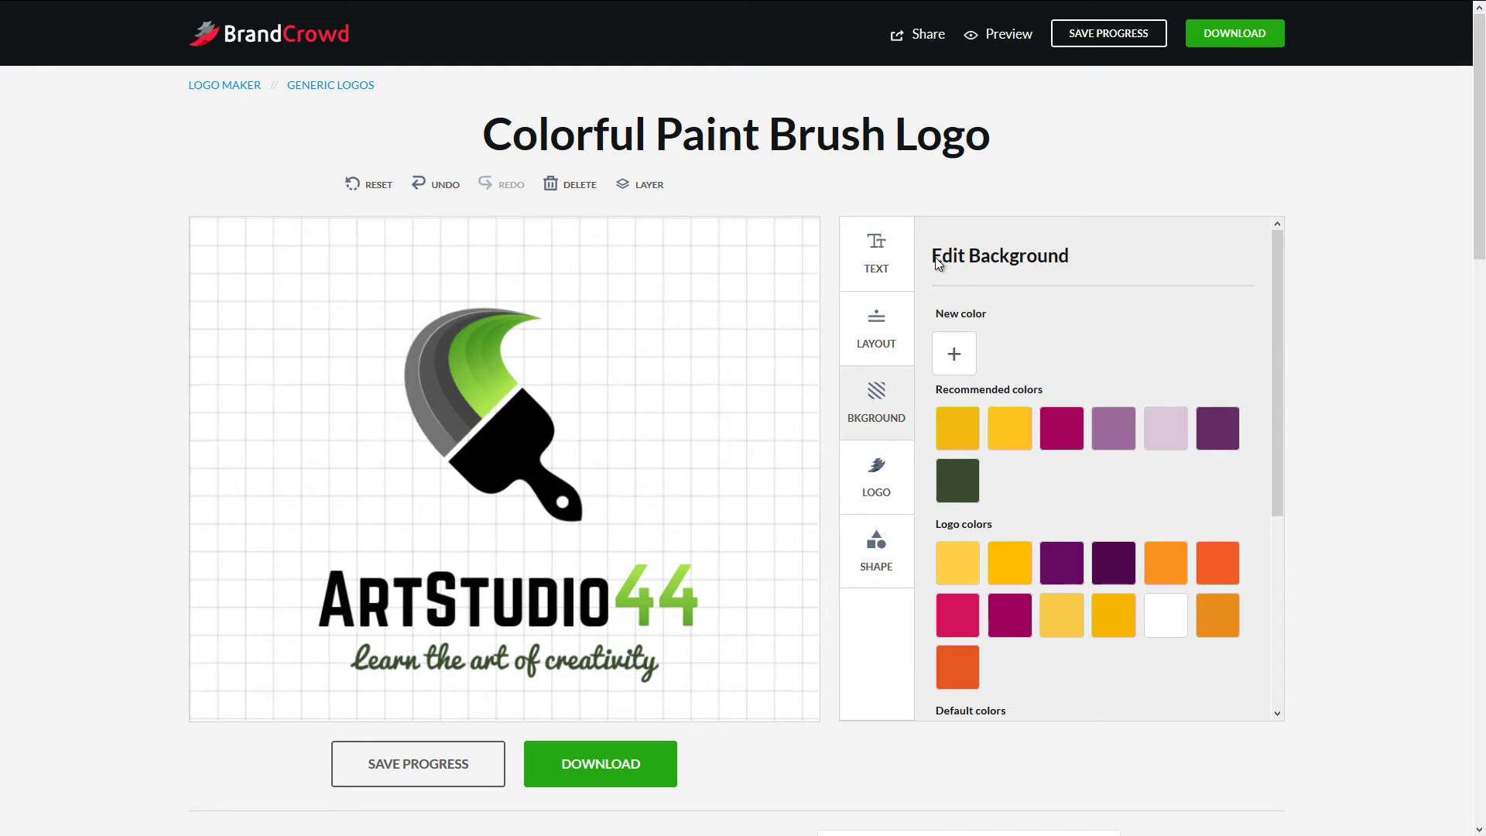
# - Change the canvas background to the dark grey default colour swatch
pyautogui.click(896, 249)
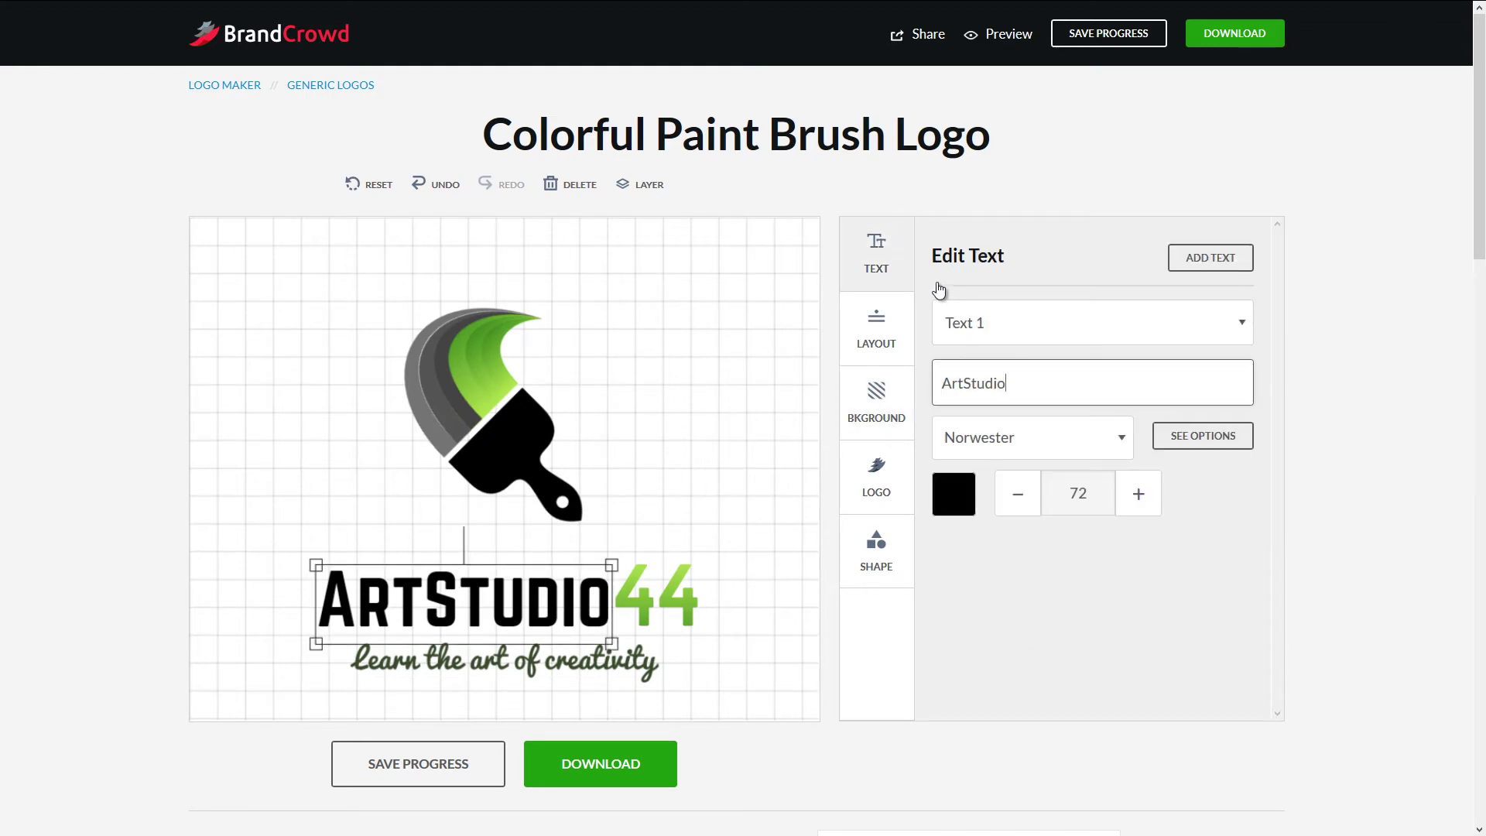
pyautogui.click(880, 328)
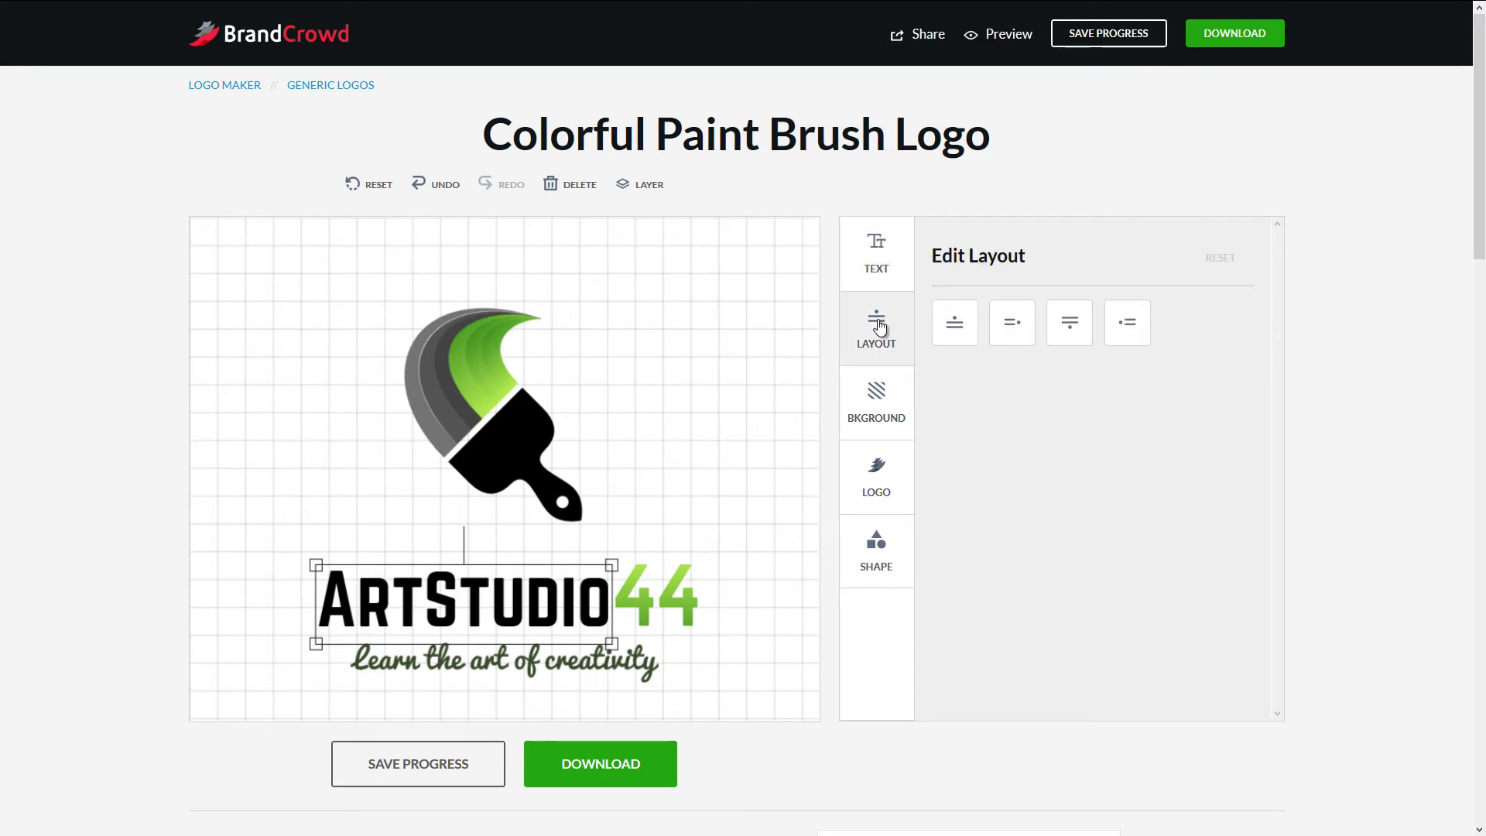
pyautogui.click(864, 396)
pyautogui.scroll(-3, 1104, 533)
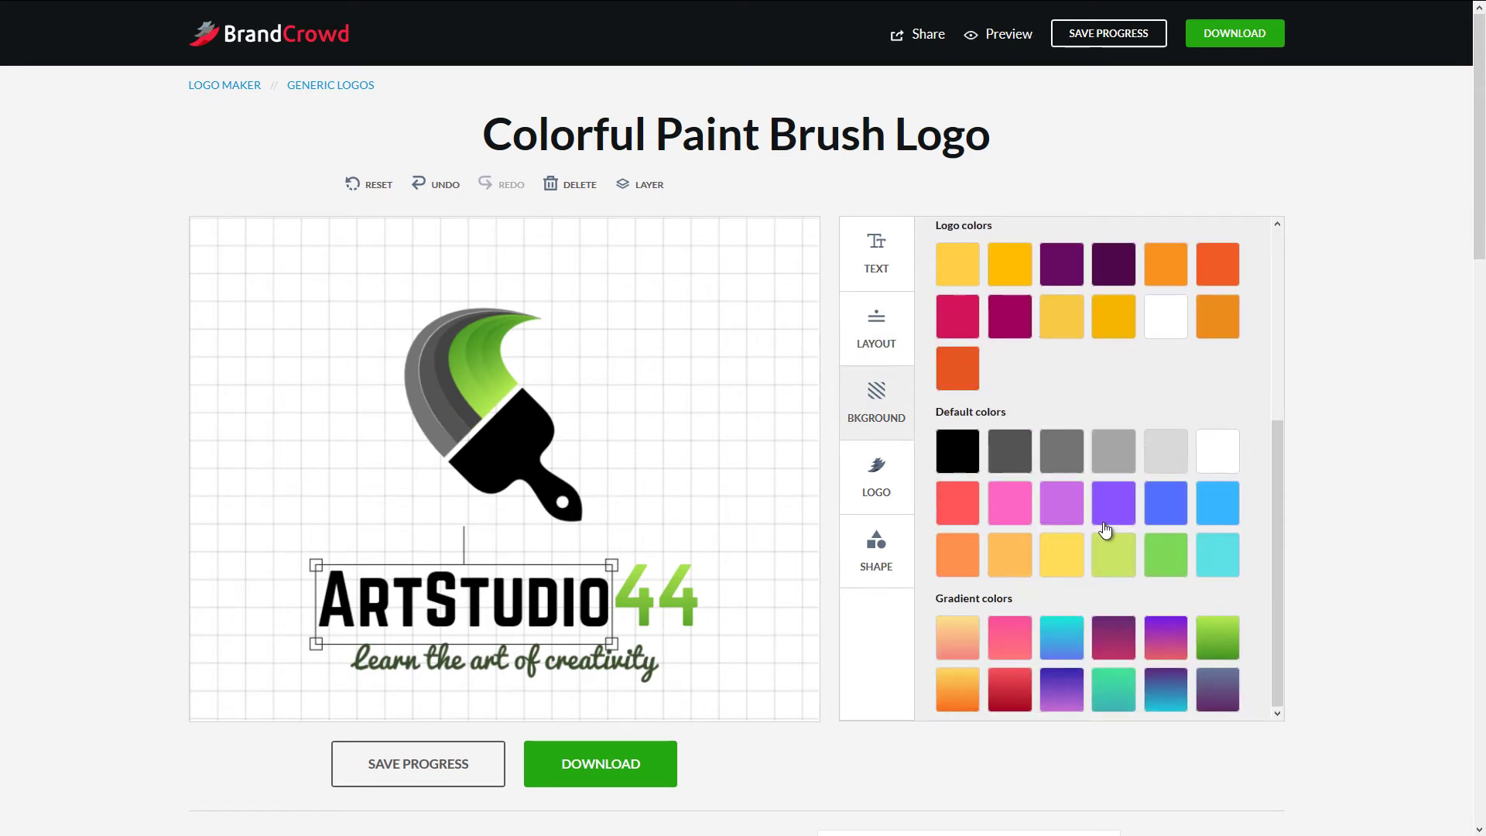
pyautogui.click(1011, 453)
pyautogui.click(349, 526)
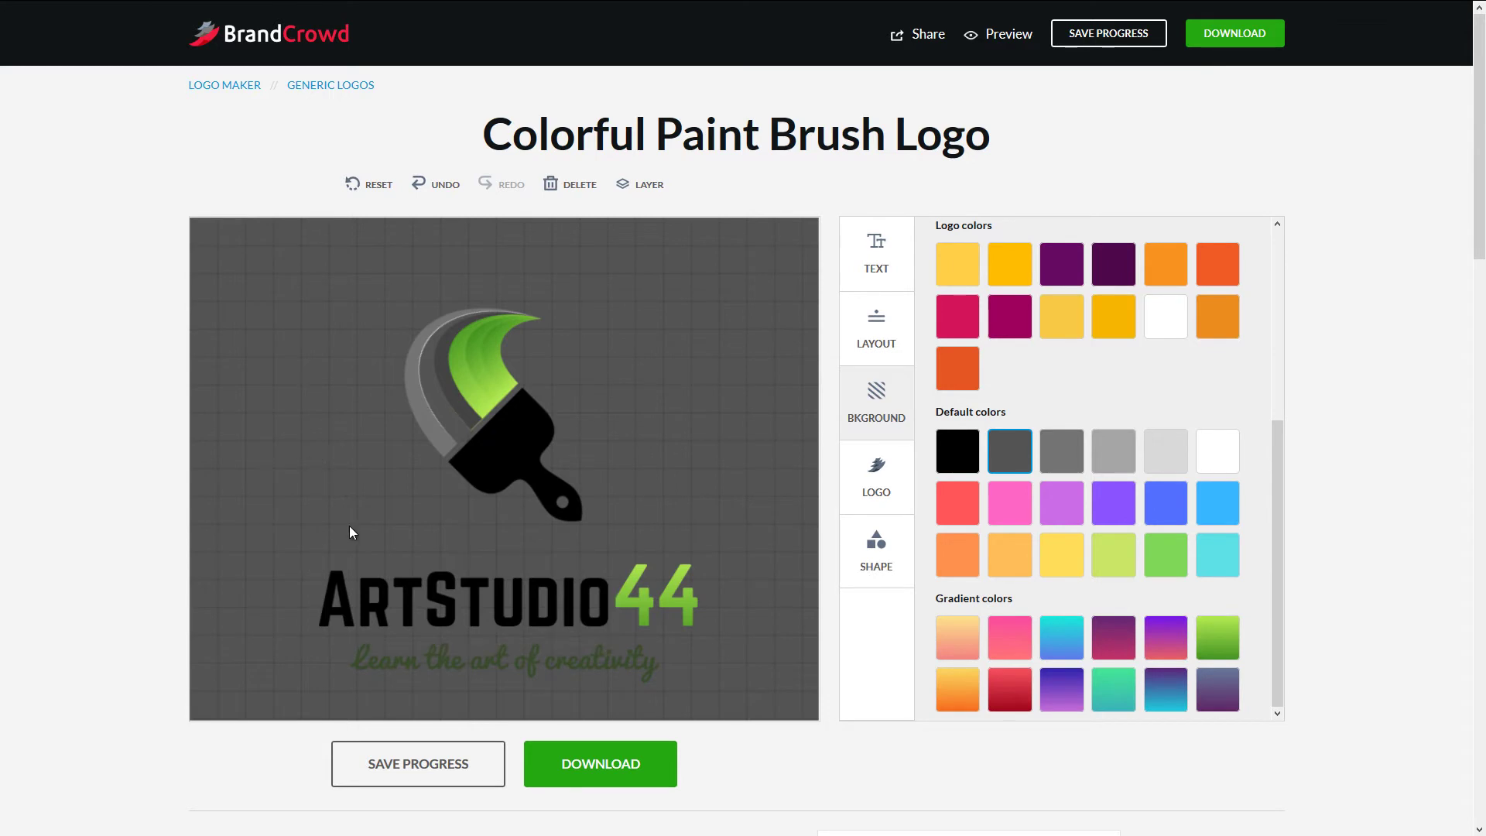
# - Make the ArtStudio wording white
pyautogui.click(469, 588)
pyautogui.click(955, 501)
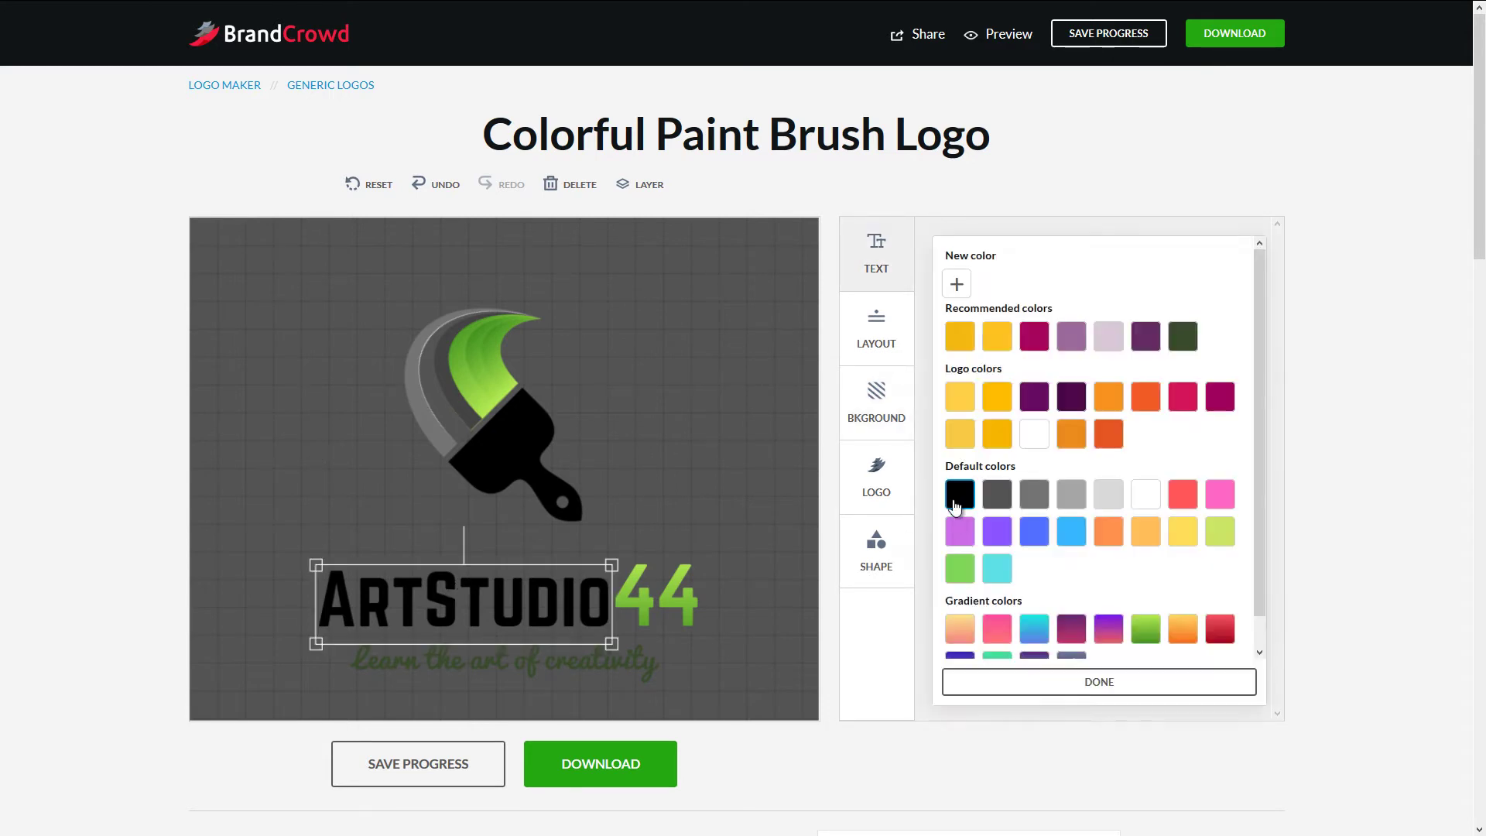
pyautogui.click(1149, 496)
pyautogui.click(656, 424)
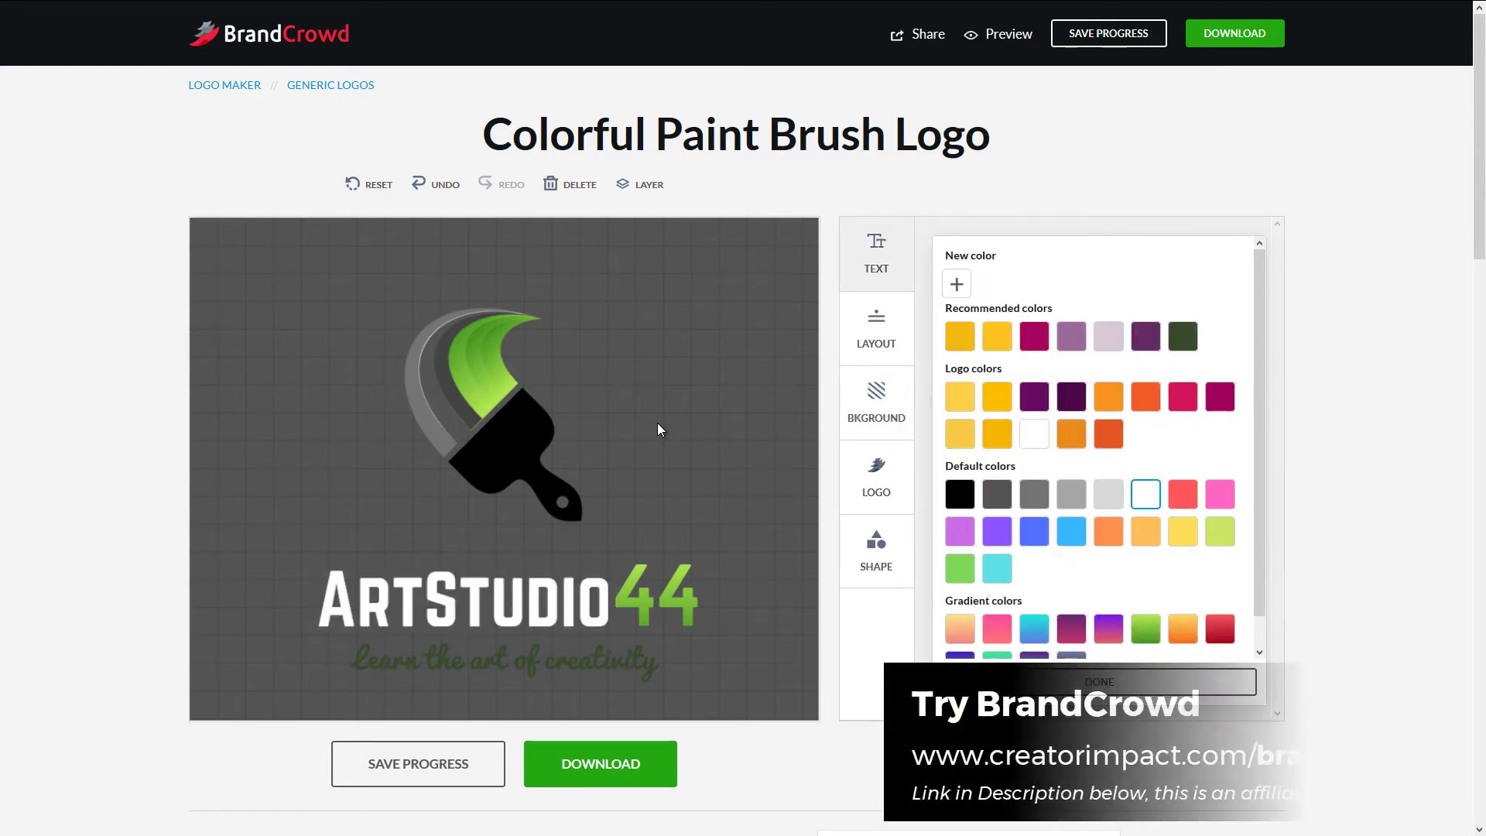
# - Turn the paint brush's black handle white
pyautogui.click(481, 453)
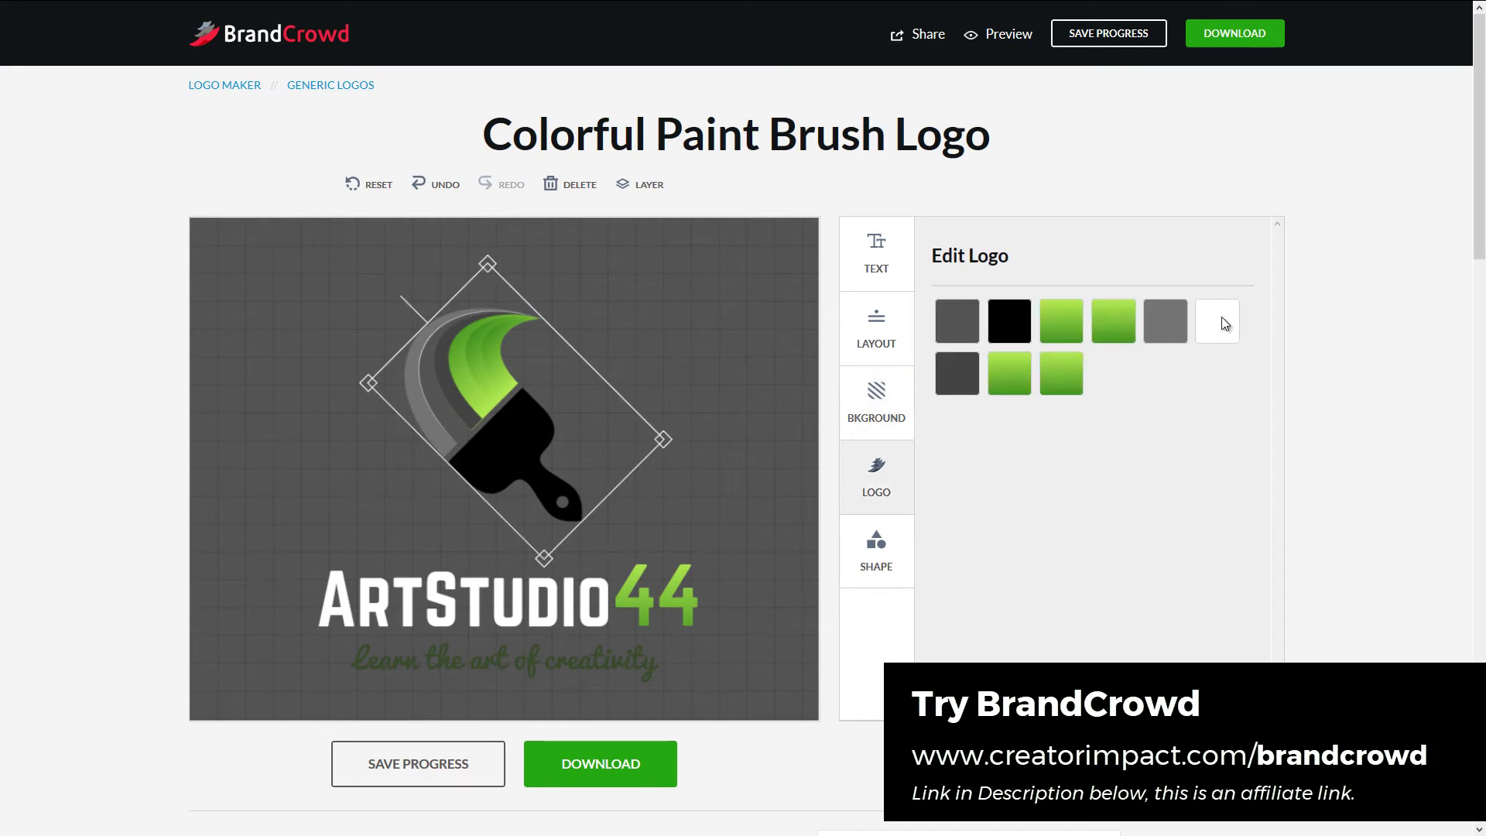
pyautogui.click(1223, 321)
pyautogui.click(1228, 499)
pyautogui.click(1010, 337)
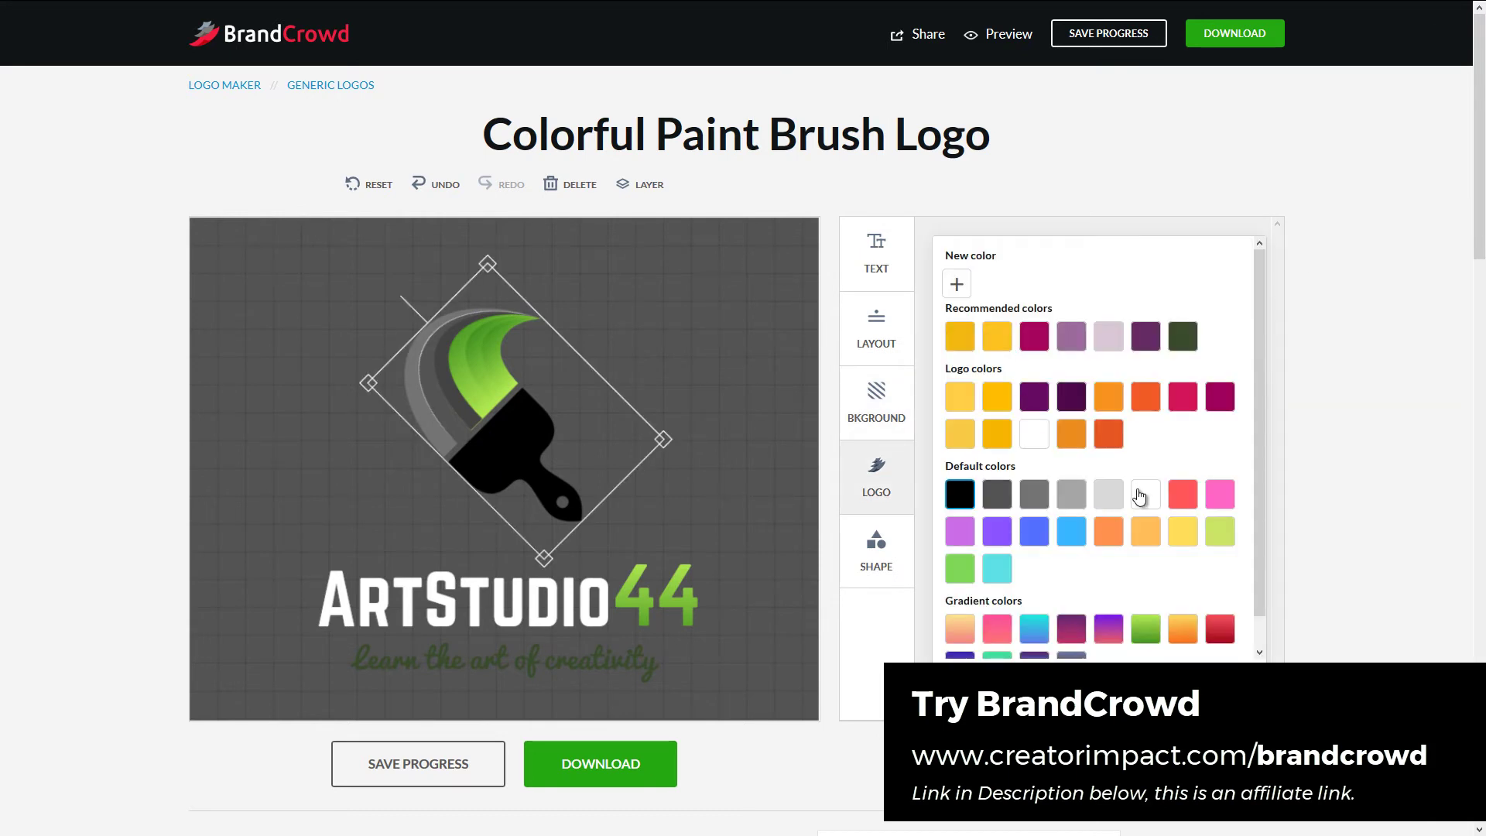
pyautogui.click(1034, 433)
pyautogui.click(590, 667)
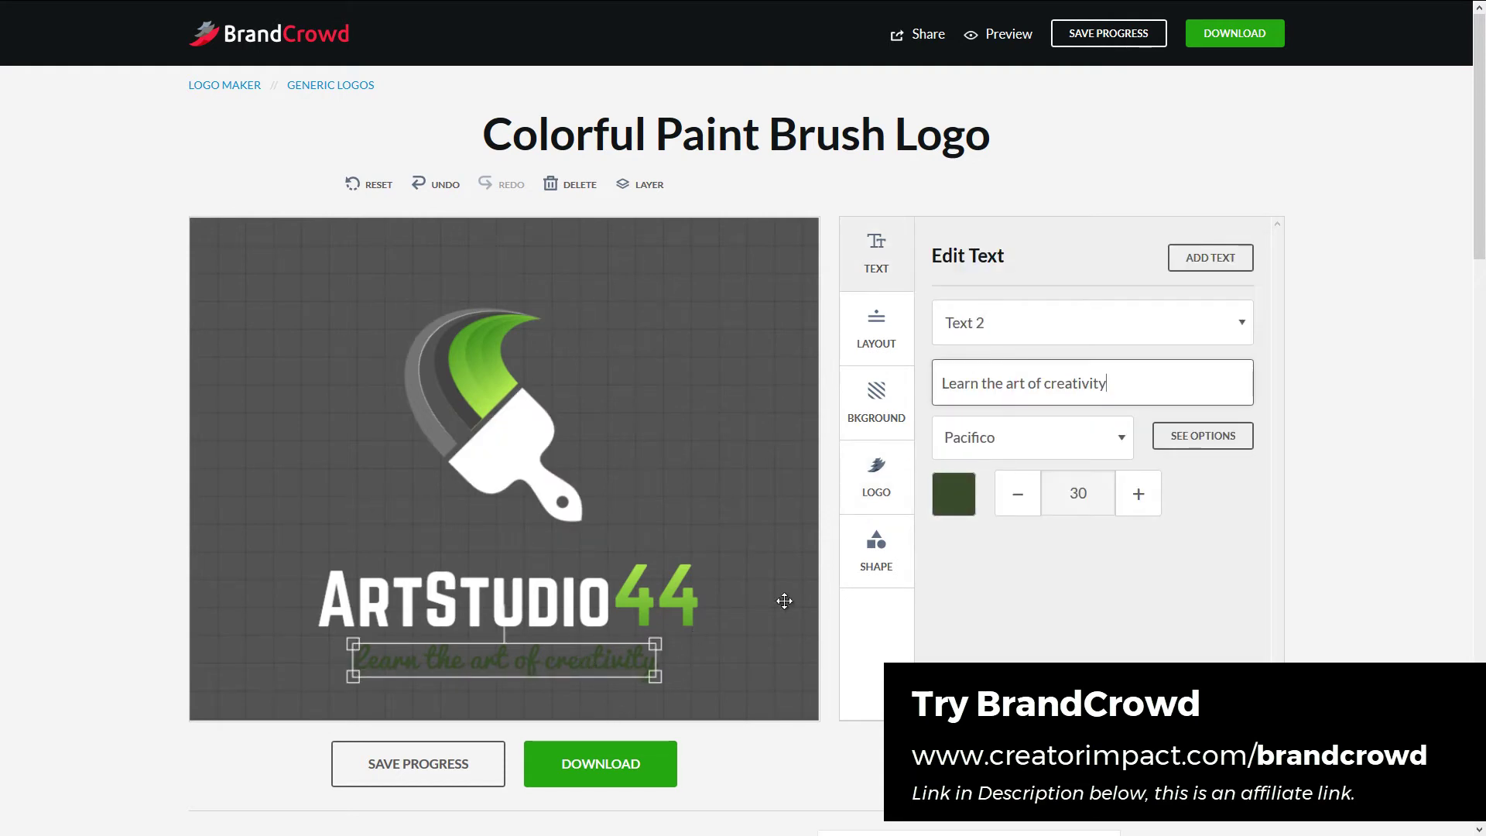
pyautogui.click(966, 500)
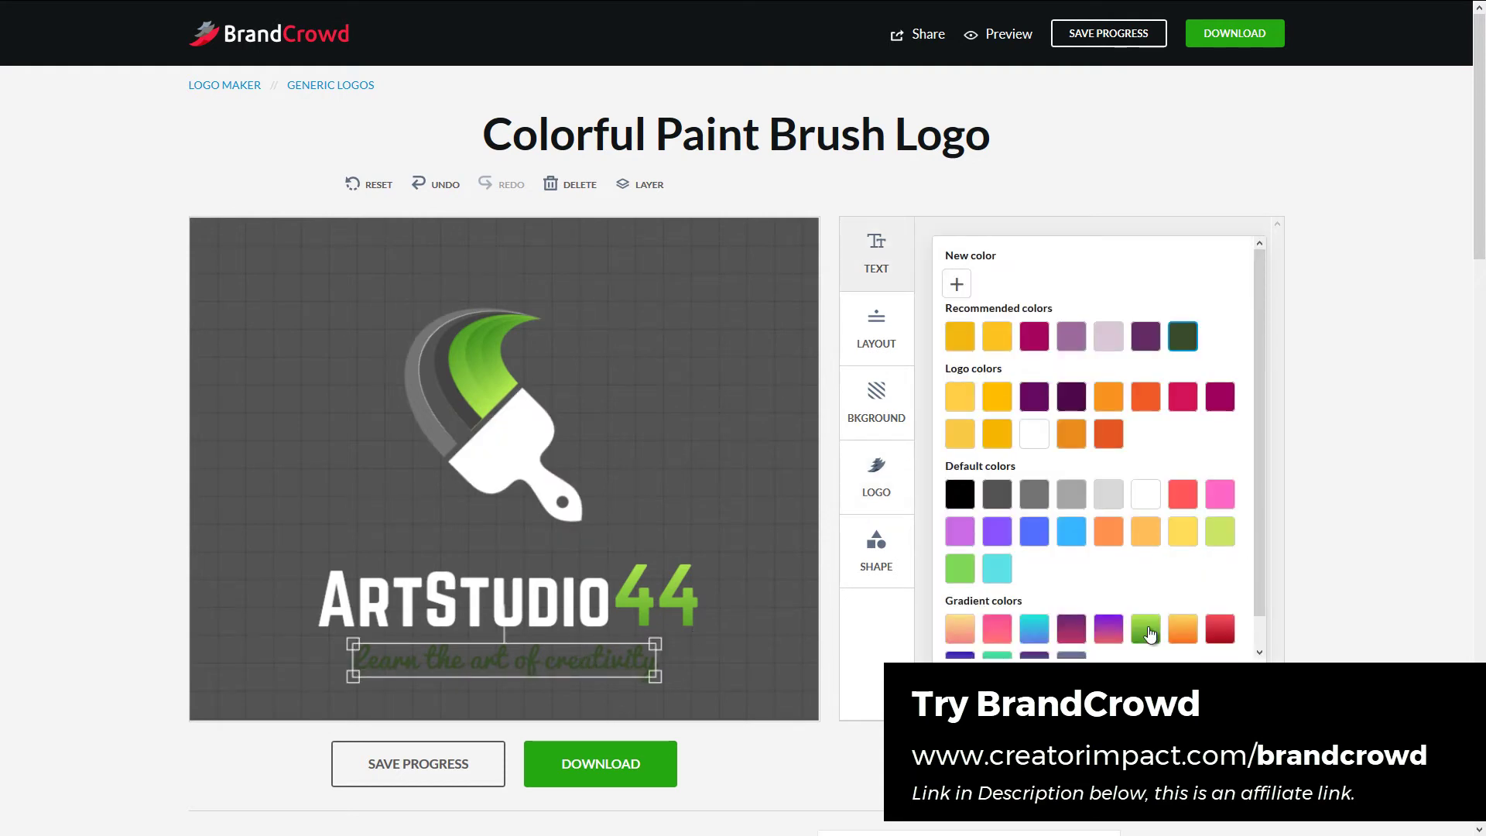
# - Apply the green gradient to the tagline, set the background to black, and enlarge the brush icon
pyautogui.click(1149, 633)
pyautogui.click(796, 393)
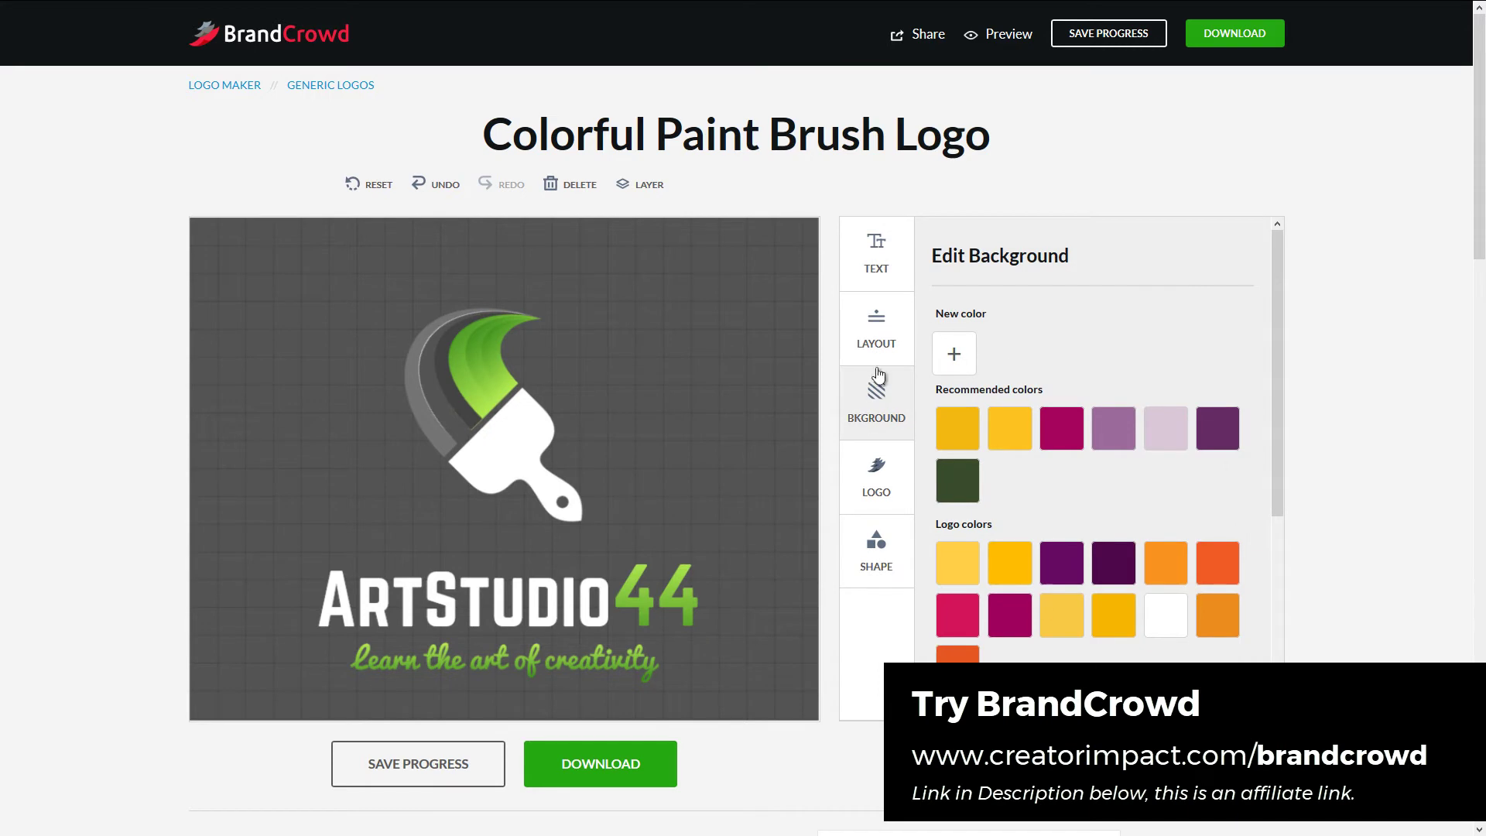
pyautogui.click(897, 397)
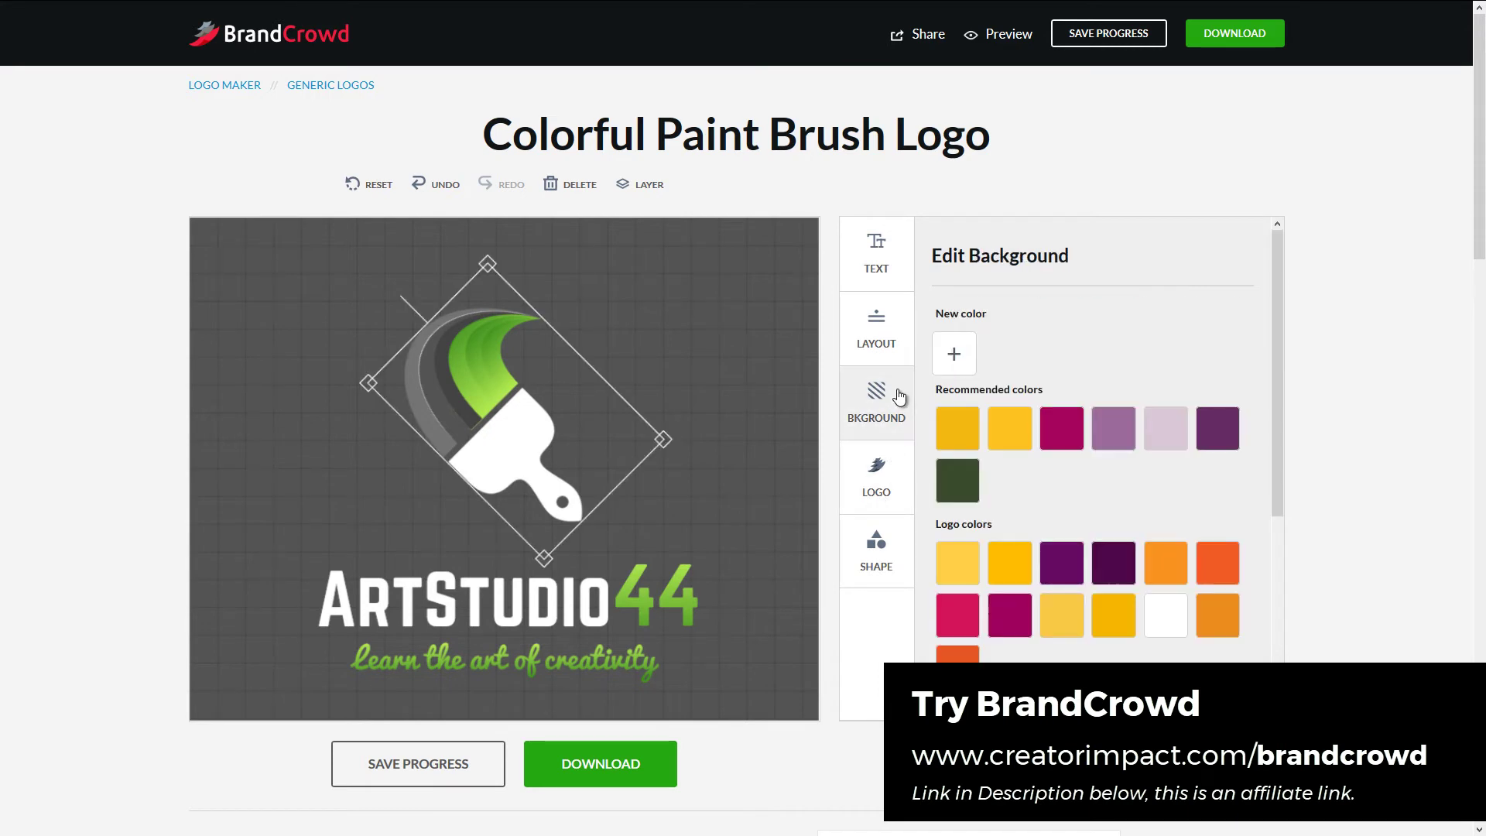
pyautogui.scroll(-4, 989, 475)
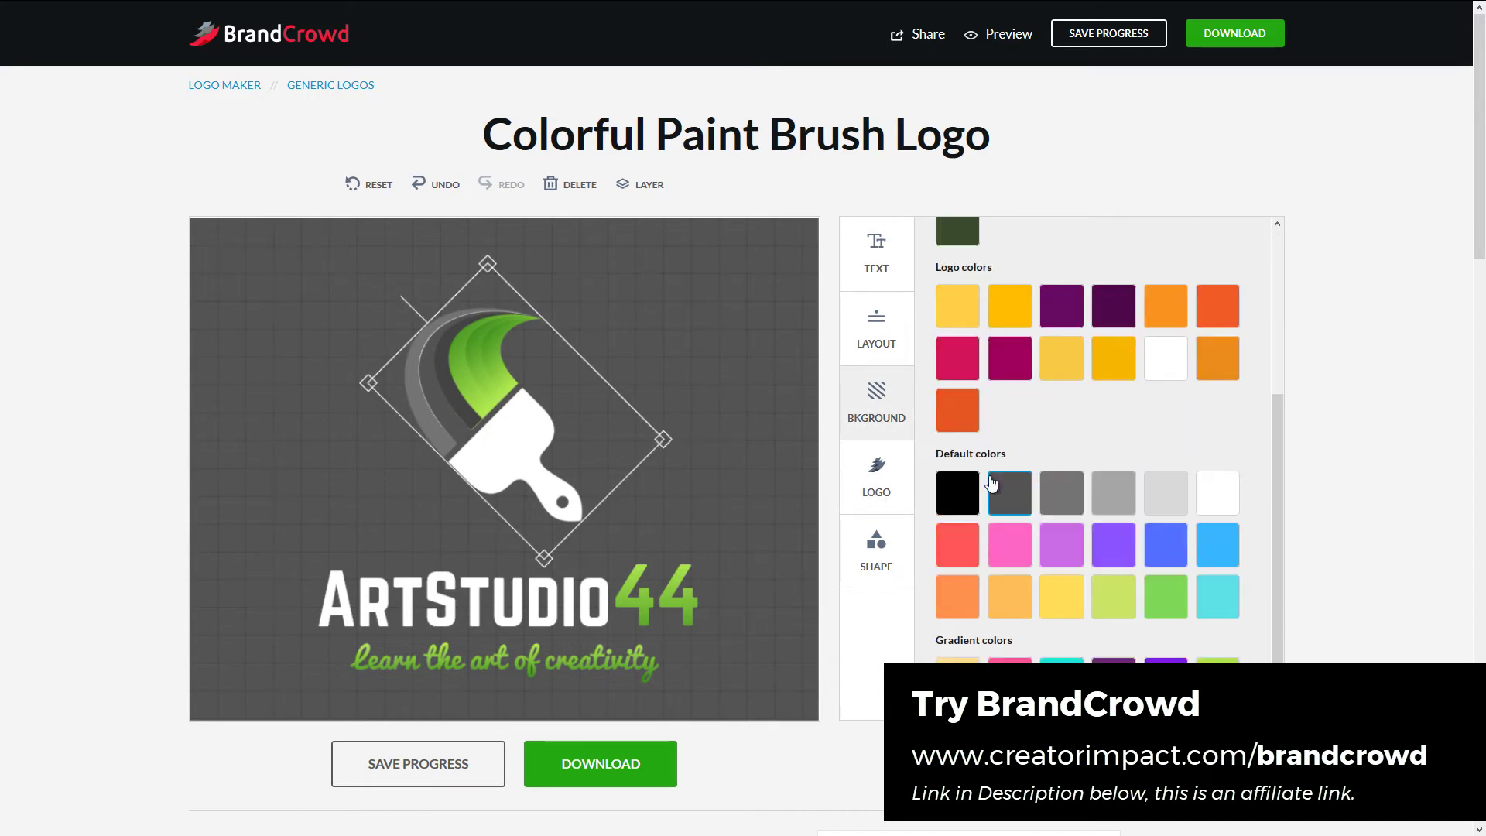
pyautogui.click(969, 462)
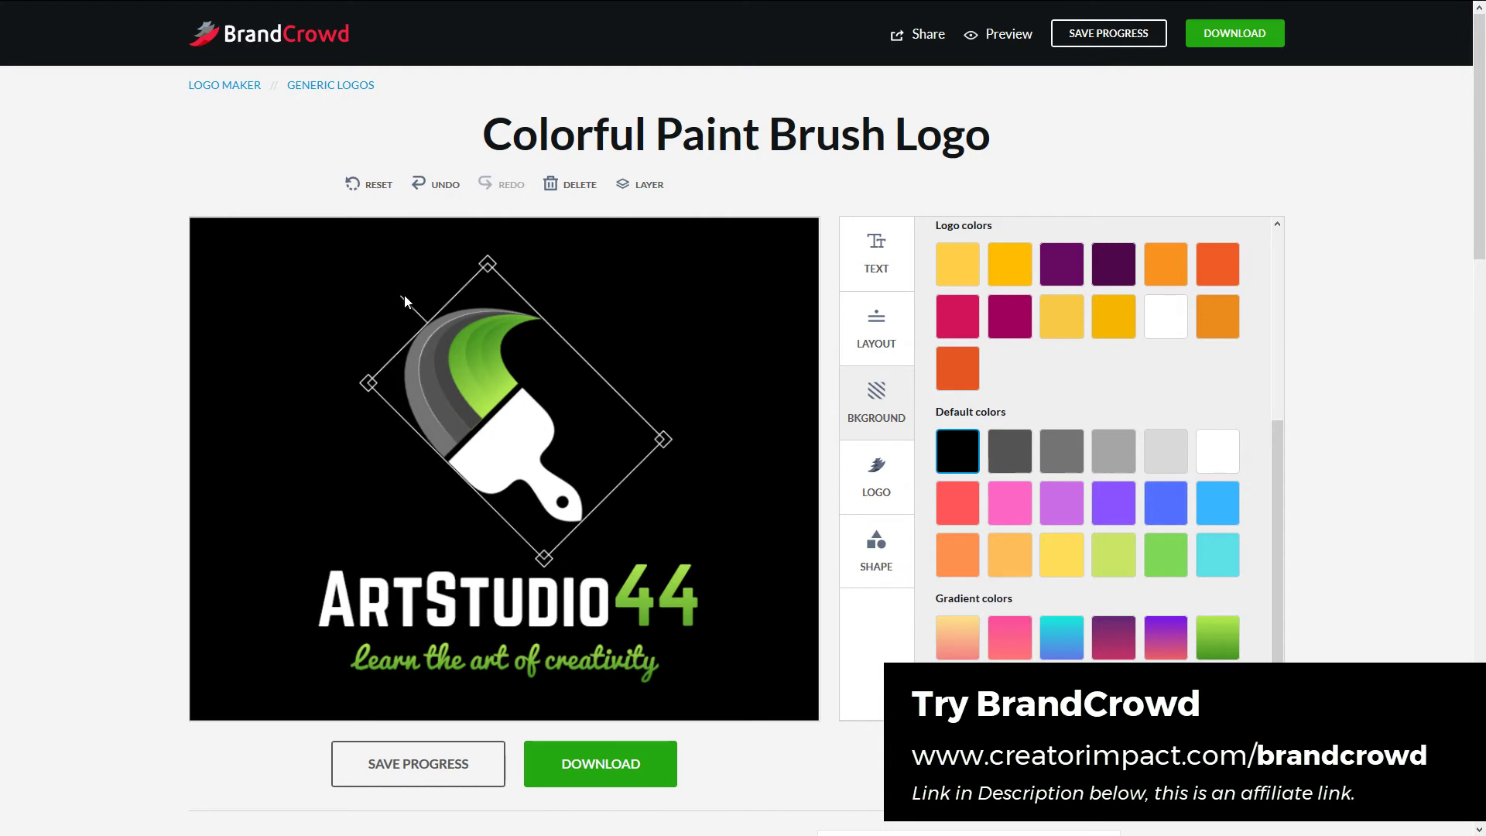
pyautogui.moveTo(404, 295); pyautogui.dragTo(392, 272)
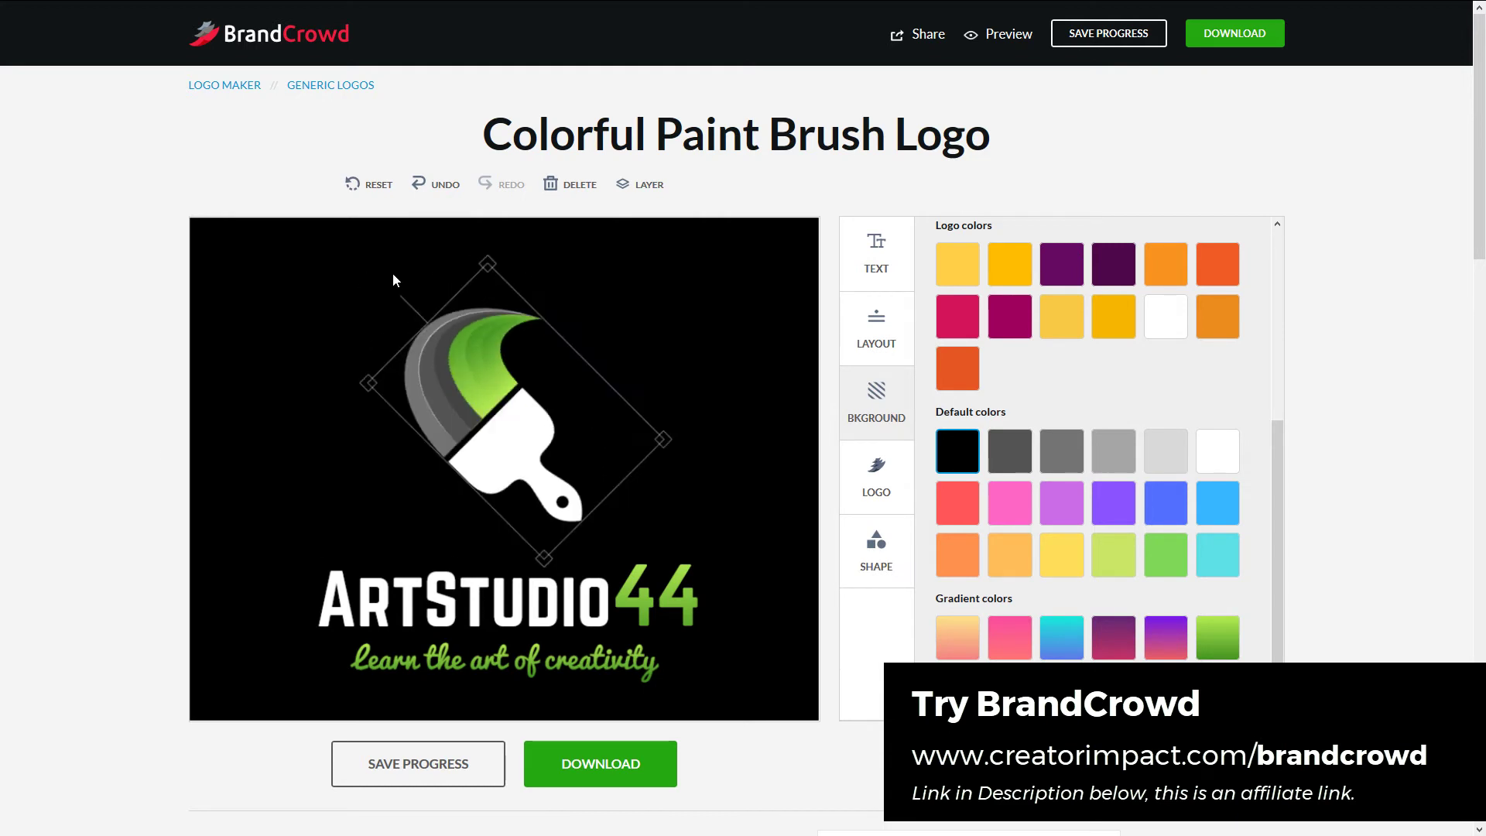
pyautogui.moveTo(484, 267)
pyautogui.mouseDown()
pyautogui.moveTo(495, 249)
pyautogui.moveTo(500, 277)
pyautogui.mouseUp()
# - Open the Add shapes library under SHAPE and pick the crossed arrows tile
pyautogui.click(879, 502)
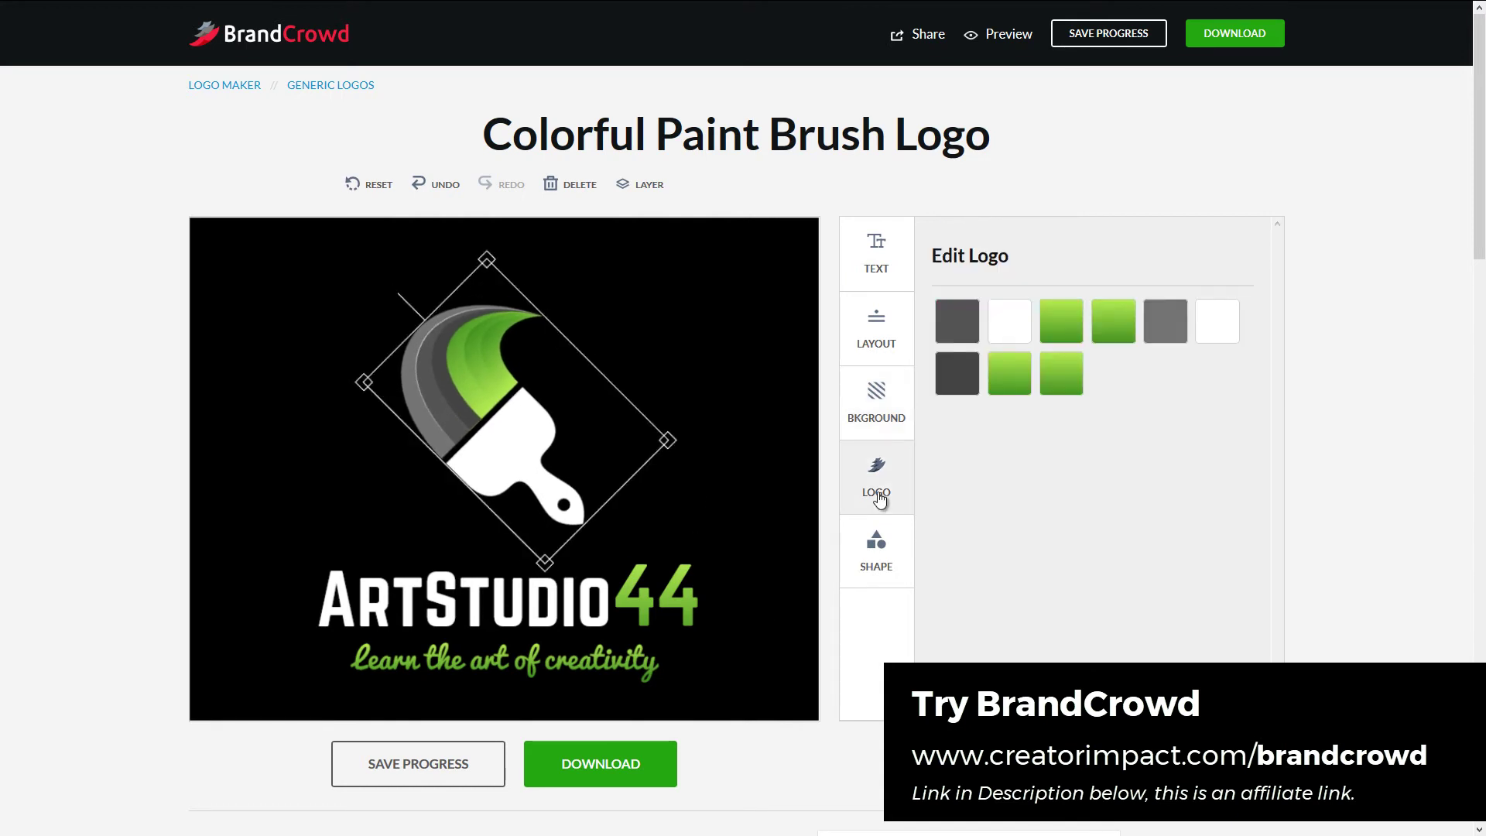
pyautogui.click(891, 430)
pyautogui.click(901, 569)
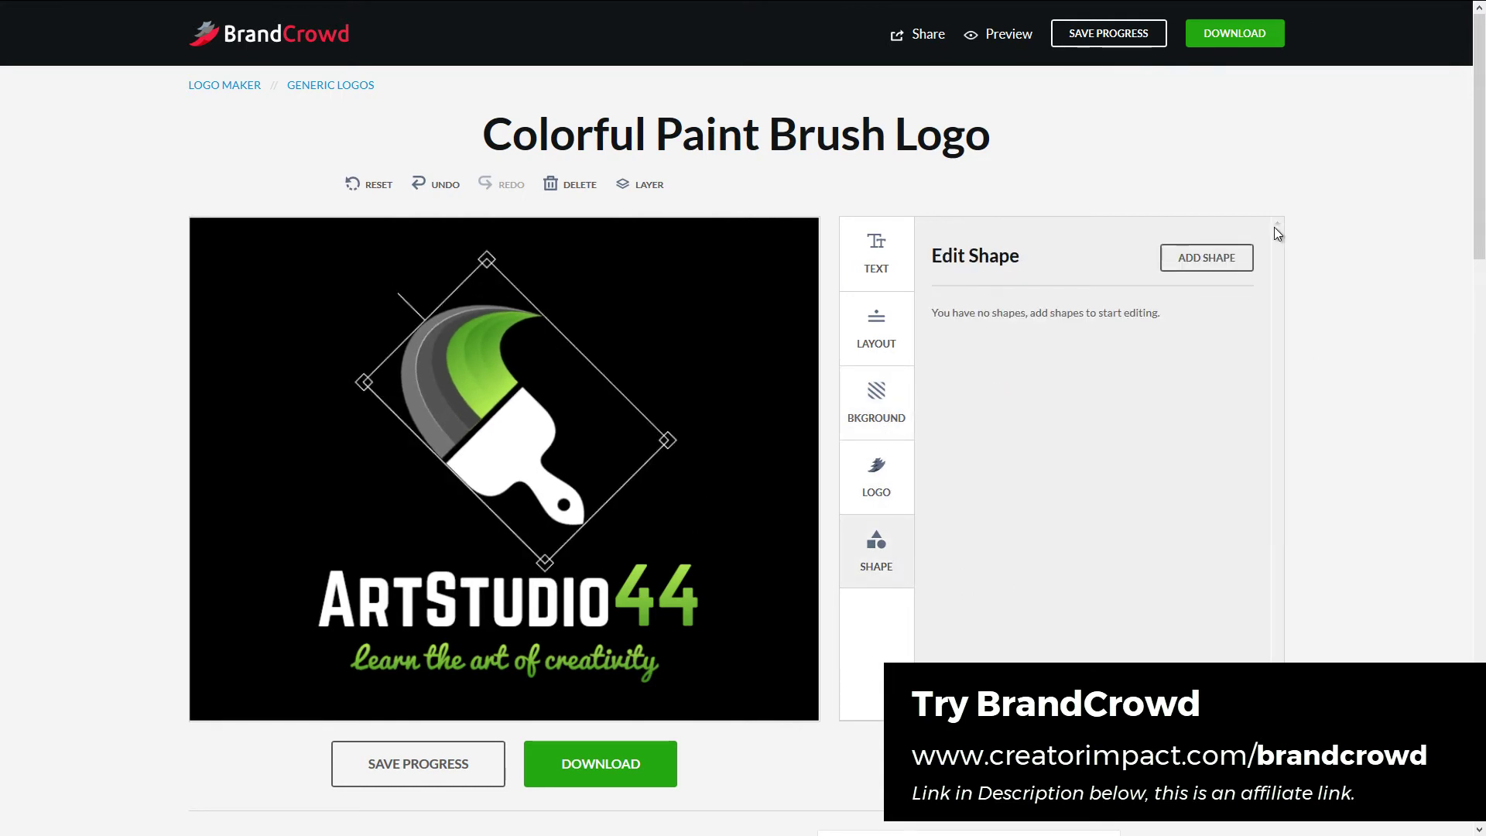
pyautogui.click(1204, 264)
pyautogui.moveTo(1054, 178); pyautogui.dragTo(1050, 172)
pyautogui.moveTo(1057, 225); pyautogui.dragTo(1062, 433)
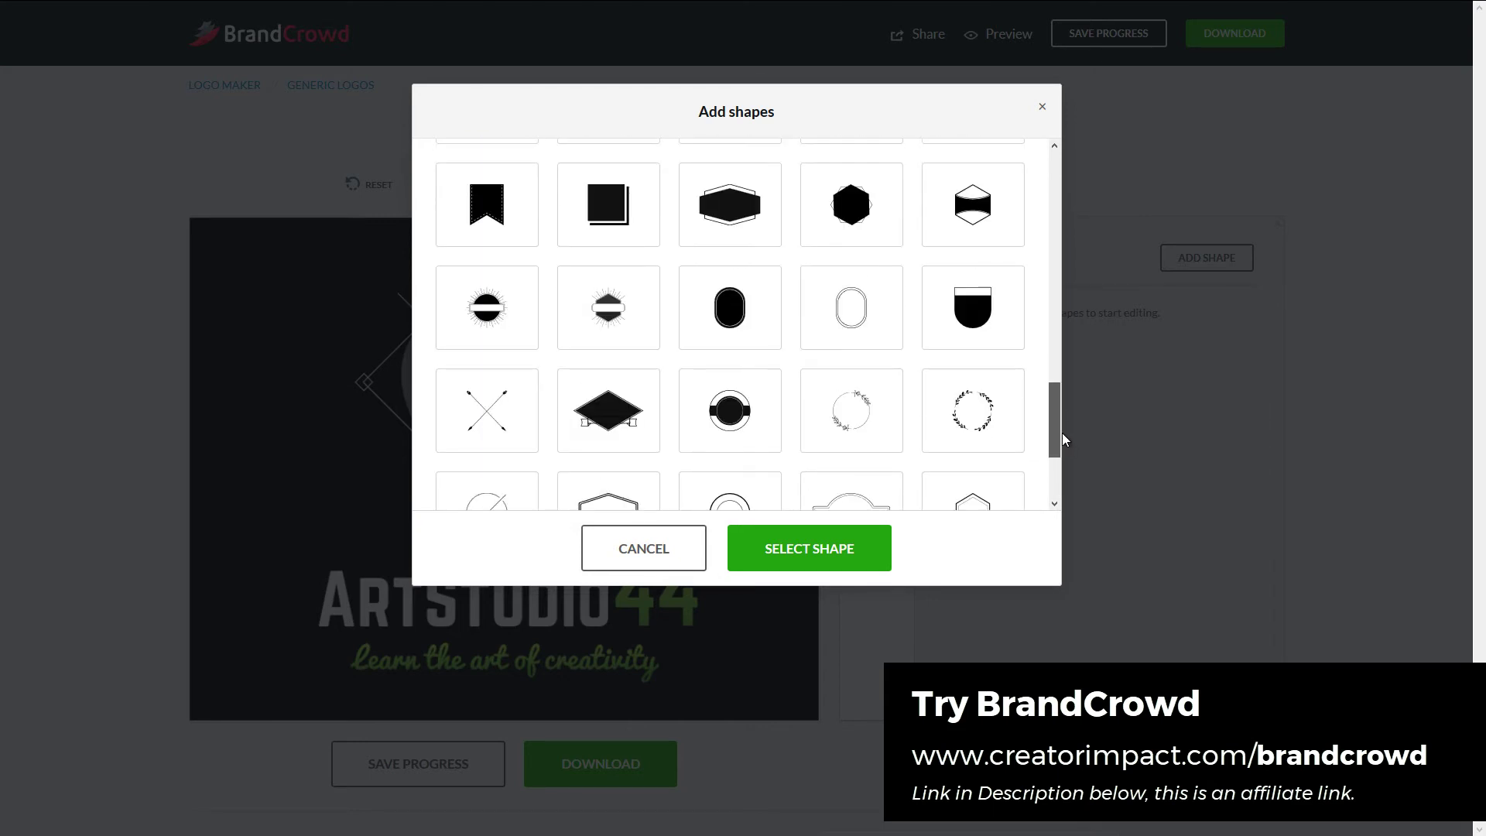
pyautogui.click(494, 414)
# - Add the crossed arrows, enlarge them, colour them dark grey, and centre them behind the brush
pyautogui.click(818, 551)
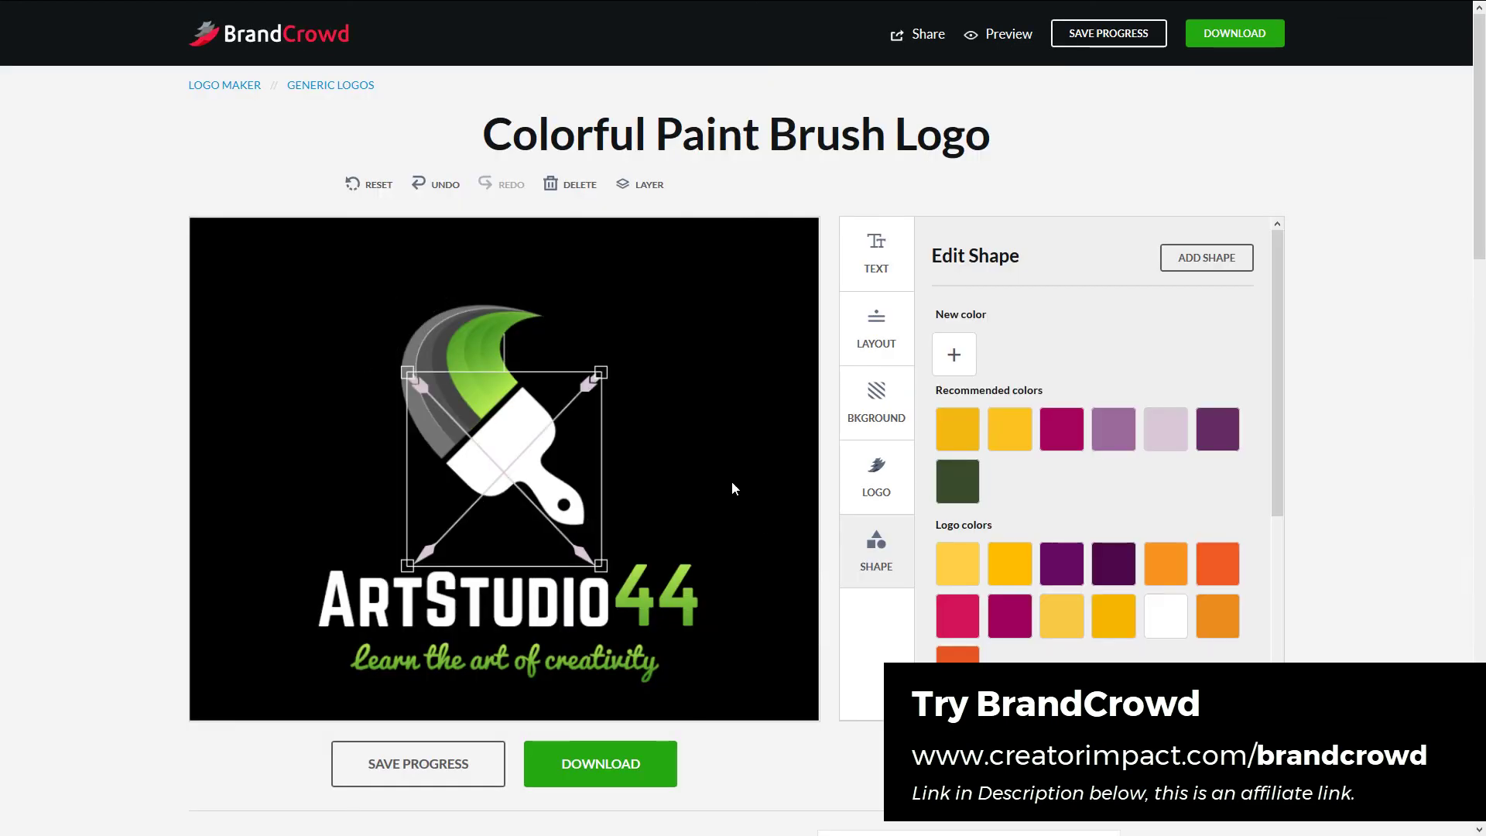
pyautogui.moveTo(602, 367); pyautogui.dragTo(712, 280)
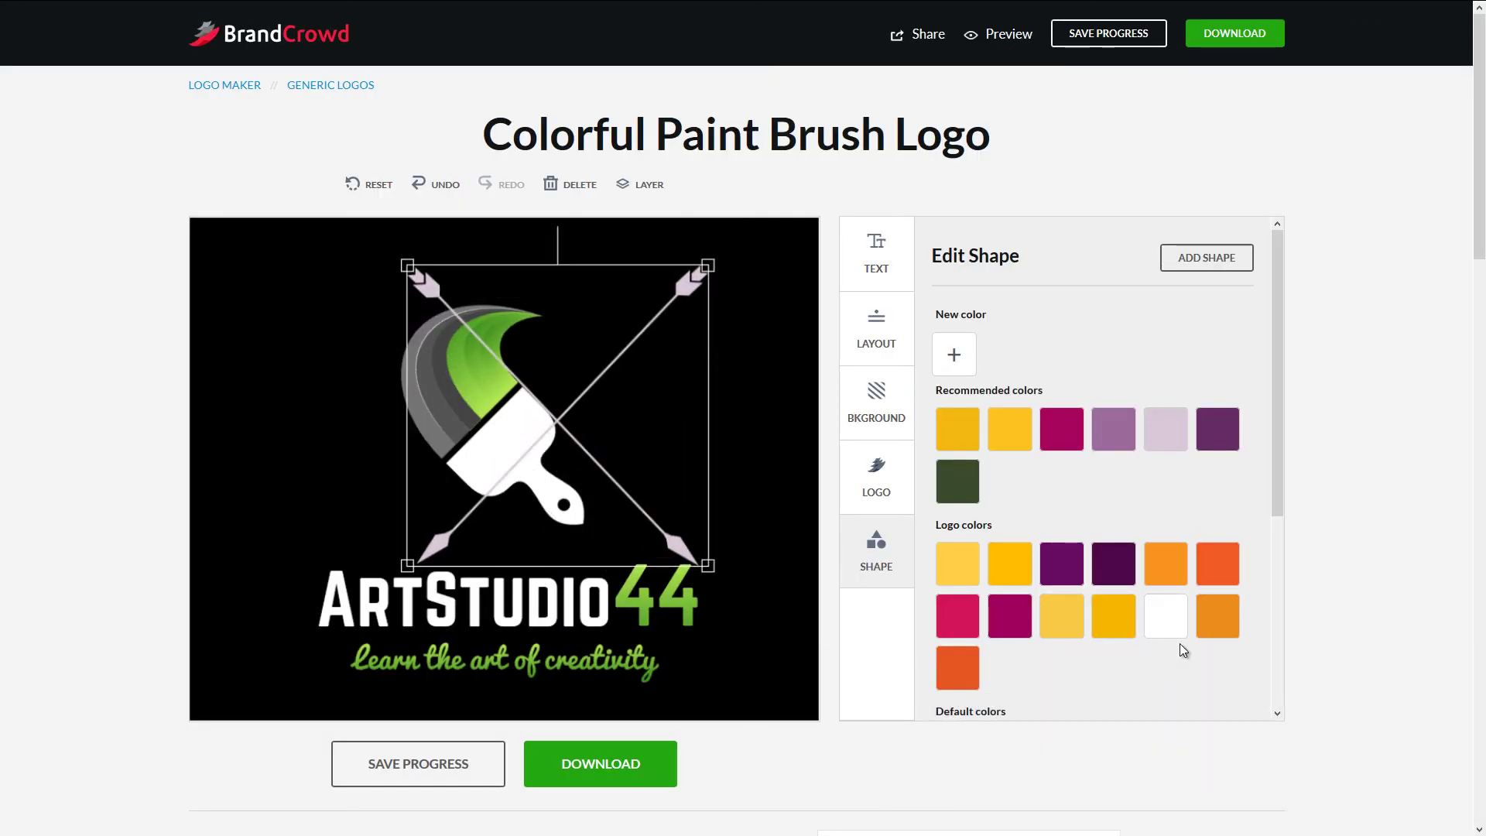
pyautogui.scroll(-4, 1108, 507)
pyautogui.click(1011, 454)
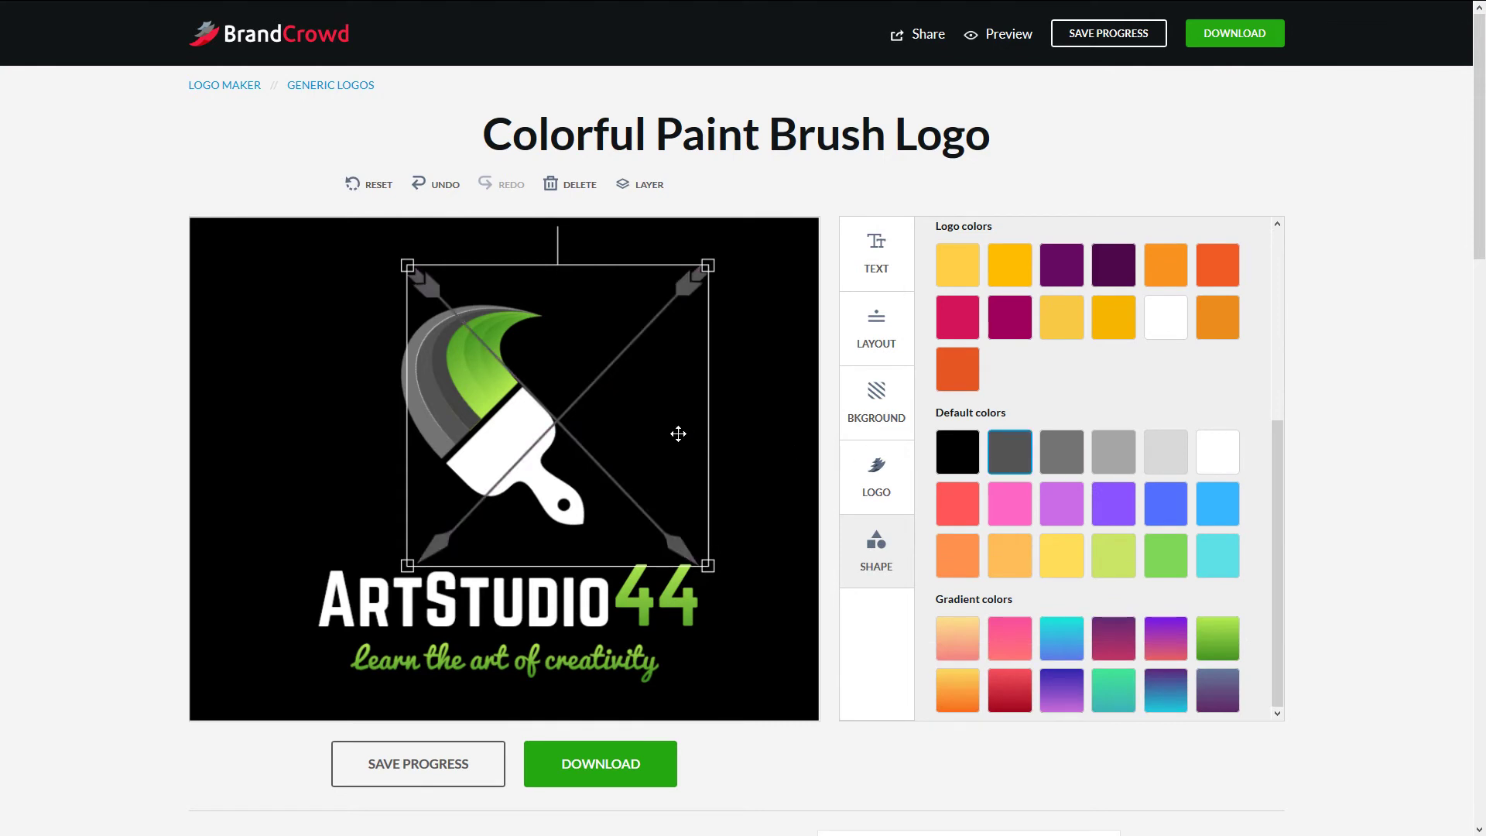
pyautogui.moveTo(571, 419); pyautogui.dragTo(517, 421)
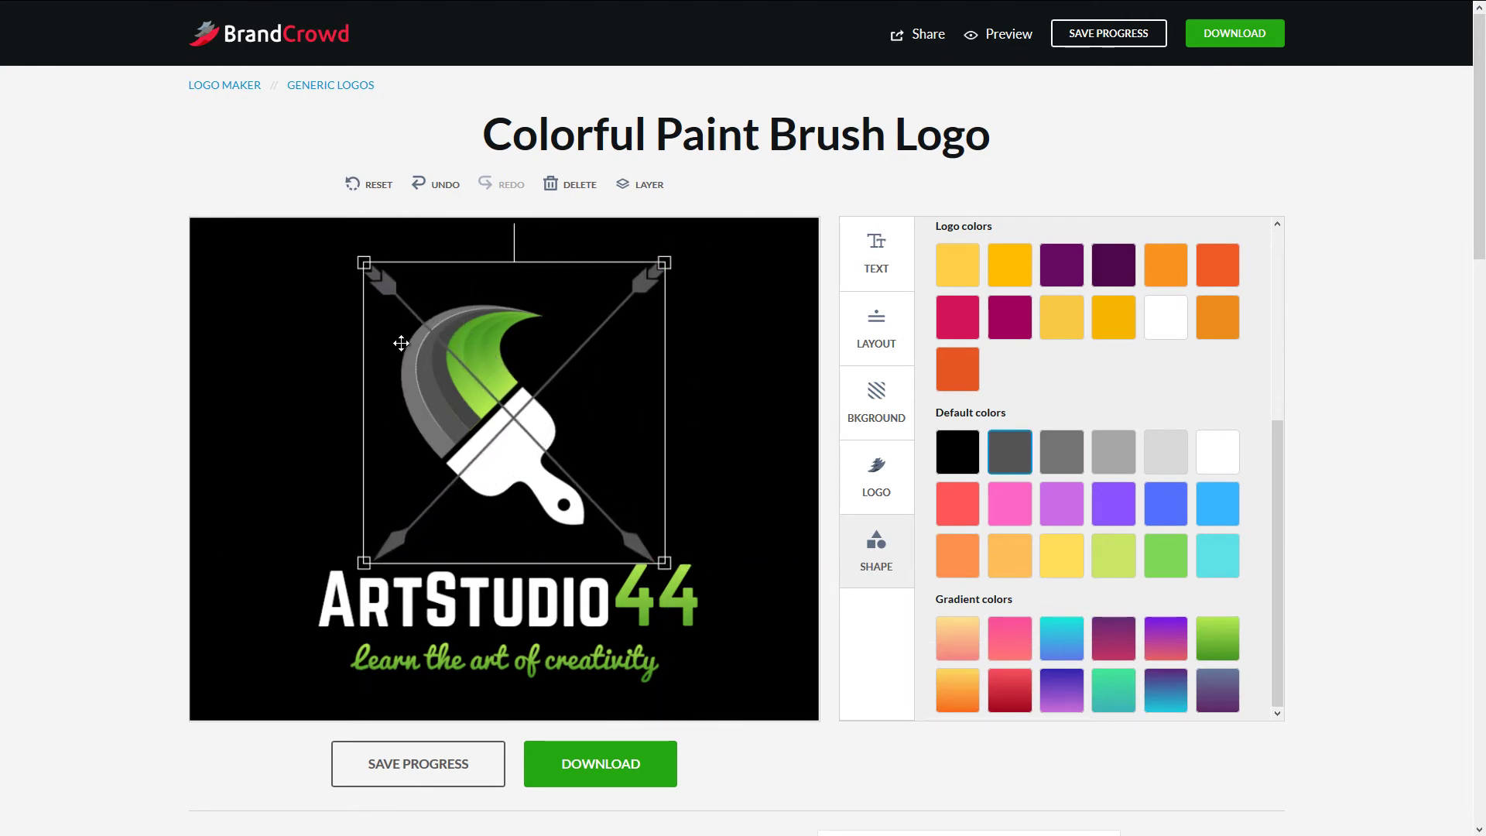
# - Nudge the crossed arrows slightly right and down over the brush
pyautogui.rightClick(583, 348)
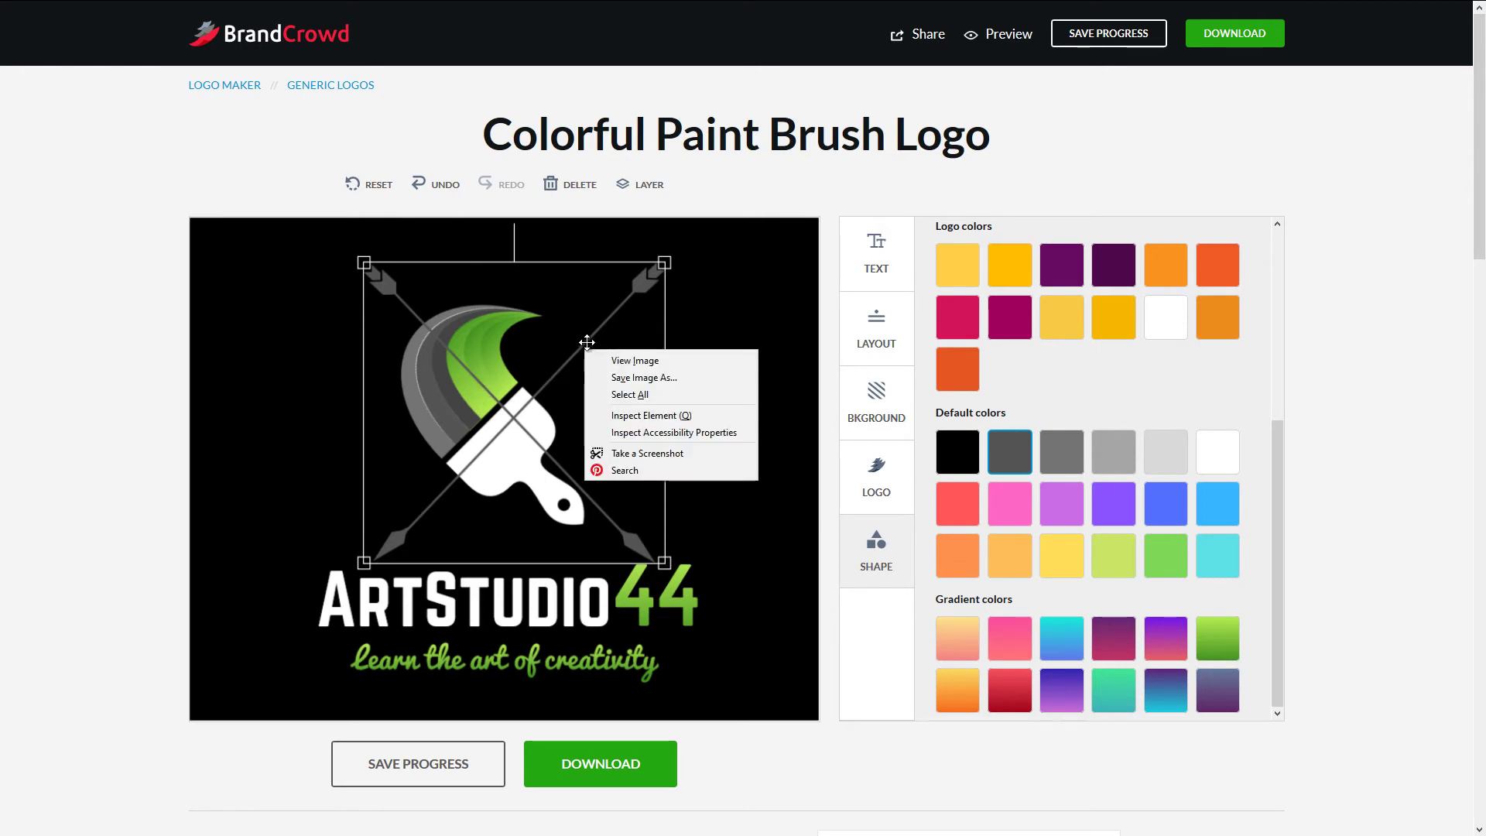
pyautogui.click(597, 328)
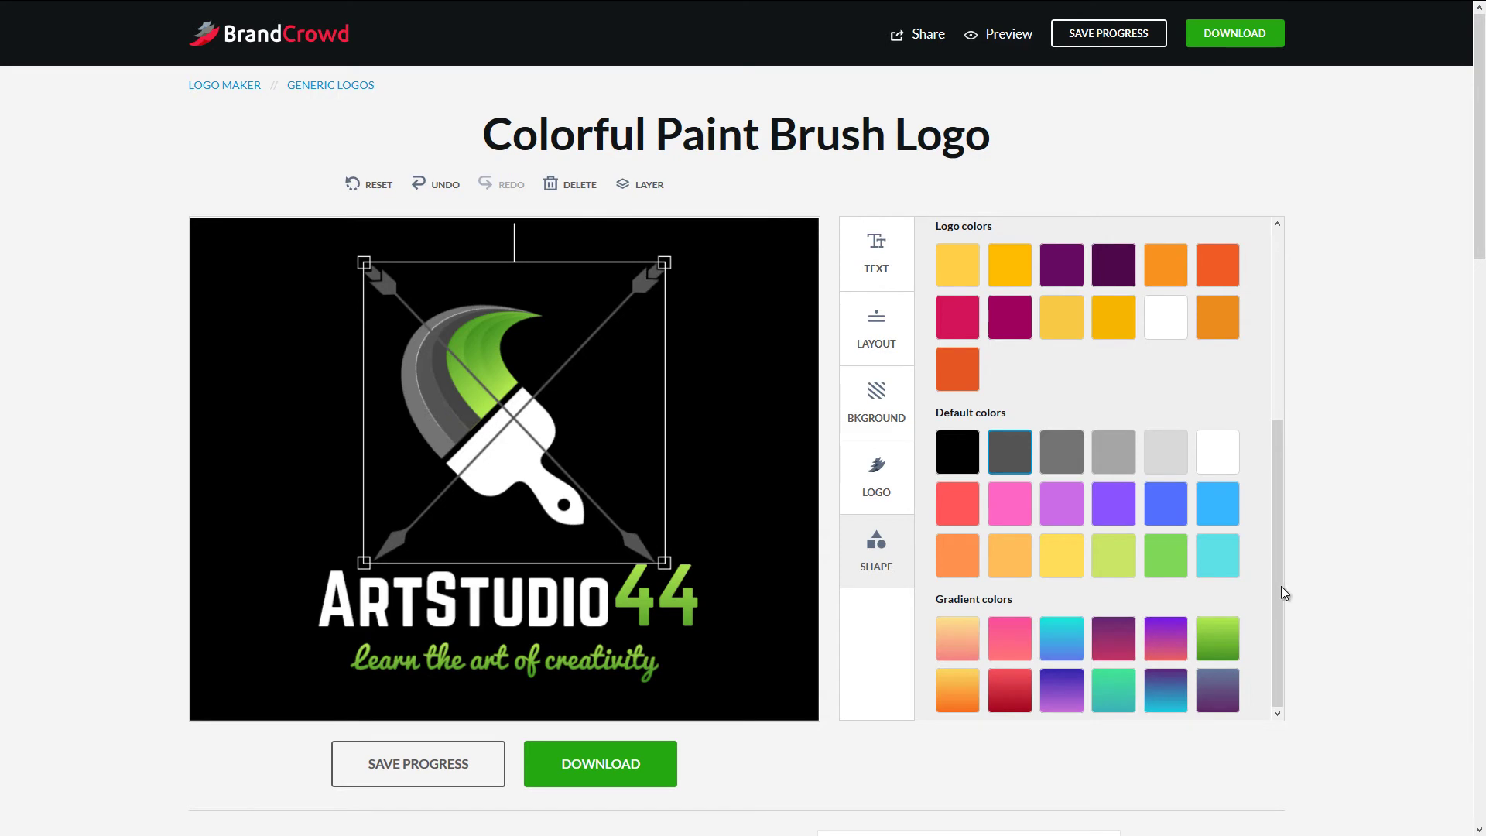
pyautogui.moveTo(1285, 593); pyautogui.dragTo(1287, 279)
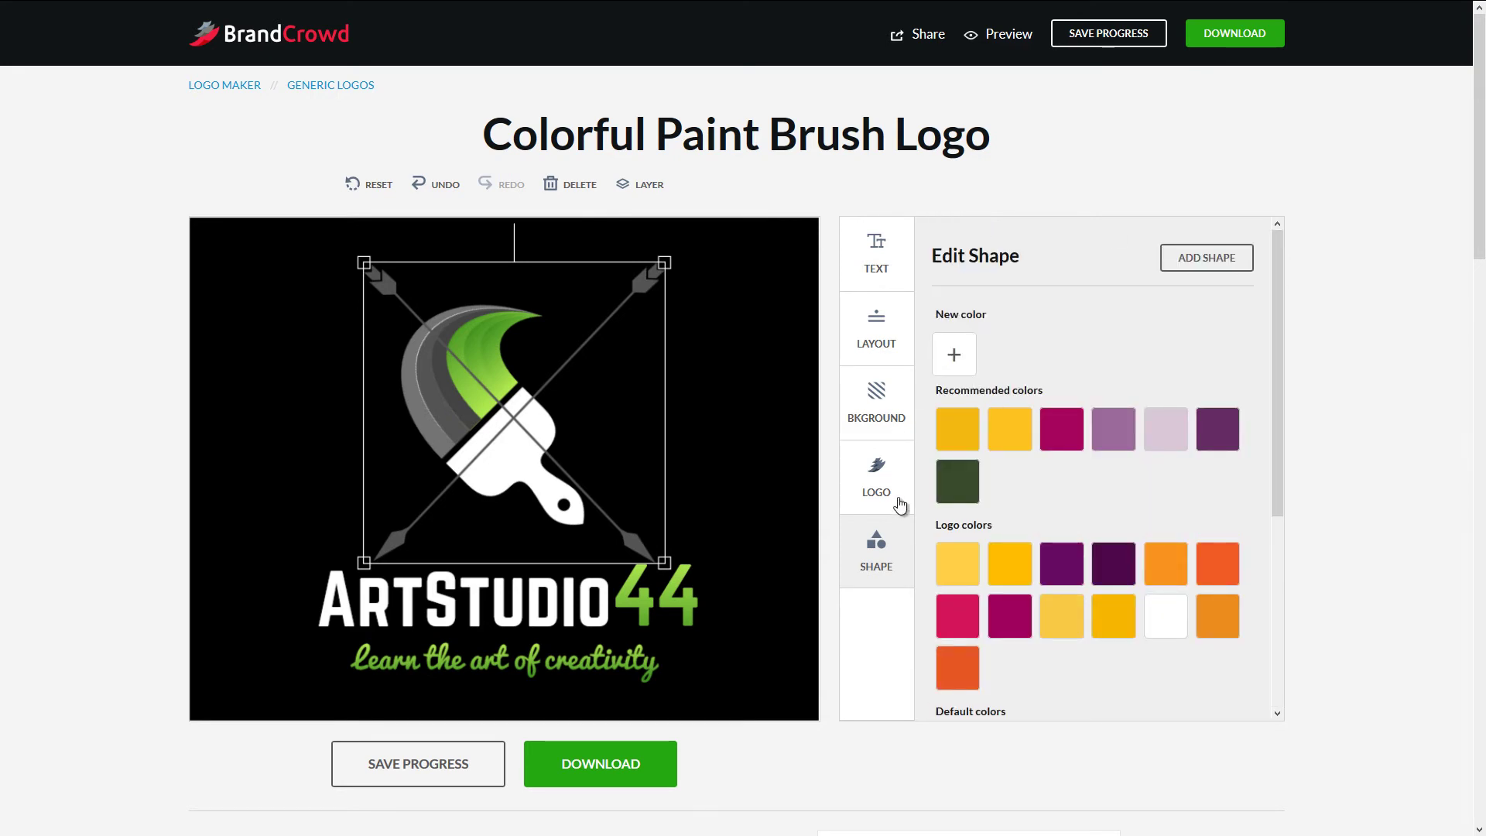
pyautogui.click(746, 419)
pyautogui.click(563, 502)
pyautogui.moveTo(558, 500); pyautogui.dragTo(573, 503)
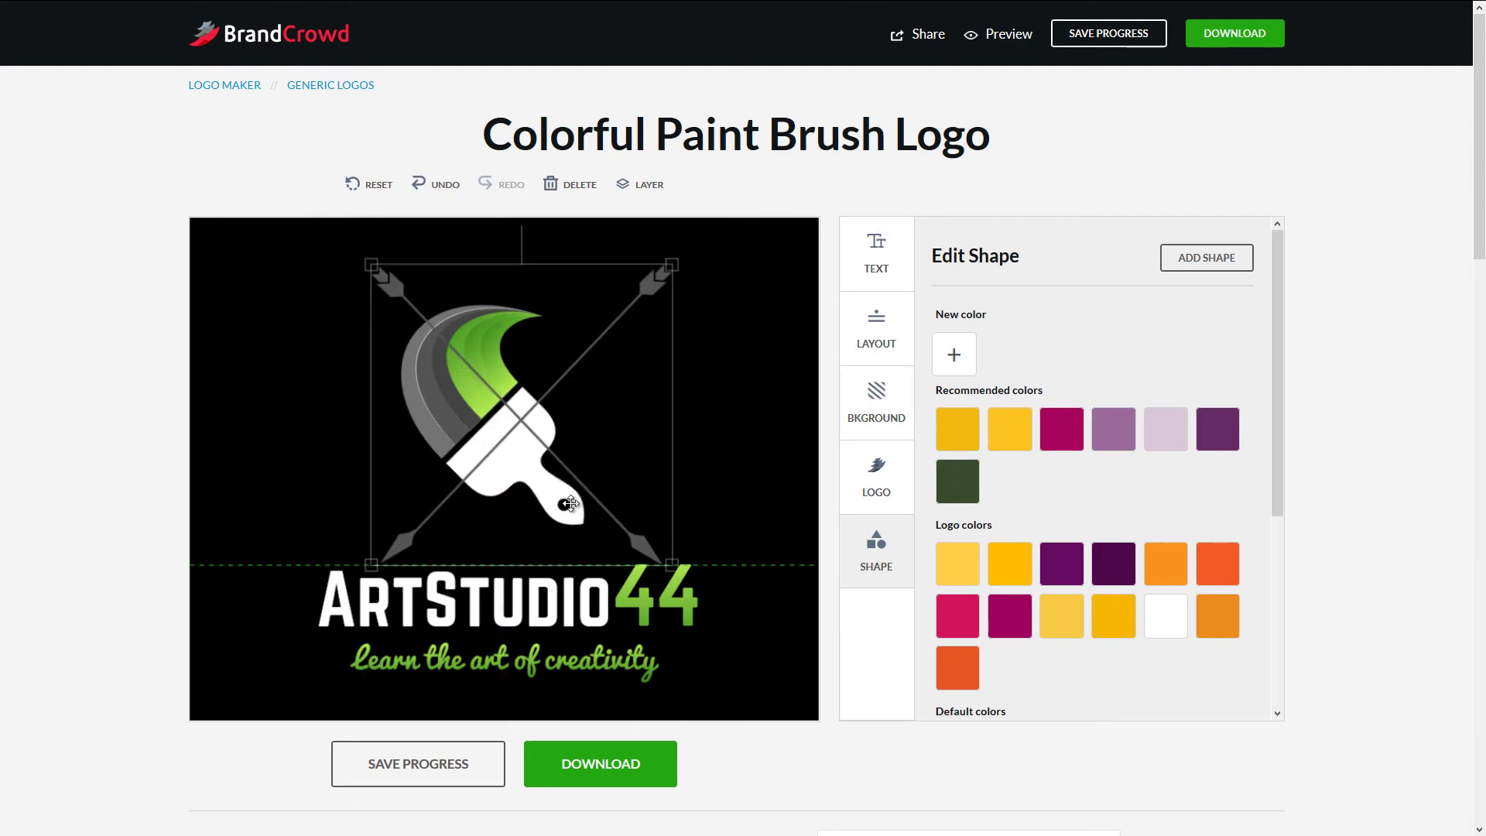
pyautogui.scroll(-5, 701, 546)
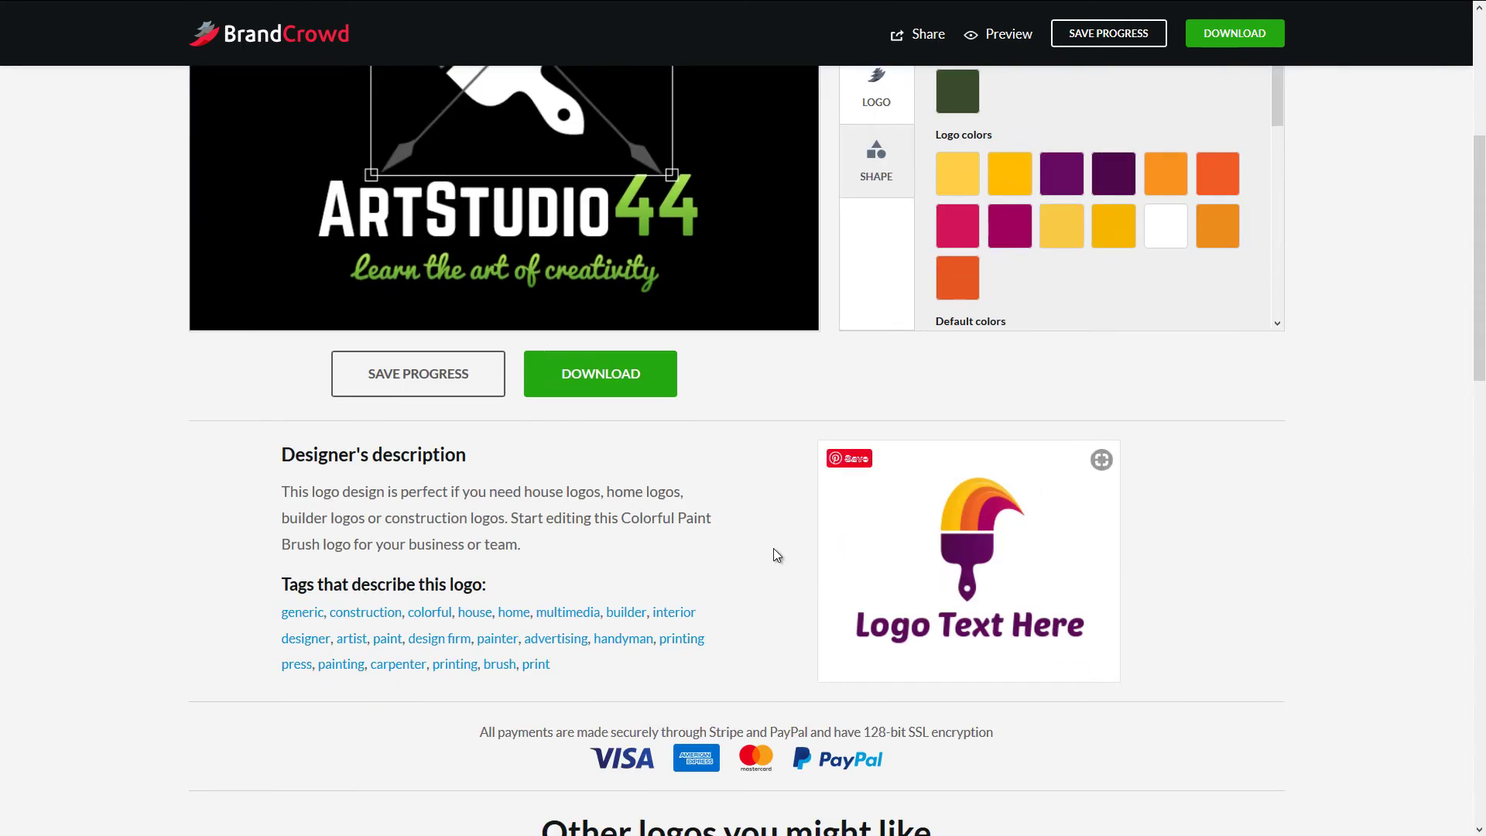
pyautogui.scroll(5, 776, 554)
pyautogui.moveTo(1279, 287); pyautogui.dragTo(1291, 320)
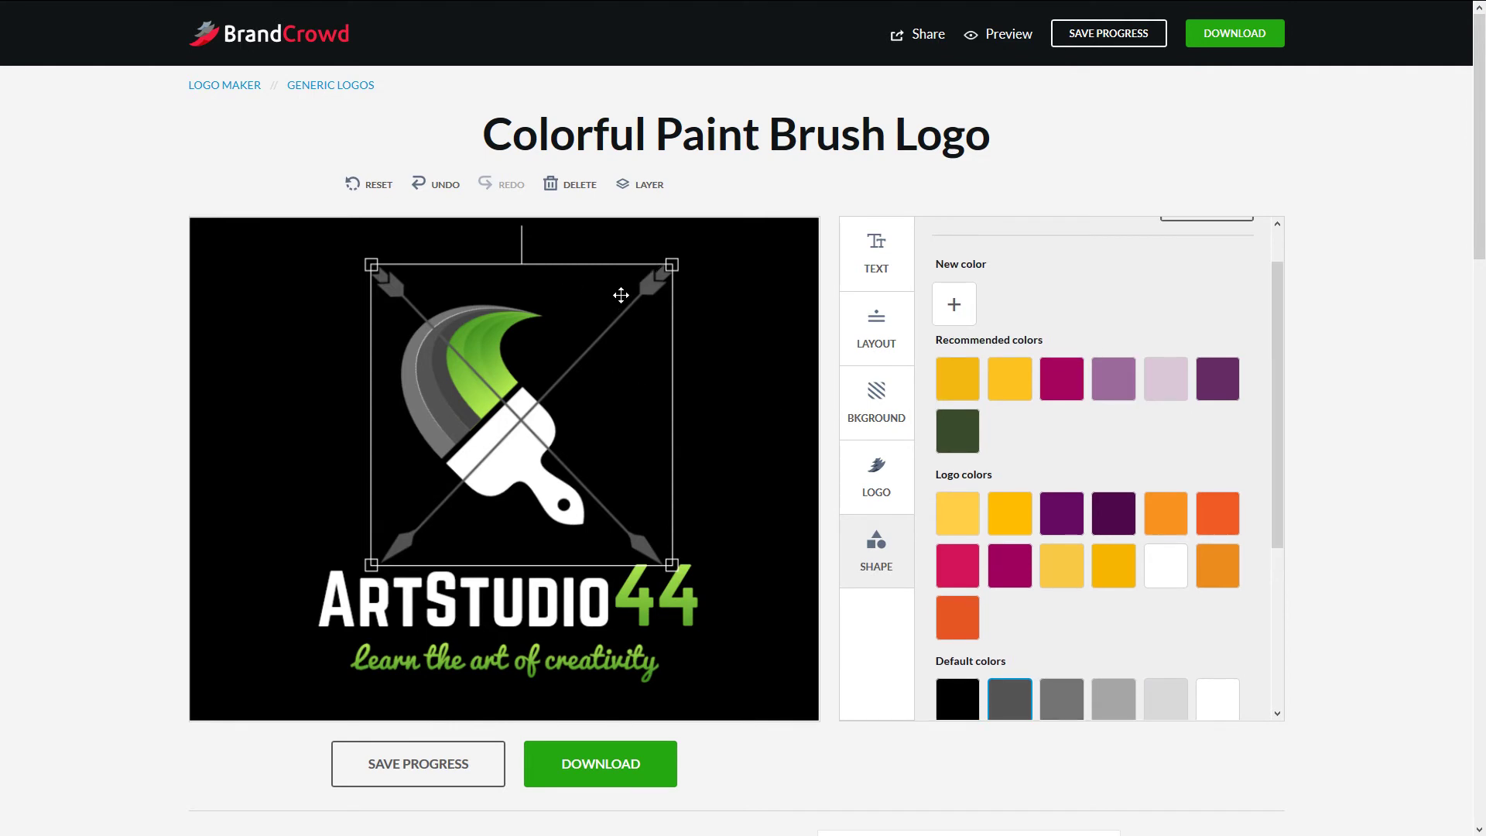
# - Slightly enlarge the brush icon, reposition the crossed arrows, and shrink them from a corner
pyautogui.click(878, 263)
pyautogui.click(880, 334)
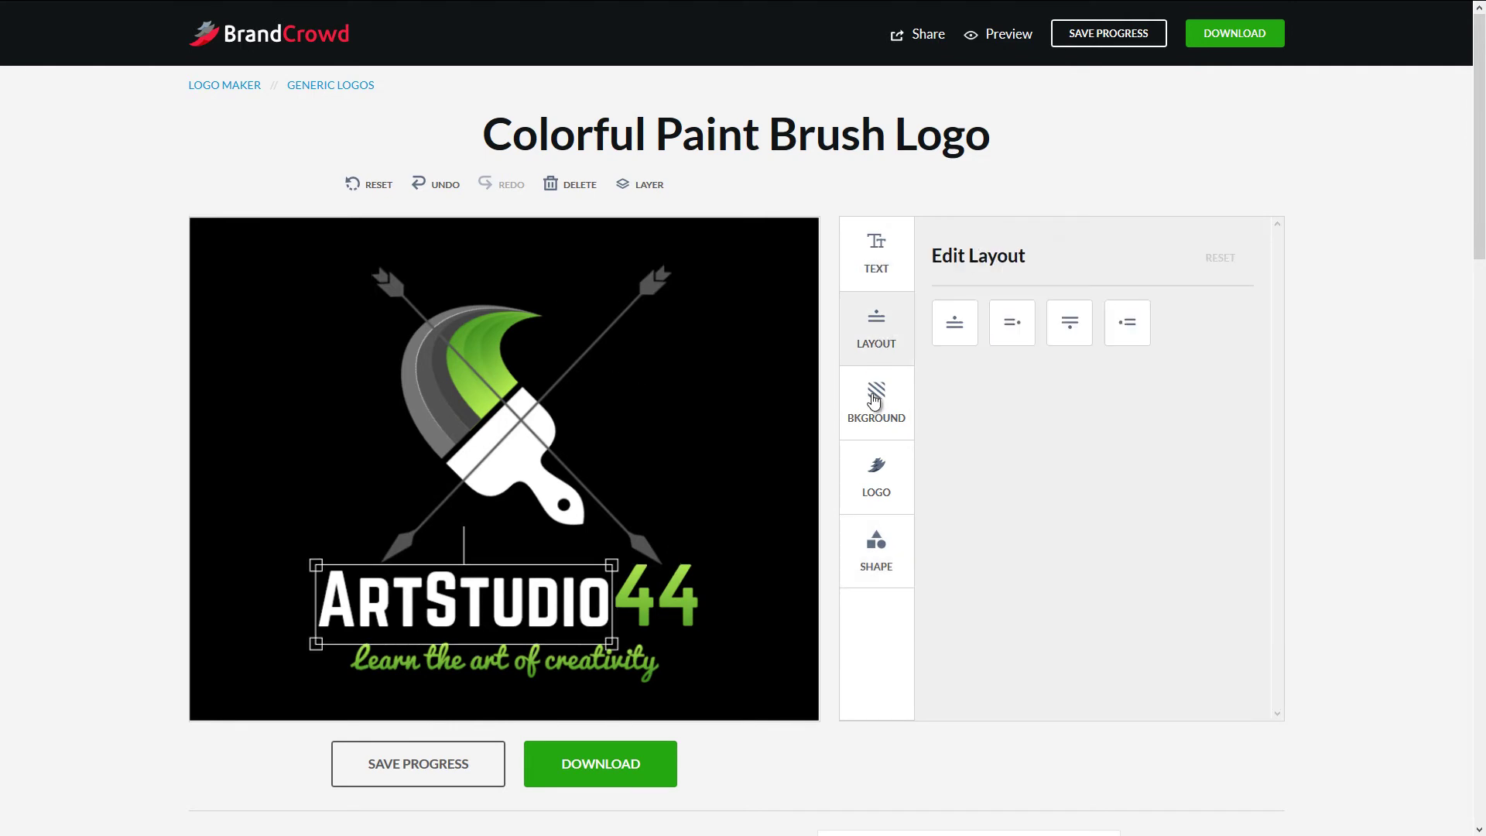
pyautogui.click(876, 410)
pyautogui.click(876, 473)
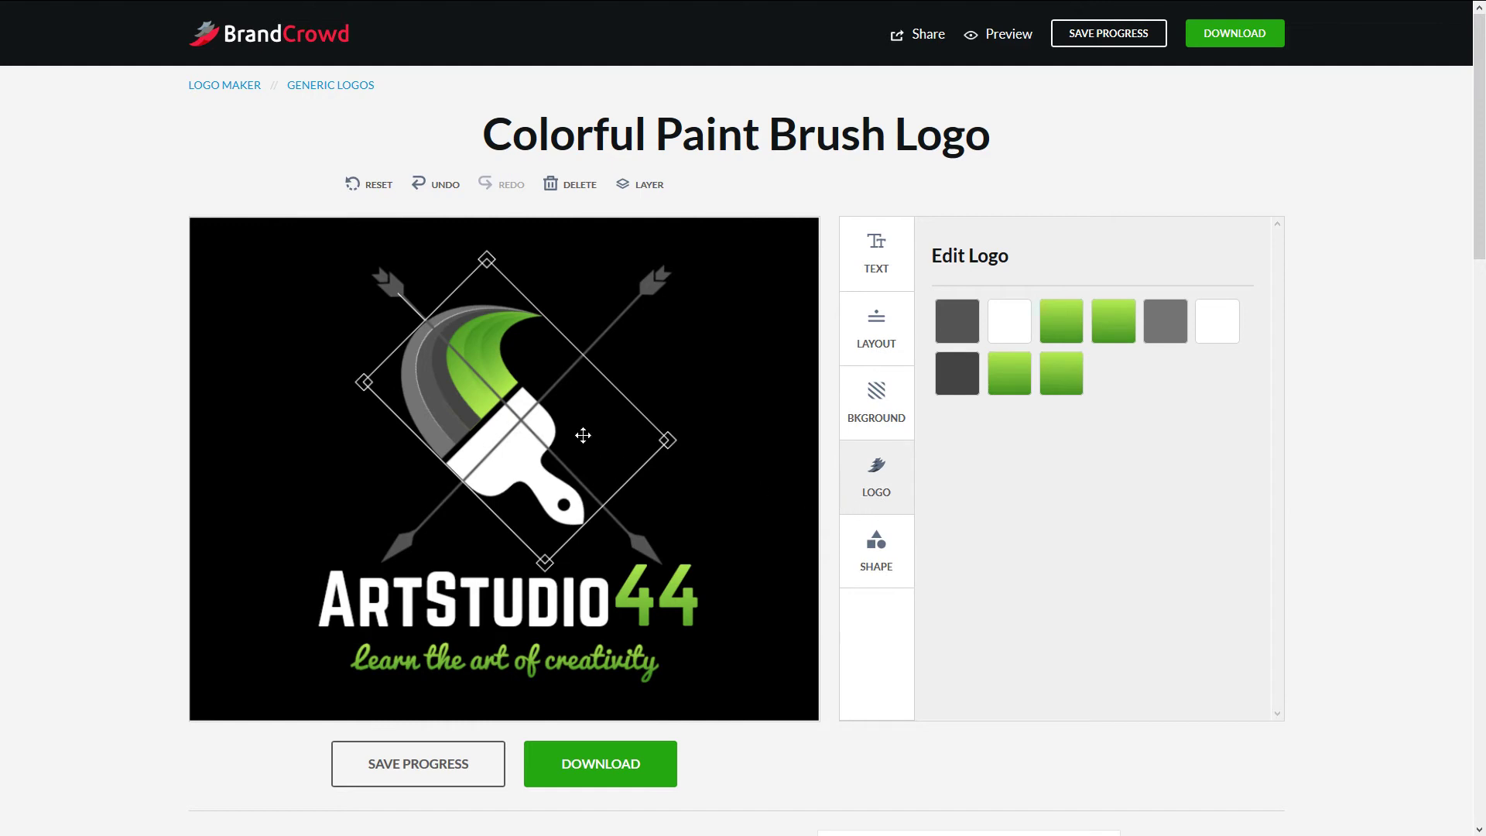
pyautogui.moveTo(672, 448); pyautogui.dragTo(679, 461)
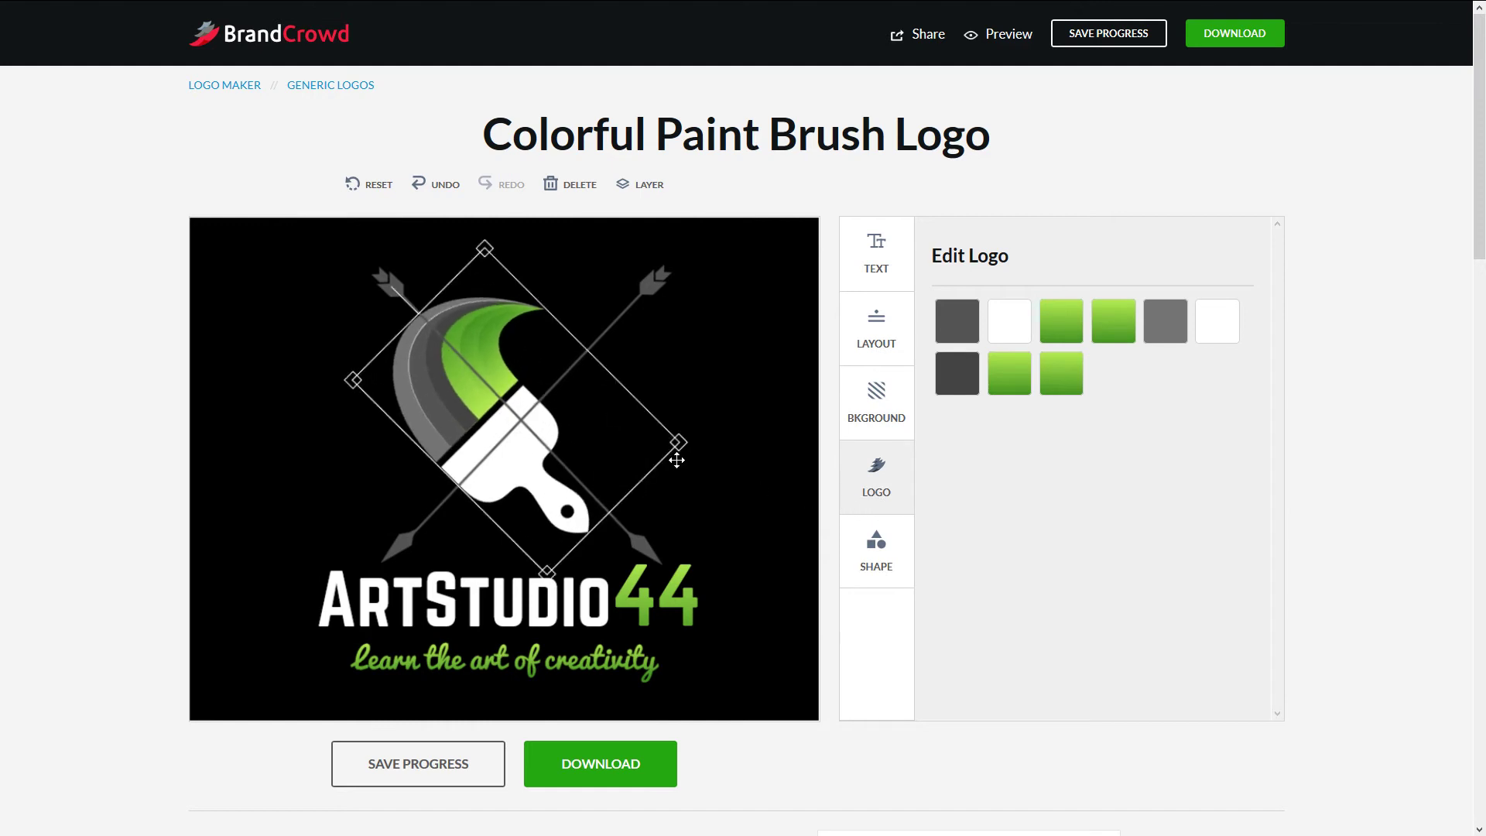
pyautogui.moveTo(481, 406); pyautogui.dragTo(484, 409)
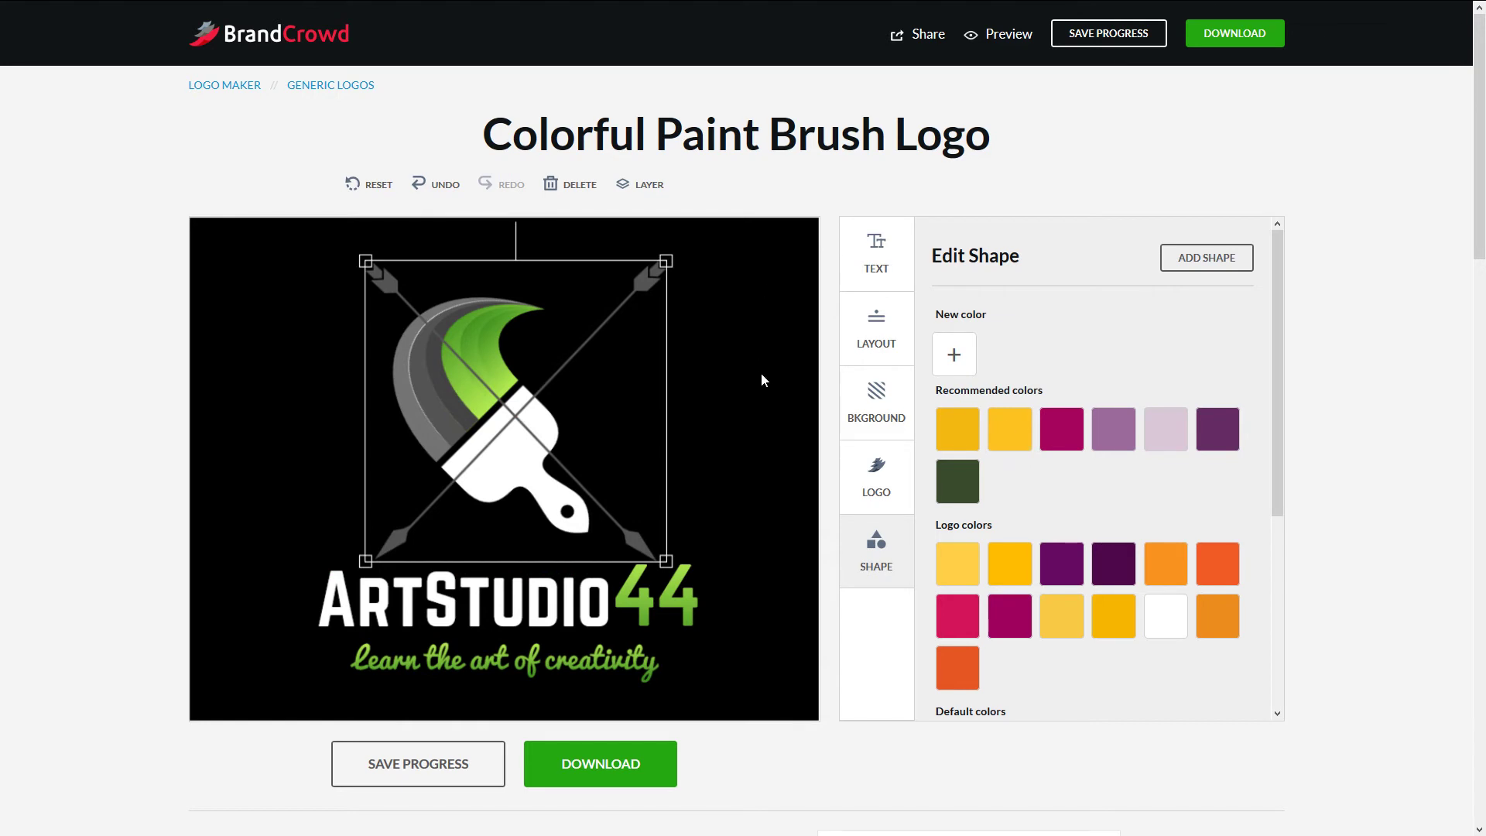
pyautogui.moveTo(558, 427); pyautogui.dragTo(554, 431)
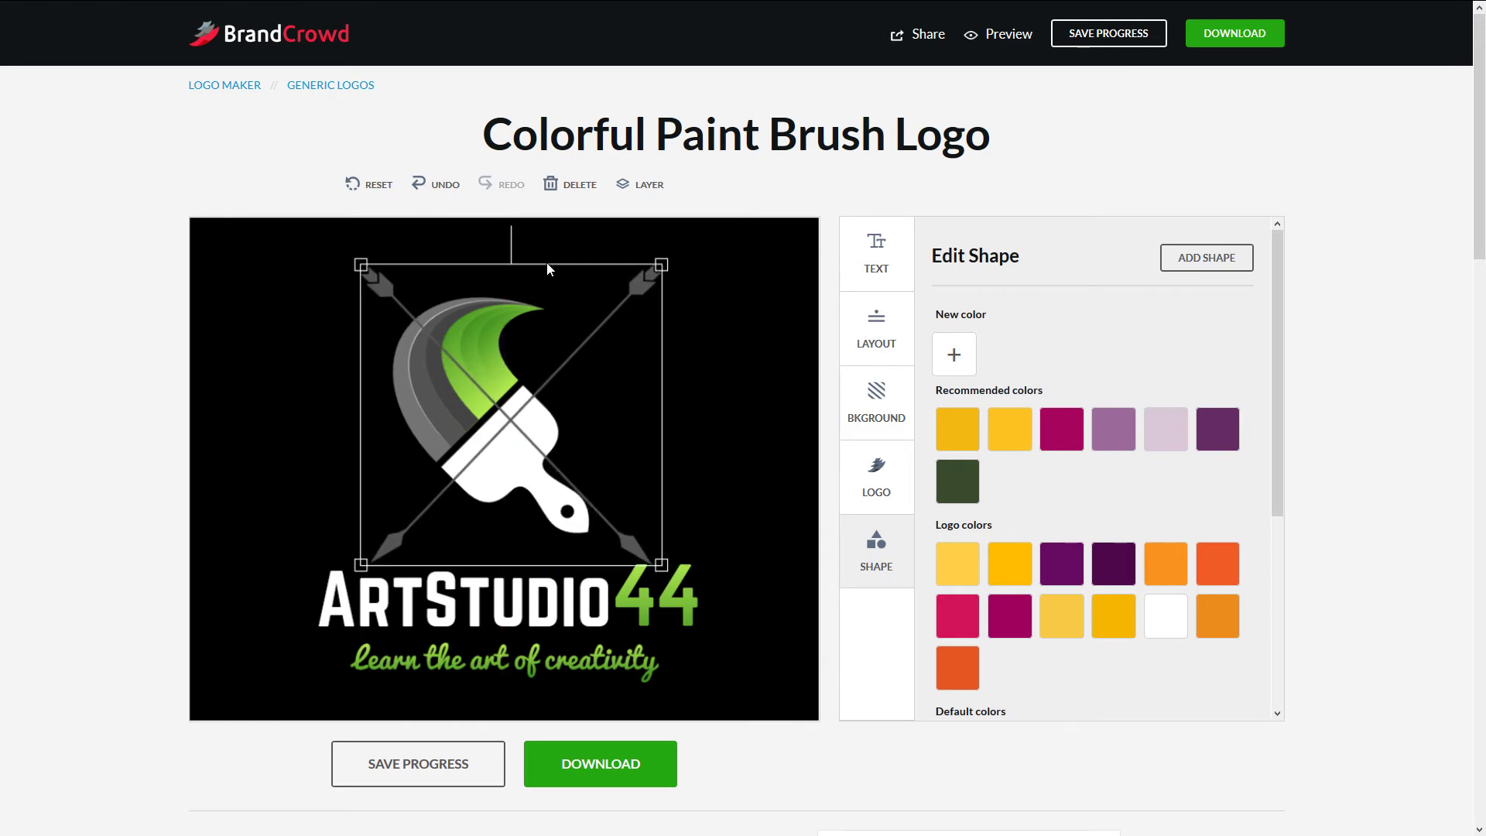
pyautogui.moveTo(662, 266); pyautogui.dragTo(645, 280)
# - Send the crossed arrows behind the paint brush and shift the brush slightly right
pyautogui.scroll(-10, 1024, 379)
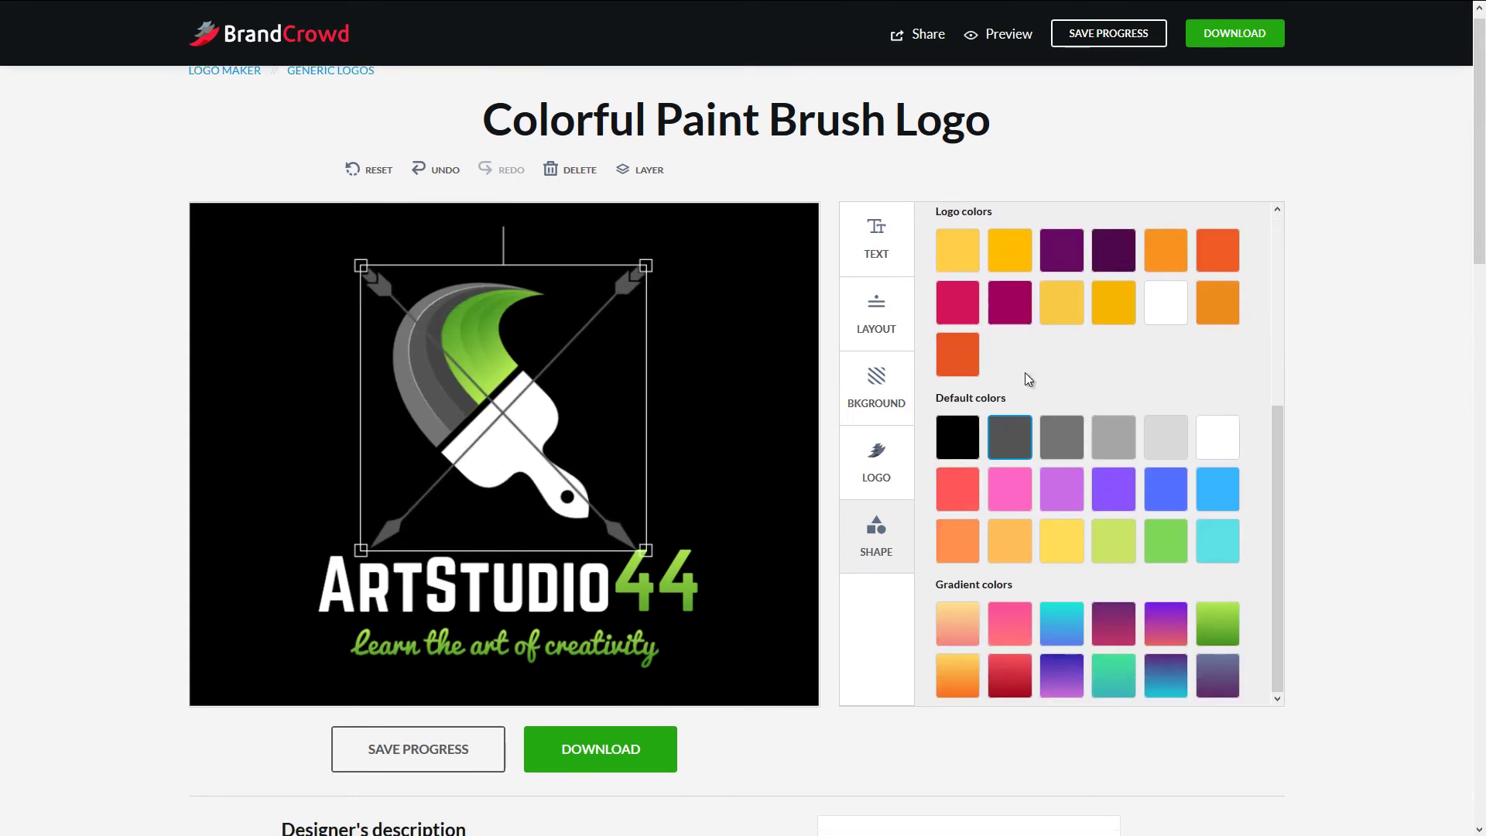
pyautogui.scroll(5, 1025, 378)
pyautogui.scroll(4, 1015, 408)
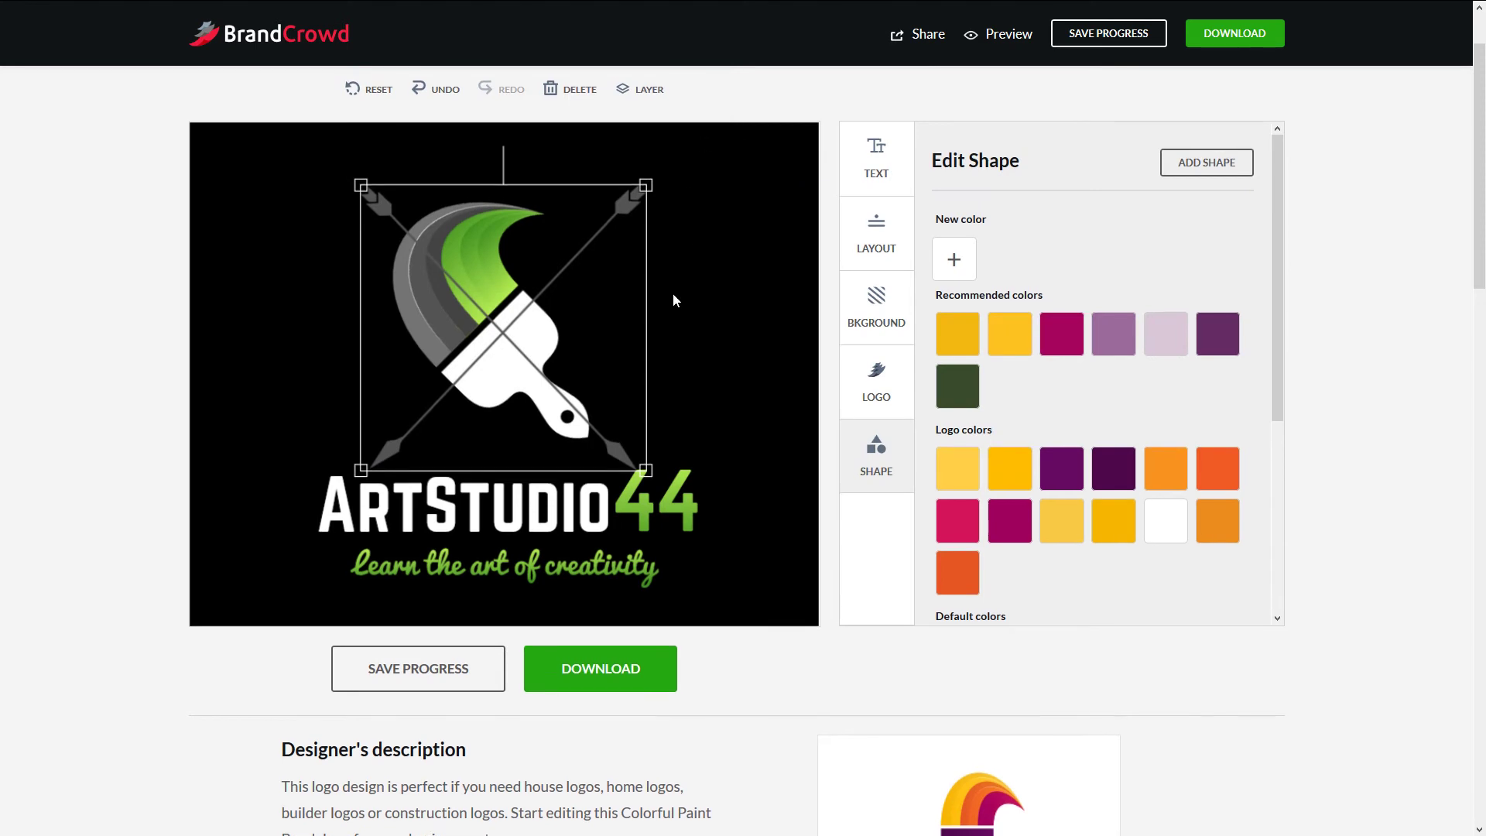
pyautogui.scroll(2, 675, 274)
pyautogui.click(648, 186)
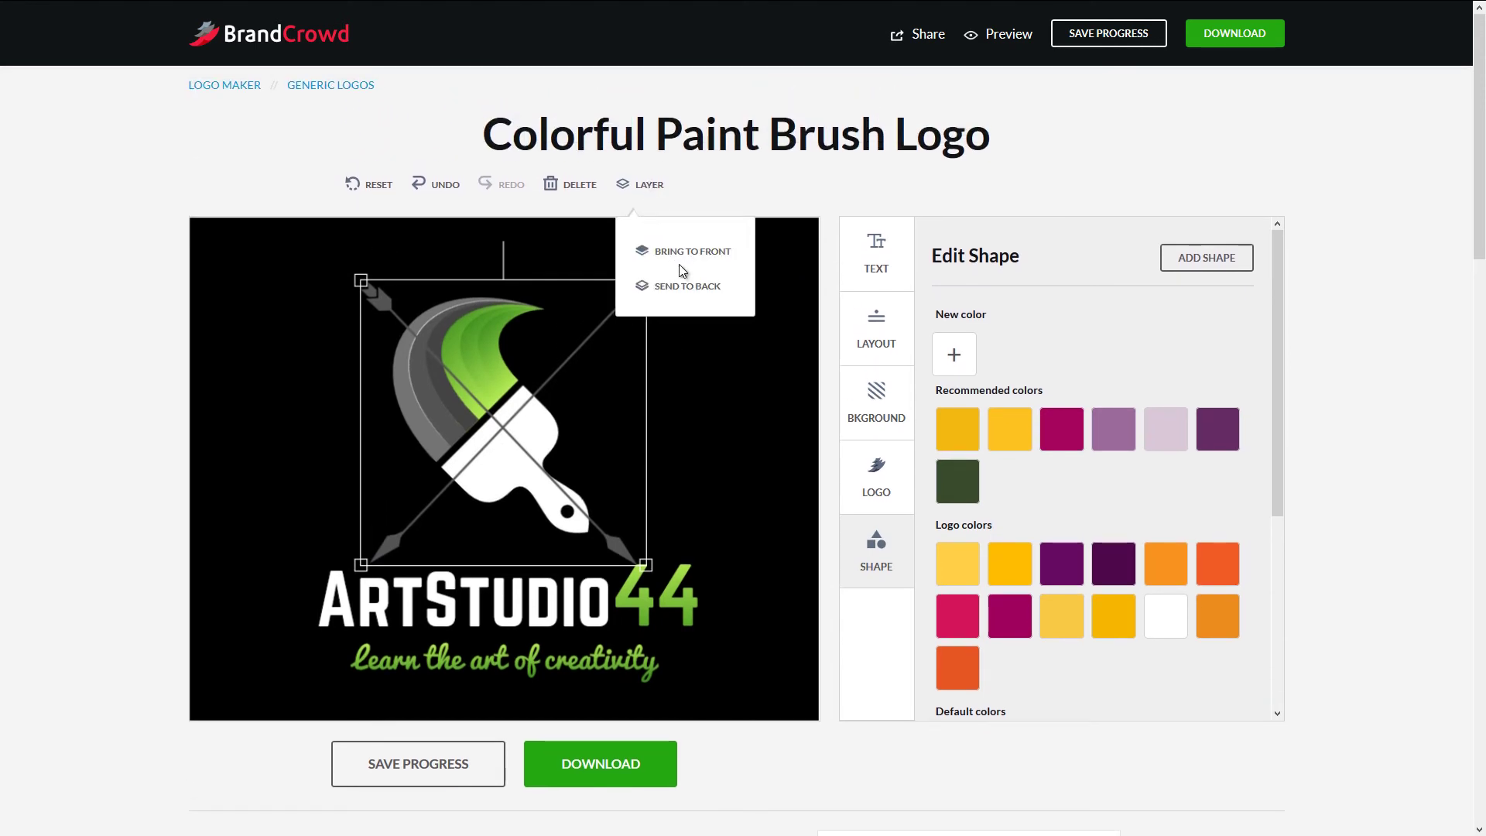
pyautogui.click(686, 289)
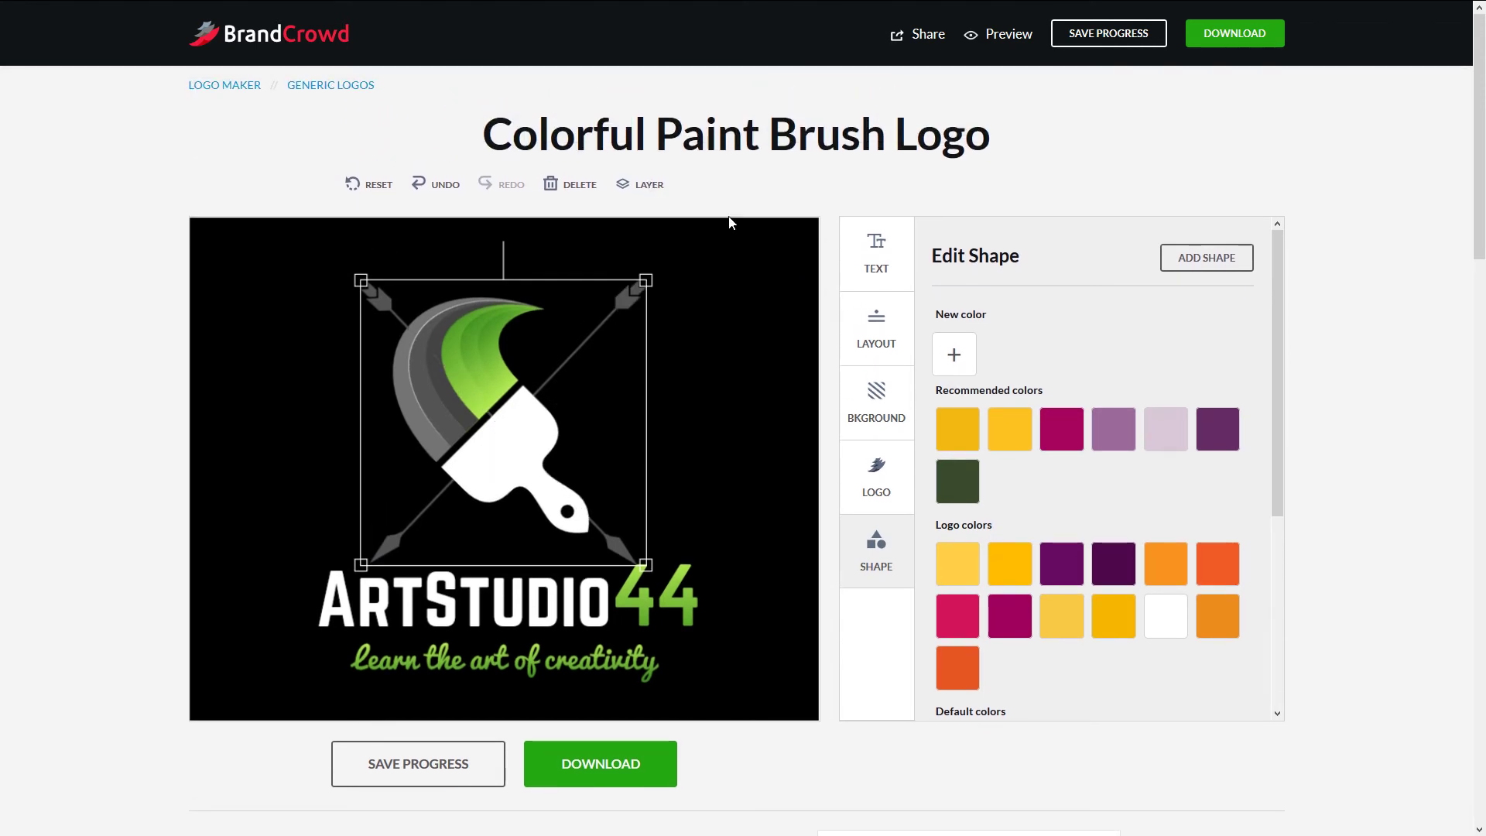
pyautogui.moveTo(505, 377); pyautogui.dragTo(526, 374)
pyautogui.moveTo(523, 378); pyautogui.dragTo(523, 375)
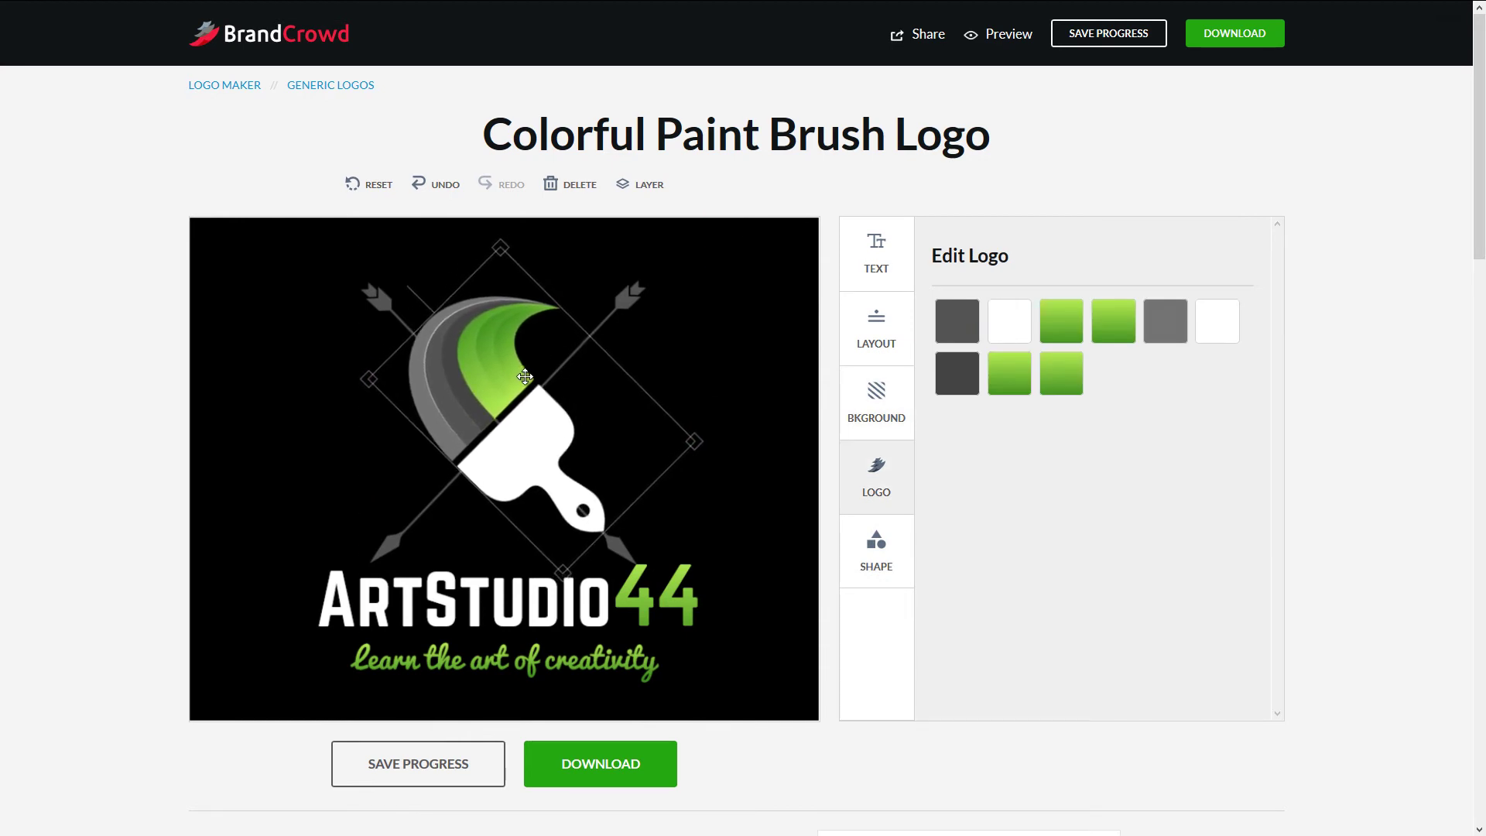
# - Shrink the arrows toward the brush and move the emblem up and right
pyautogui.click(633, 289)
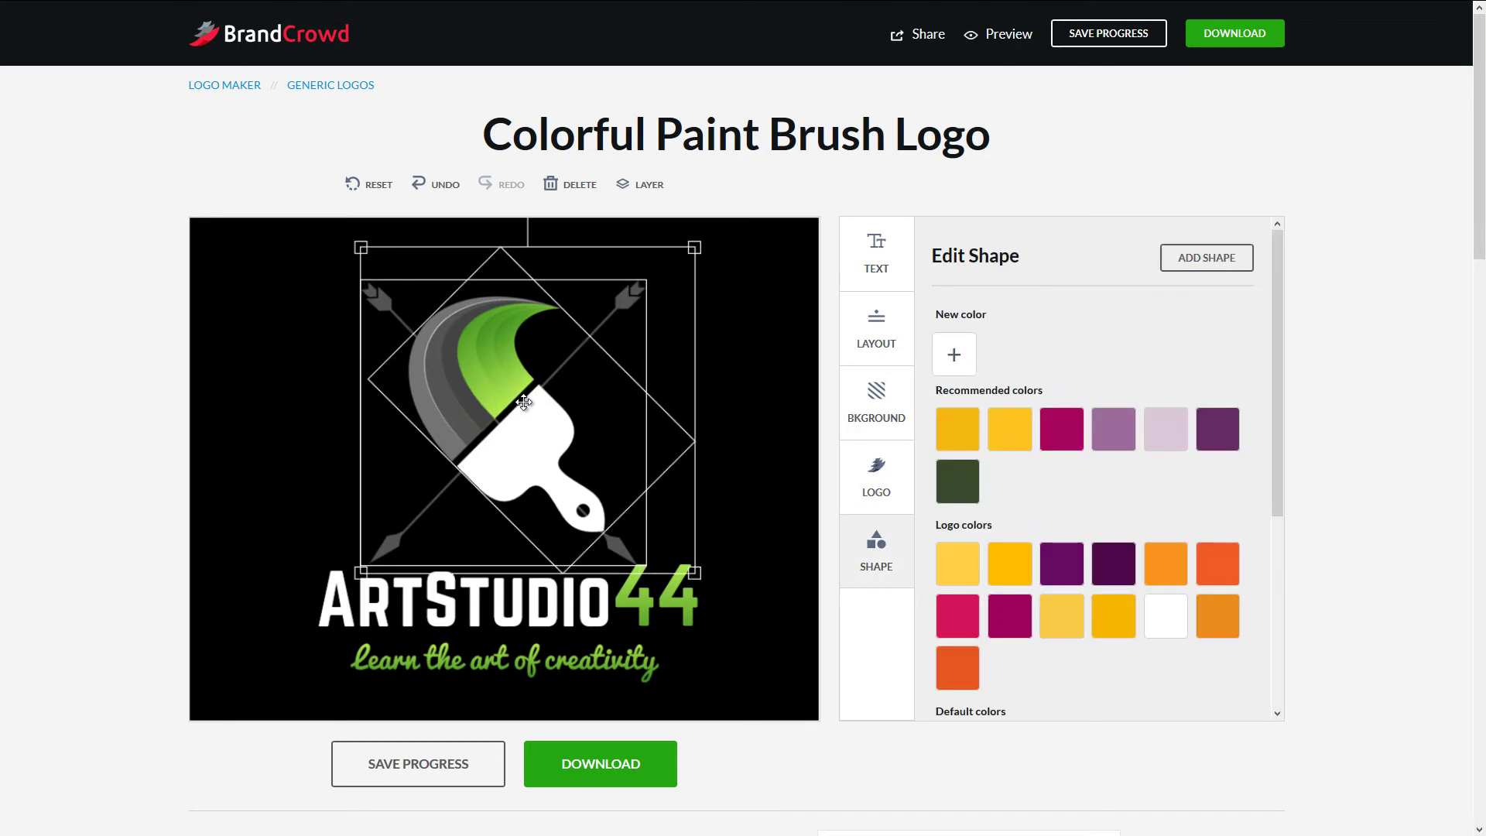
pyautogui.click(721, 315)
pyautogui.click(621, 284)
pyautogui.moveTo(694, 248); pyautogui.dragTo(594, 336)
pyautogui.moveTo(478, 462)
pyautogui.mouseDown()
pyautogui.moveTo(508, 438)
pyautogui.moveTo(508, 410)
pyautogui.mouseUp()
# - Raise the ArtStudio44 name and tagline toward the emblem, undoing one move
pyautogui.click(576, 611)
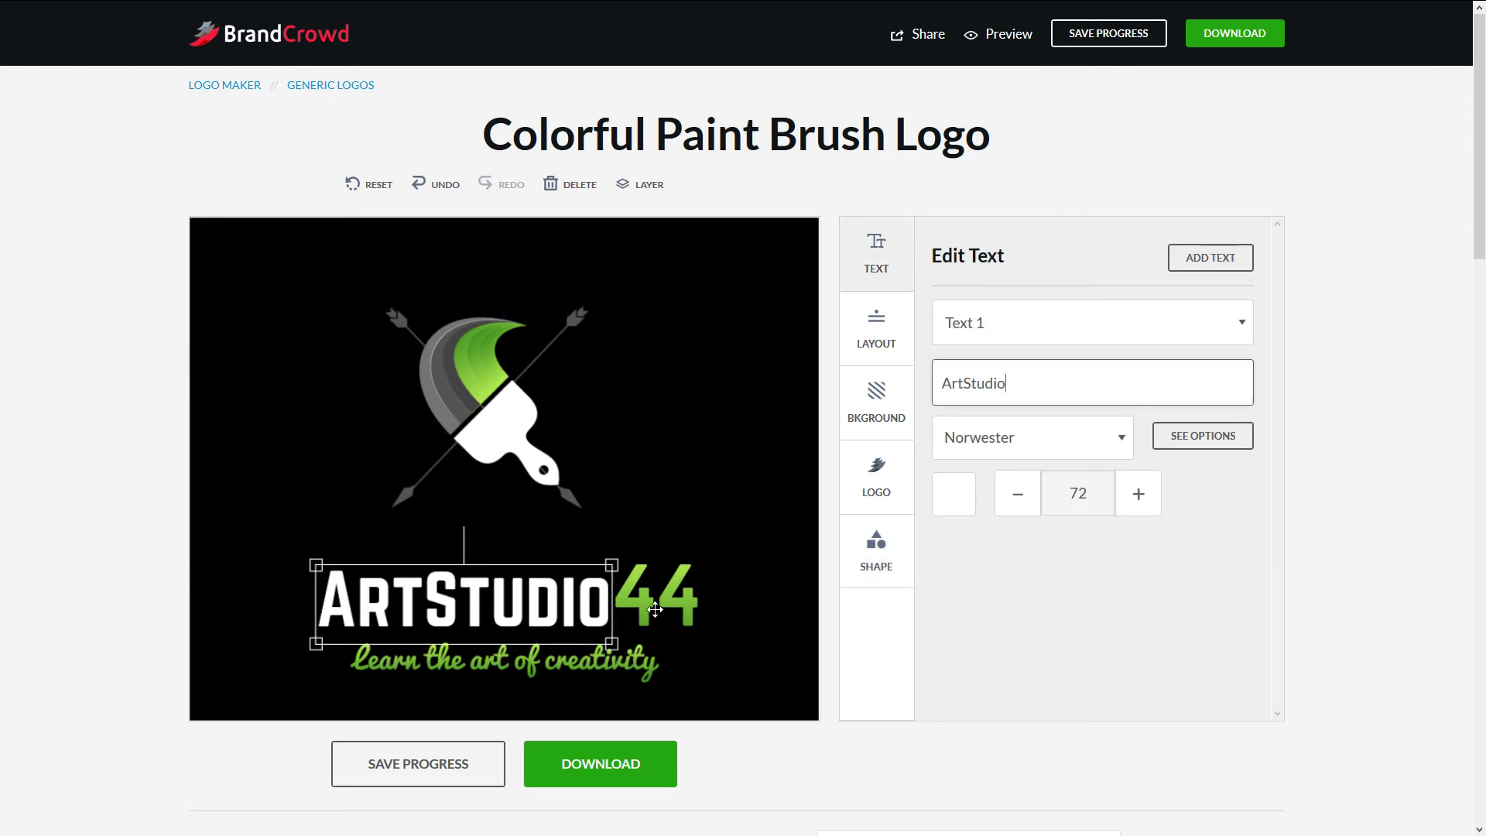
pyautogui.moveTo(637, 630); pyautogui.dragTo(631, 602)
pyautogui.click(592, 664)
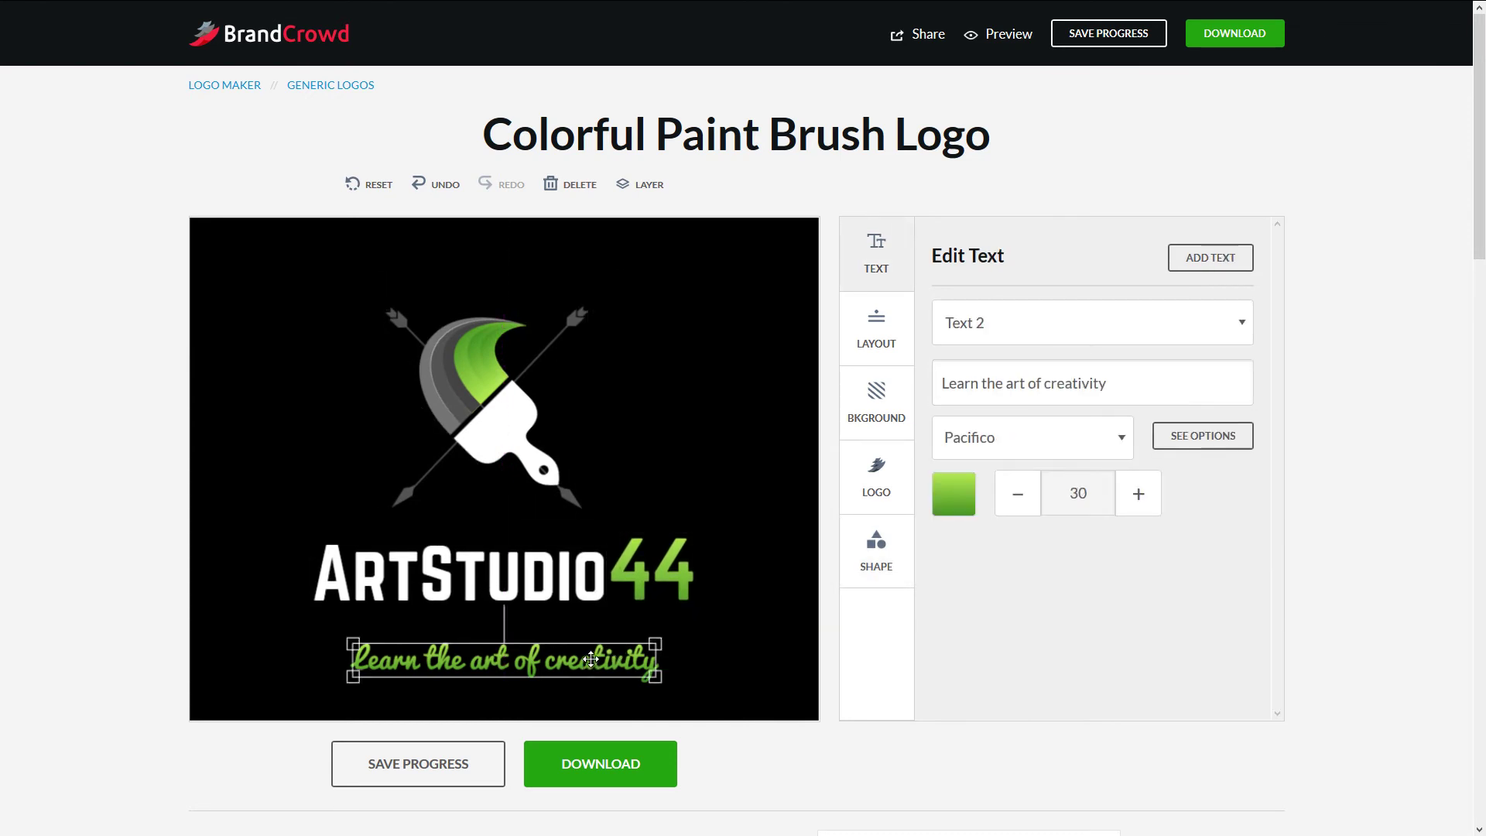
pyautogui.moveTo(592, 664); pyautogui.dragTo(592, 639)
pyautogui.click(506, 603)
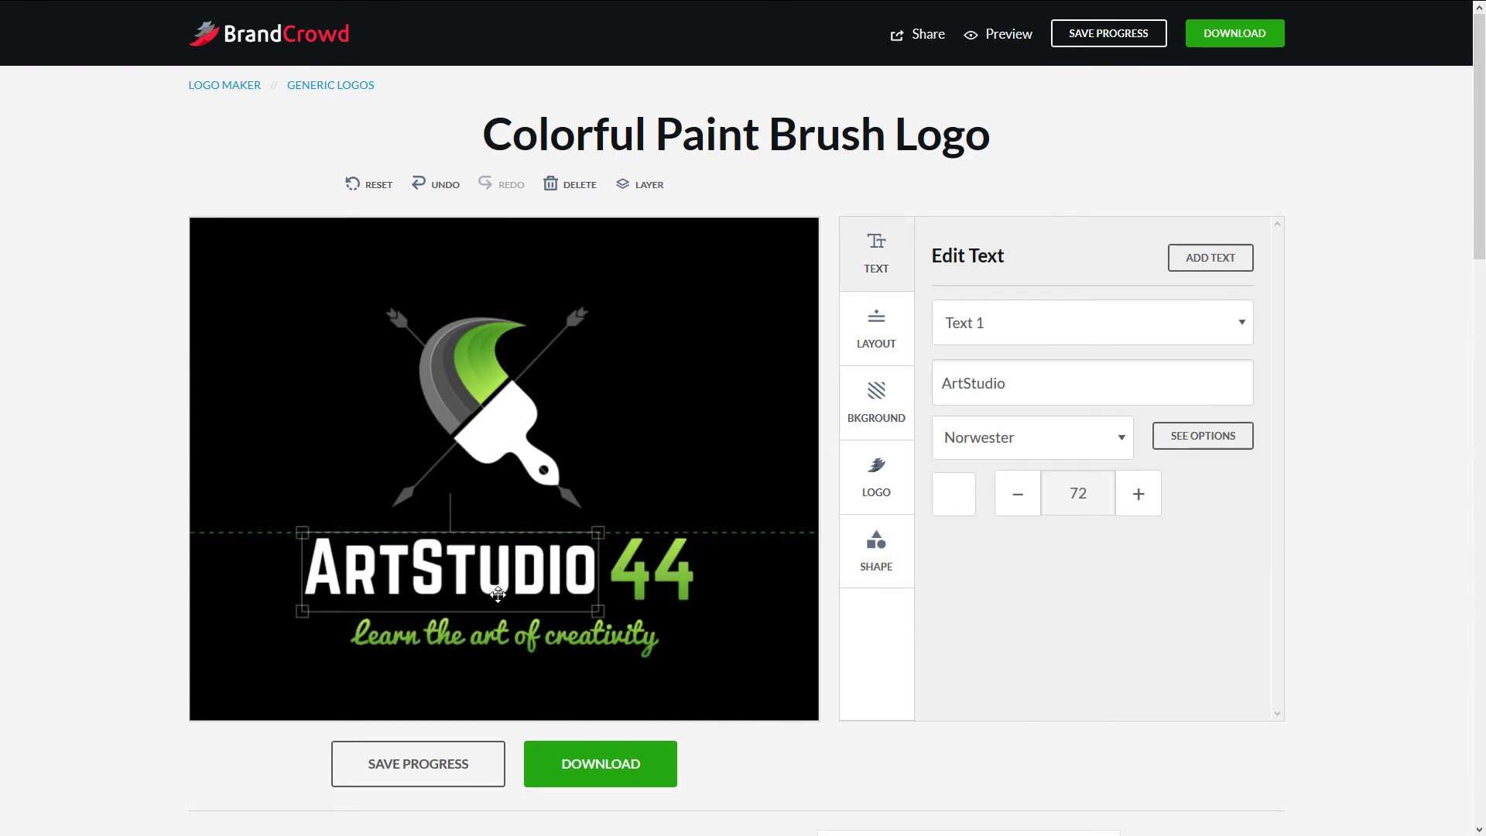
pyautogui.click(757, 556)
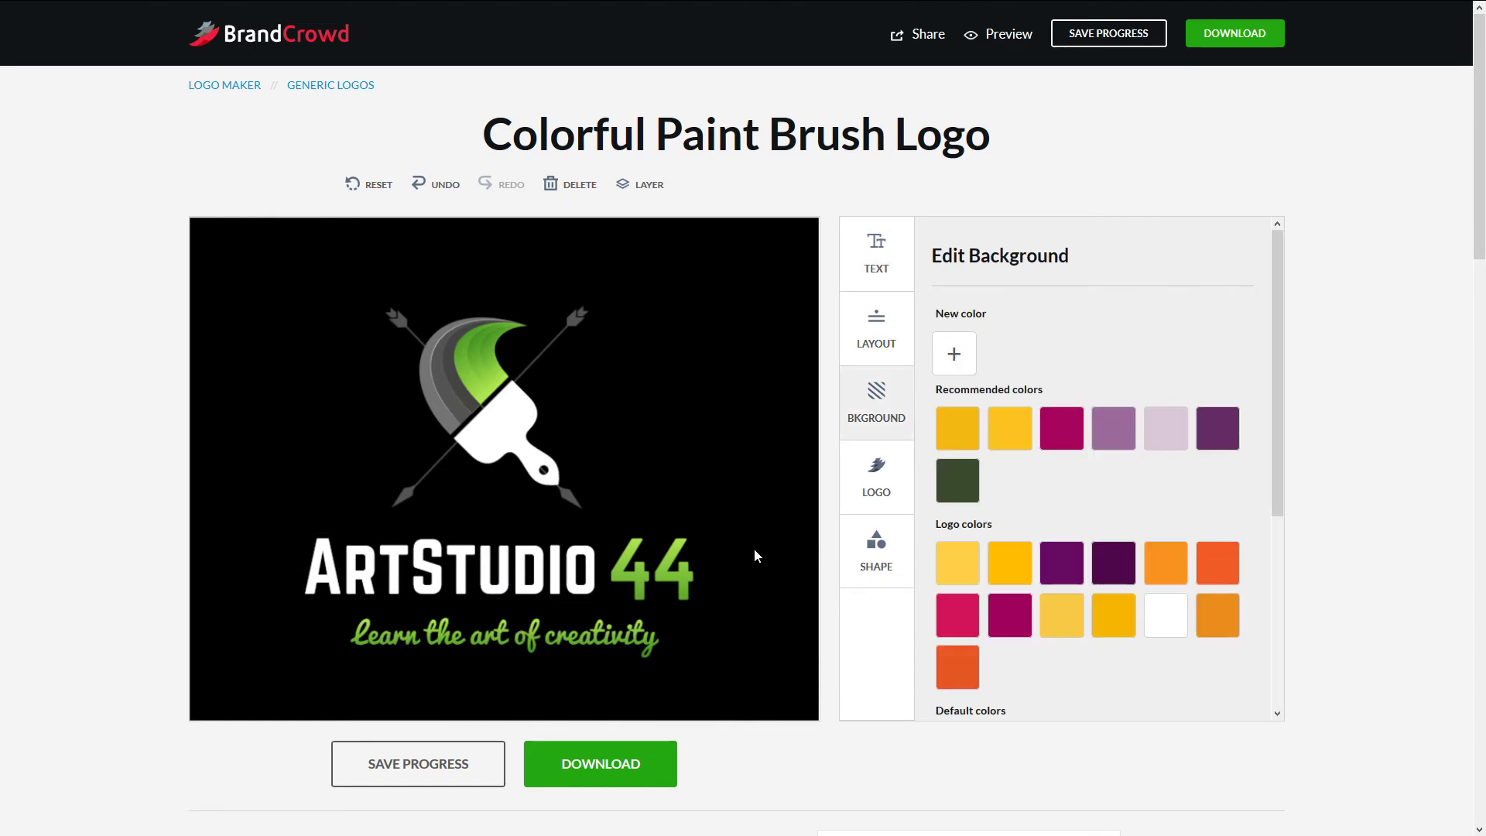
pyautogui.click(429, 185)
# - Reposition the Pacifico tagline just beneath ArtStudio44
pyautogui.click(530, 638)
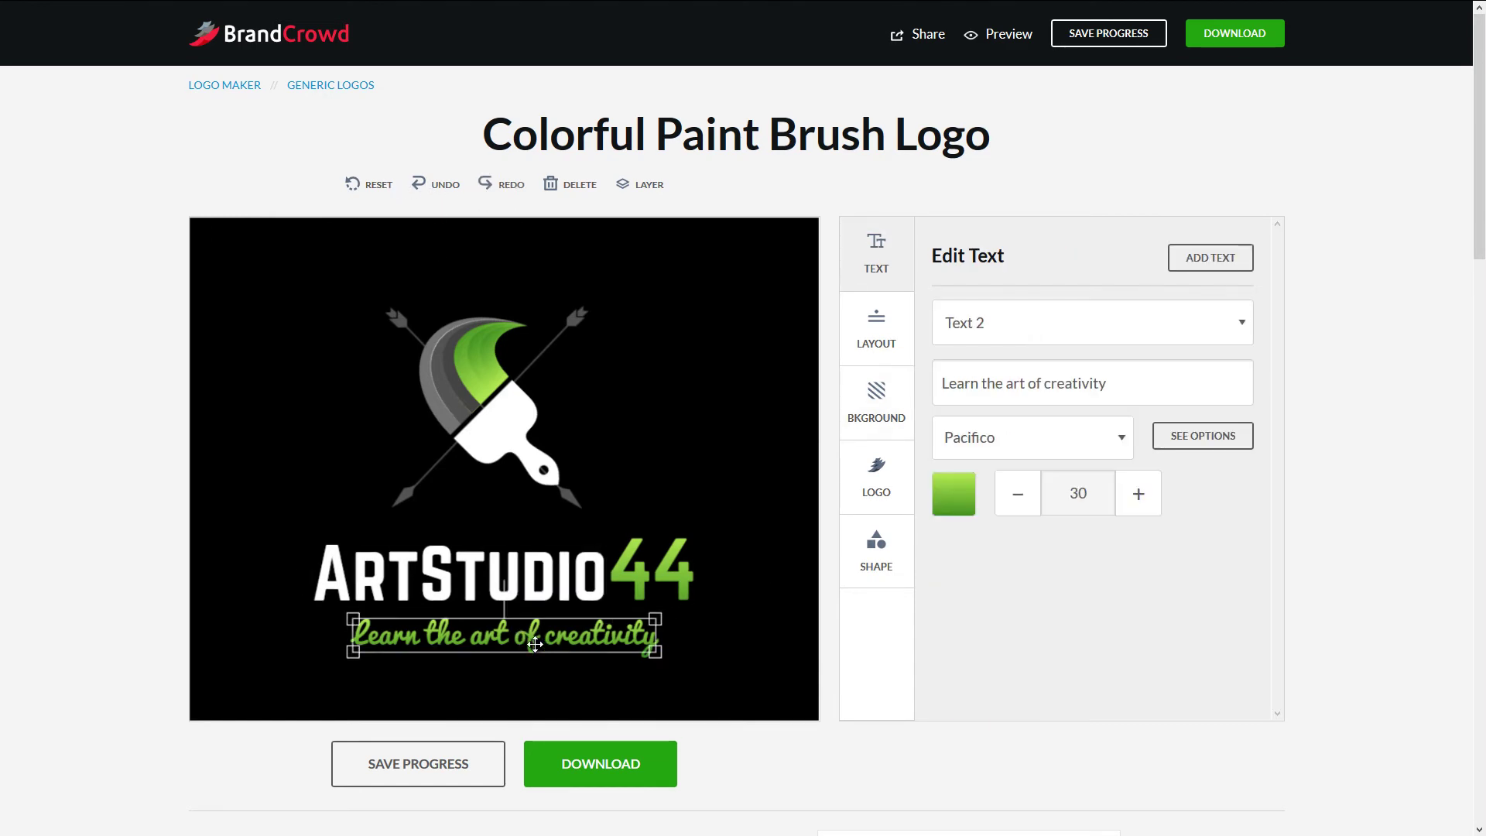
pyautogui.moveTo(505, 602); pyautogui.dragTo(498, 604)
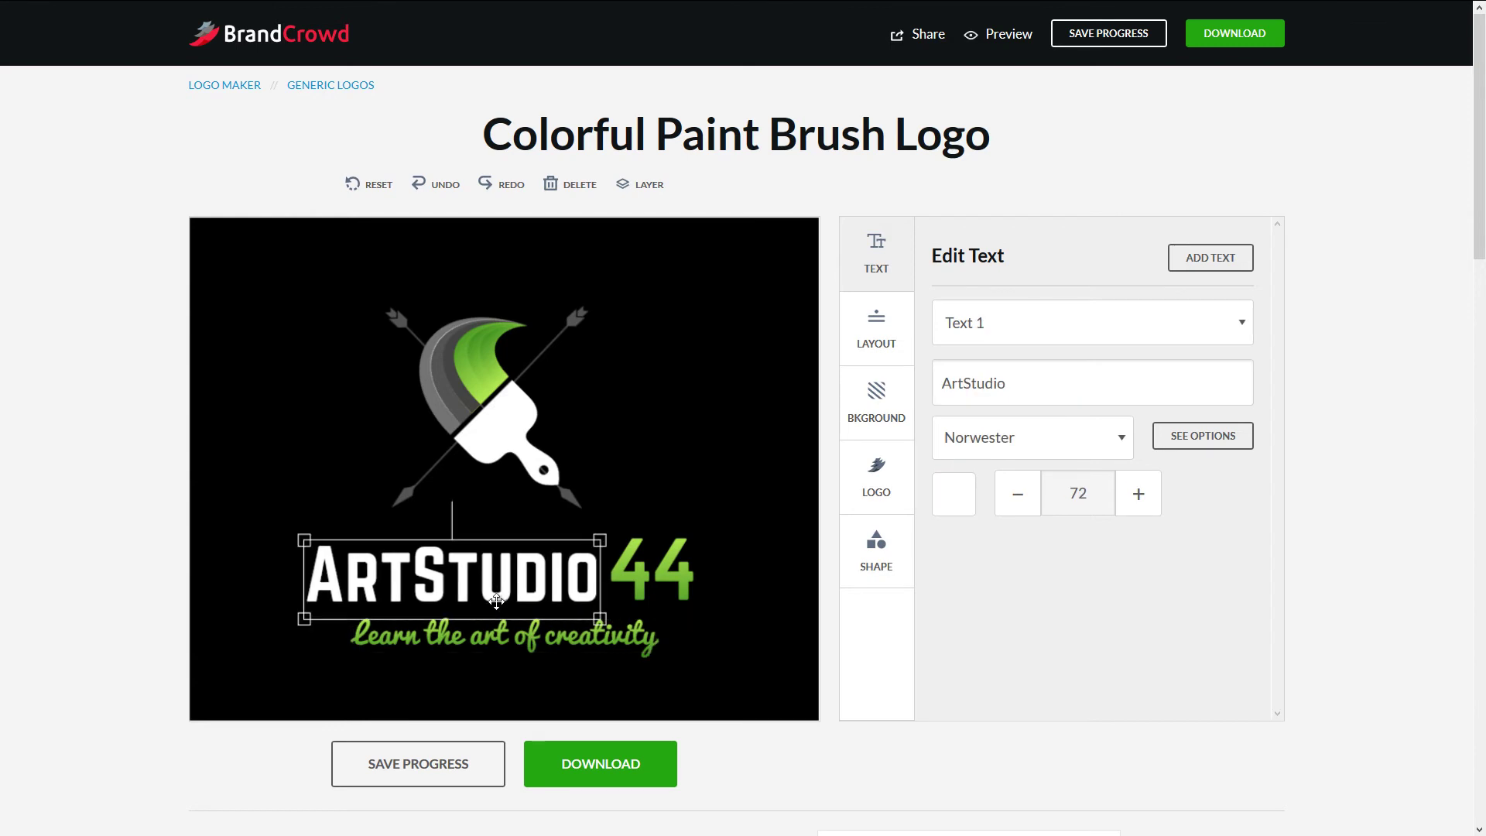
pyautogui.click(429, 186)
pyautogui.moveTo(550, 637); pyautogui.dragTo(538, 659)
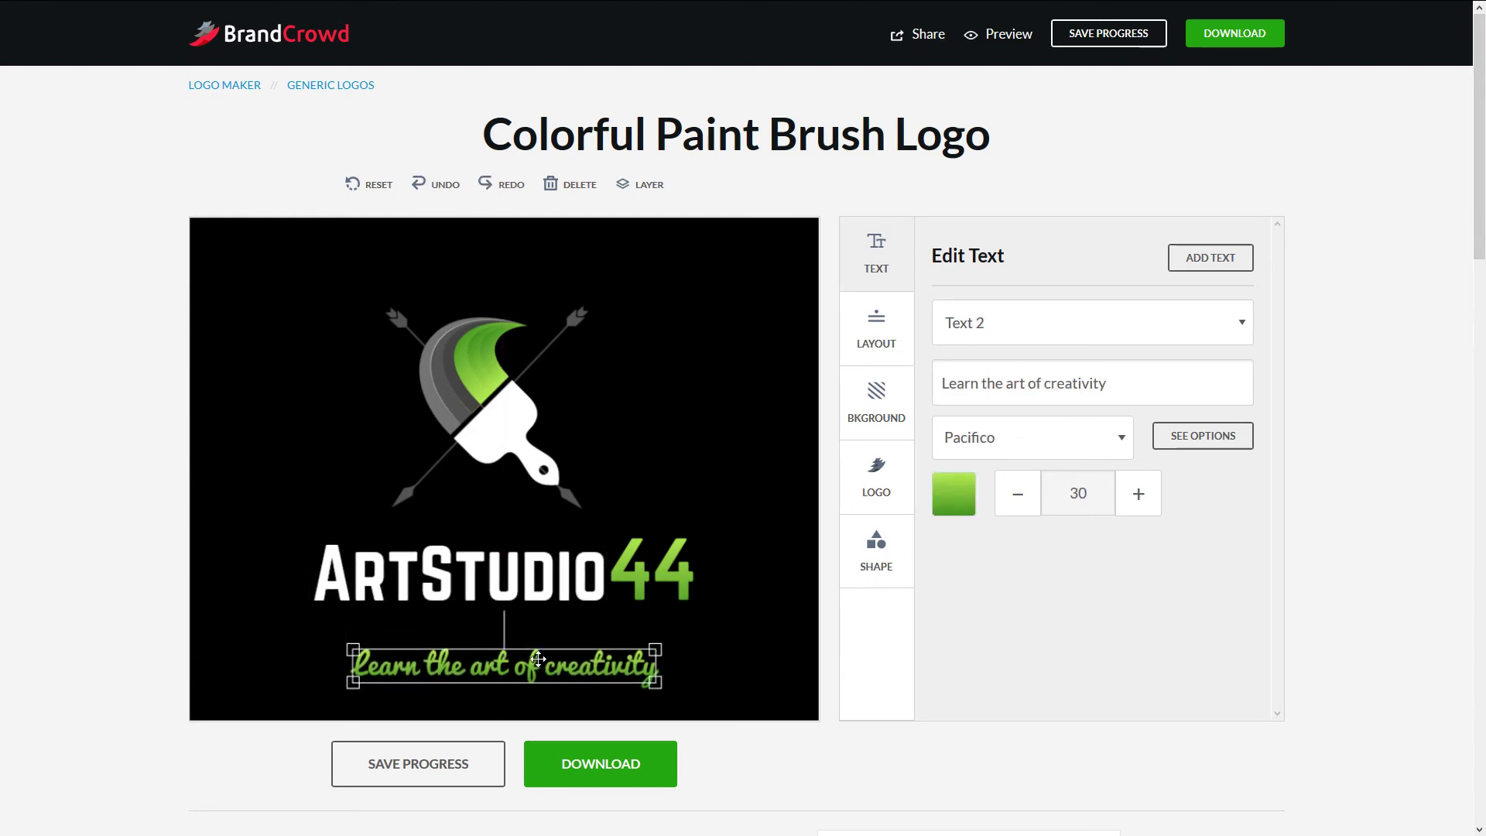
pyautogui.click(499, 624)
pyautogui.click(500, 636)
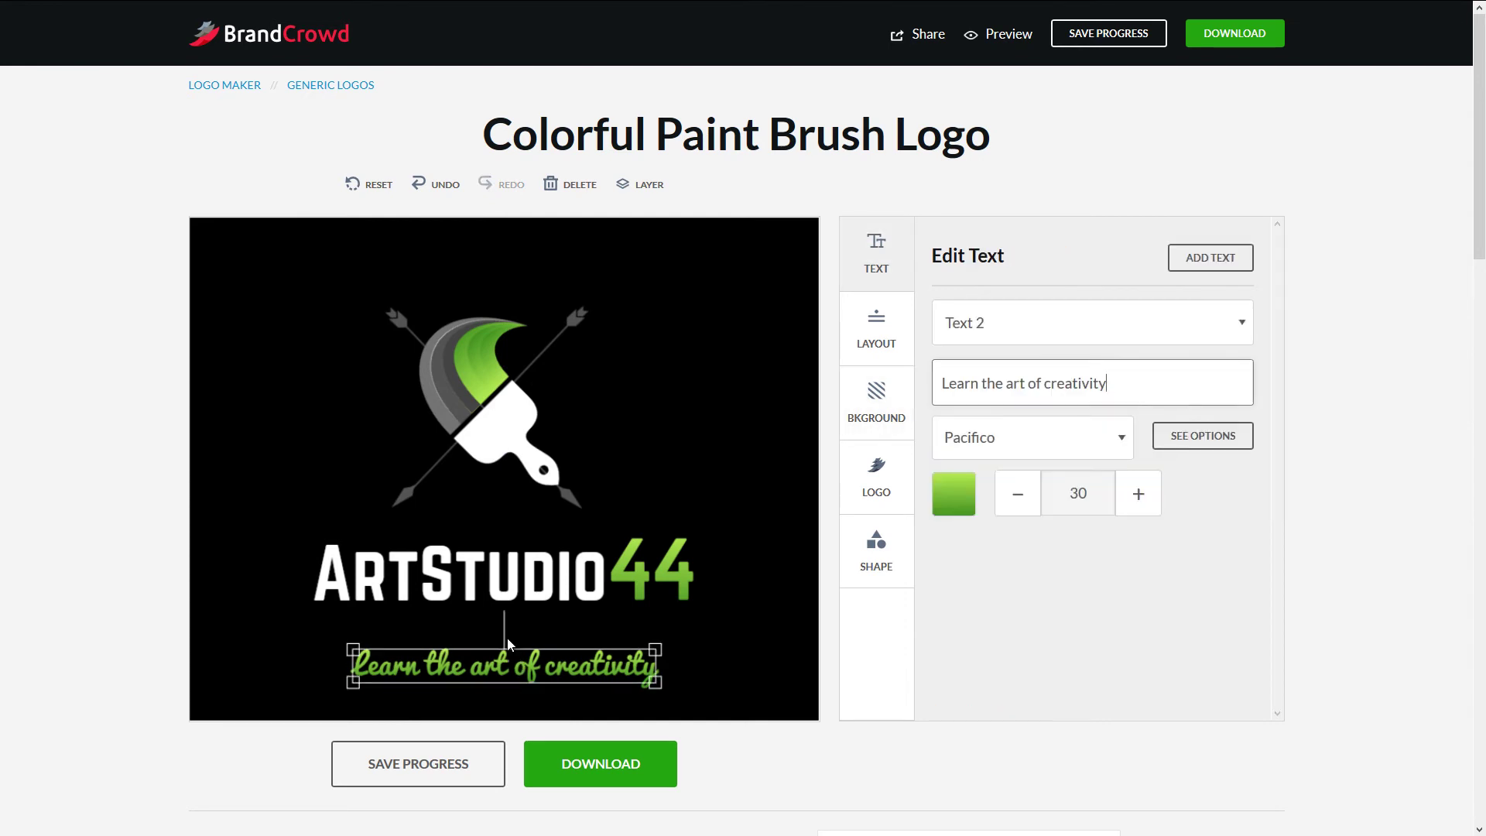
pyautogui.click(503, 624)
pyautogui.click(495, 662)
pyautogui.moveTo(504, 614); pyautogui.dragTo(530, 630)
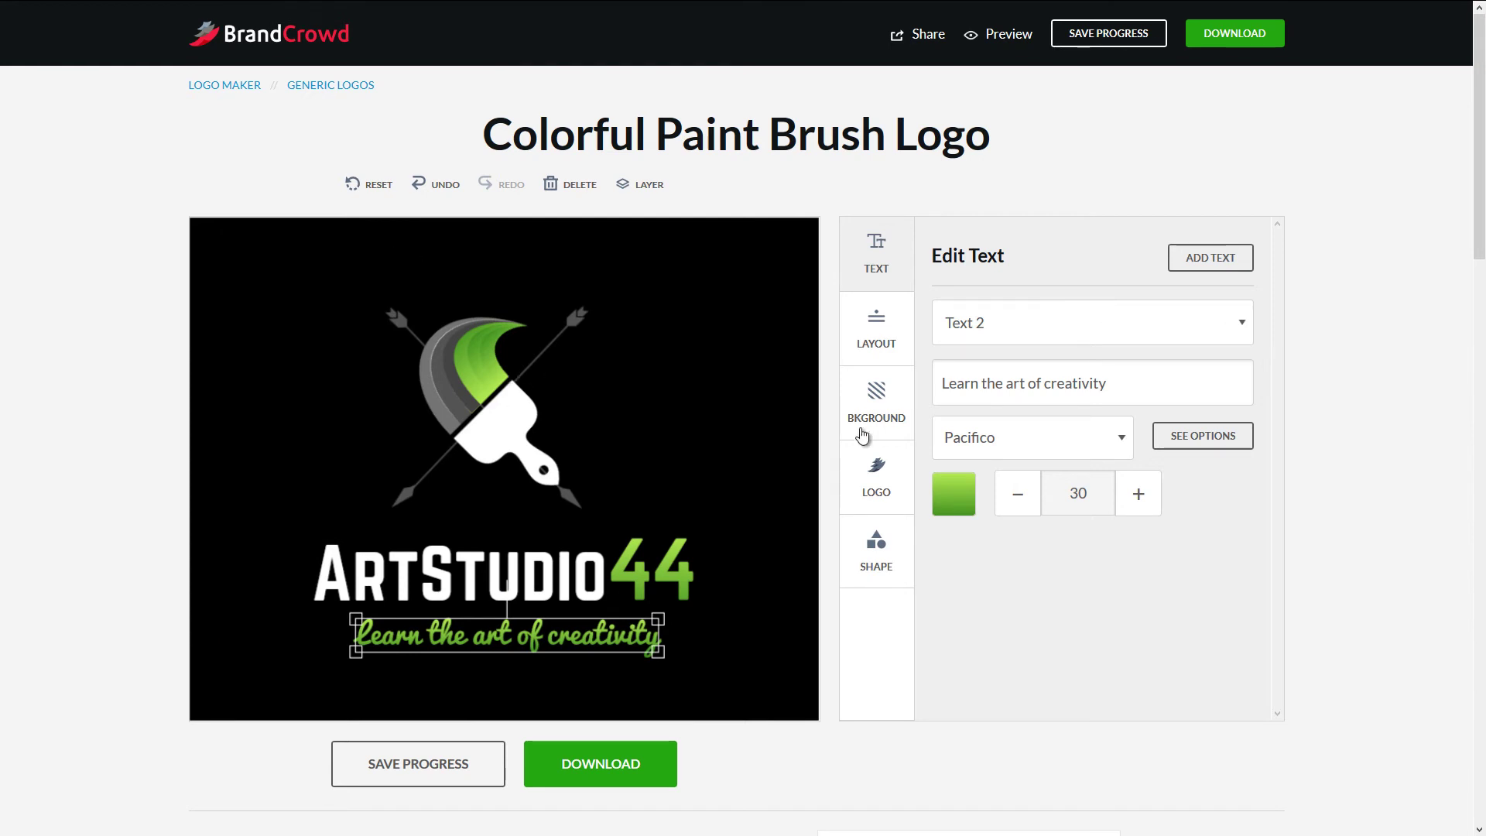
# - Add a plain circle badge shape from the shape gallery
pyautogui.click(876, 551)
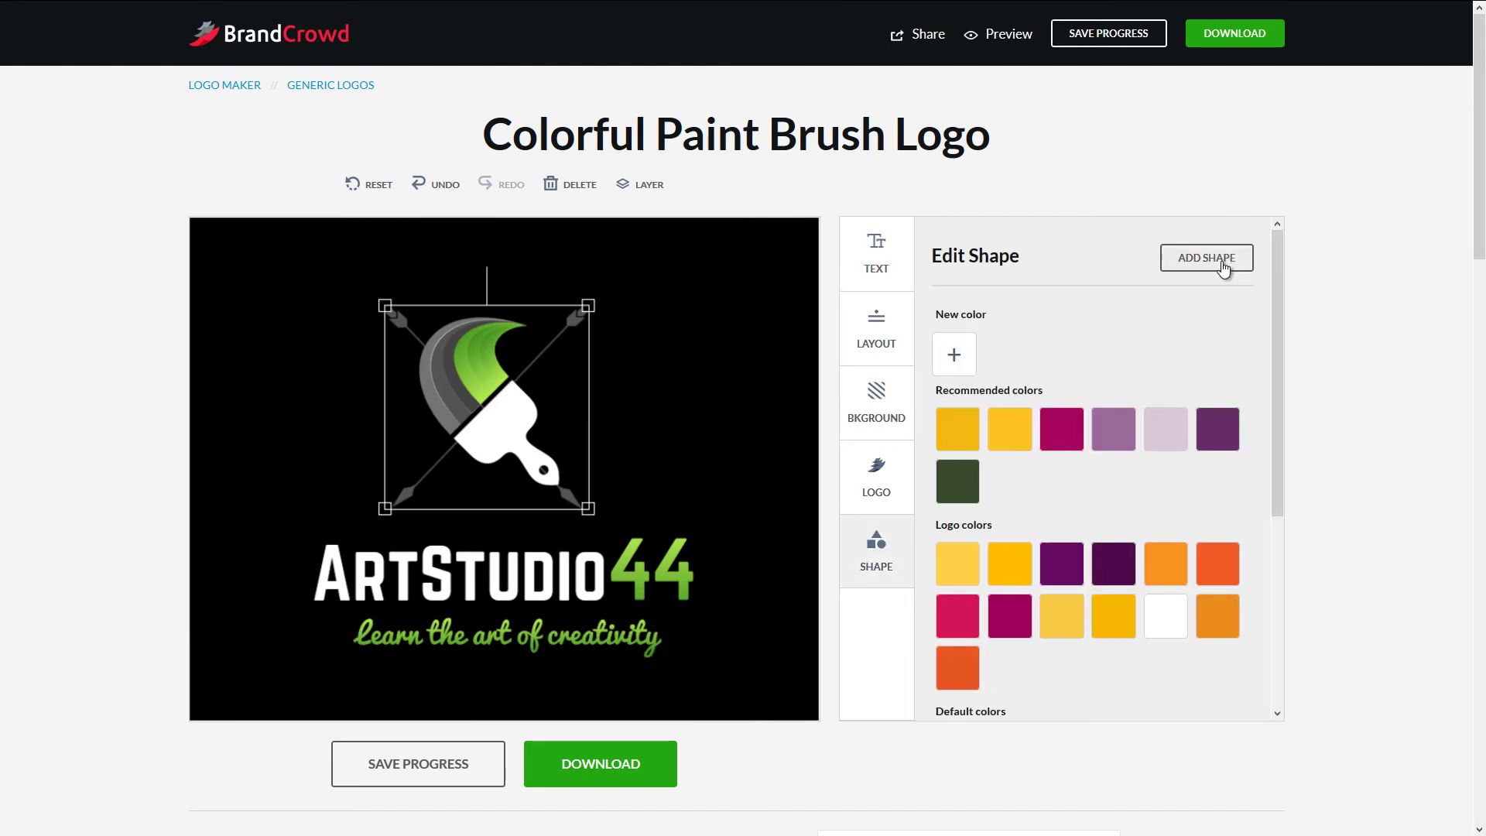
pyautogui.click(1221, 262)
pyautogui.scroll(-2, 1061, 193)
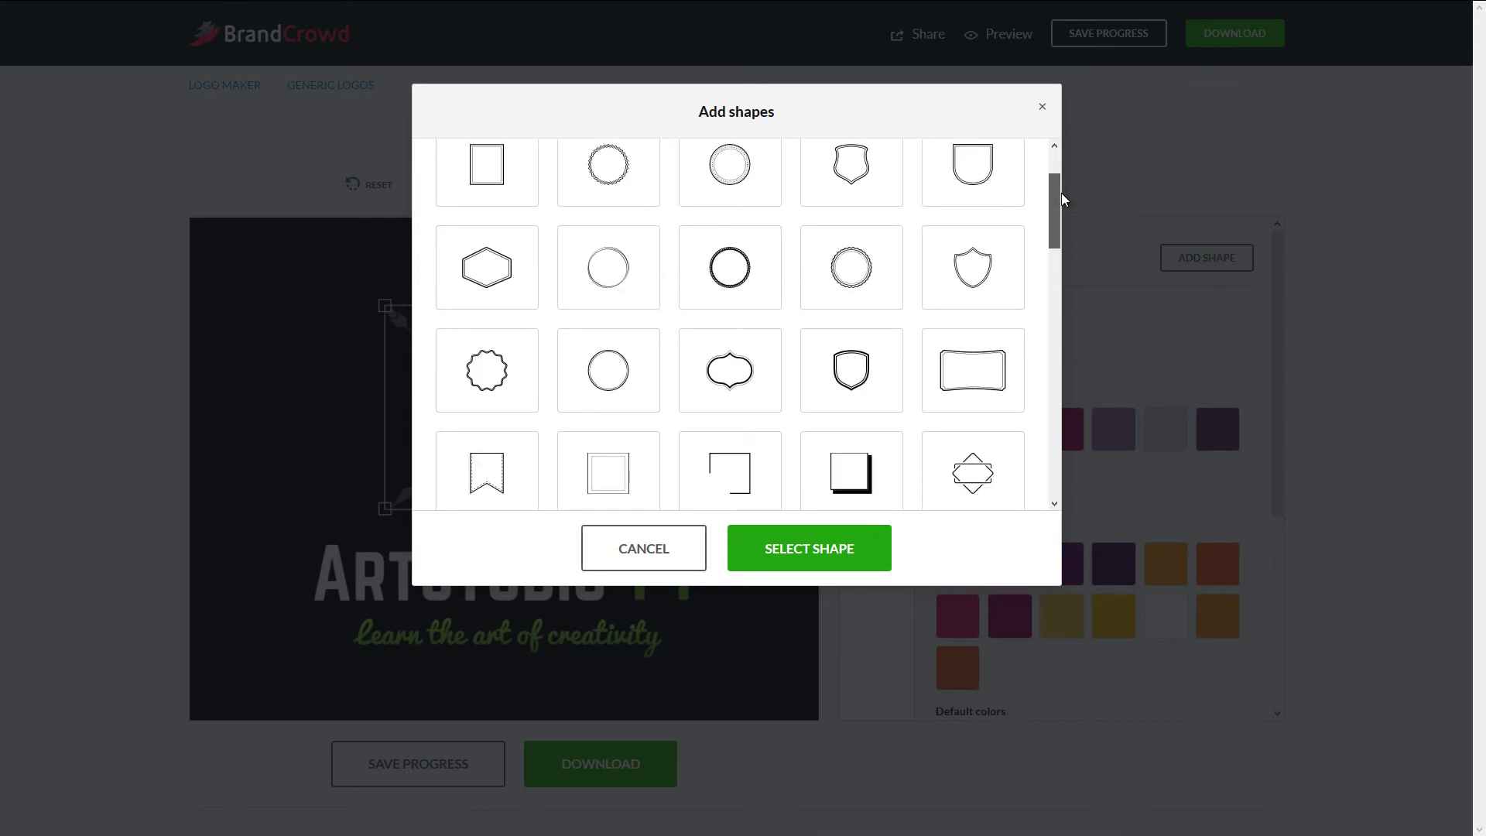
pyautogui.click(610, 229)
pyautogui.click(784, 553)
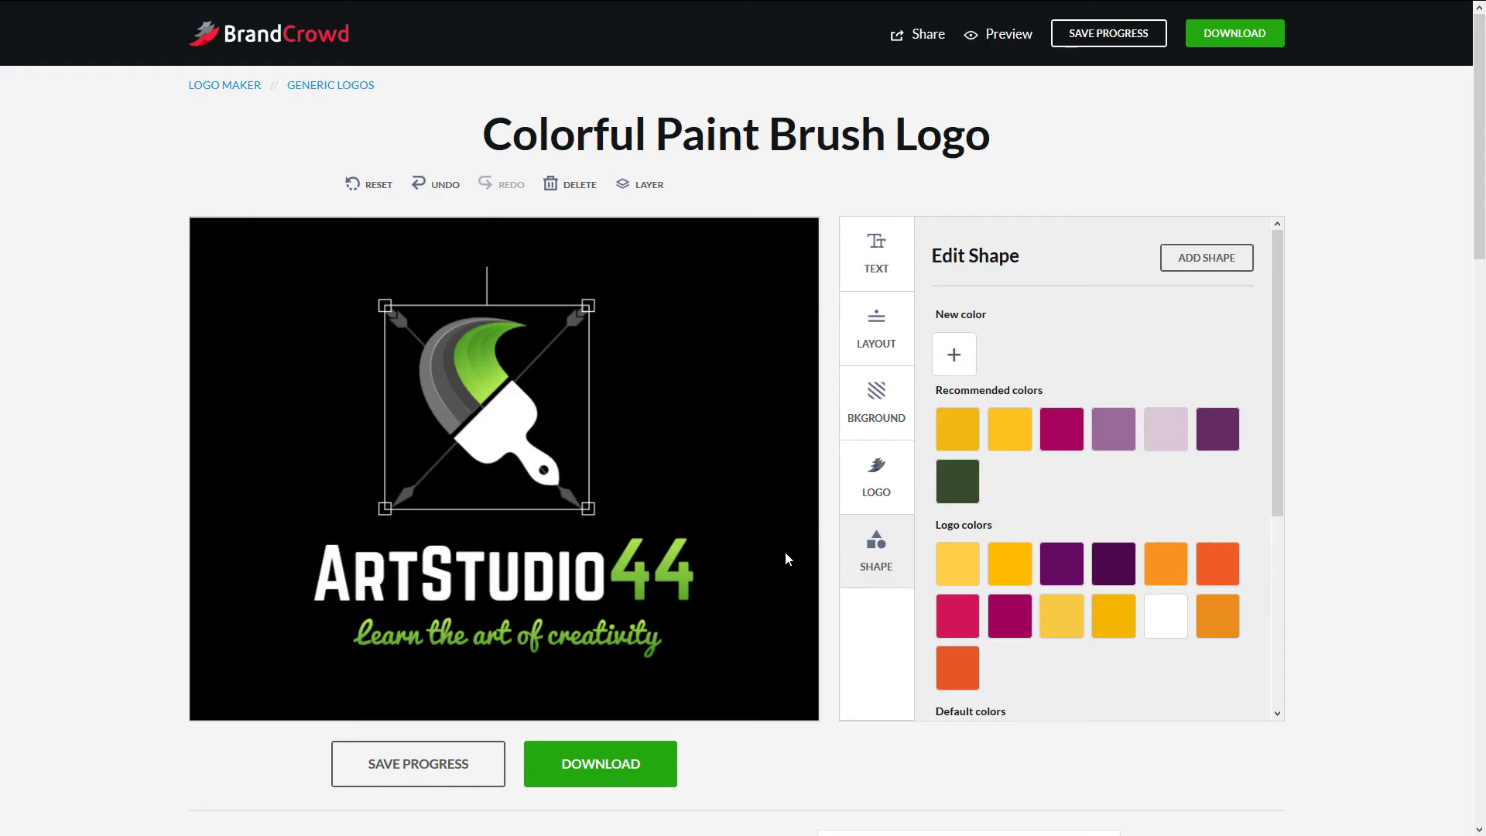
# - Shrink the new circle and centre it around the 44
pyautogui.moveTo(601, 372); pyautogui.dragTo(552, 420)
pyautogui.moveTo(508, 469); pyautogui.dragTo(681, 599)
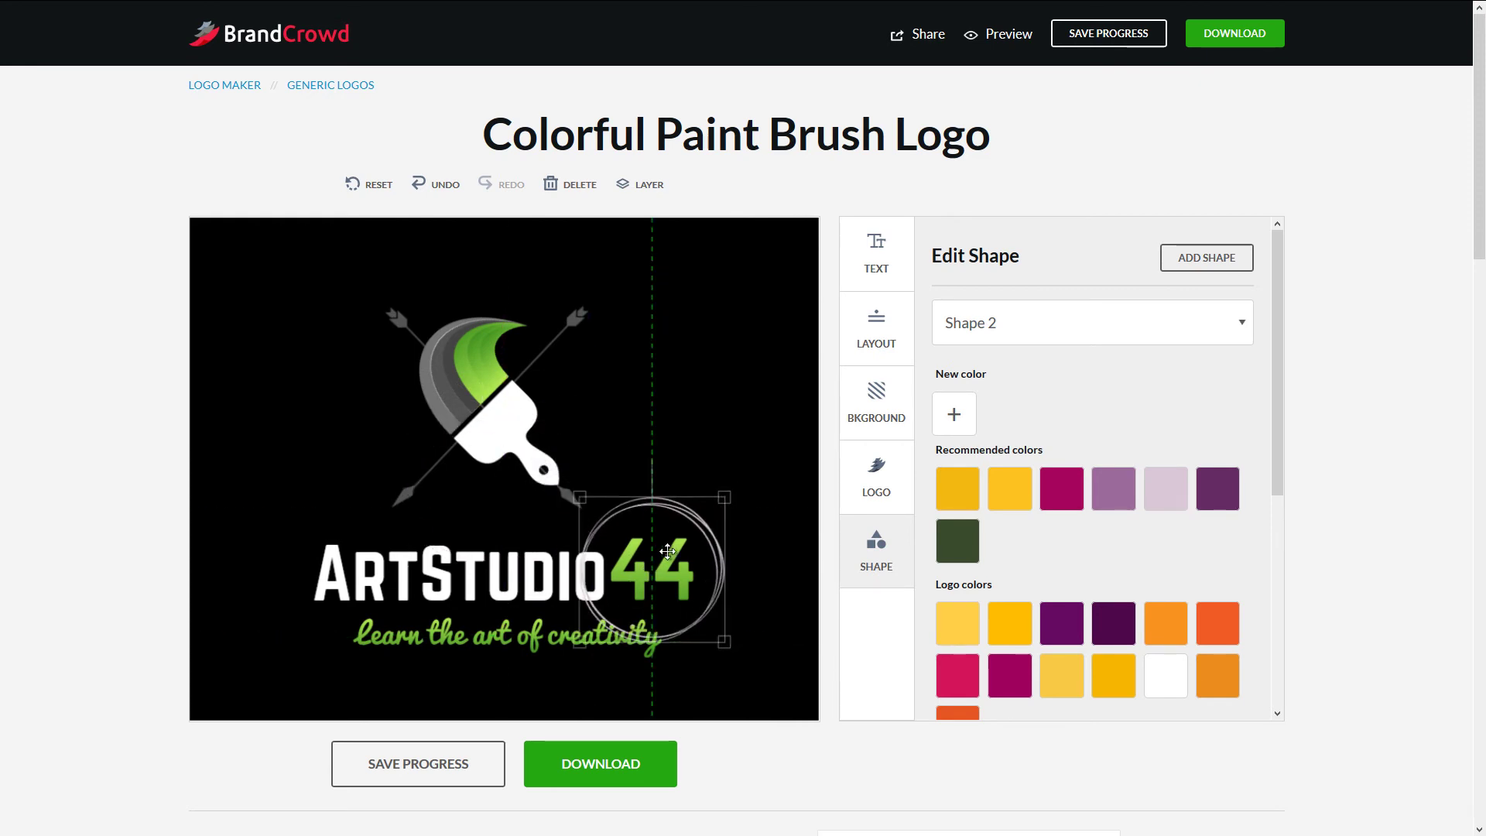
pyautogui.moveTo(726, 499); pyautogui.dragTo(661, 534)
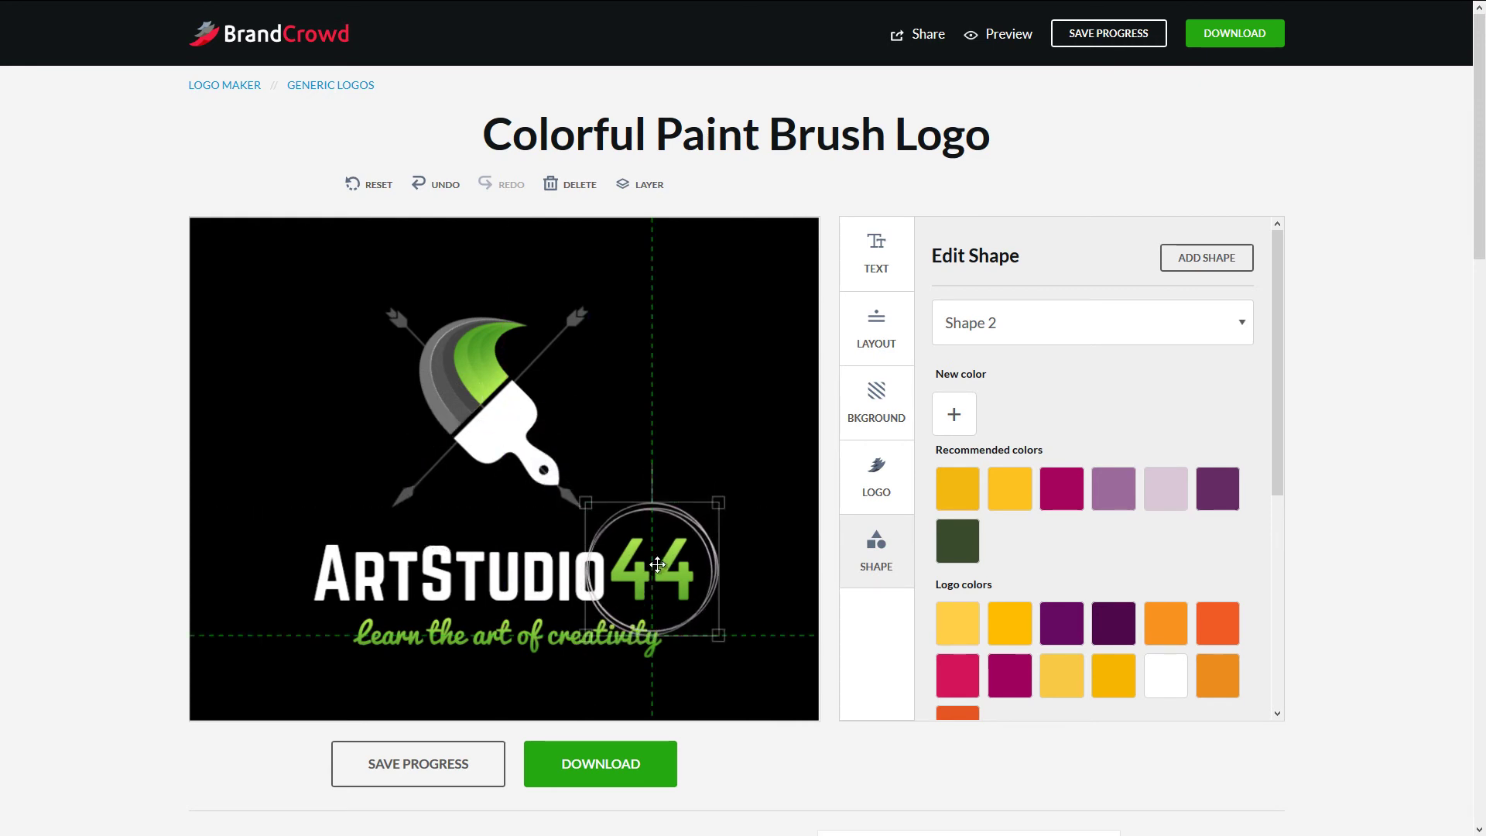
# - Try a light grey outline, then settle on a green outline for the circle
pyautogui.scroll(-4, 1283, 335)
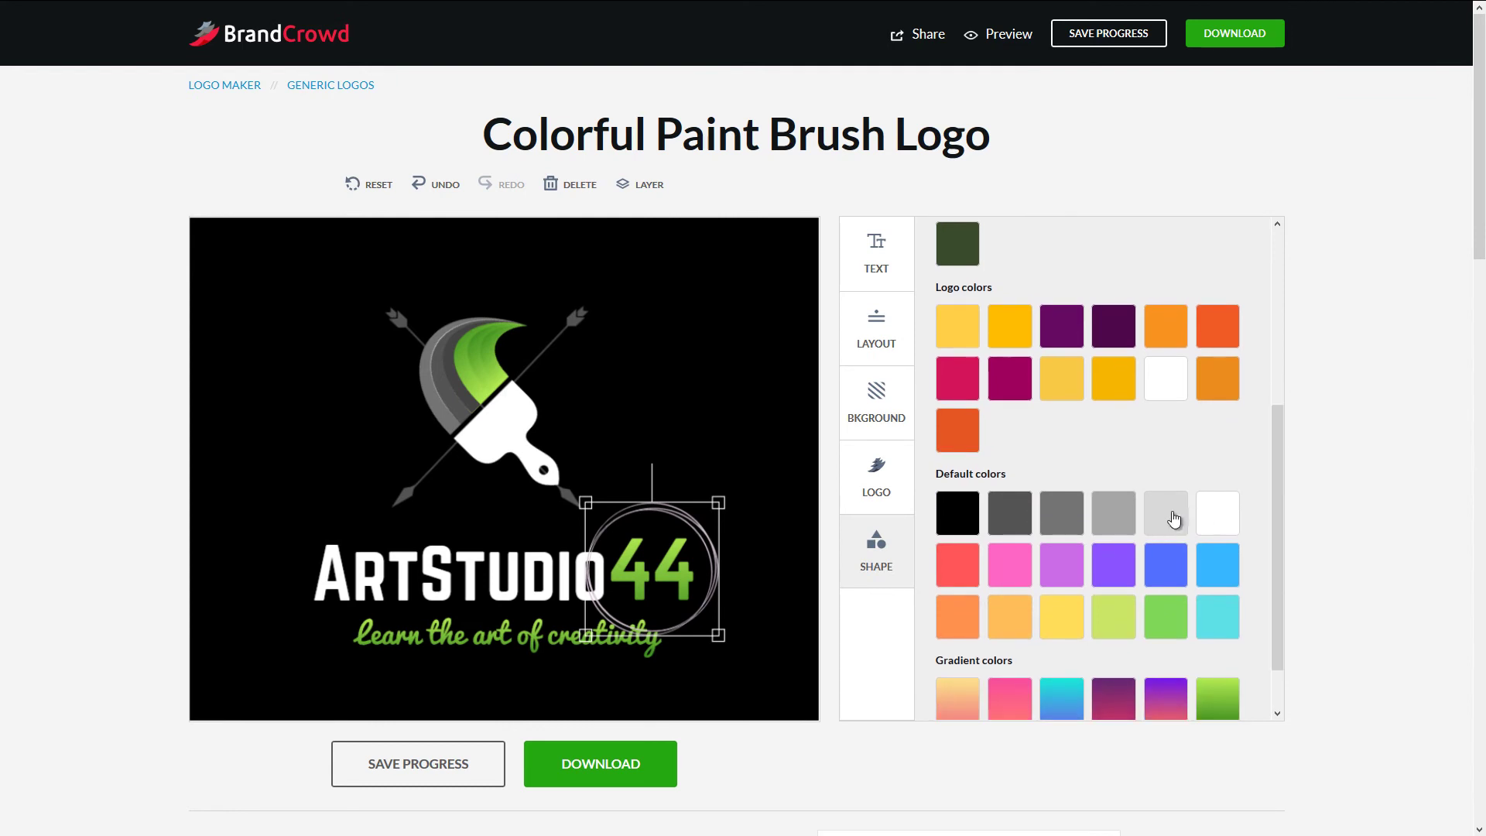
pyautogui.click(1162, 515)
pyautogui.click(1163, 617)
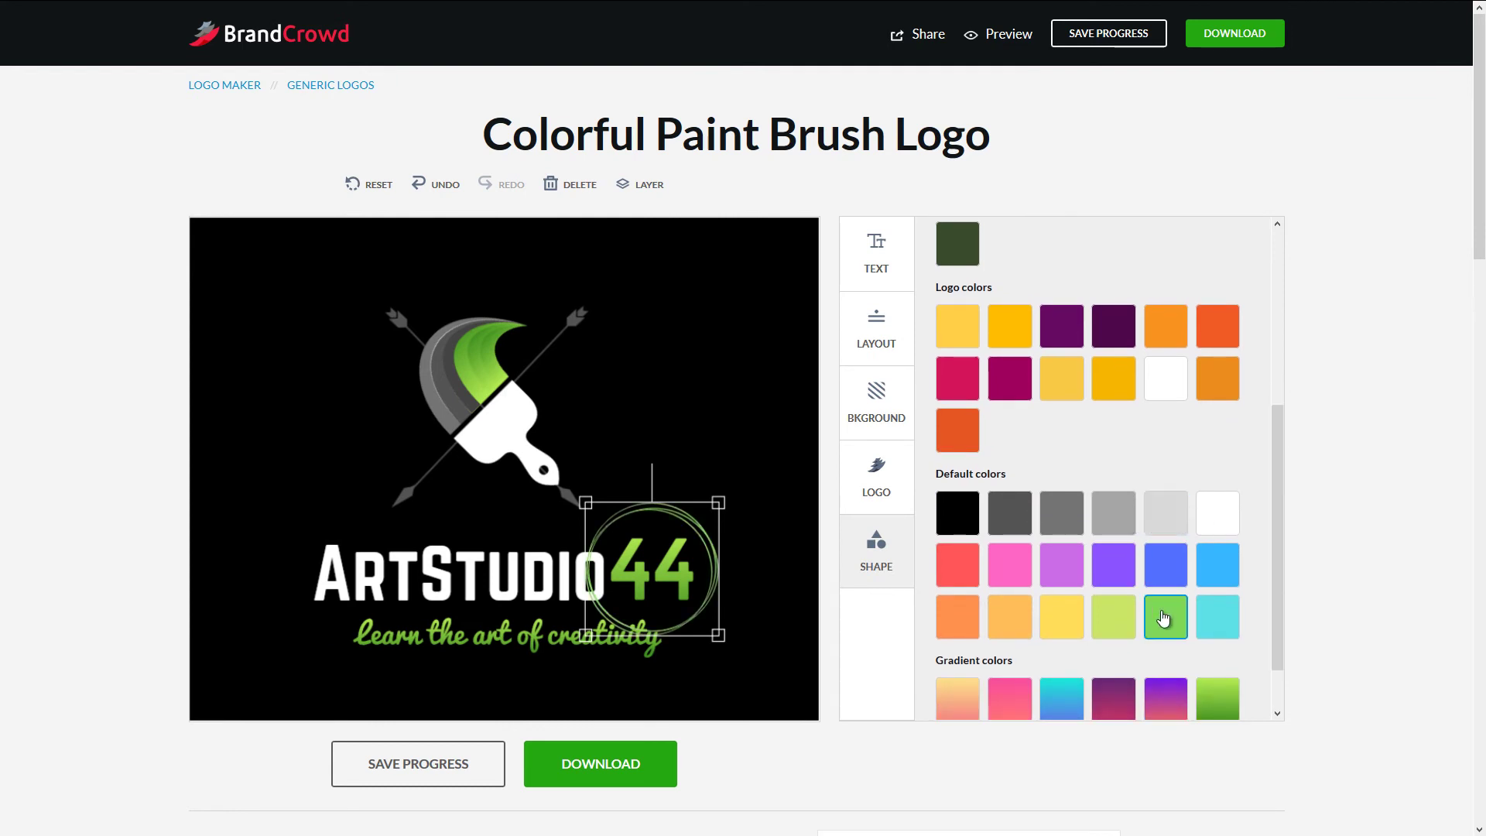
# - Send the circle behind the text and nudge it slightly right
pyautogui.click(657, 191)
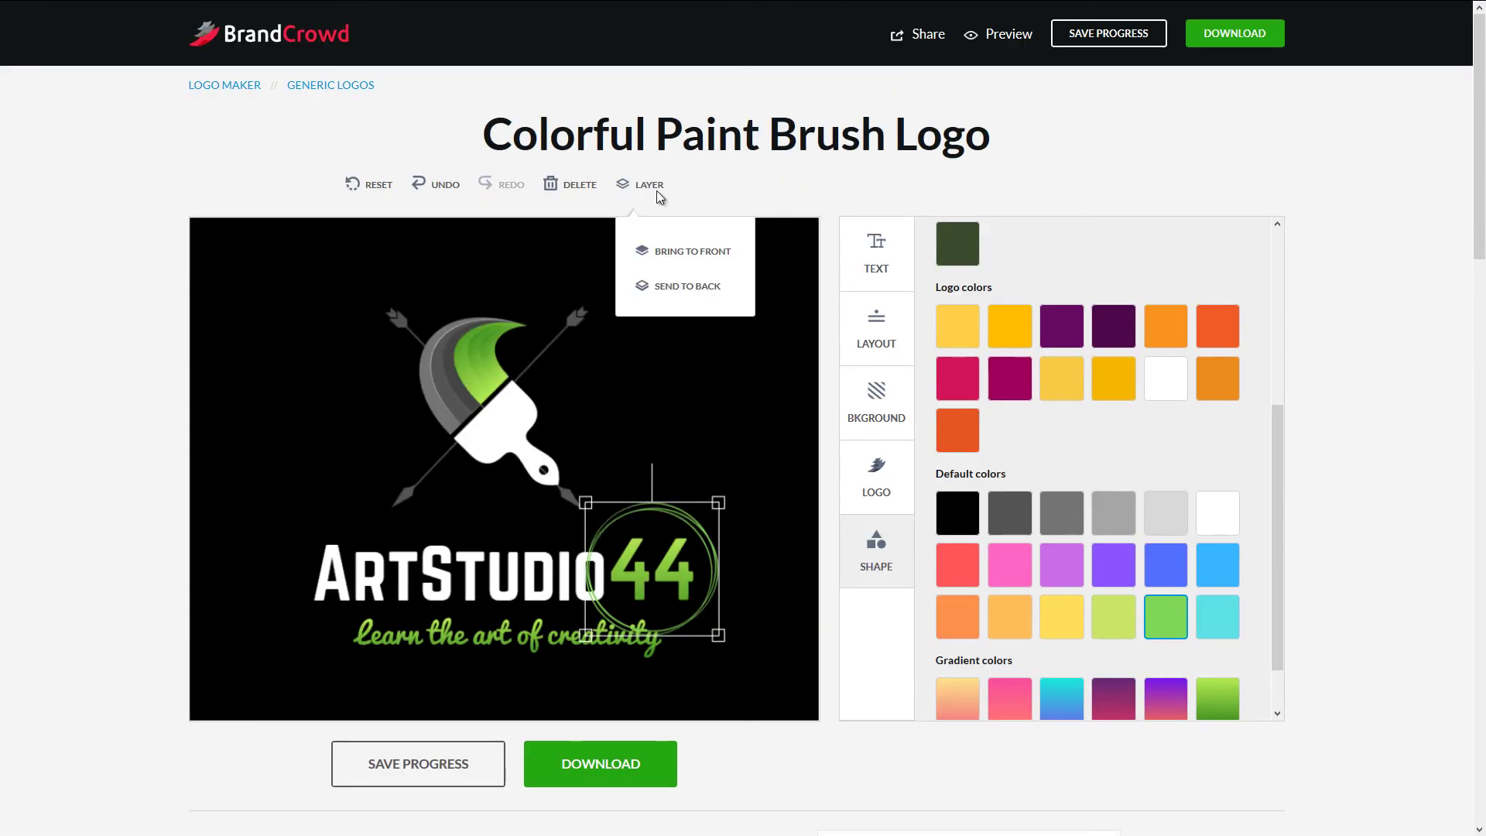
pyautogui.click(680, 285)
pyautogui.moveTo(687, 537); pyautogui.dragTo(721, 508)
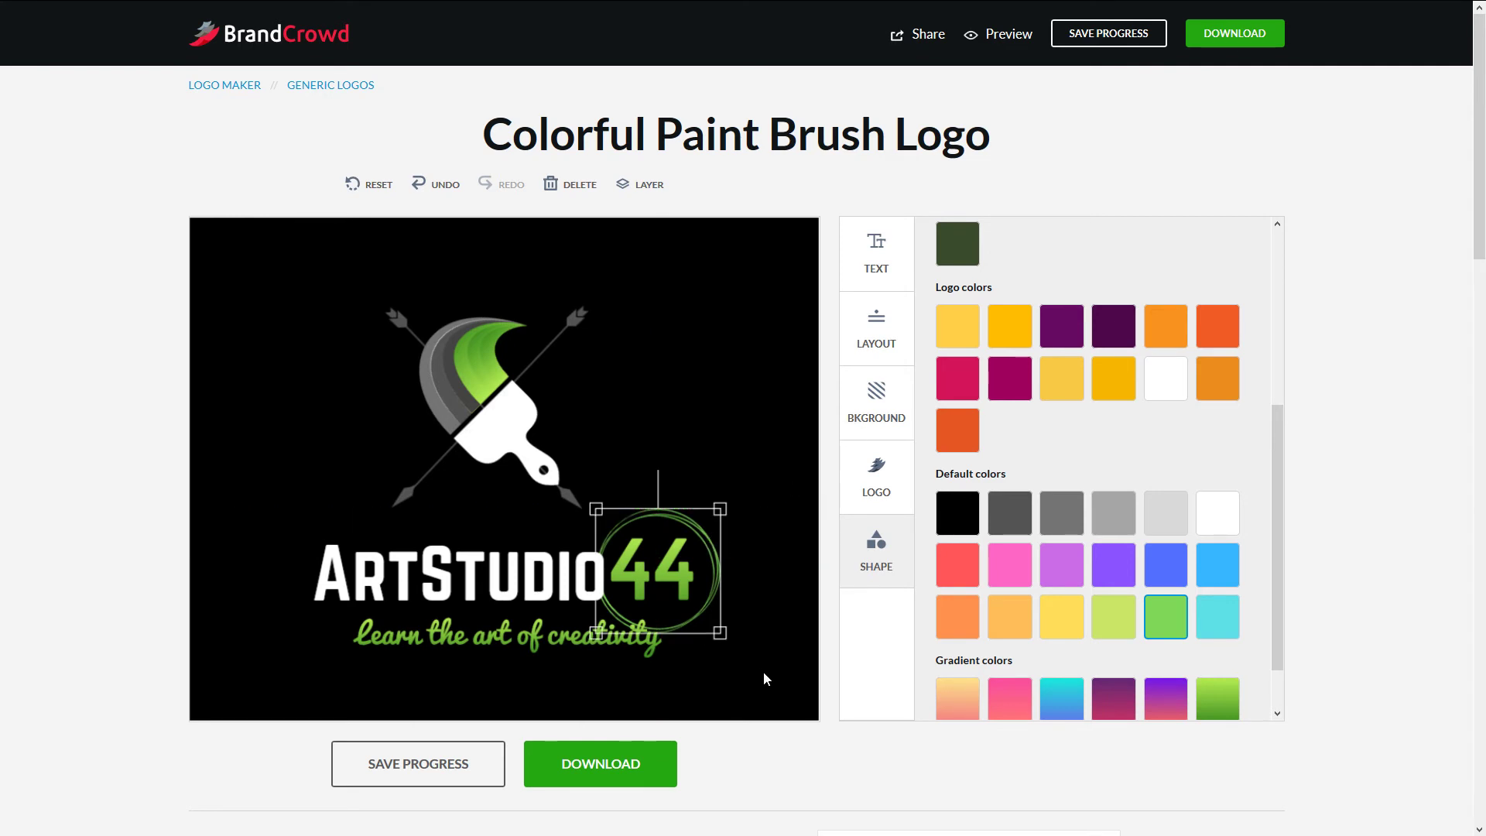
# - Multi-select the tagline, ArtStudio name and brush emblem, shift the group to centre, then deselect
pyautogui.keyDown('shift'); pyautogui.click(657, 638); pyautogui.keyUp('shift')
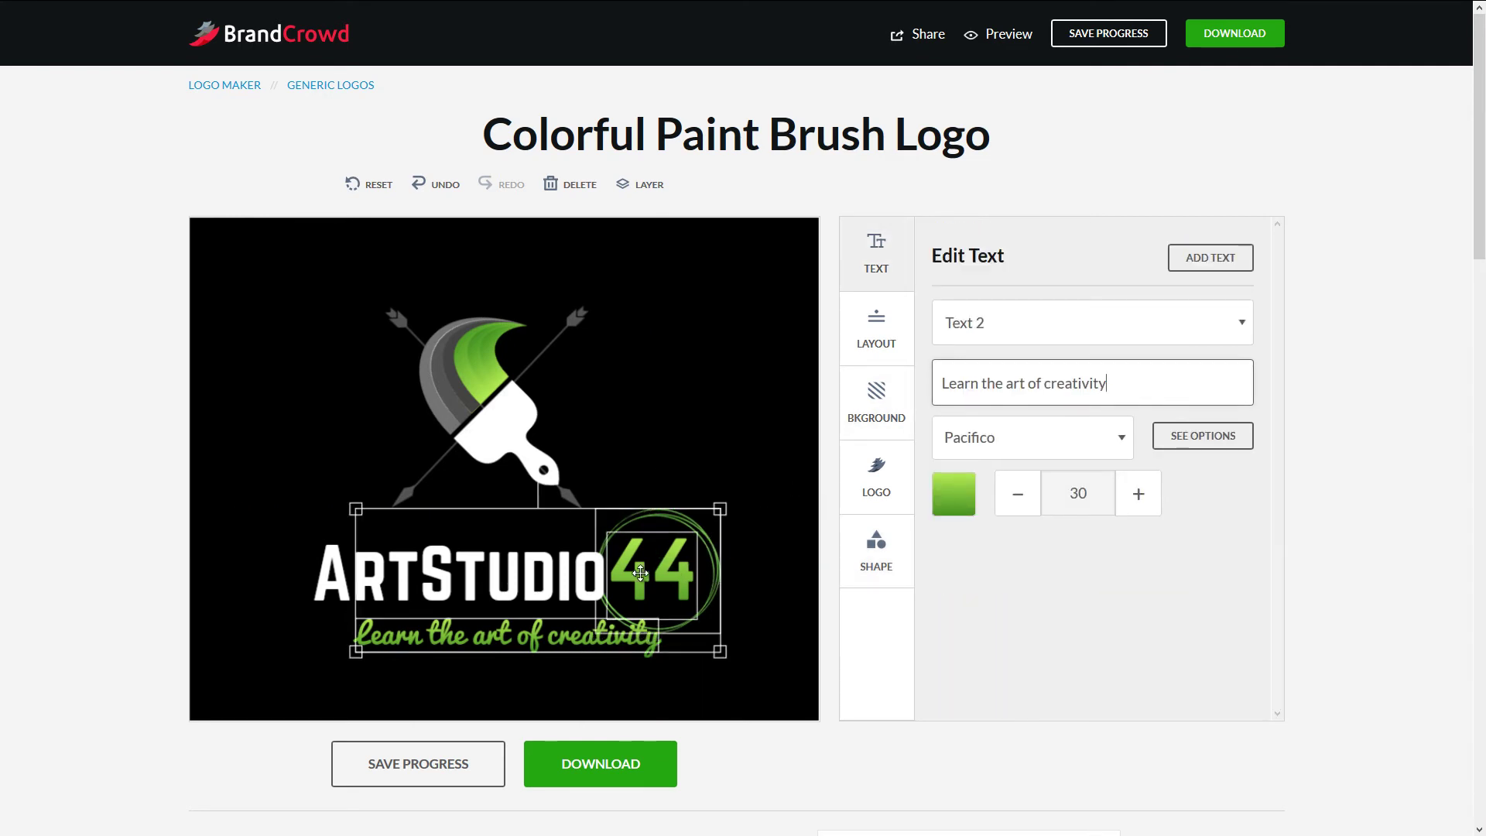
pyautogui.keyDown('shift'); pyautogui.click(350, 573); pyautogui.keyUp('shift')
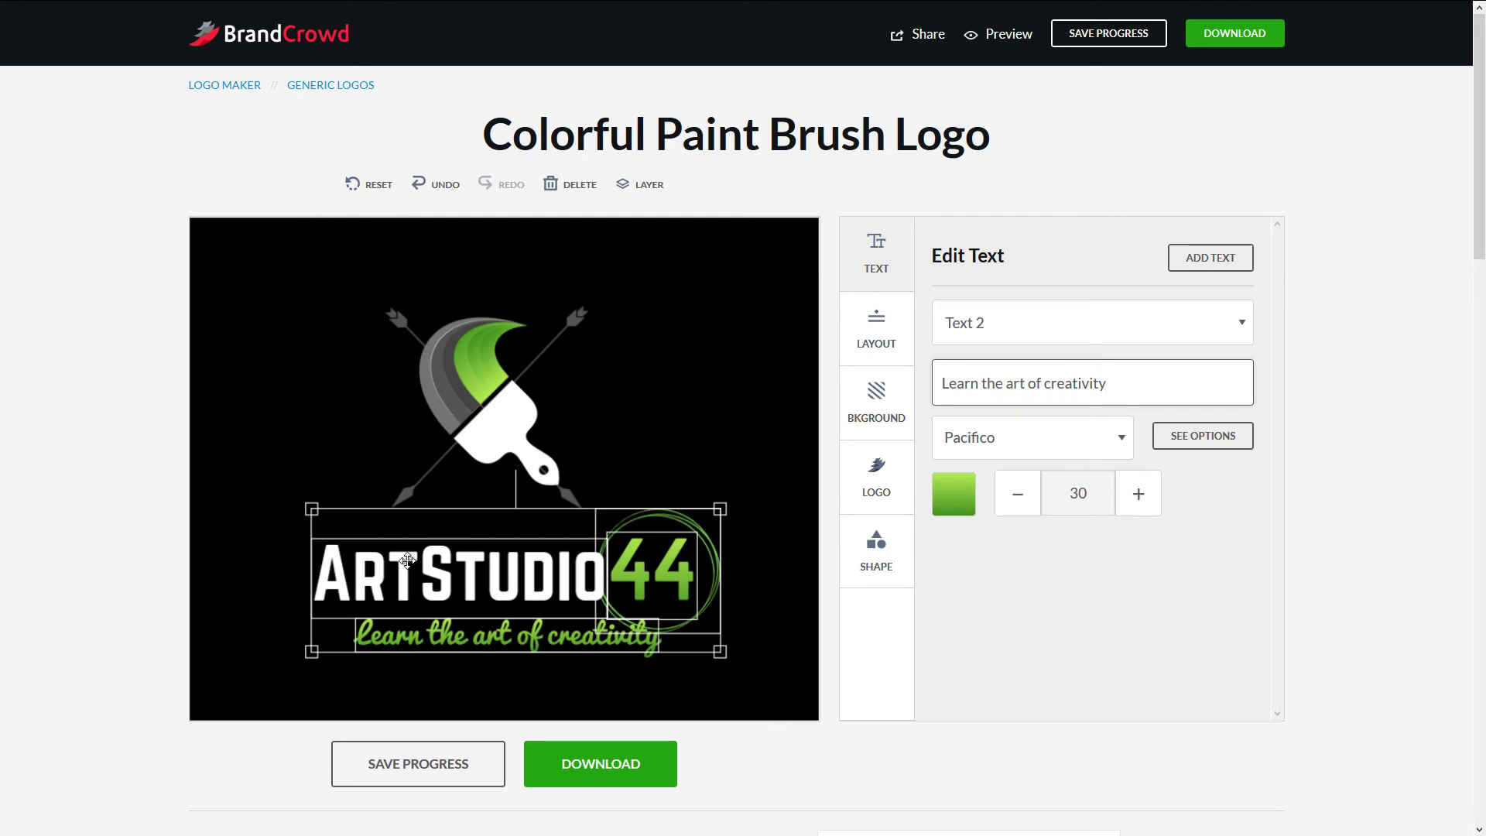
pyautogui.moveTo(418, 558)
pyautogui.mouseDown()
pyautogui.moveTo(398, 563)
pyautogui.moveTo(426, 573)
pyautogui.mouseUp()
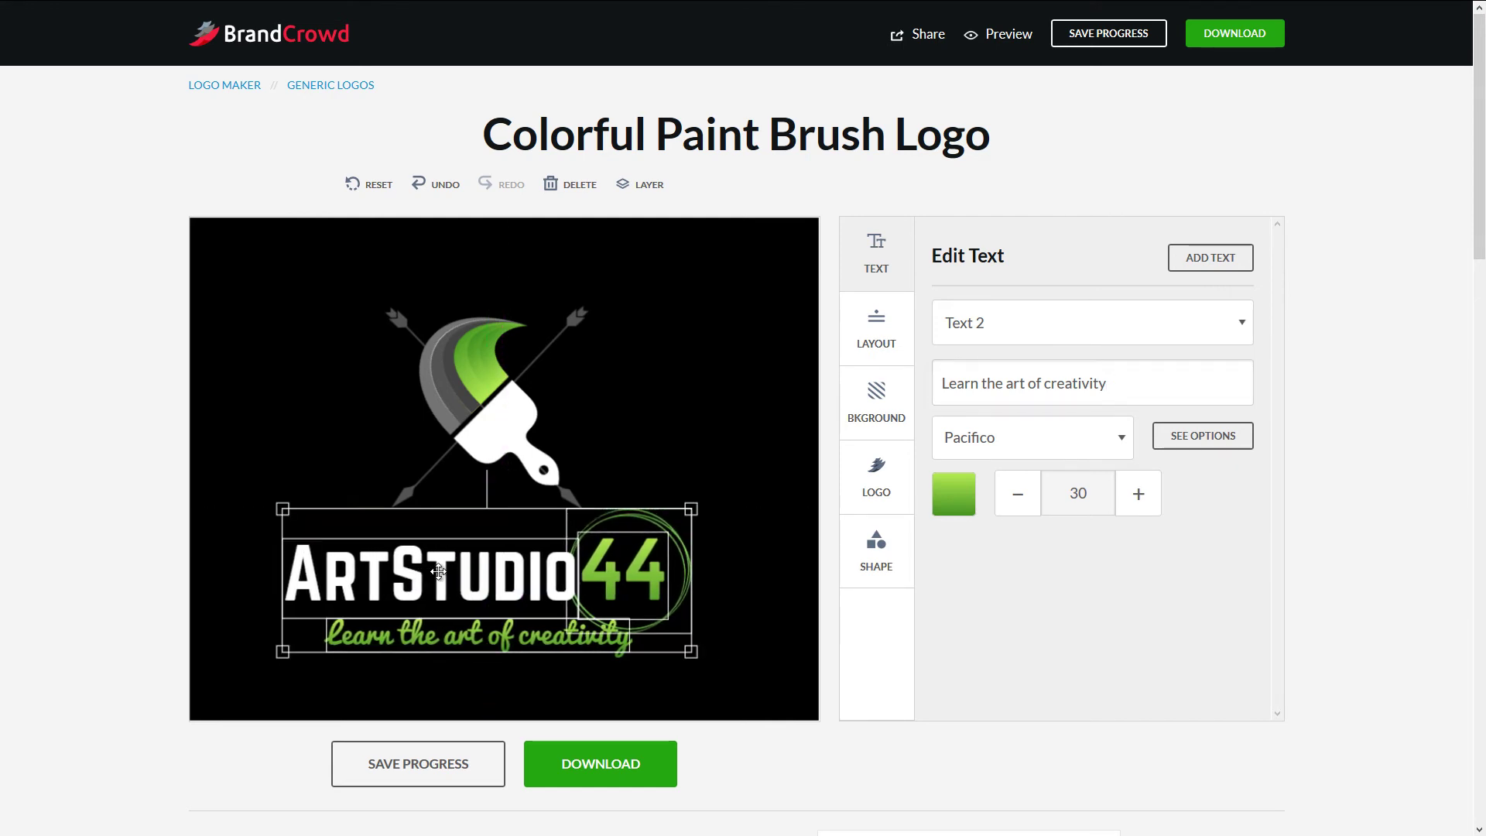
pyautogui.keyDown('shift'); pyautogui.click(517, 423); pyautogui.keyUp('shift')
pyautogui.moveTo(572, 328); pyautogui.dragTo(589, 321)
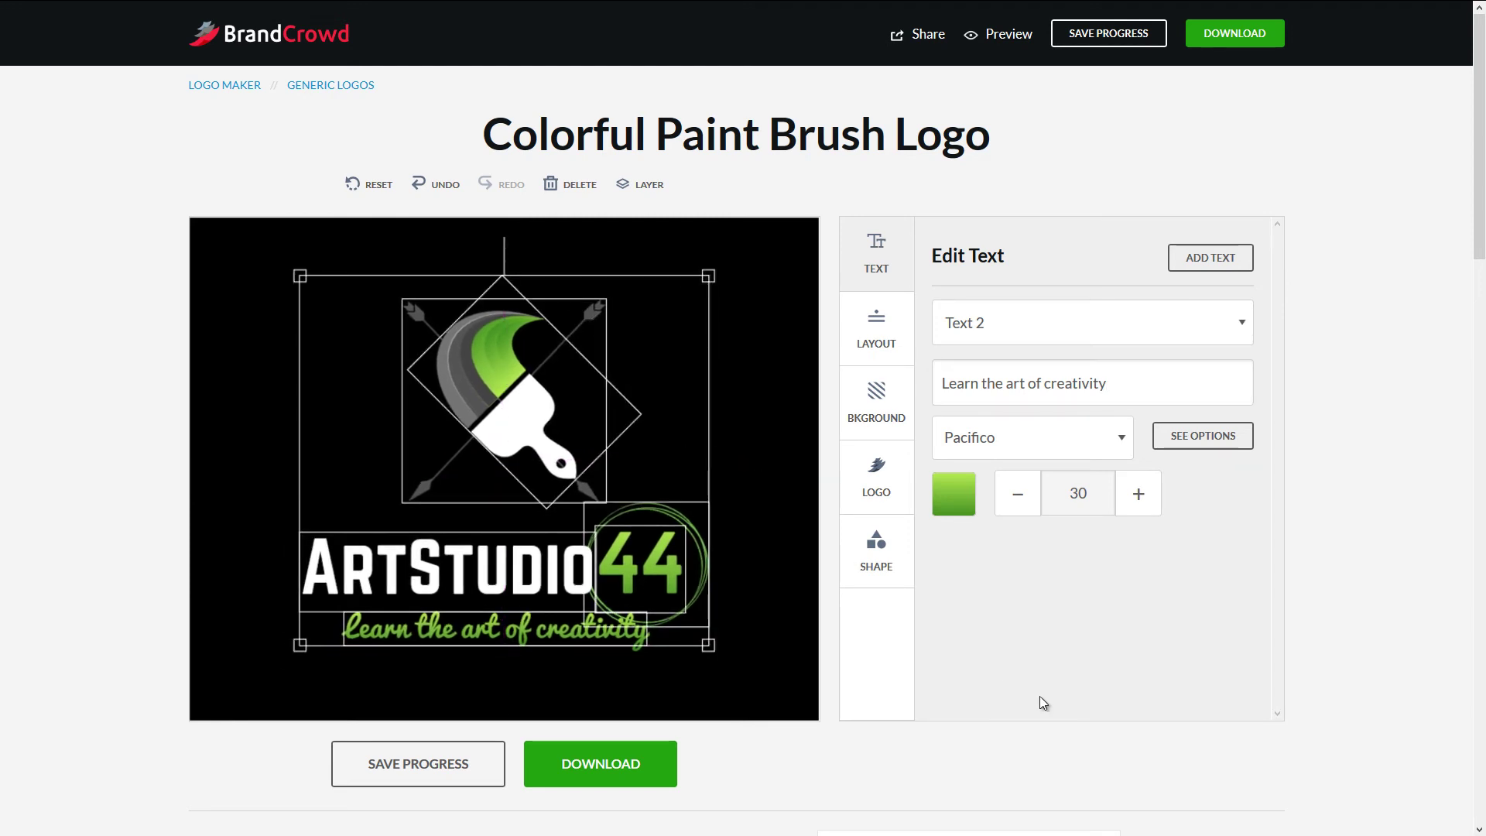
pyautogui.click(259, 663)
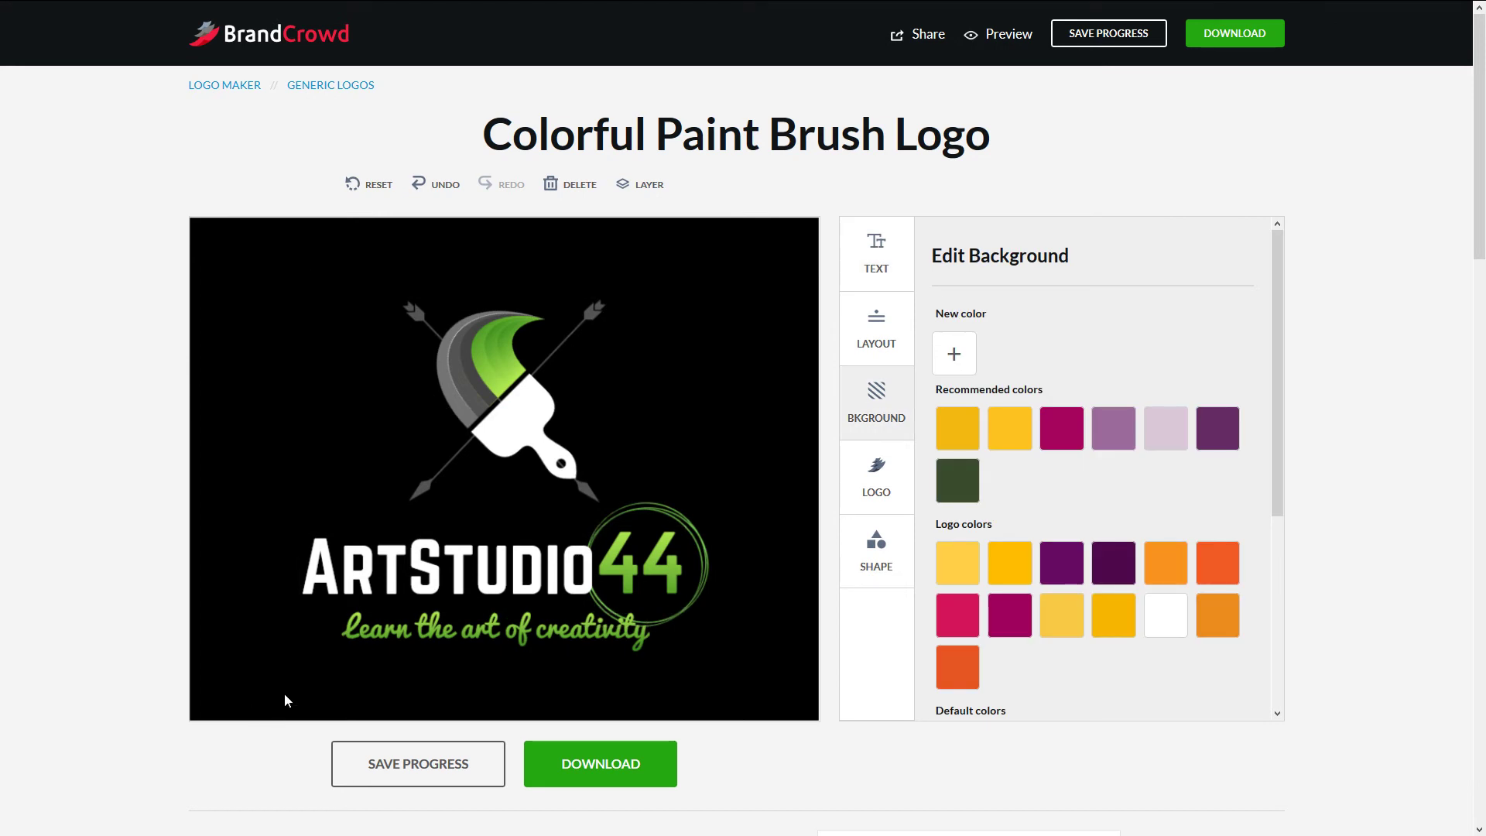
# - Deselect the paint-brush icon via empty black canvas to show the background options, then review the logo
pyautogui.scroll(-5, 342, 673)
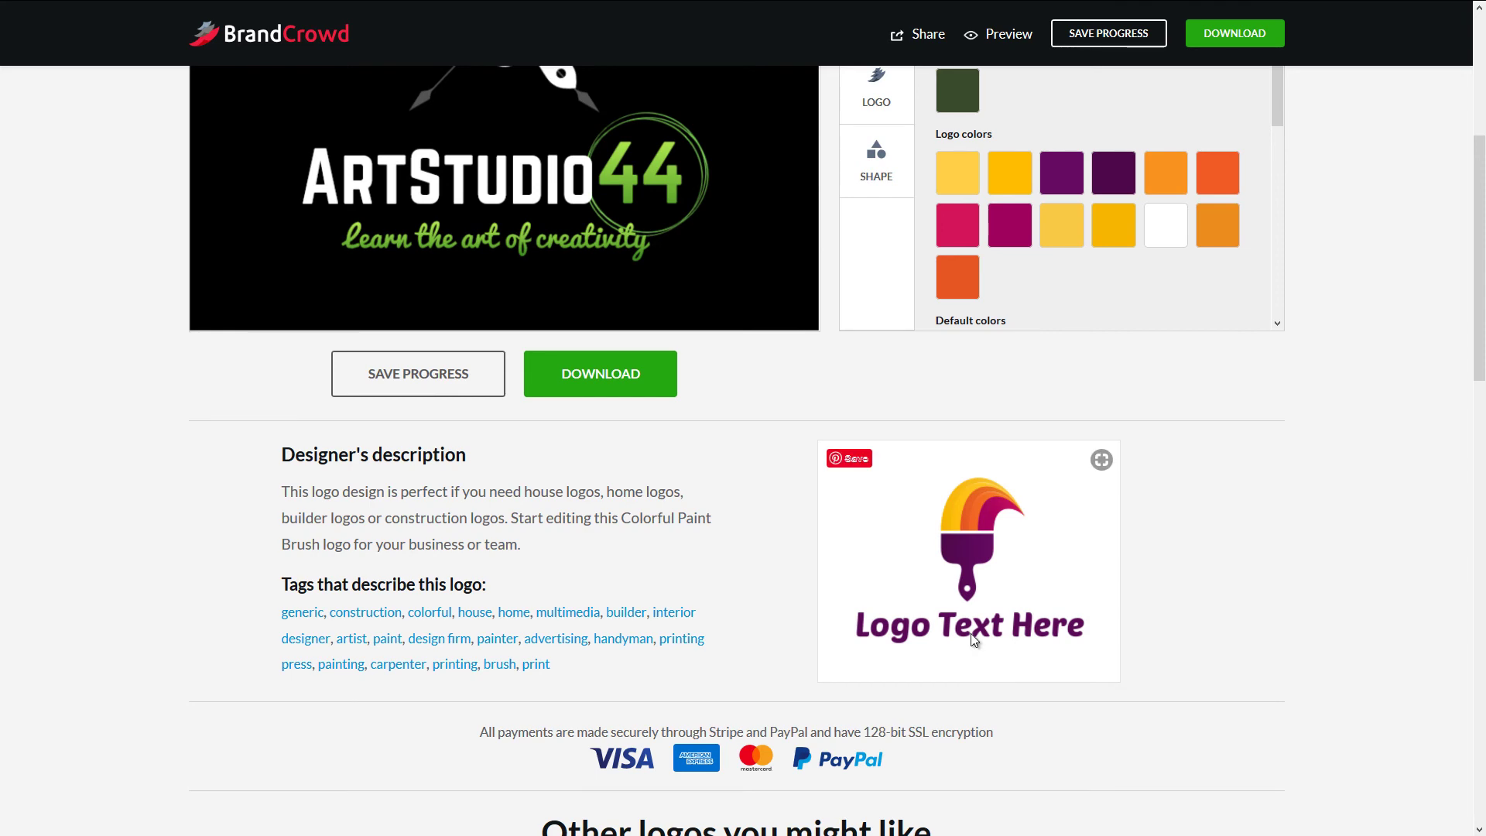
pyautogui.scroll(5, 504, 737)
pyautogui.click(502, 364)
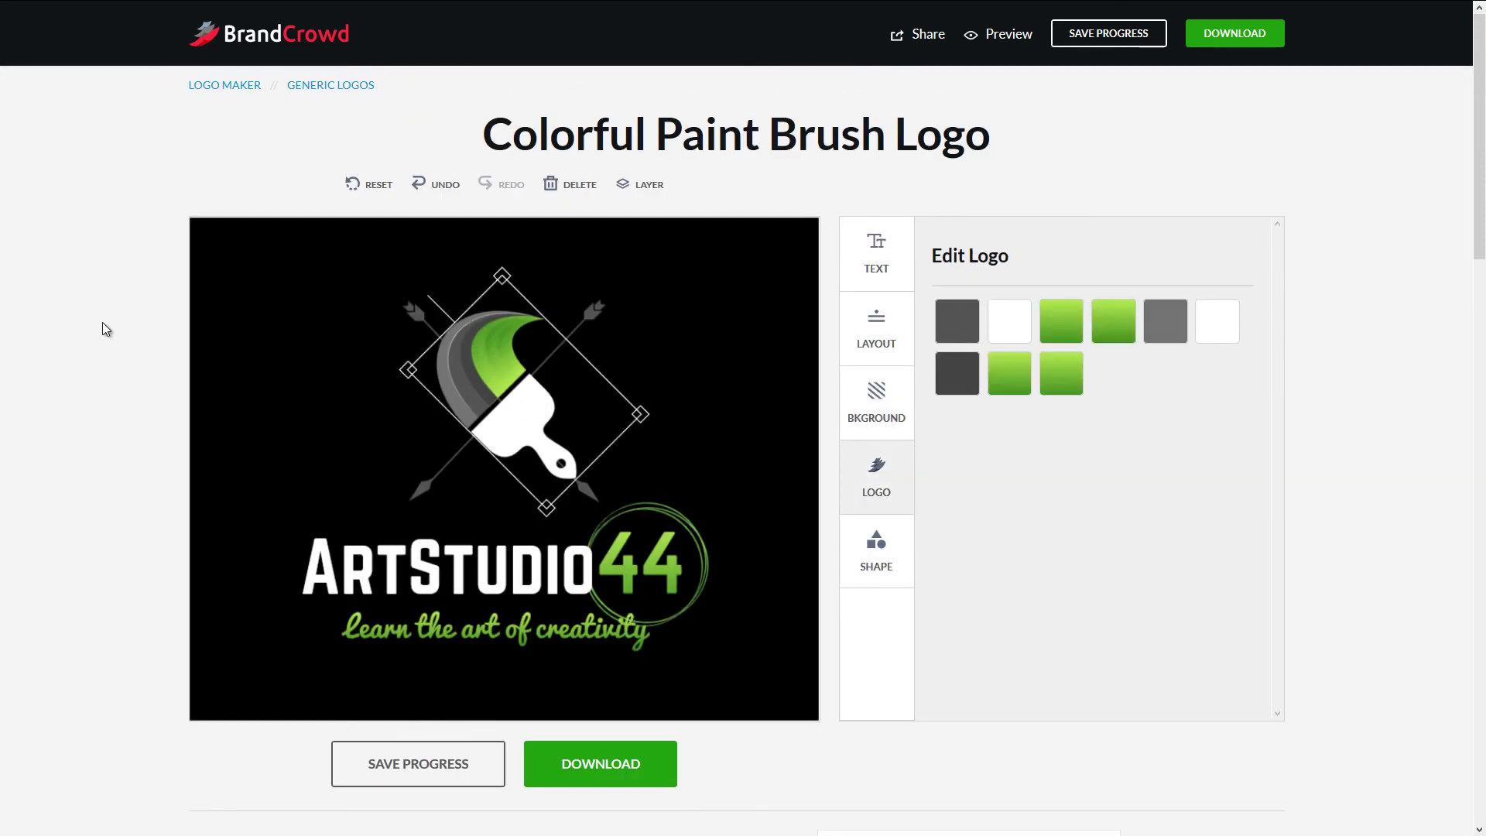
pyautogui.click(282, 369)
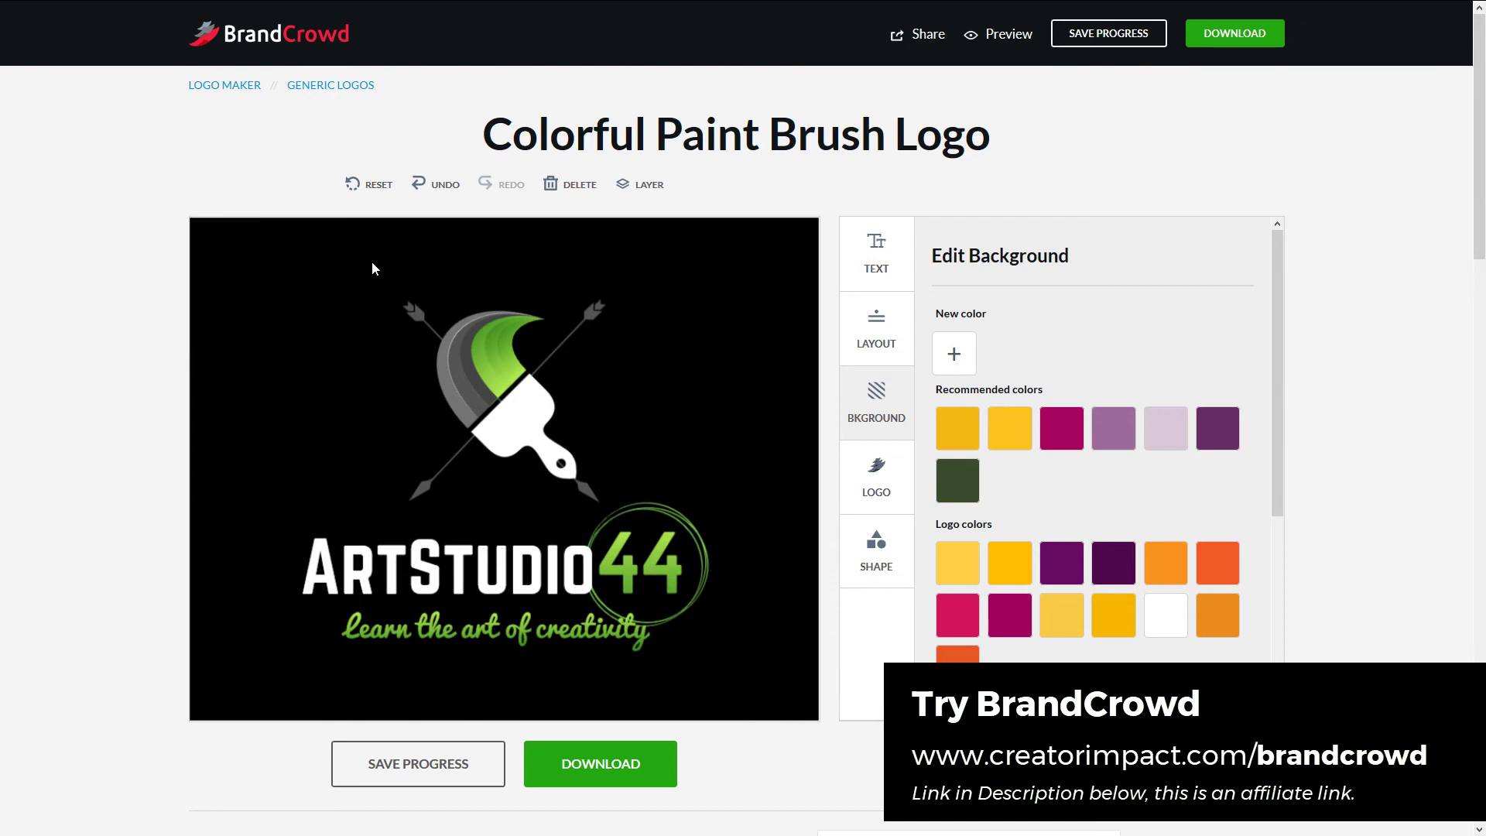
pyautogui.scroll(-3, 31, 285)
pyautogui.scroll(3, 31, 285)
pyautogui.scroll(-3, 146, 186)
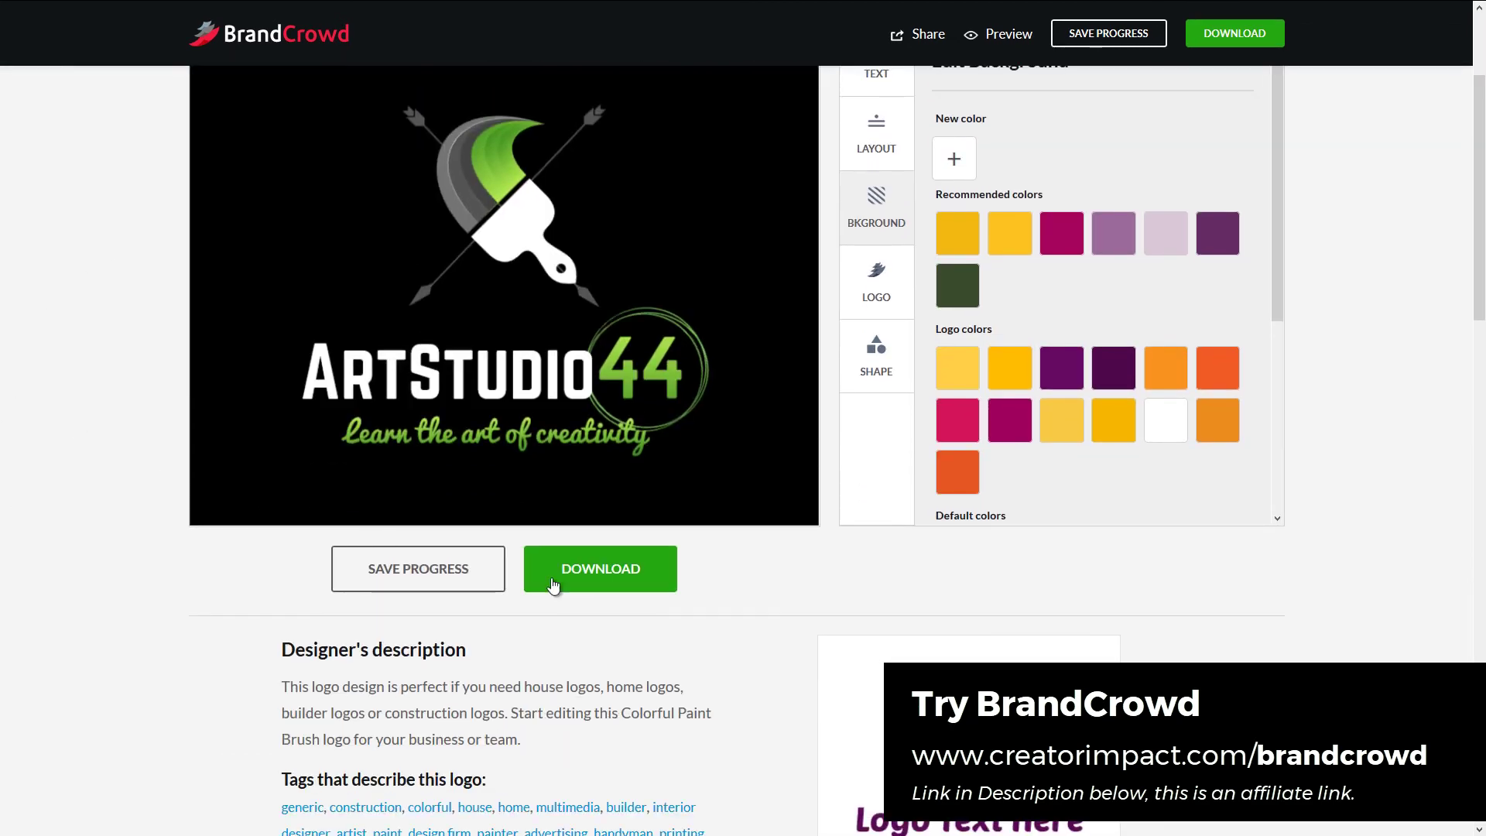
pyautogui.scroll(-5, 1464, 287)
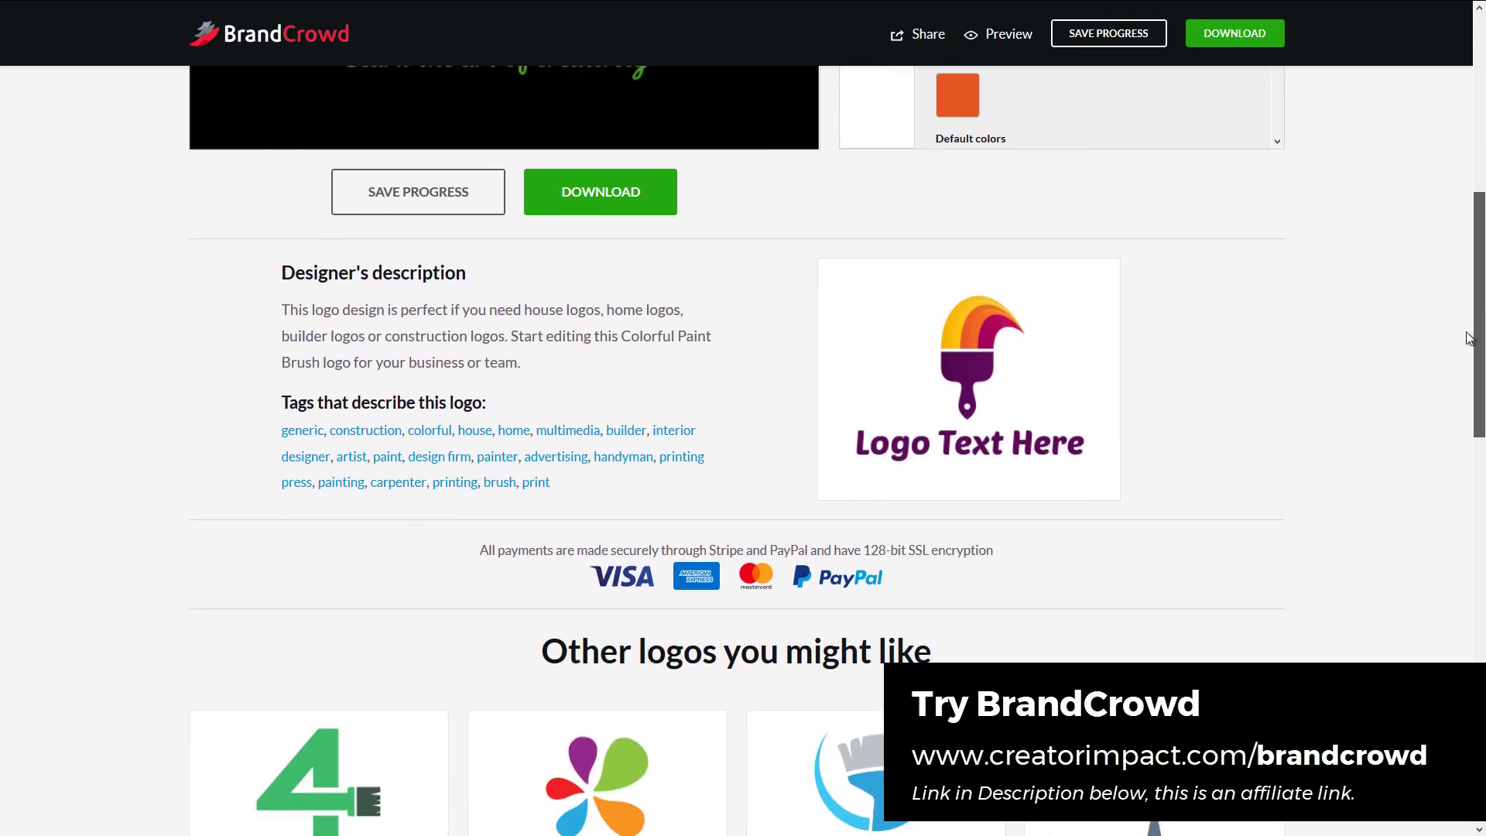
pyautogui.scroll(8, 1461, 309)
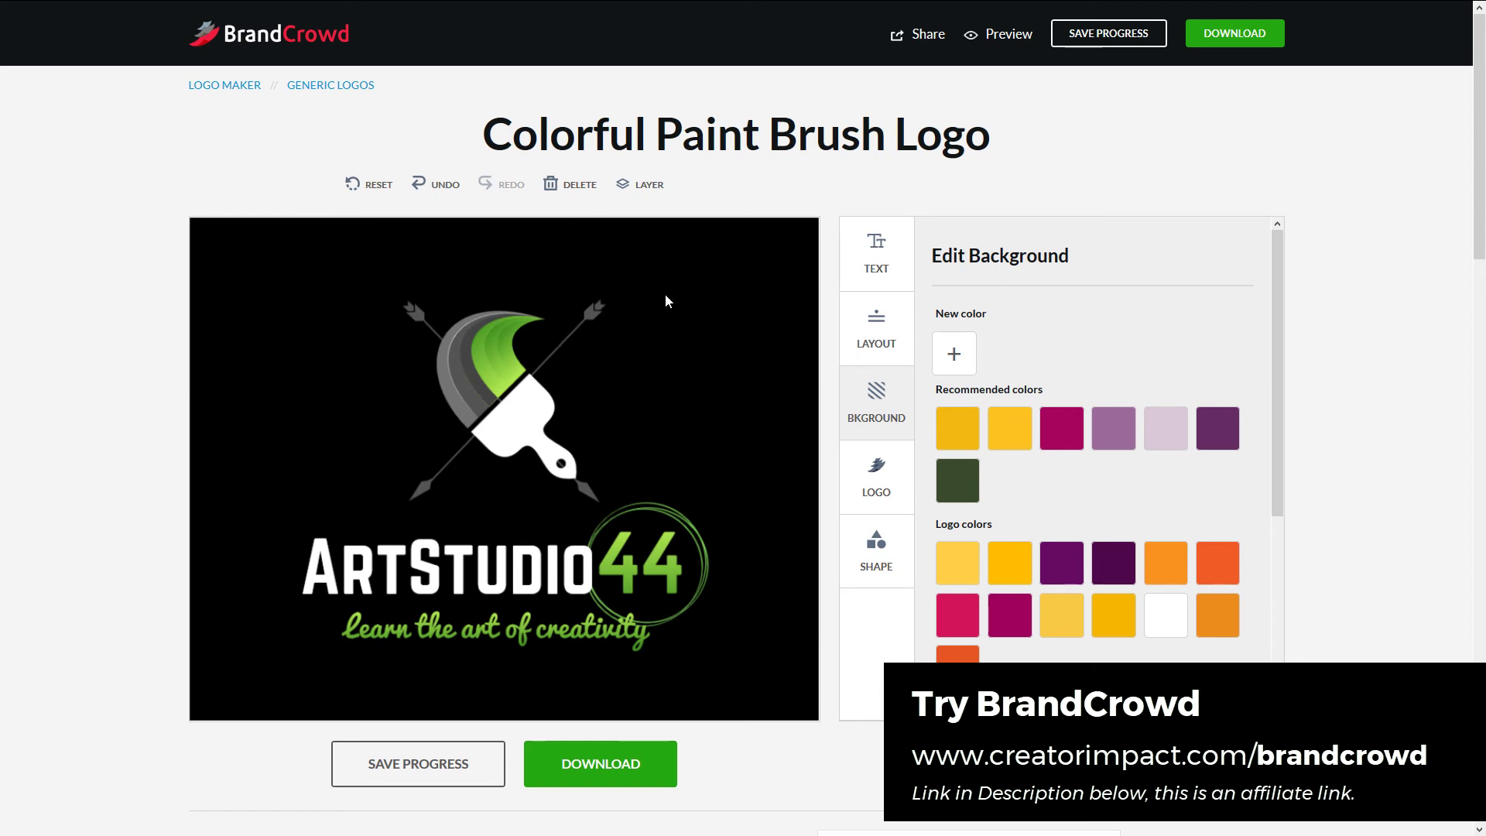
pyautogui.click(654, 766)
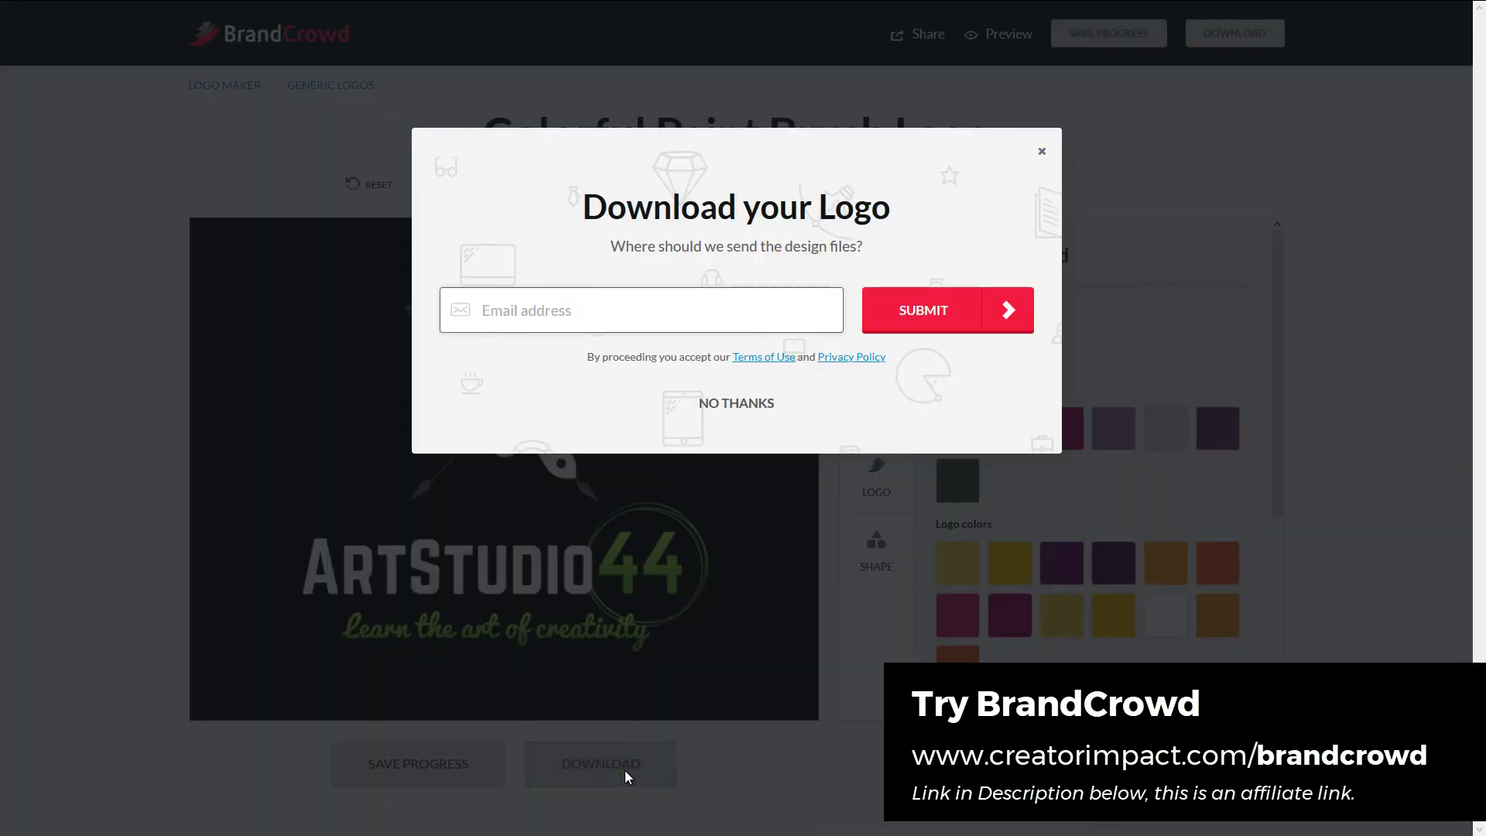
pyautogui.click(730, 409)
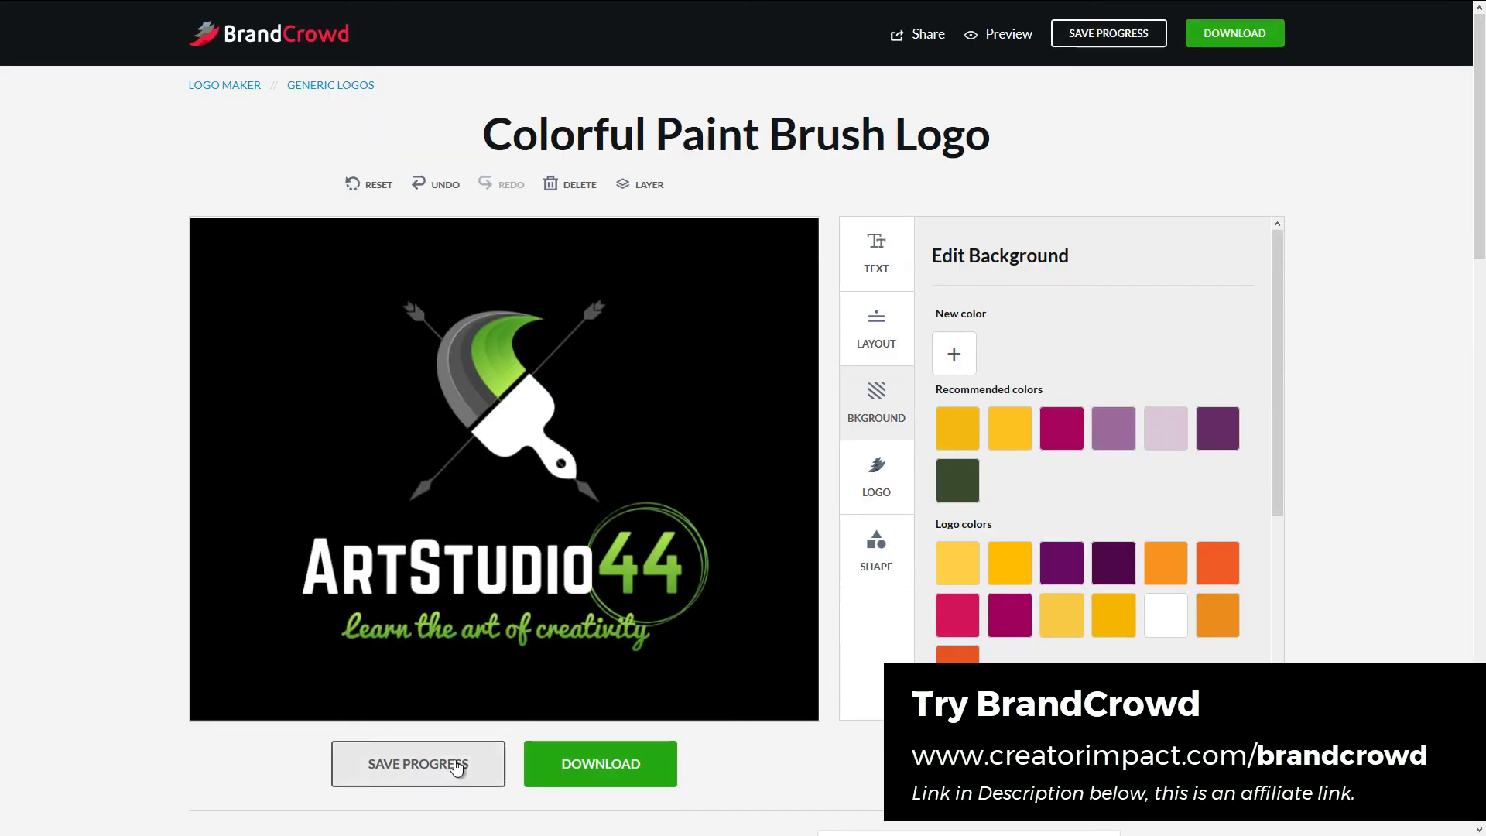
pyautogui.scroll(-10, 626, 631)
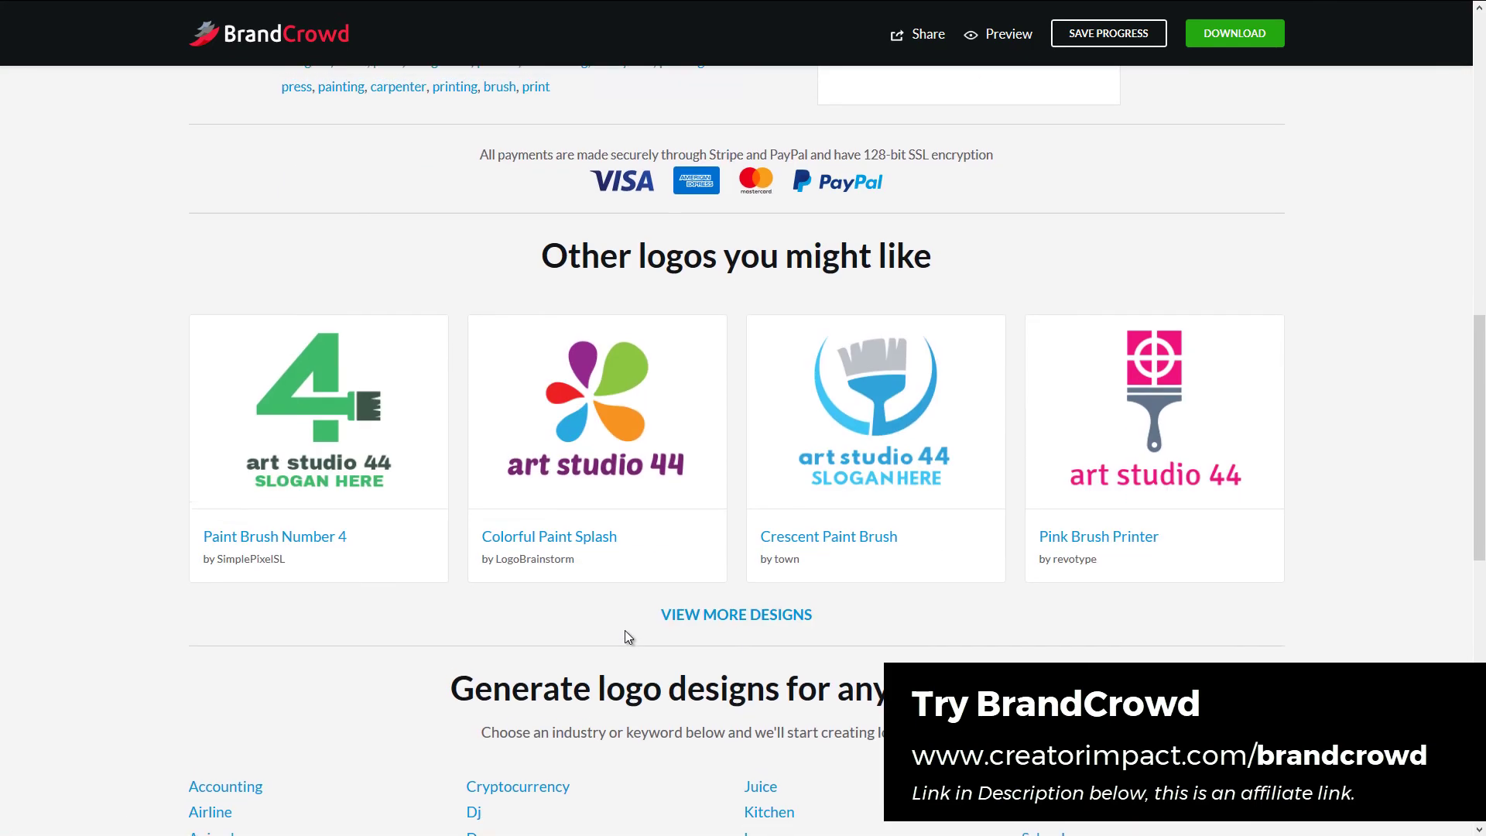
pyautogui.scroll(15, 626, 632)
pyautogui.scroll(-6, 633, 615)
pyautogui.scroll(-15, 633, 615)
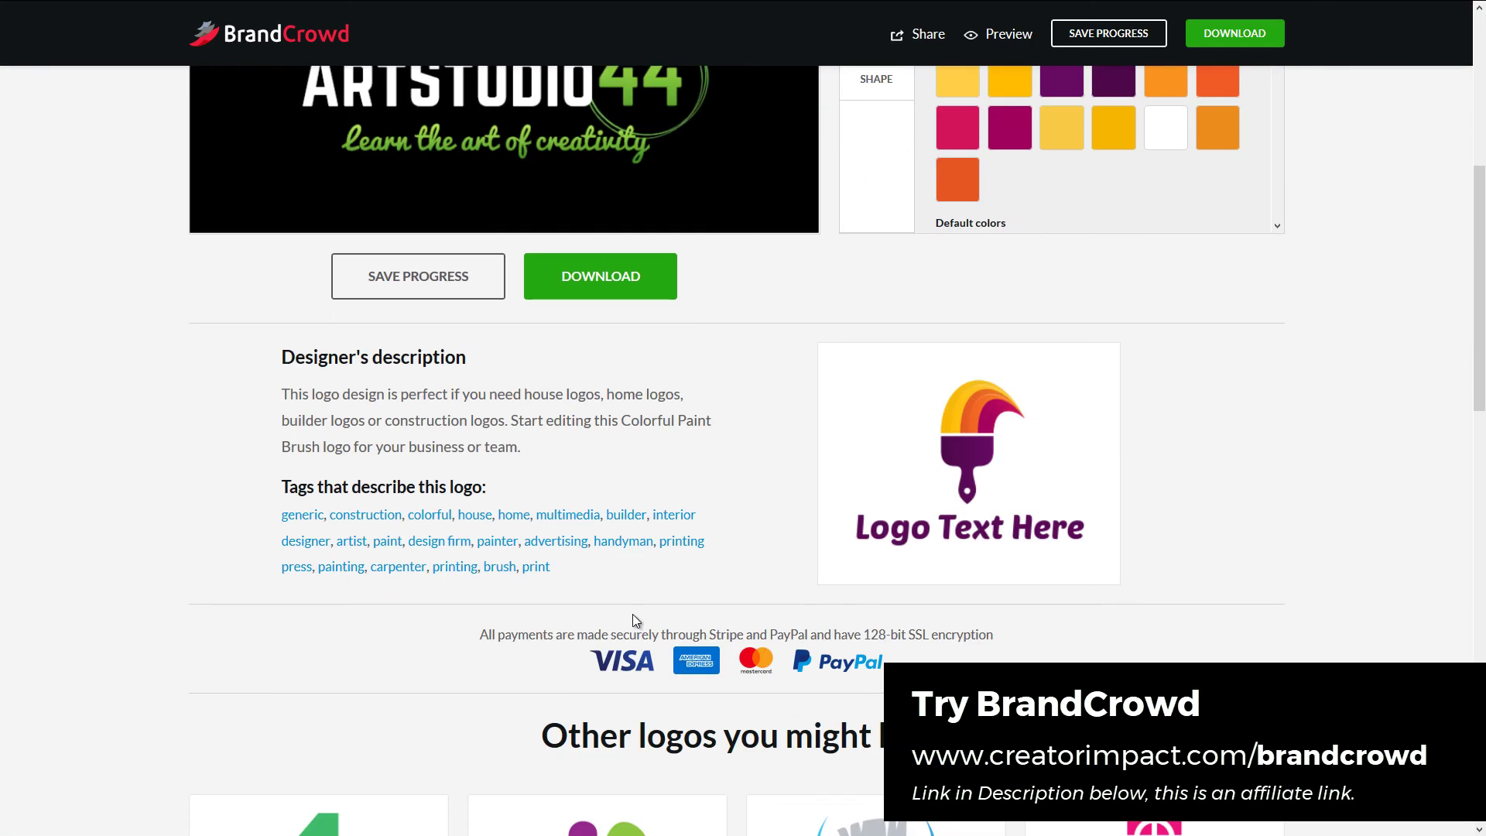
pyautogui.scroll(5, 631, 627)
pyautogui.scroll(10, 633, 665)
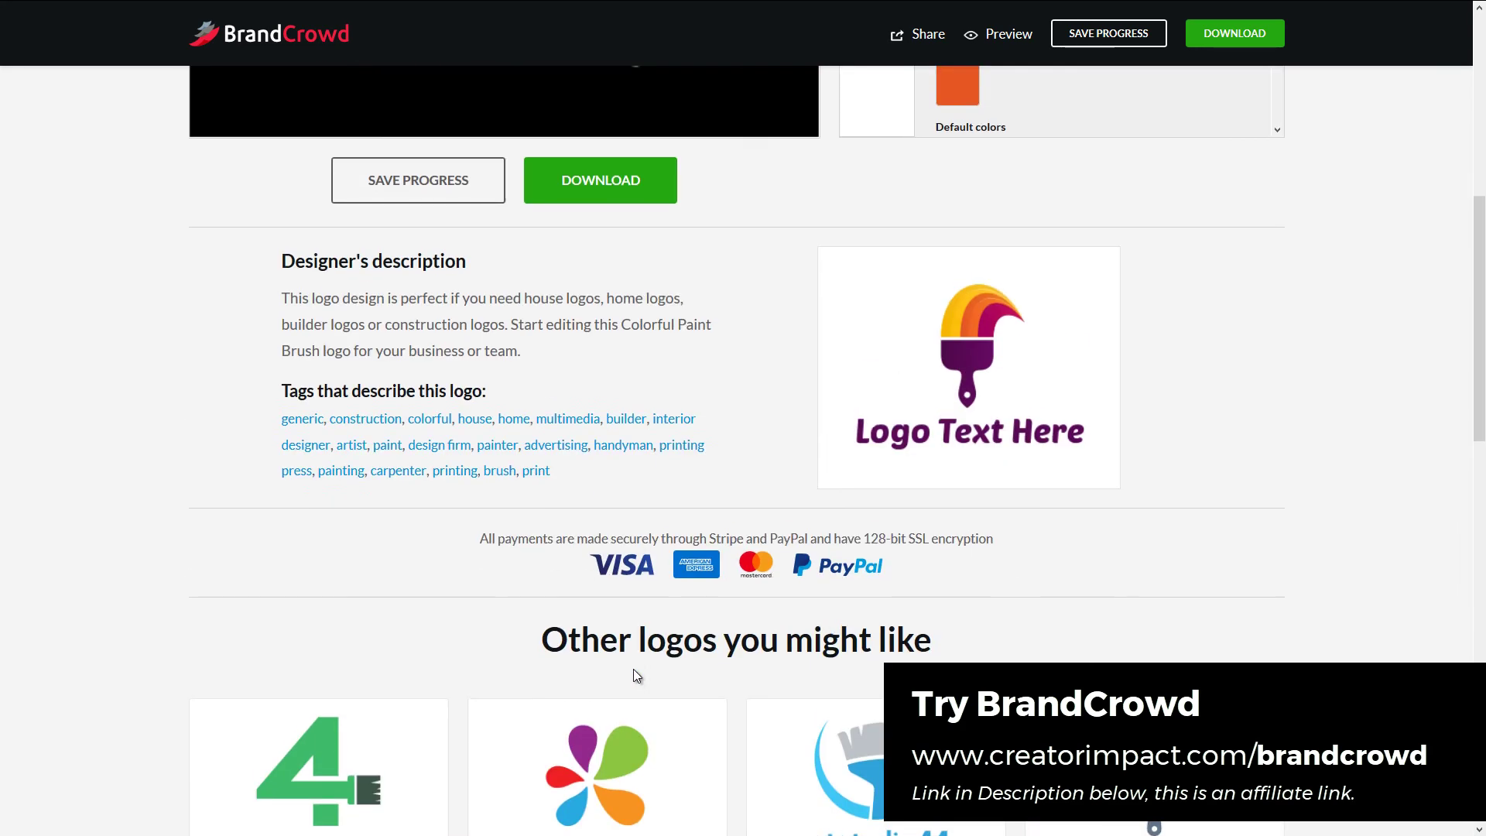
# - Start the logo download, enter the contact e-mail address and submit it
pyautogui.click(631, 664)
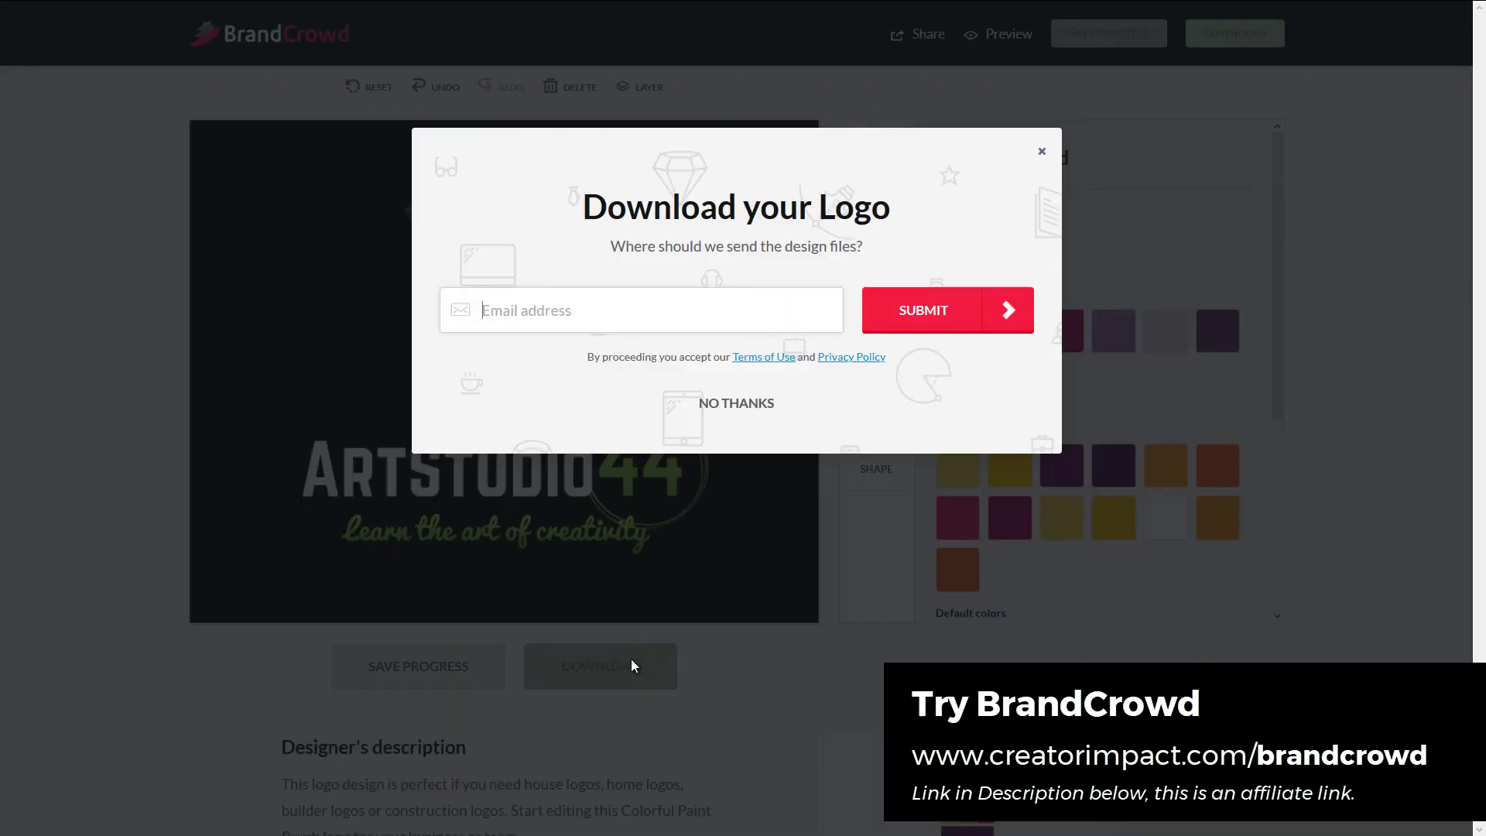
pyautogui.click(644, 314)
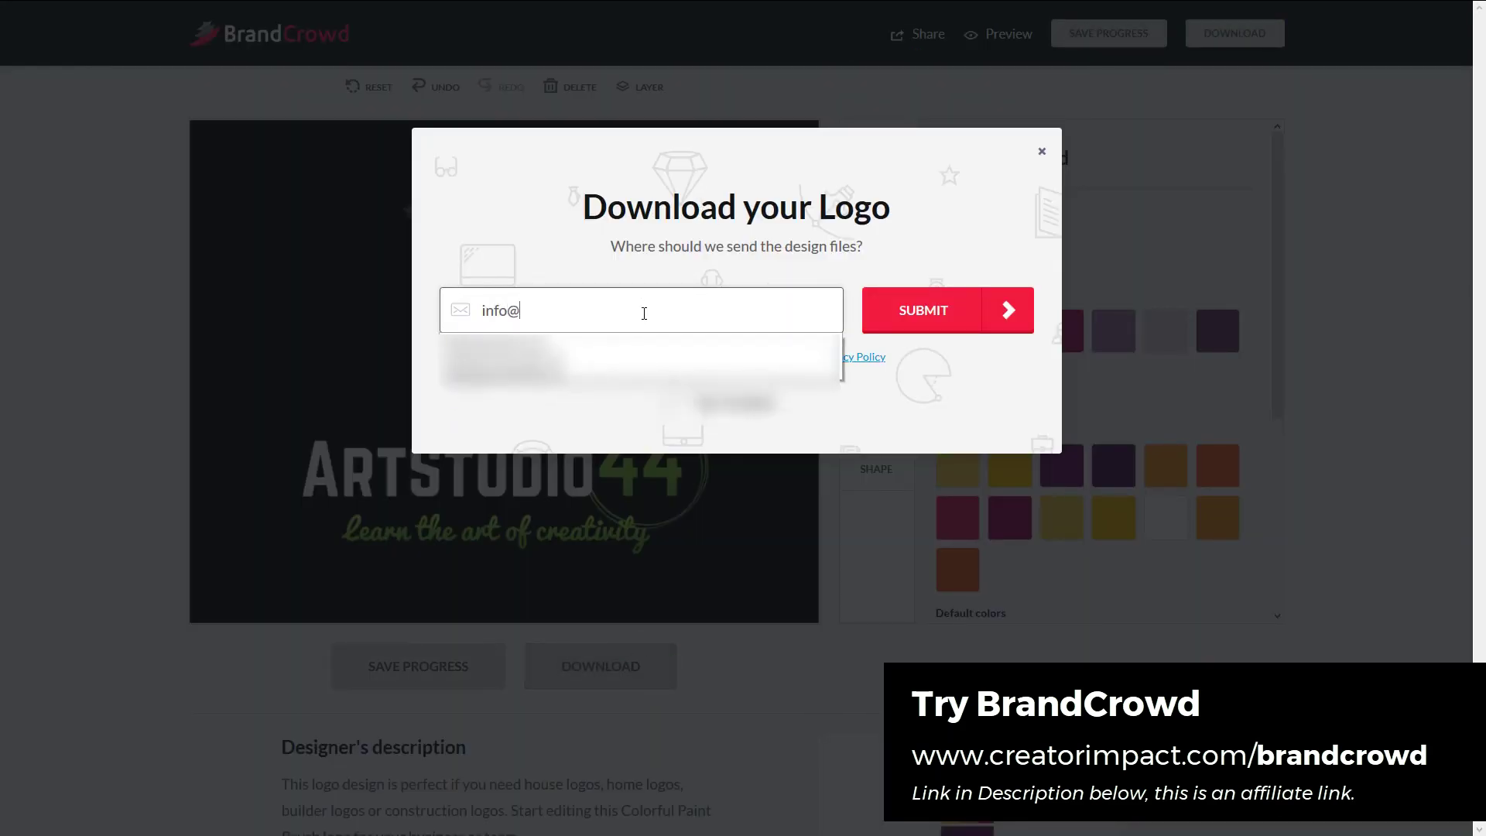
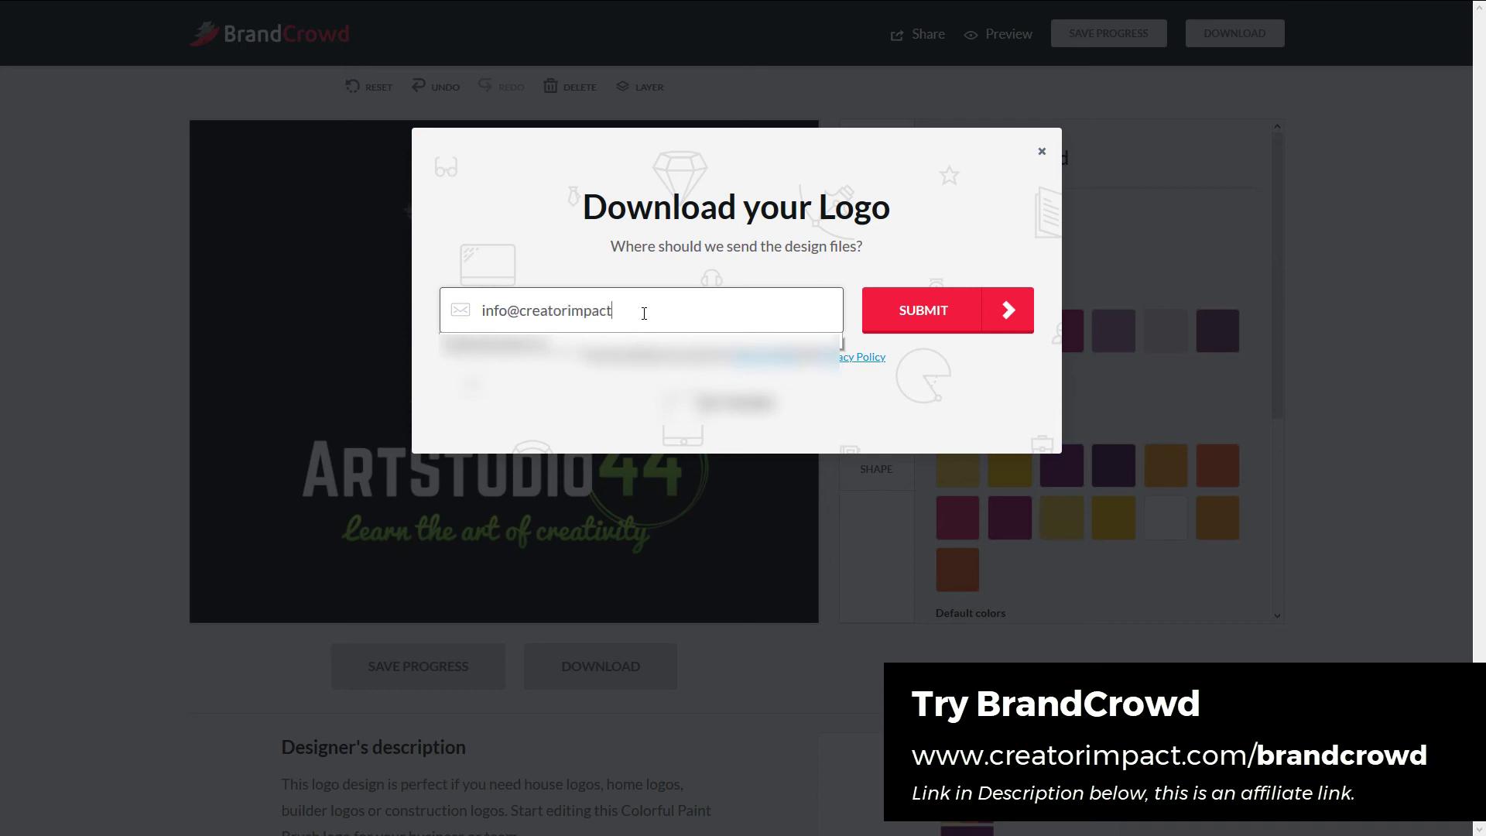
pyautogui.click(947, 311)
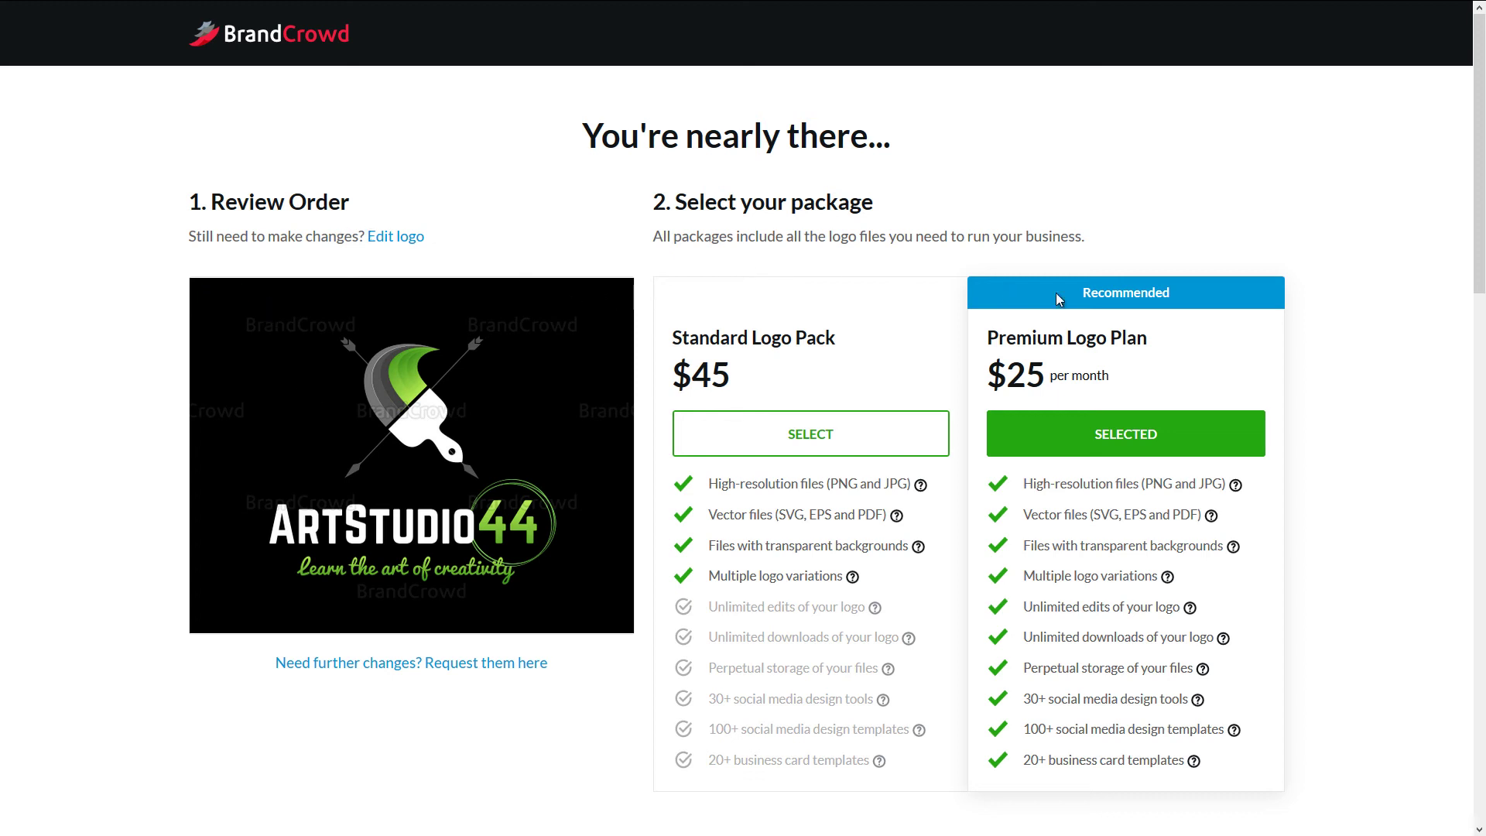
# - Scroll the checkout page comparing the $45 Standard Logo Pack and $25/month Premium Logo Plan
pyautogui.scroll(-2, 1478, 204)
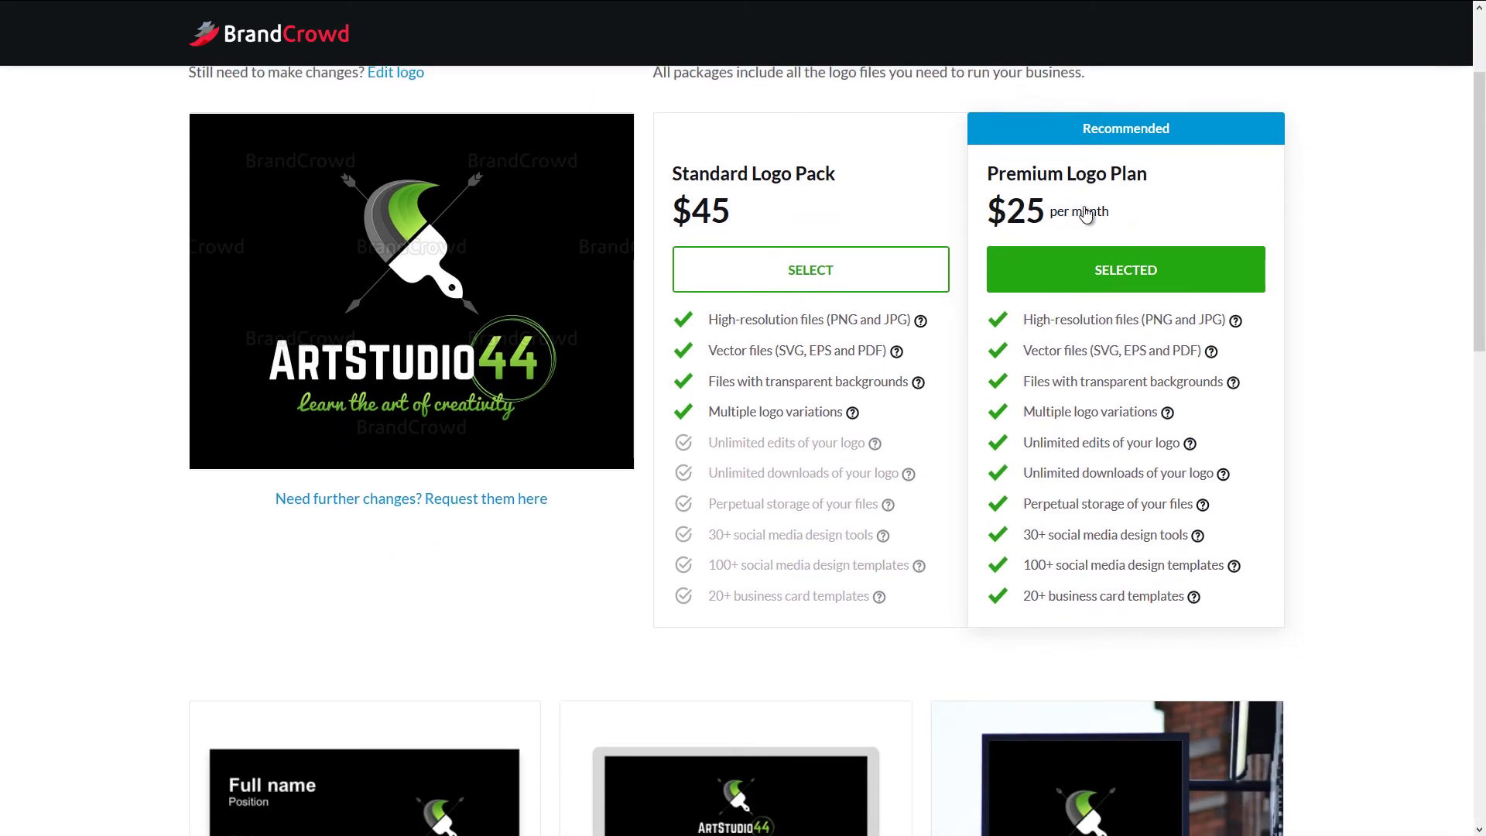
pyautogui.scroll(-5, 879, 388)
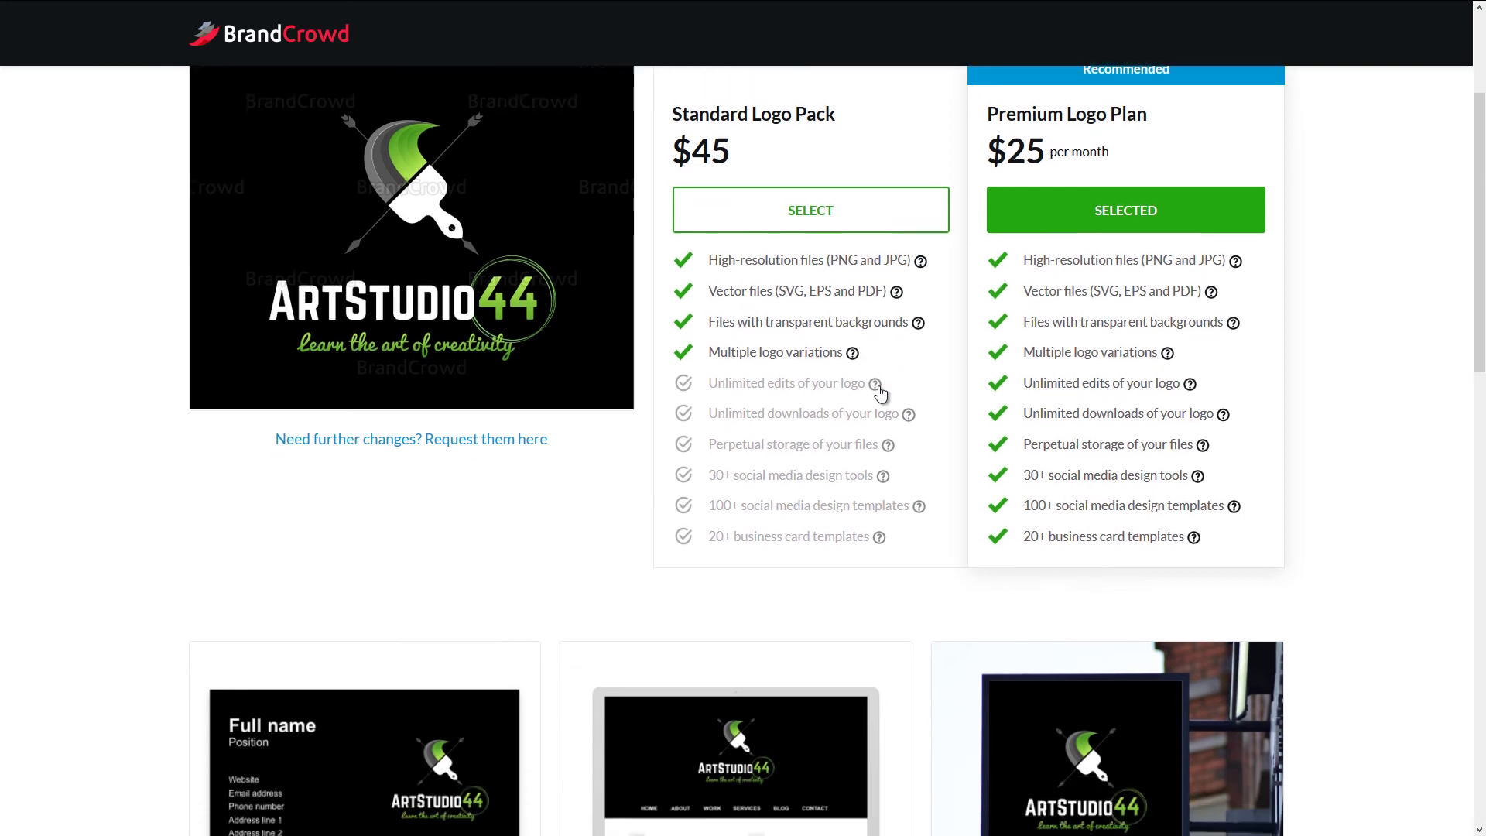
pyautogui.scroll(4, 879, 387)
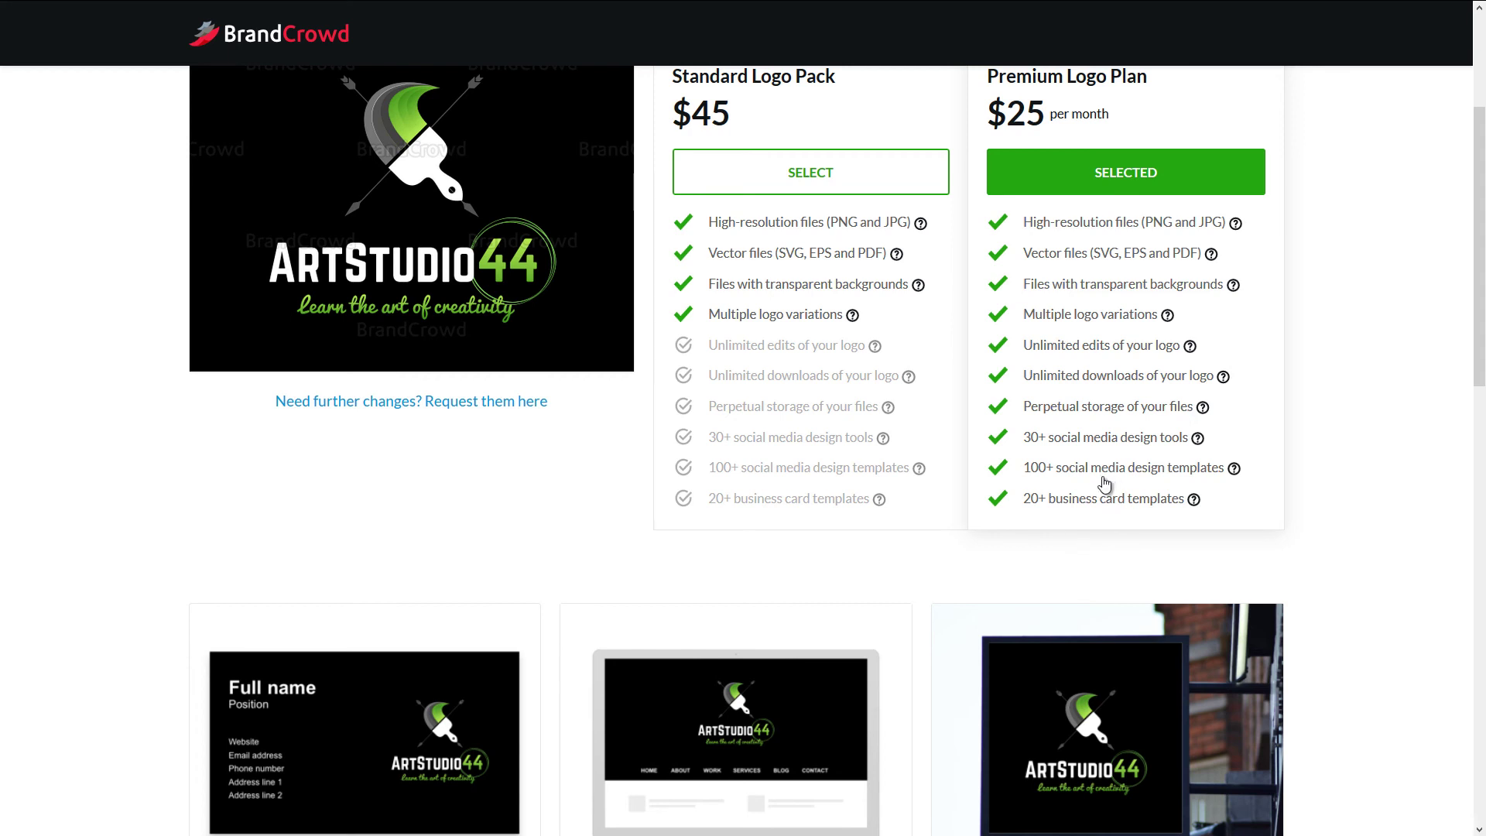
pyautogui.scroll(2, 1105, 484)
pyautogui.scroll(-1, 1099, 478)
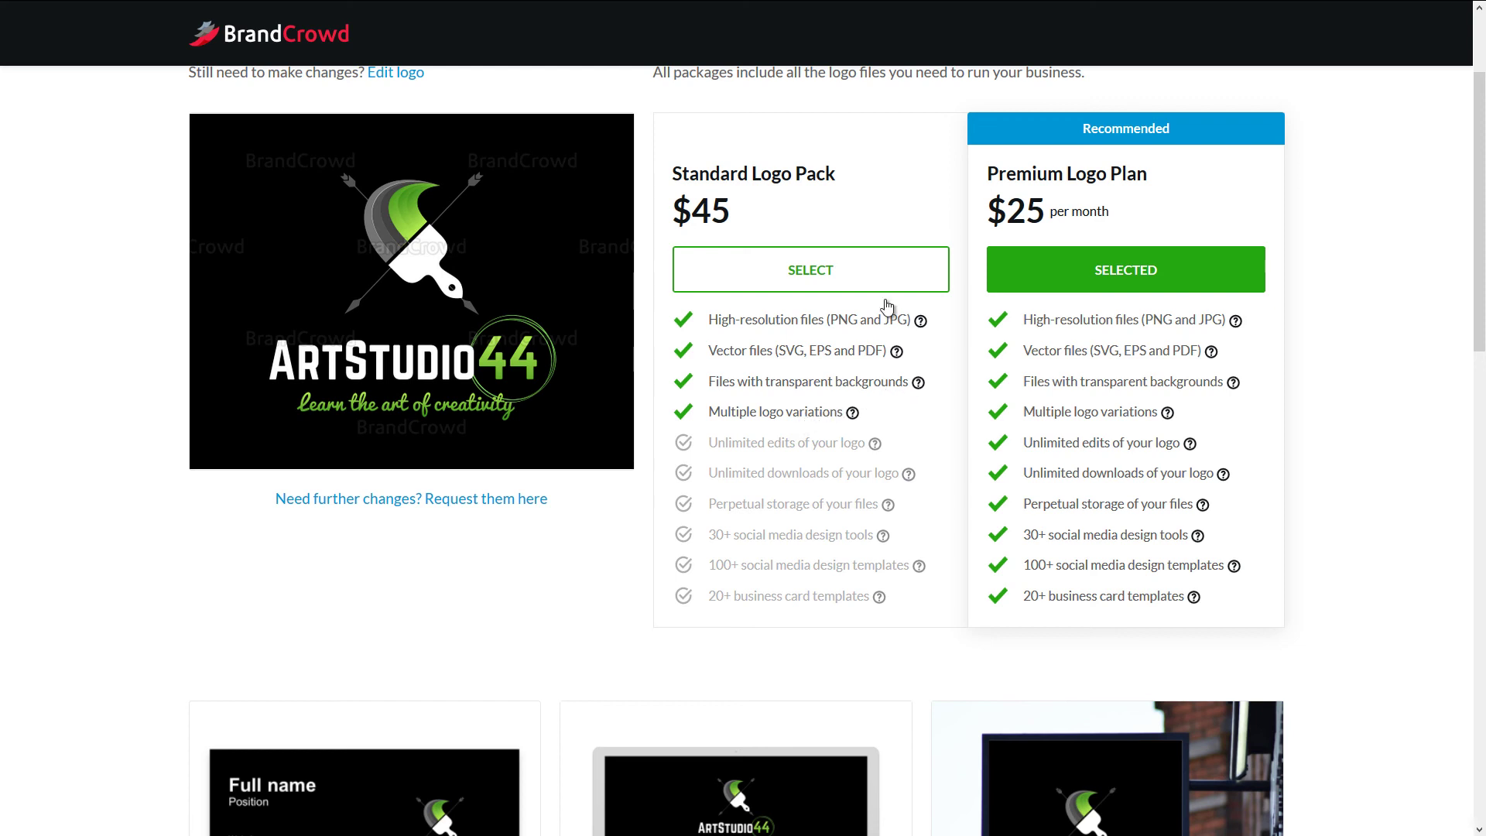
pyautogui.scroll(2, 887, 310)
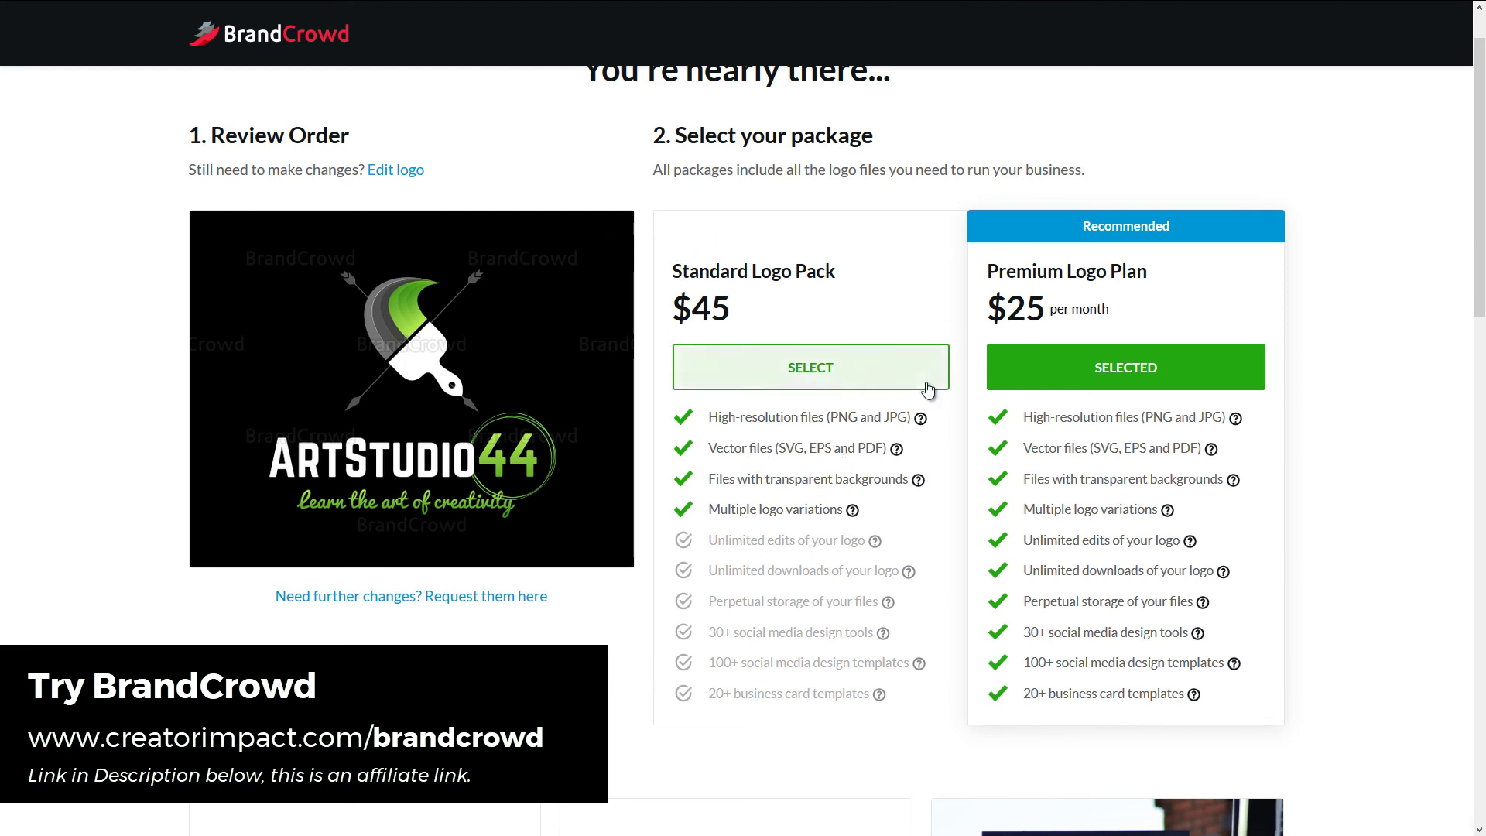
pyautogui.scroll(-3, 827, 463)
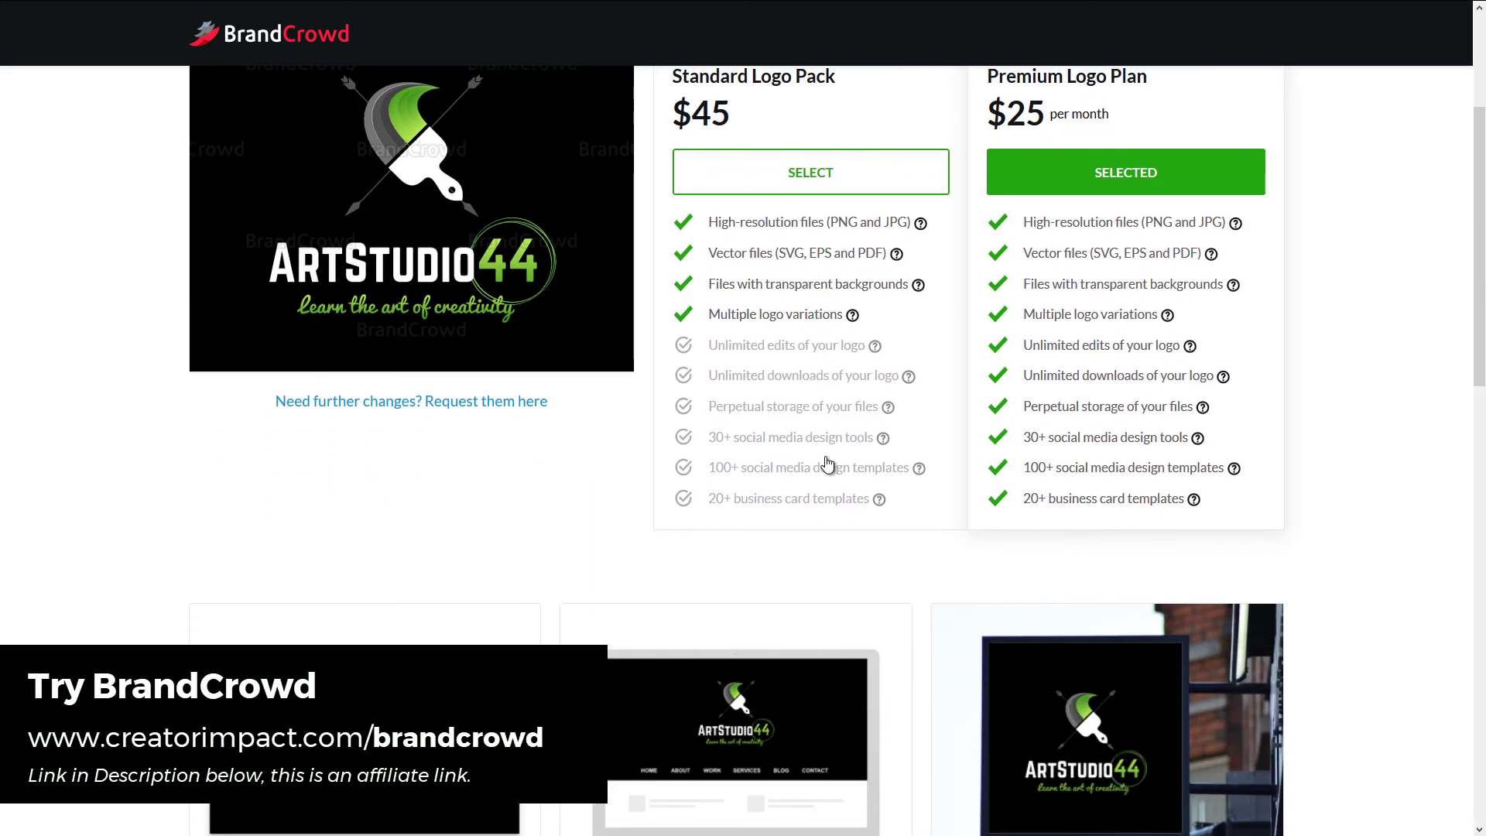
pyautogui.scroll(-5, 826, 462)
pyautogui.scroll(-2, 825, 456)
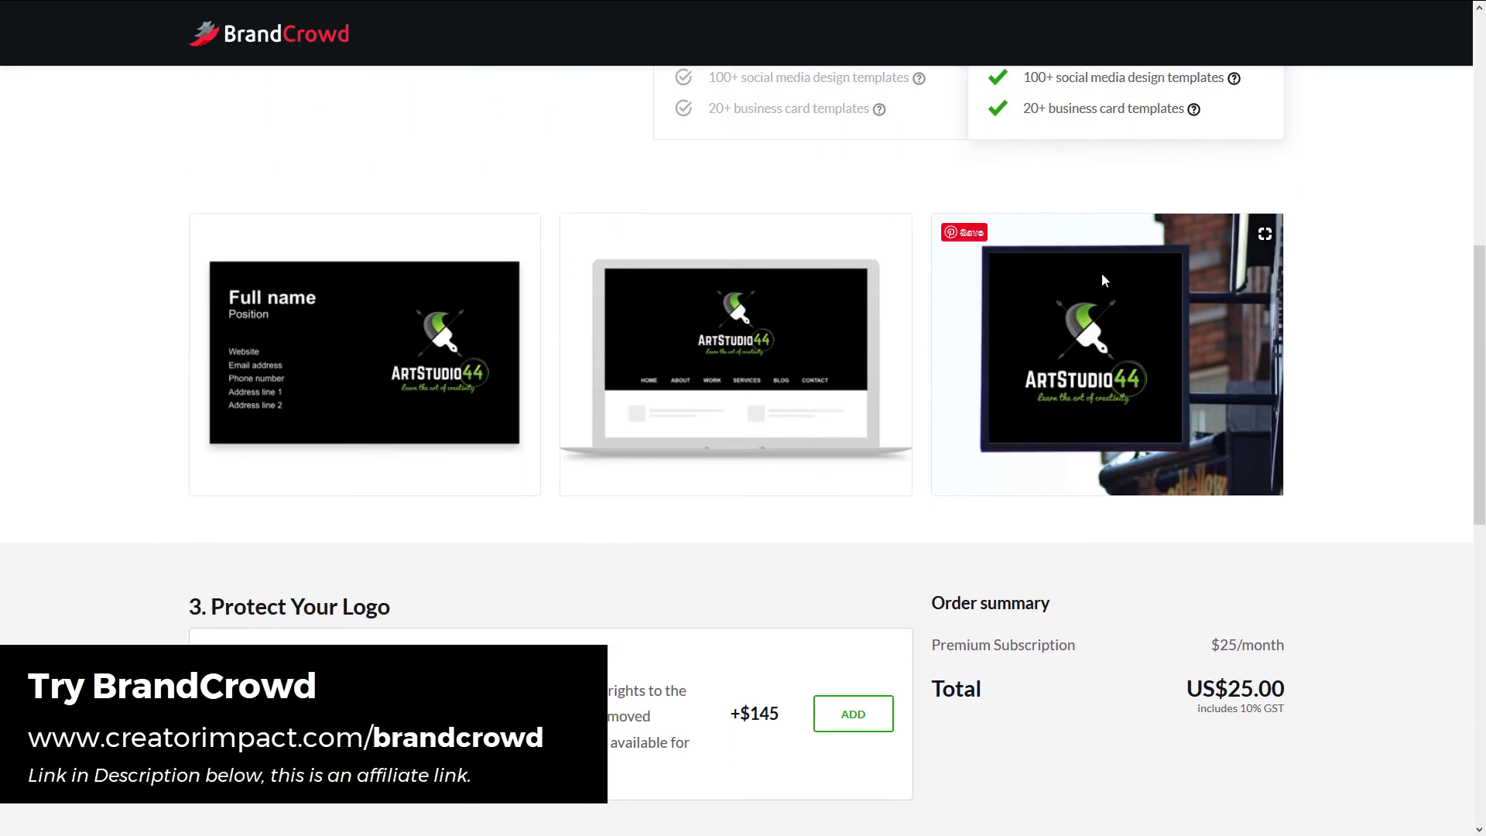
pyautogui.scroll(-5, 352, 416)
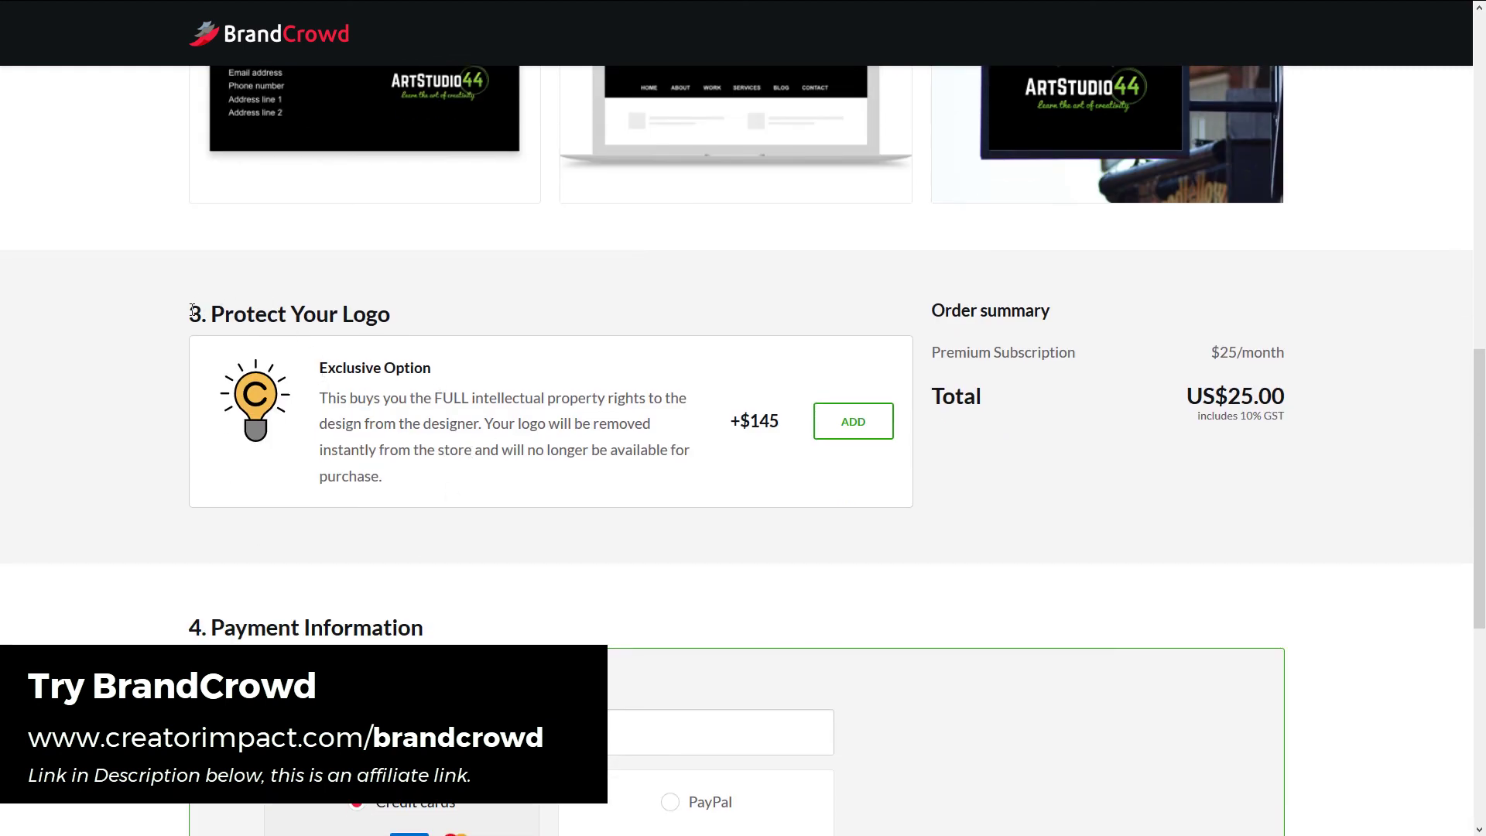
pyautogui.moveTo(190, 308); pyautogui.dragTo(413, 370)
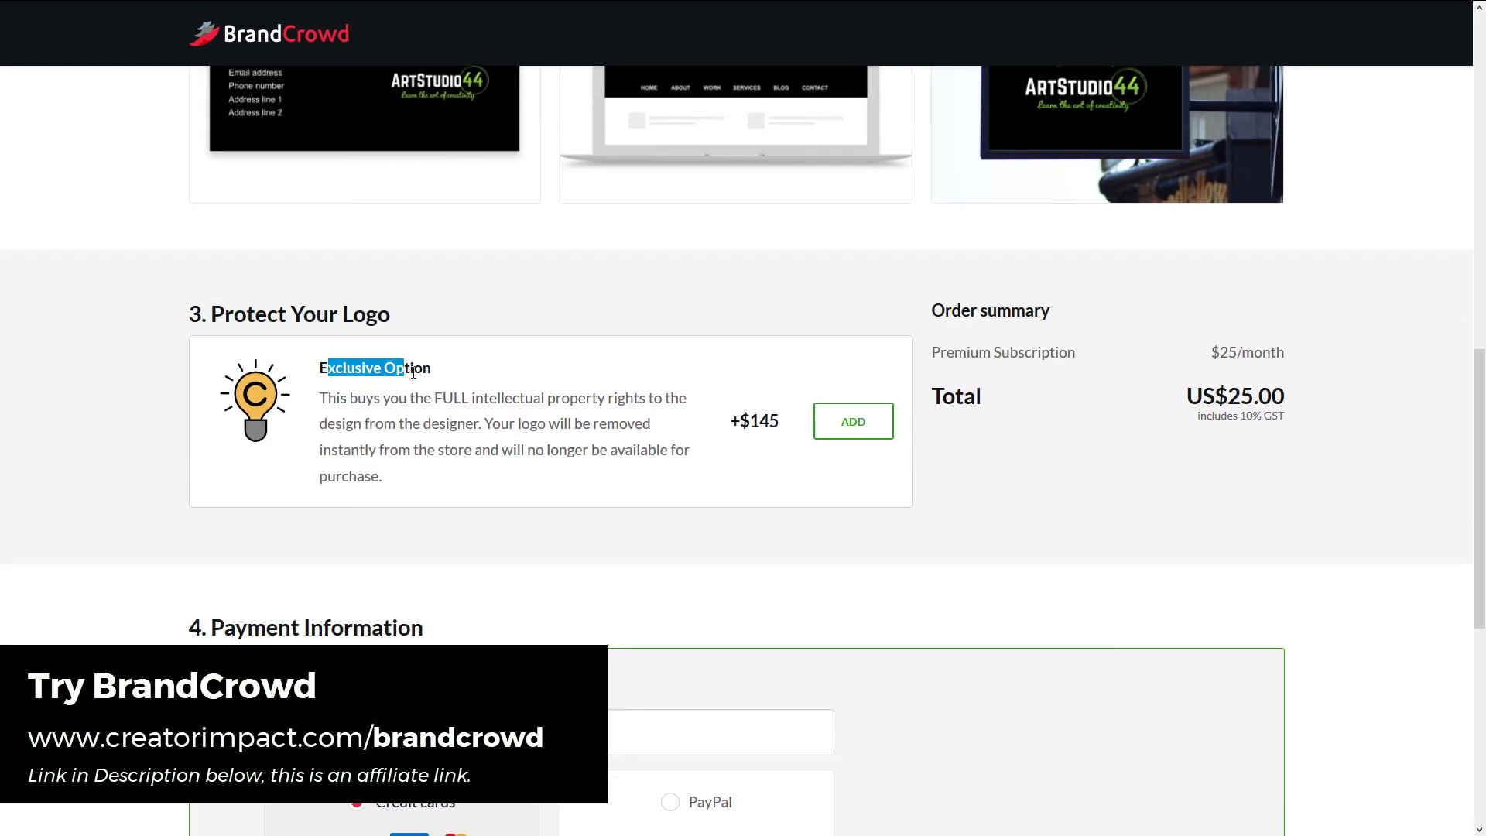
pyautogui.moveTo(336, 397); pyautogui.dragTo(490, 403)
pyautogui.moveTo(344, 450); pyautogui.dragTo(549, 450)
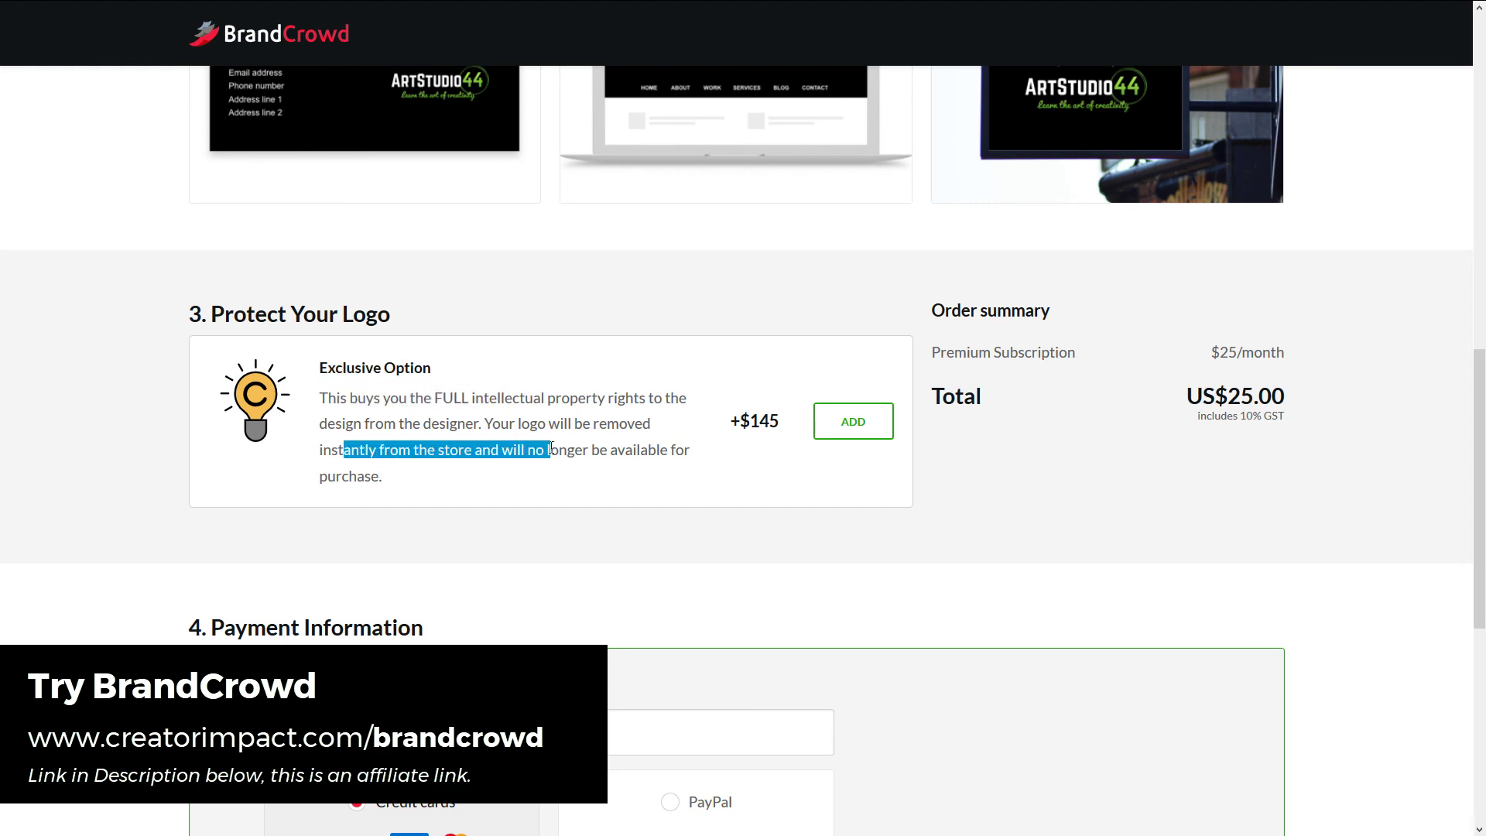
pyautogui.scroll(3, 419, 304)
pyautogui.scroll(-2, 537, 624)
pyautogui.scroll(-3, 537, 625)
pyautogui.scroll(-4, 550, 500)
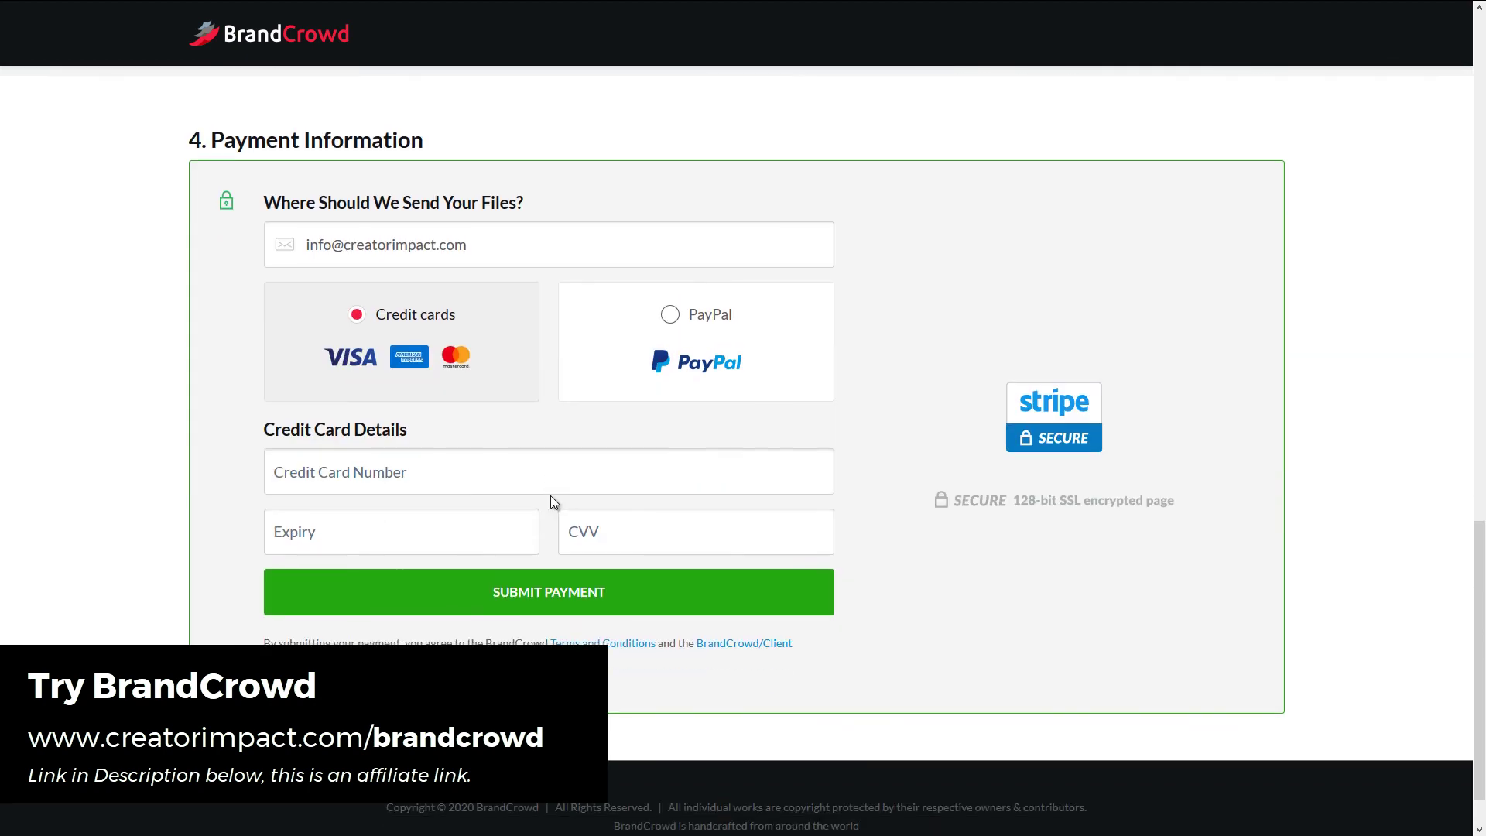
pyautogui.scroll(10, 551, 542)
pyautogui.scroll(7, 546, 599)
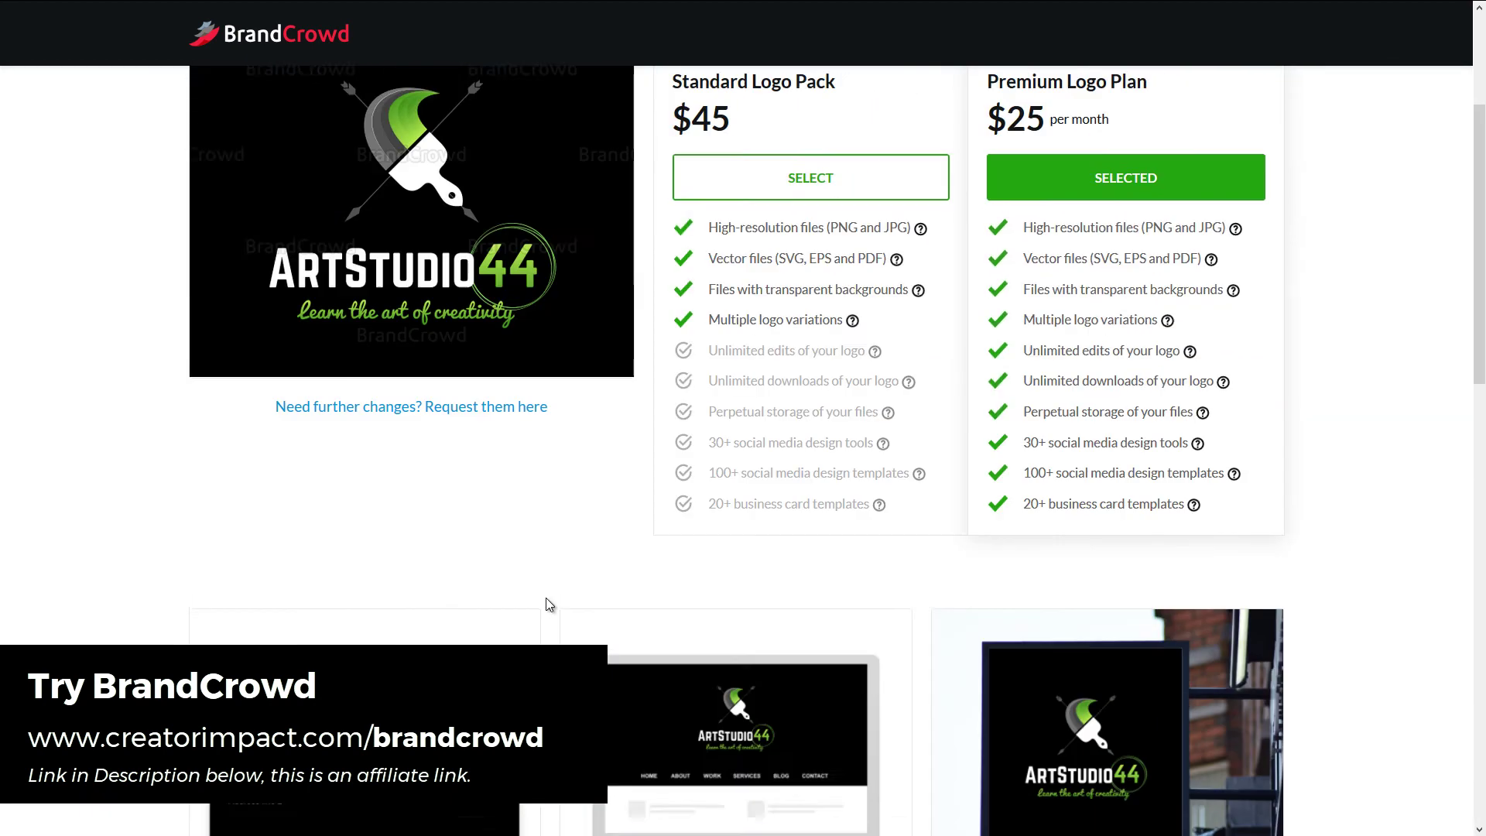
pyautogui.scroll(-1, 546, 599)
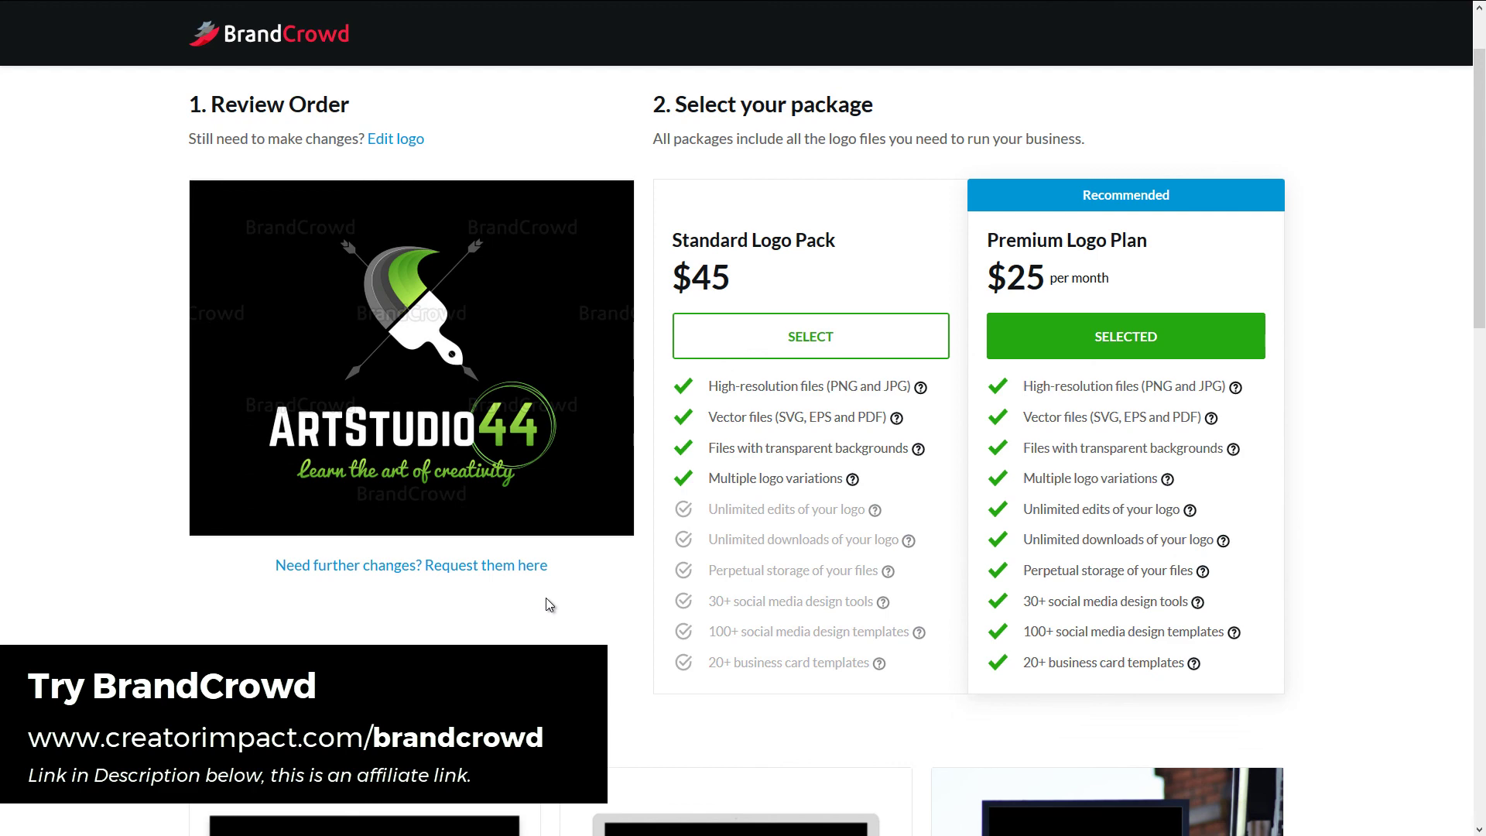
pyautogui.scroll(-8, 545, 598)
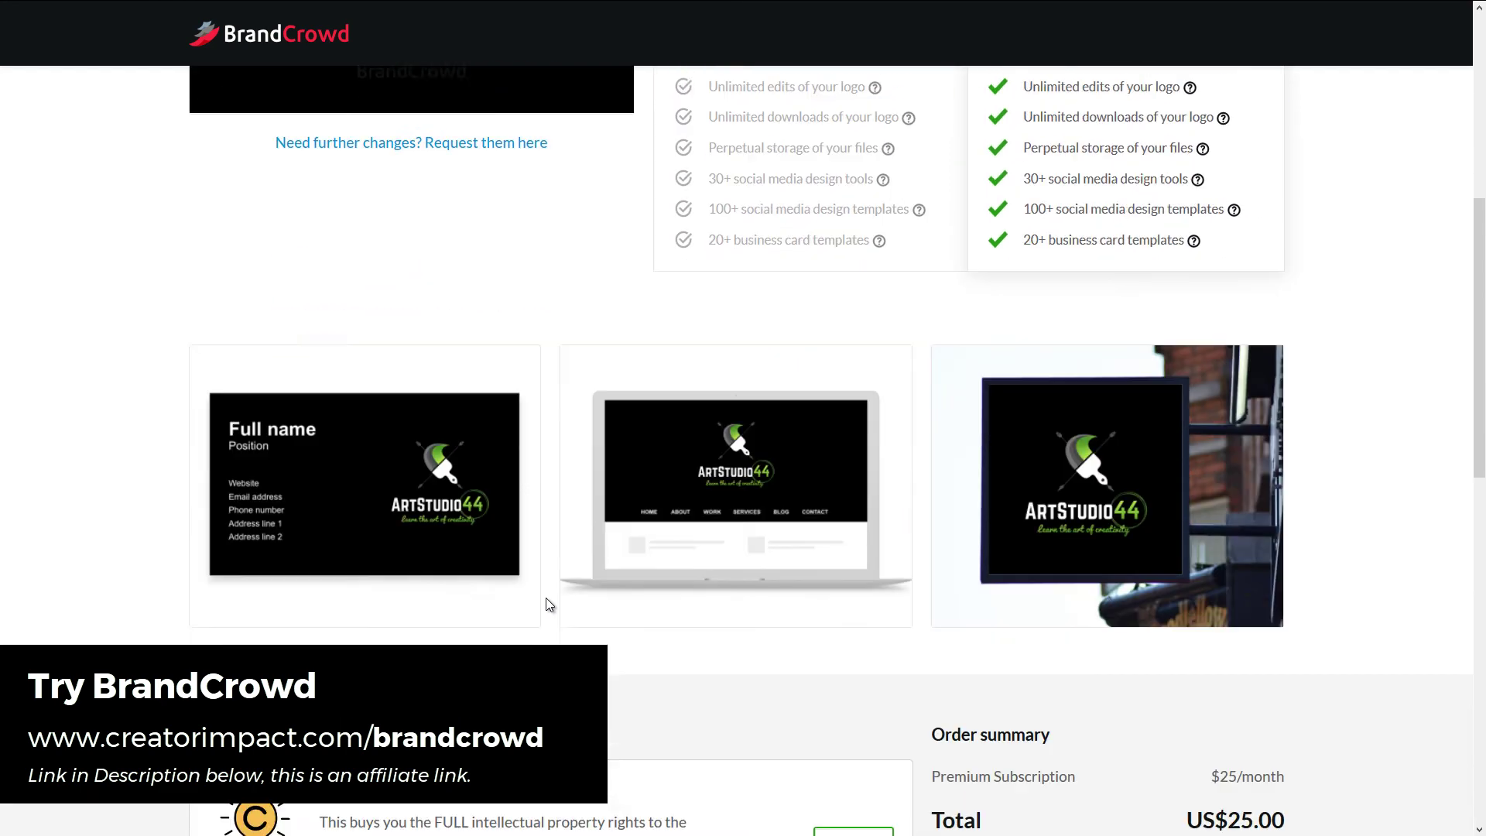
pyautogui.scroll(9, 759, 689)
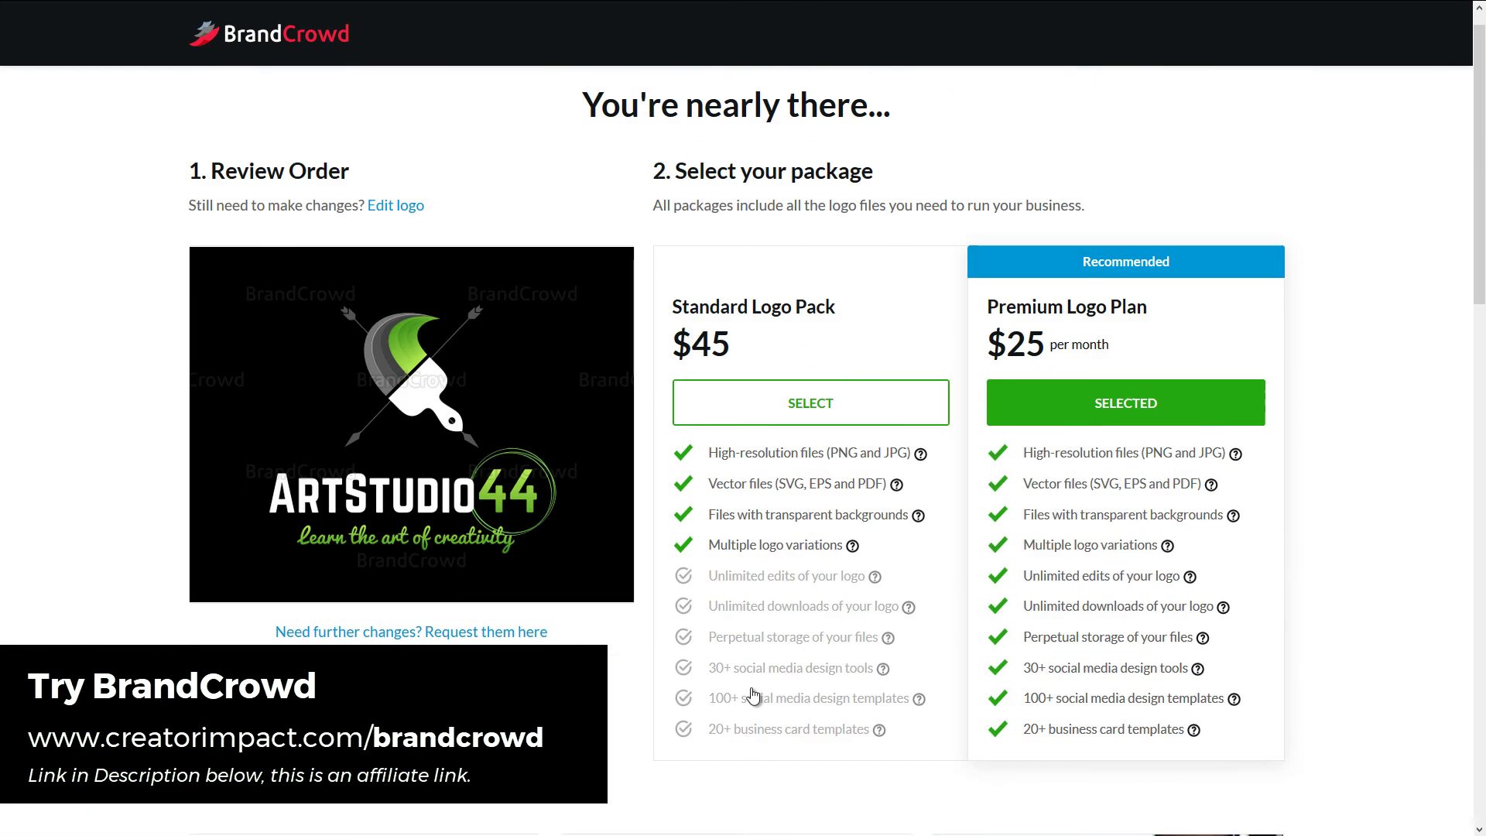